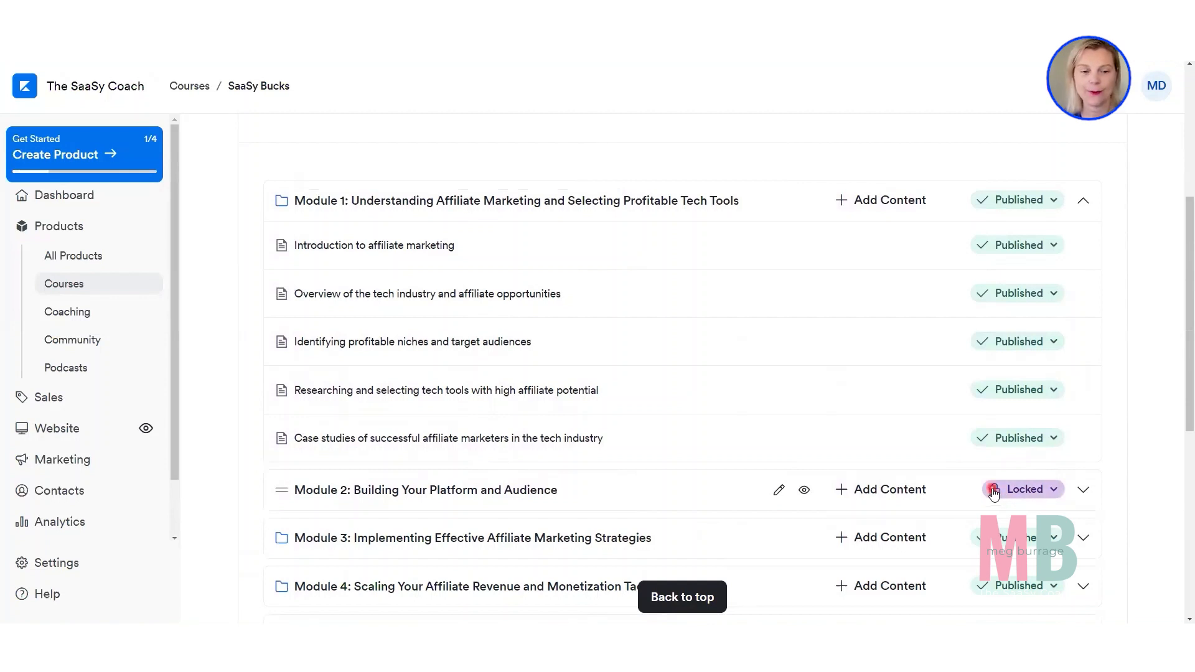
# - Open the installable templates for the SaaSy Bucks course and examine the options, including Gamify Lite, Momentum, Premier, Sunset and Creative
pyautogui.scroll(5, 994, 492)
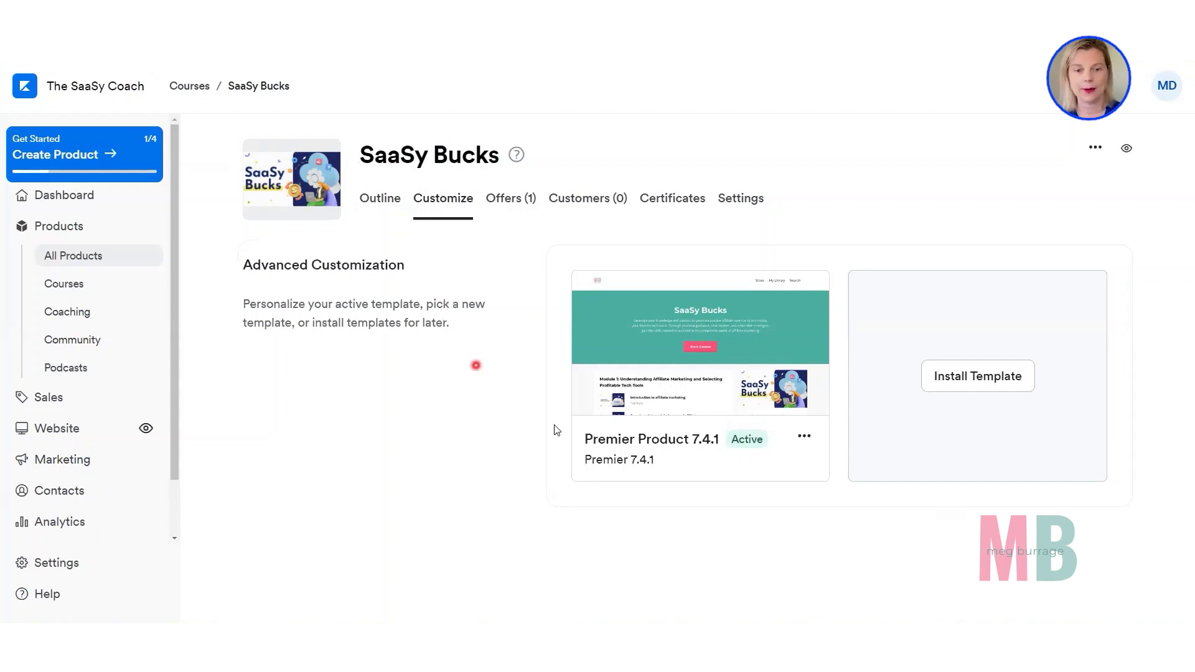
pyautogui.moveTo(692, 274)
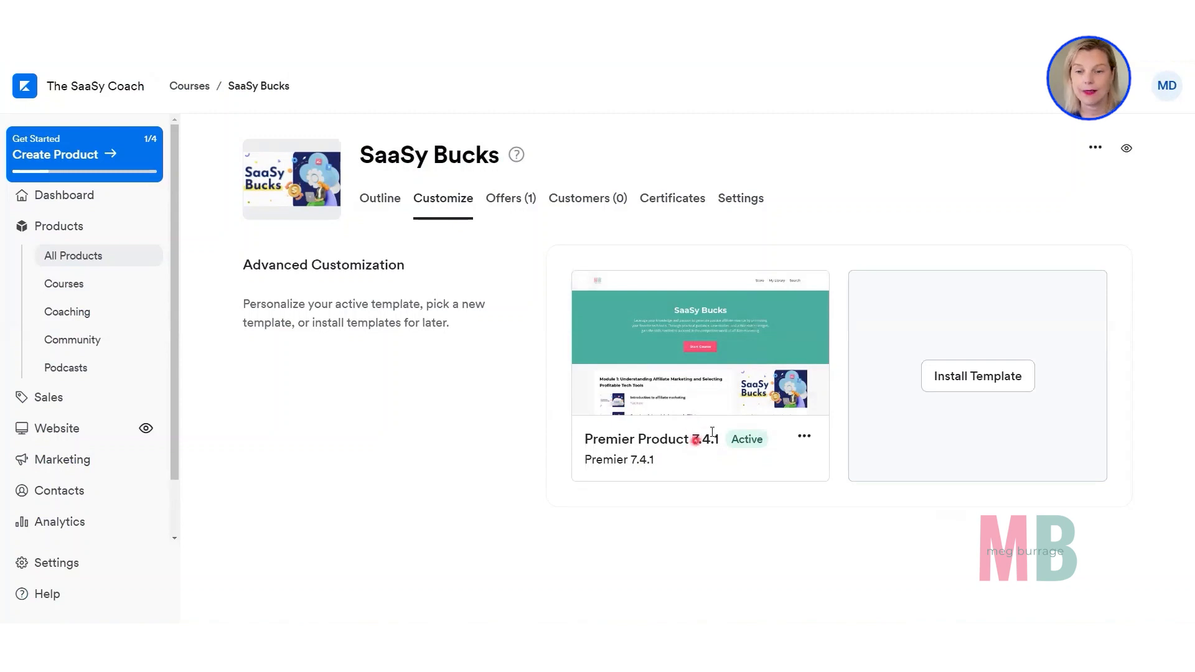
pyautogui.click(973, 377)
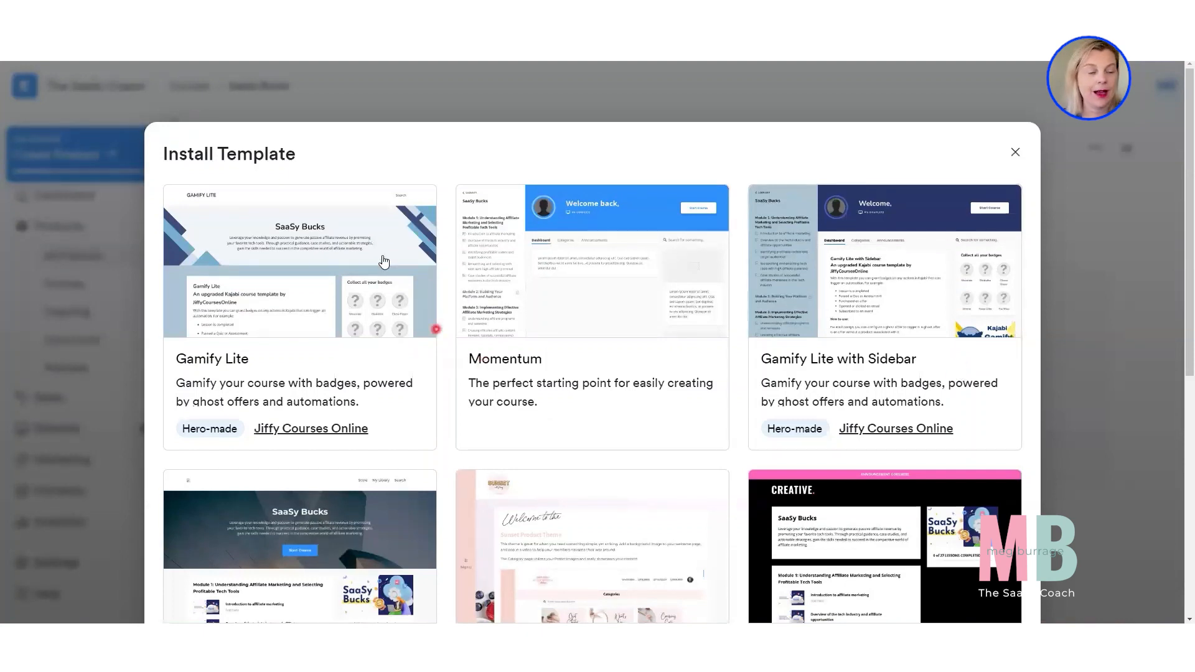
pyautogui.moveTo(214, 336)
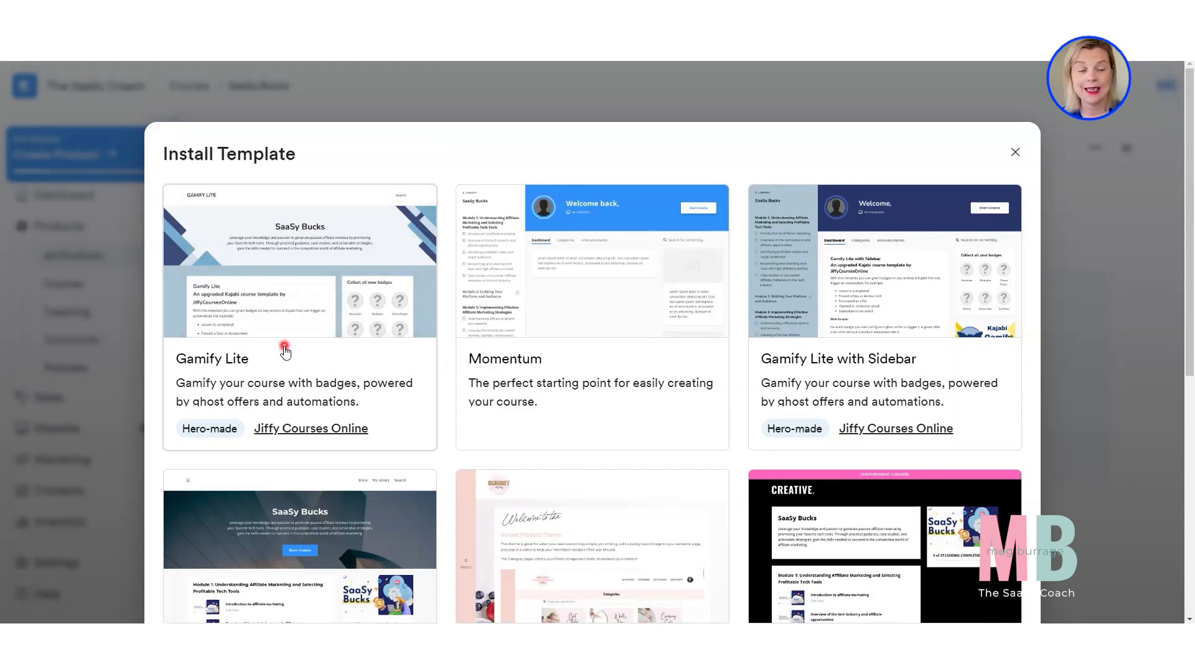
pyautogui.moveTo(312, 308)
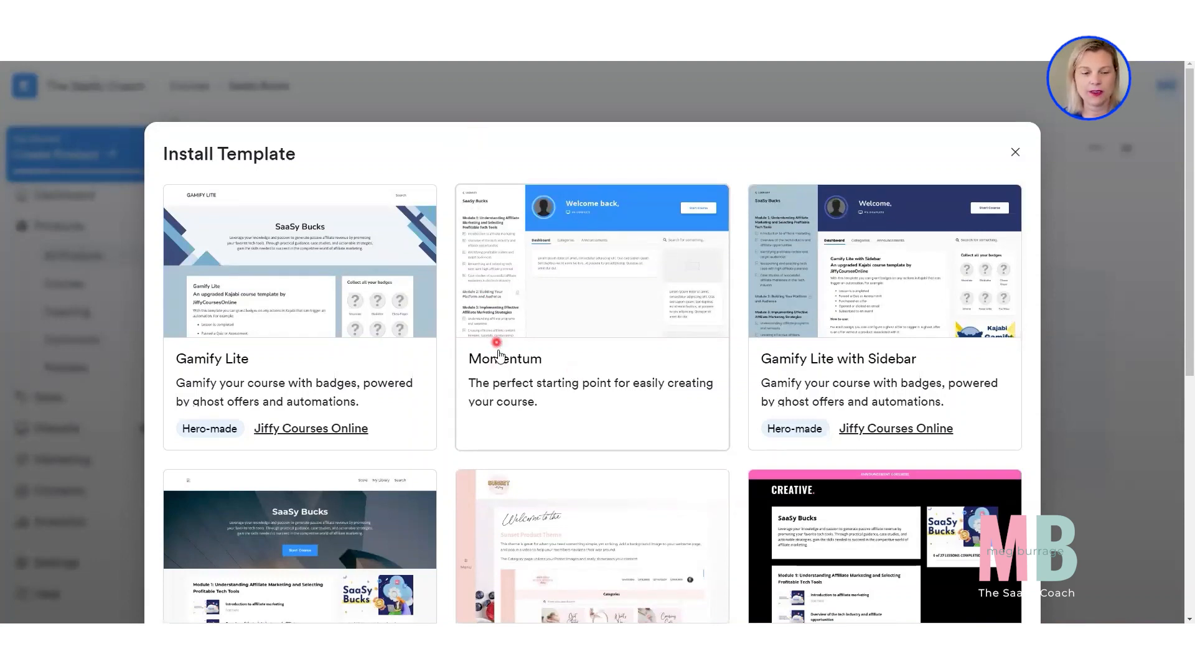
pyautogui.moveTo(499, 202)
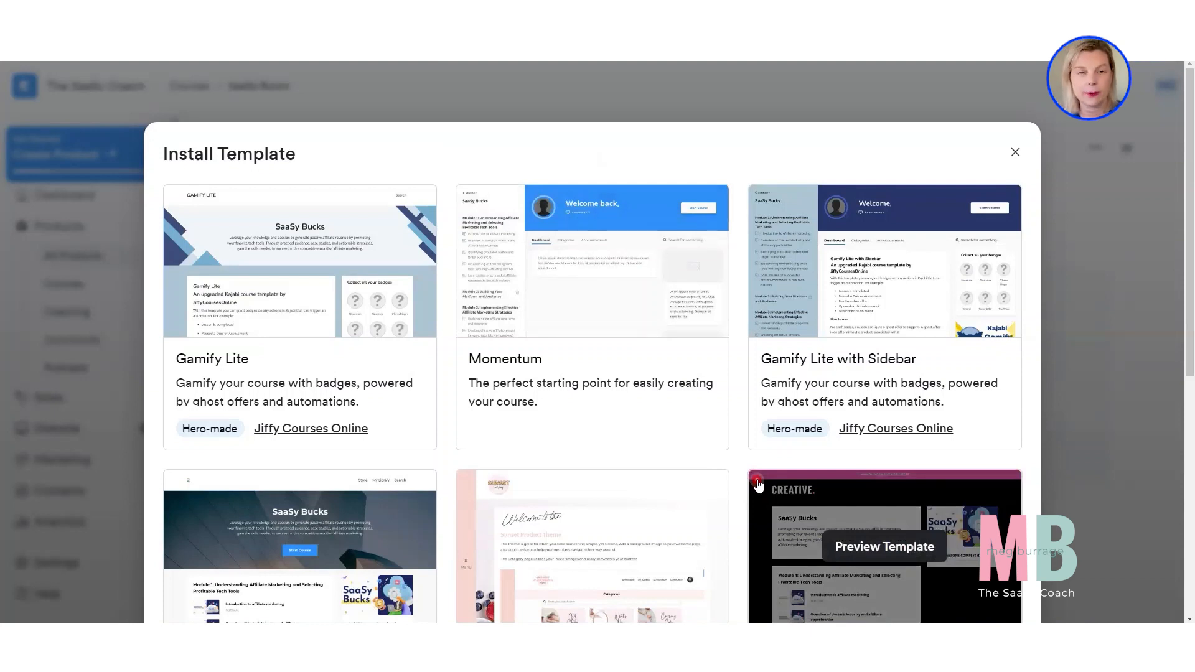
pyautogui.scroll(-1, 598, 419)
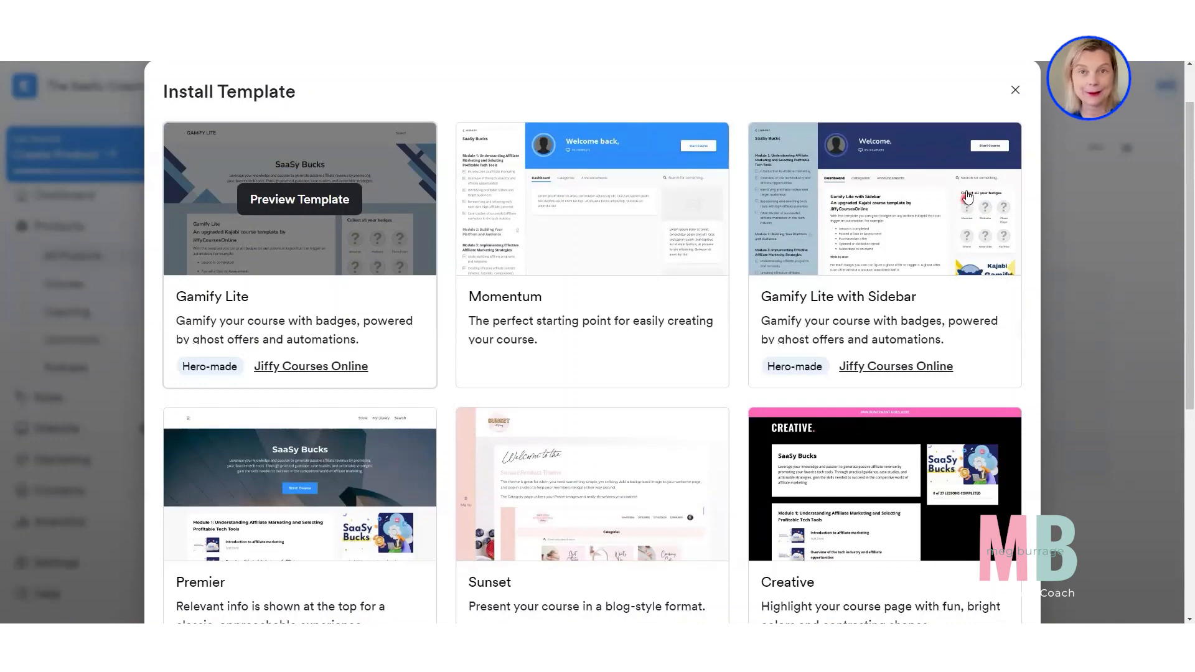
pyautogui.scroll(-3, 883, 255)
pyautogui.scroll(-2, 883, 255)
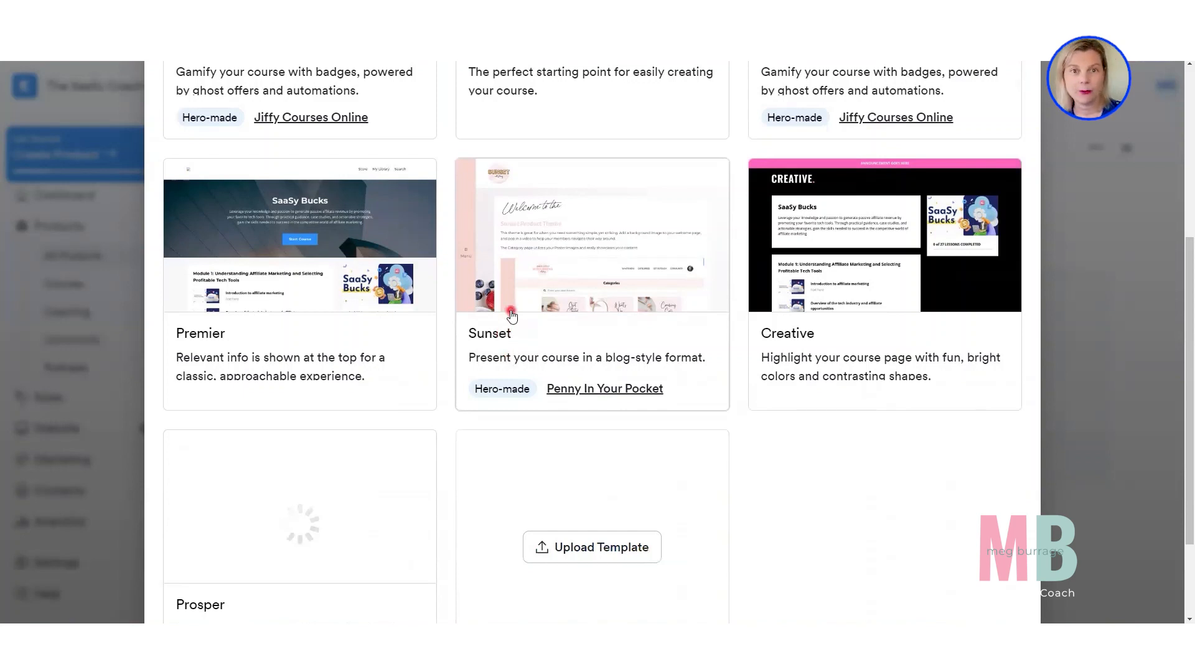
pyautogui.scroll(5, 512, 316)
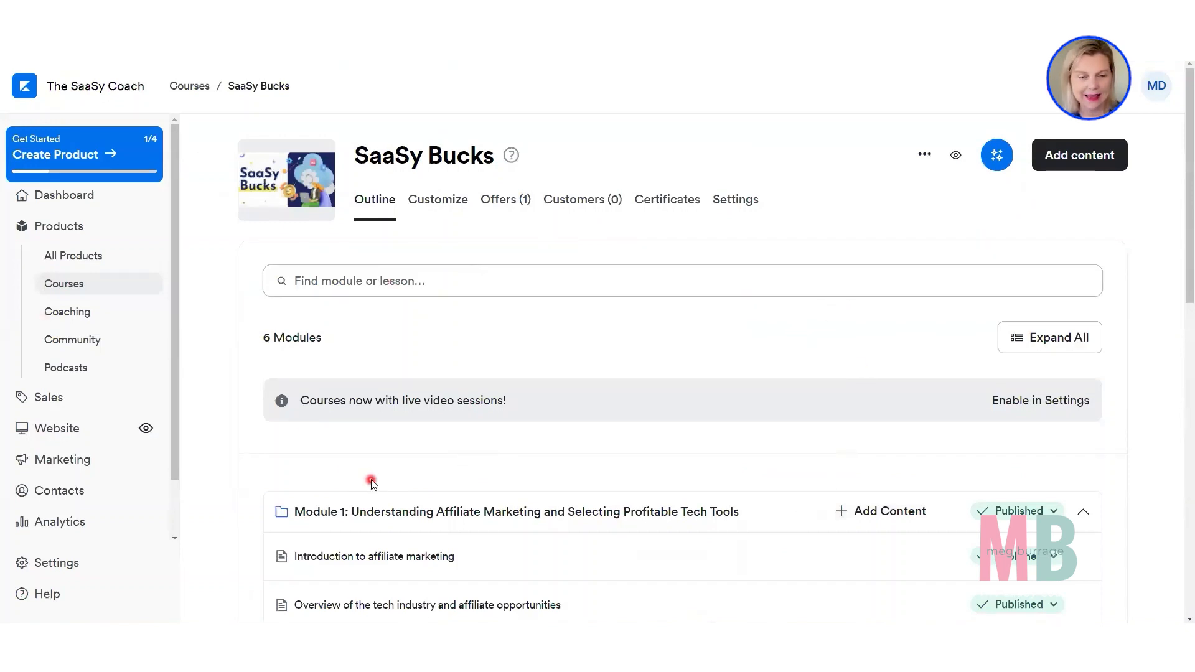
# - Compare the official and Hero-made templates, check the option for uploading a custom template, and close the template gallery
pyautogui.scroll(-1, 370, 476)
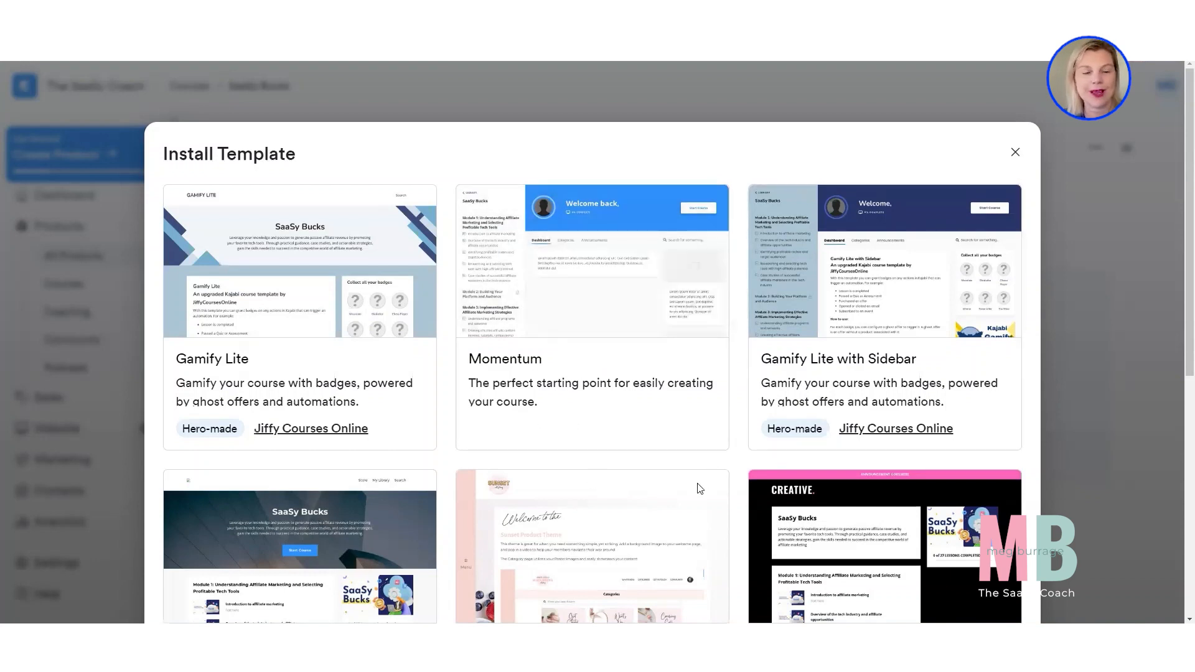
pyautogui.scroll(-2, 700, 488)
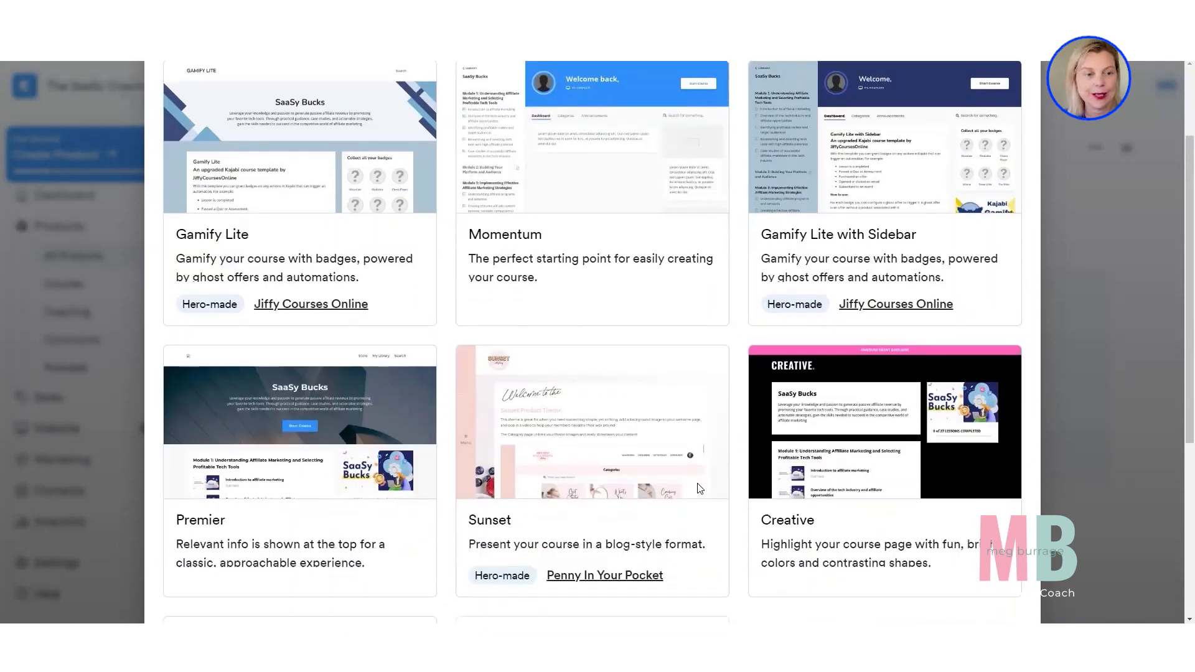
pyautogui.scroll(-4, 947, 487)
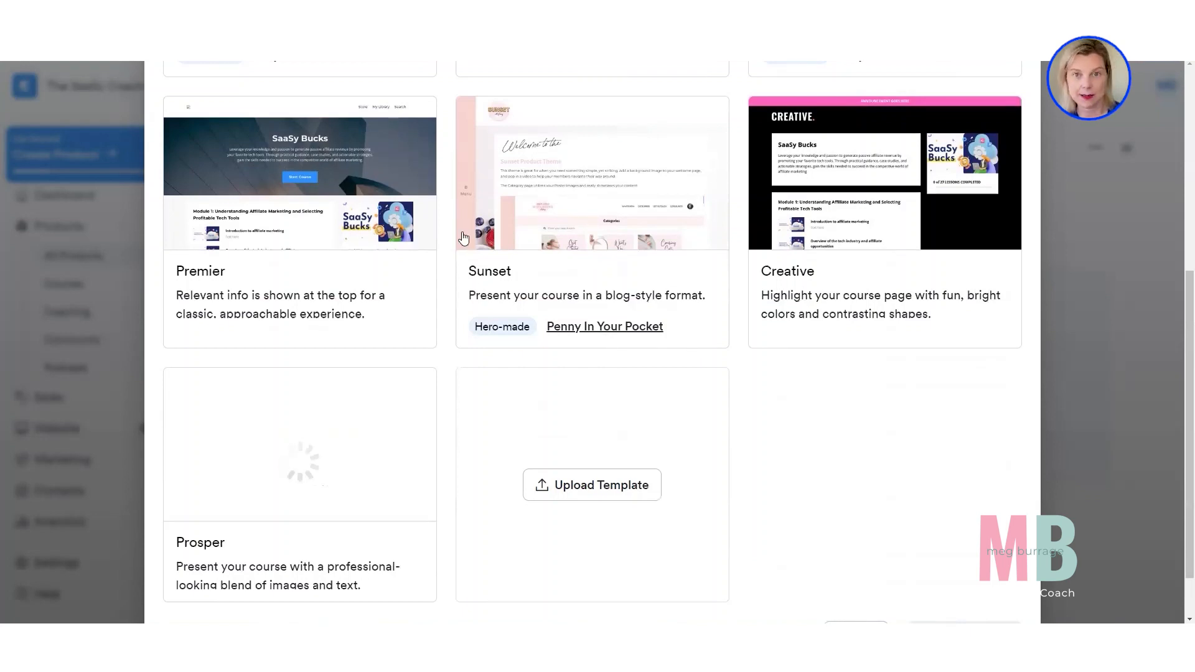
pyautogui.scroll(3, 339, 198)
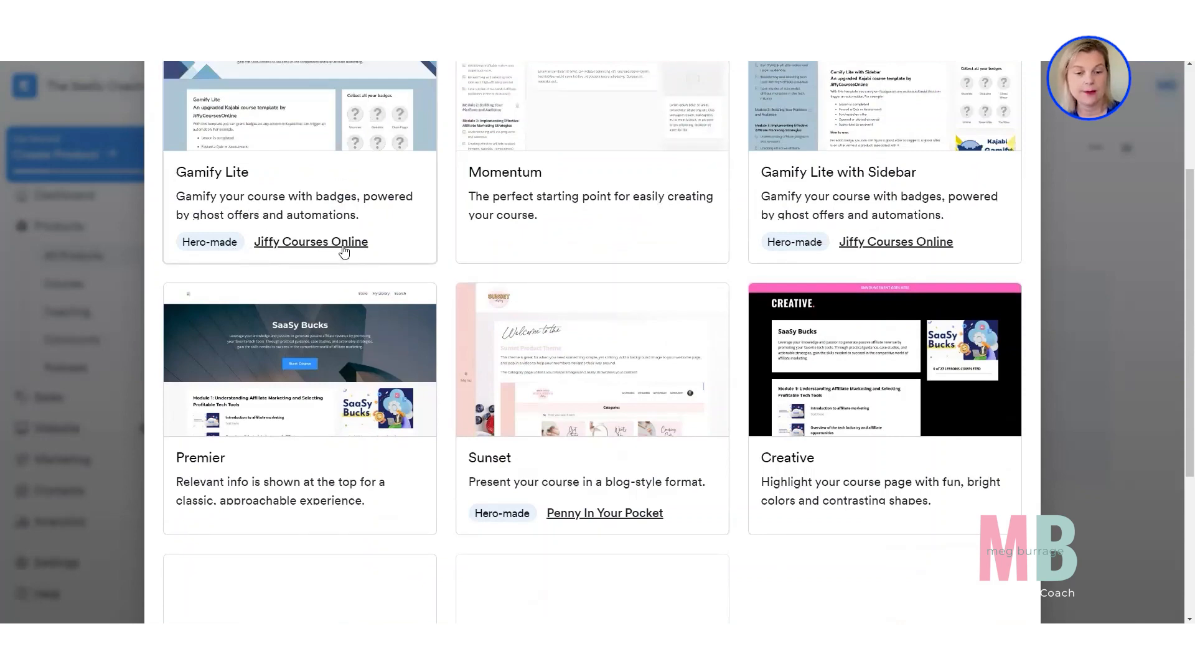
pyautogui.scroll(-3, 343, 251)
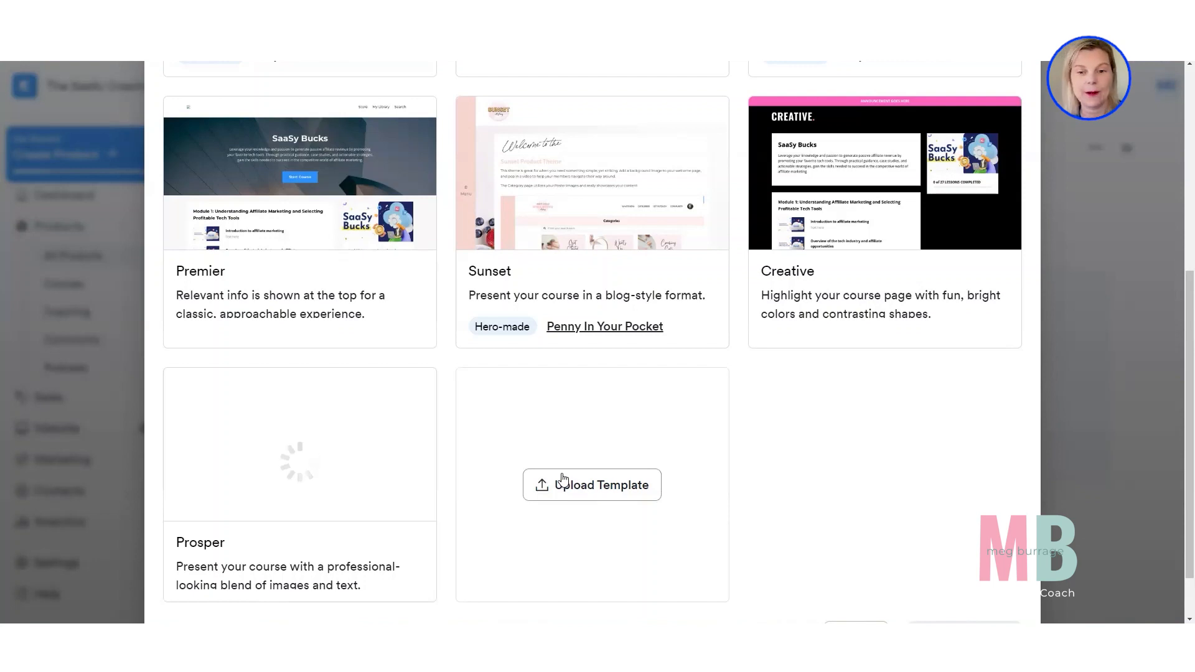
pyautogui.scroll(4, 974, 454)
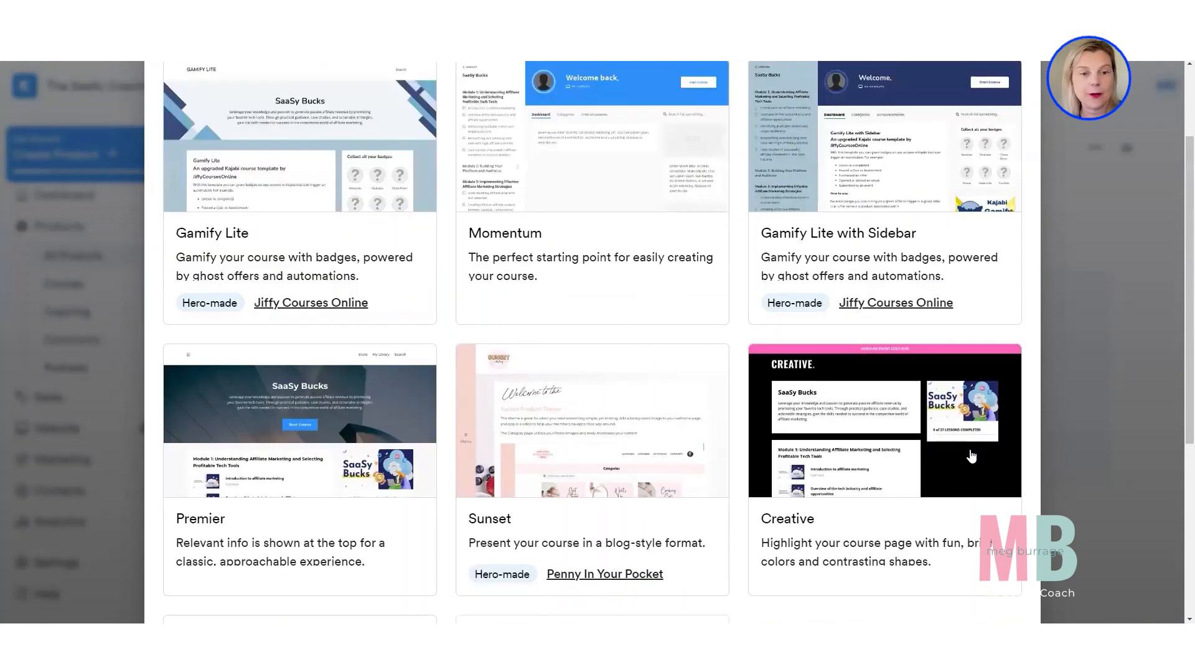
pyautogui.scroll(3, 874, 430)
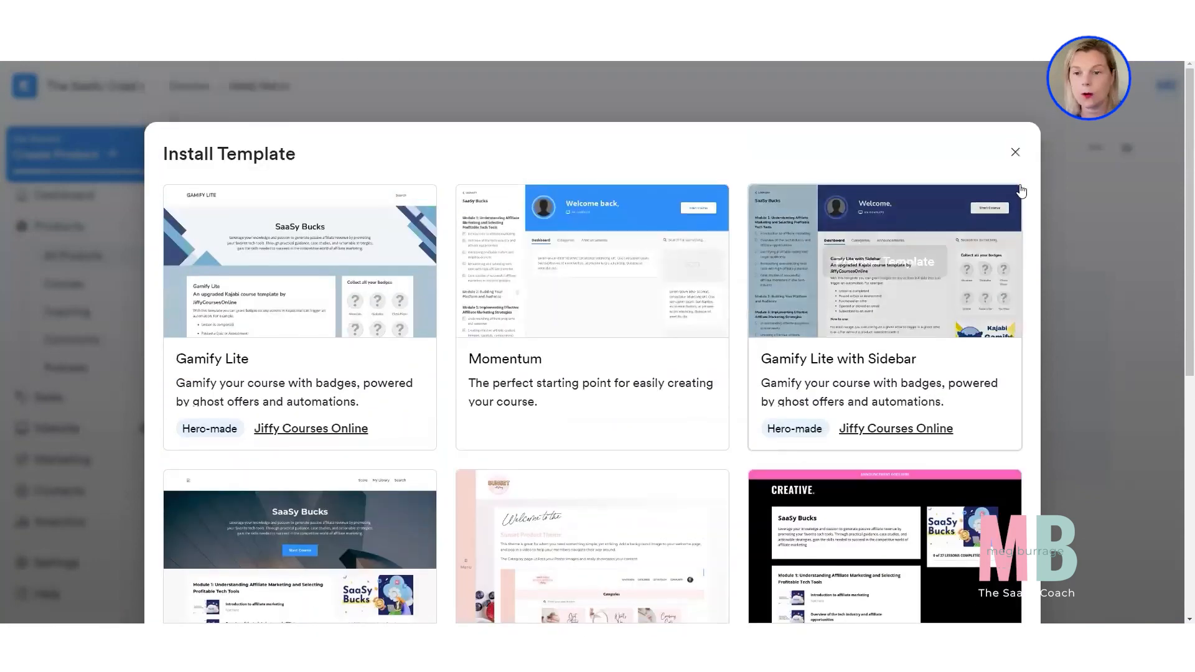
pyautogui.click(1014, 154)
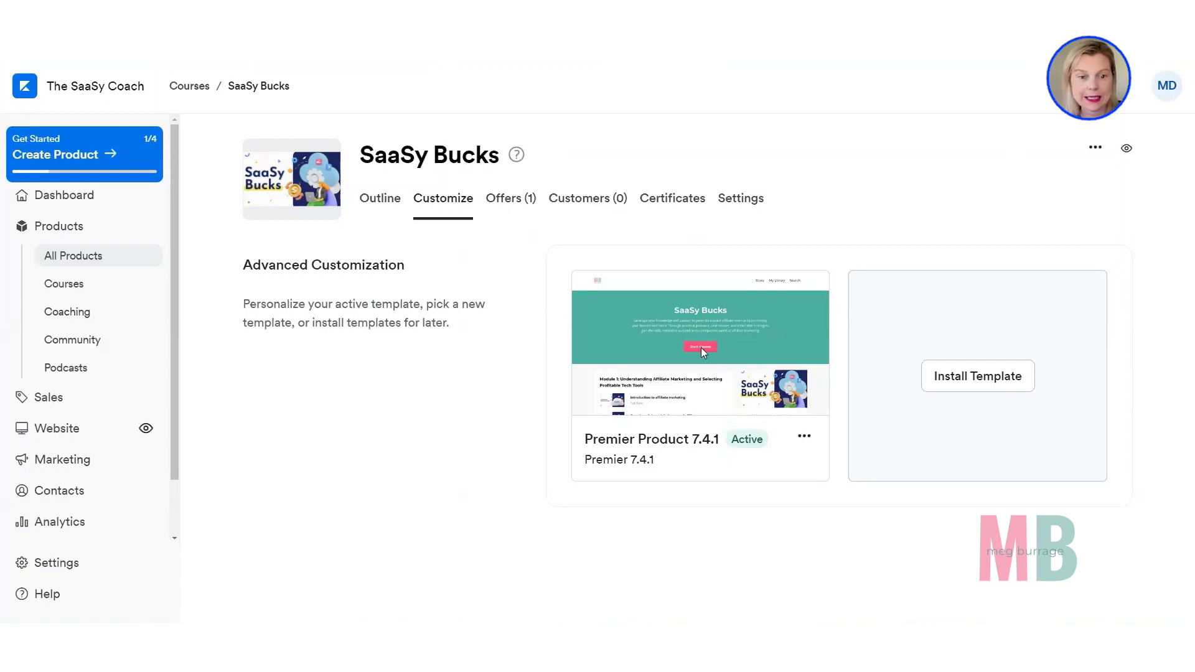
# - Open the active Premier Product template for customization and examine the product page's hero, module syllabus and sidebar
pyautogui.moveTo(678, 372)
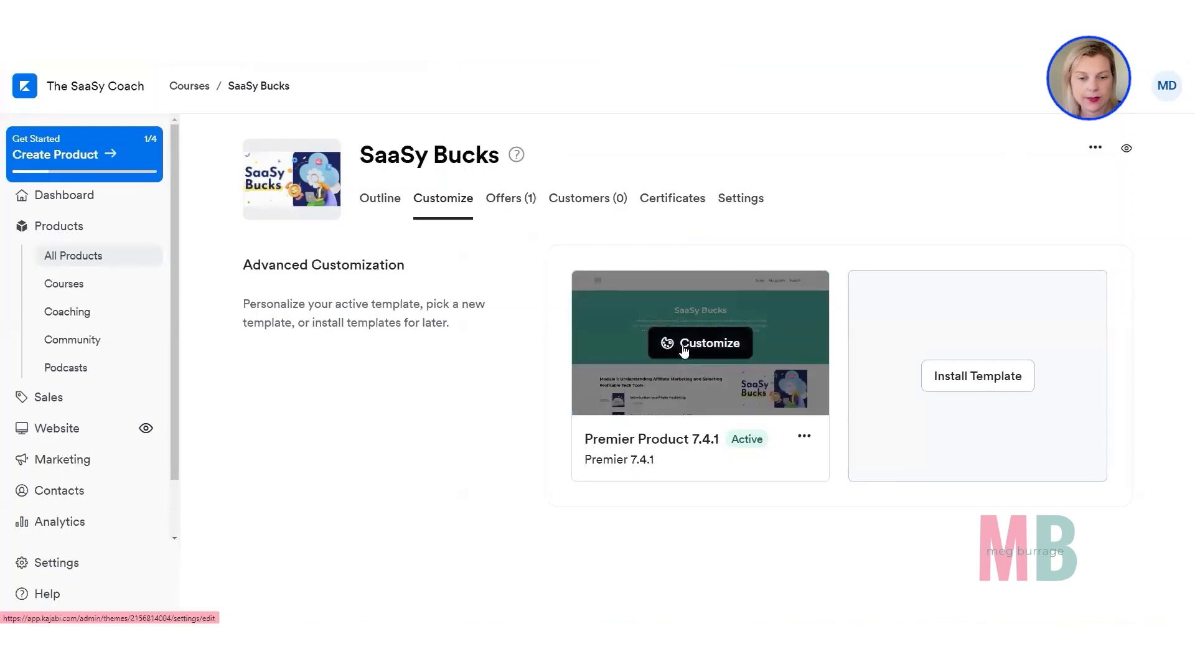
pyautogui.click(684, 346)
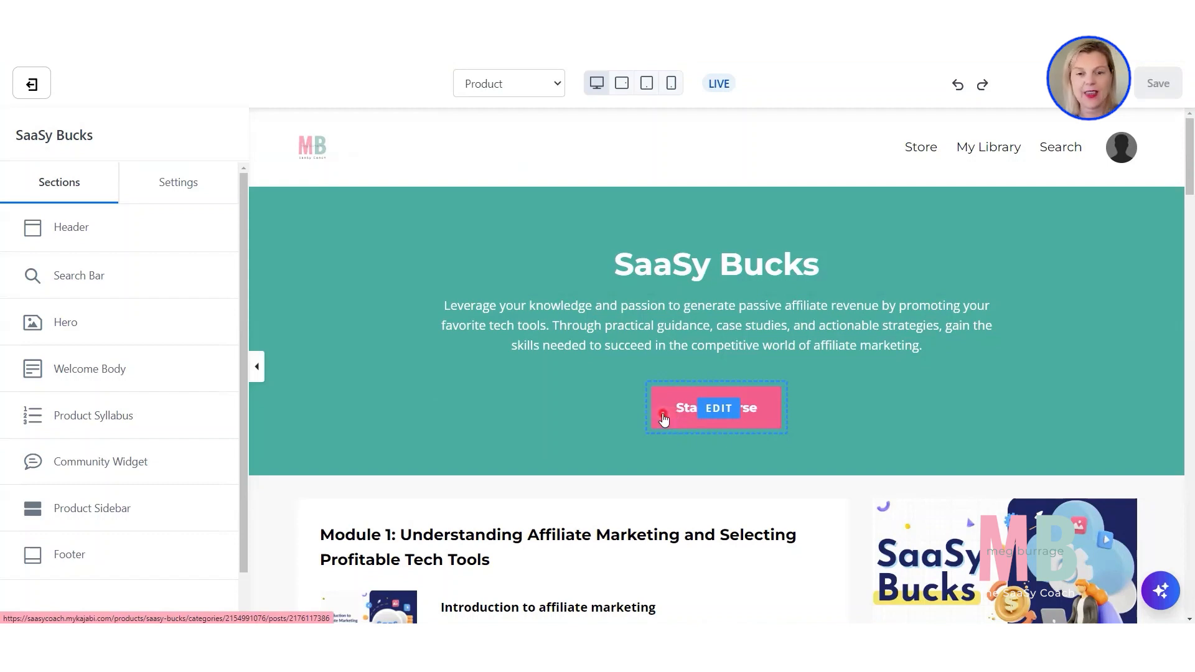
pyautogui.scroll(-2, 664, 419)
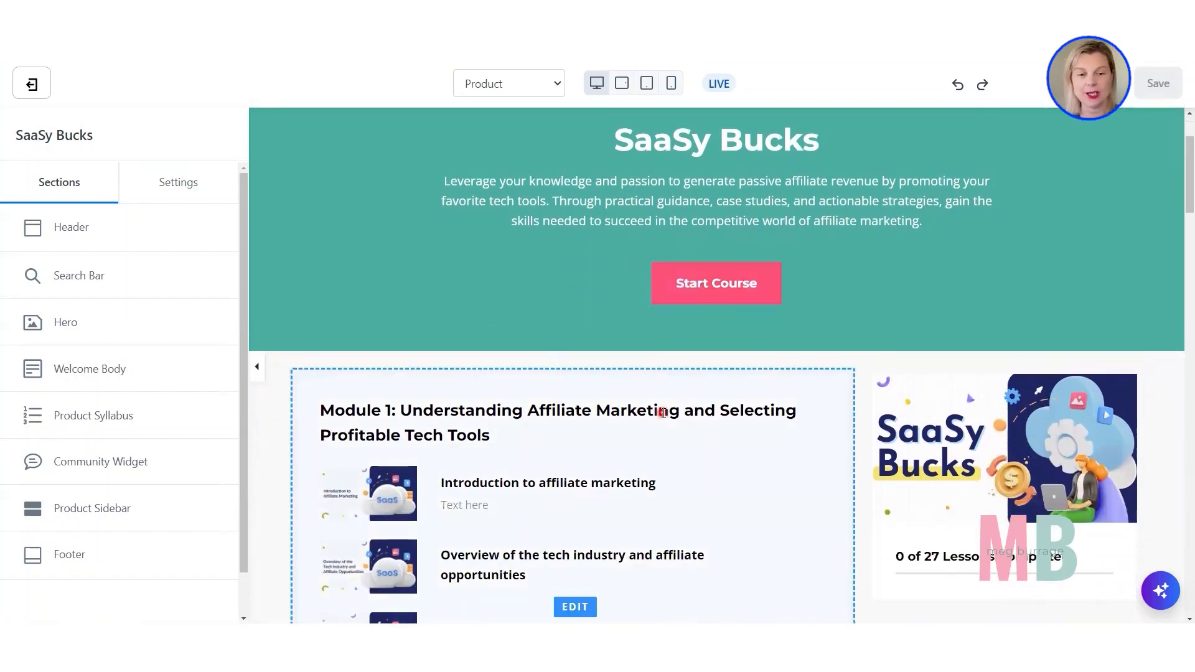
pyautogui.scroll(-1, 662, 415)
pyautogui.scroll(-3, 655, 402)
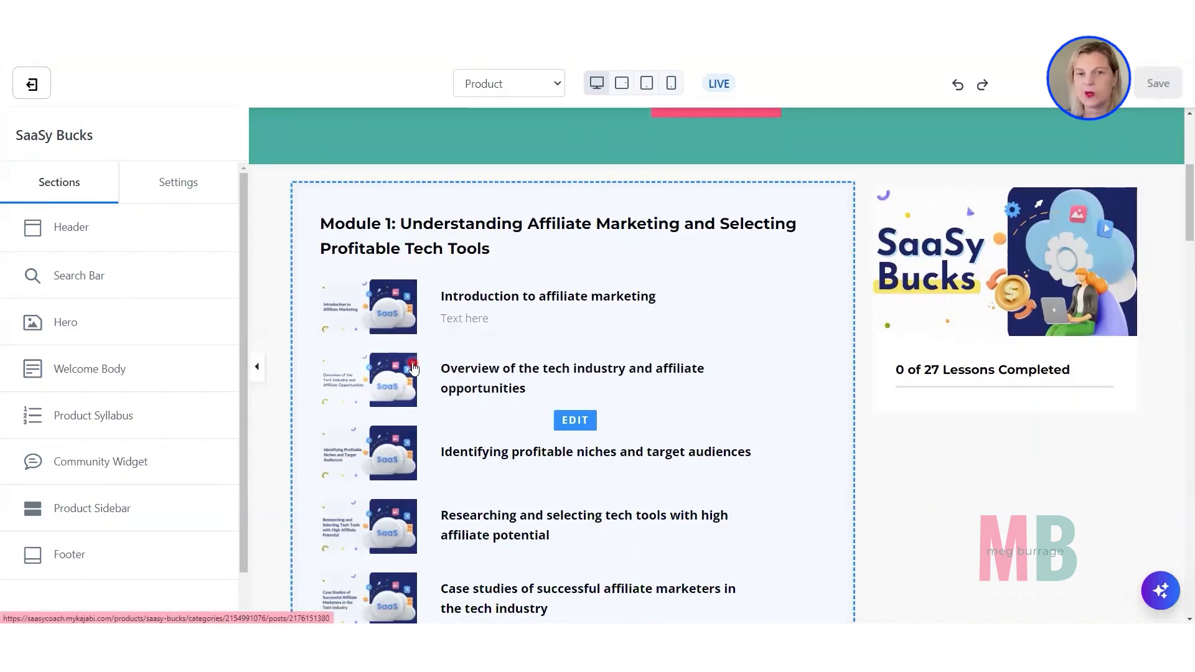
pyautogui.click(402, 359)
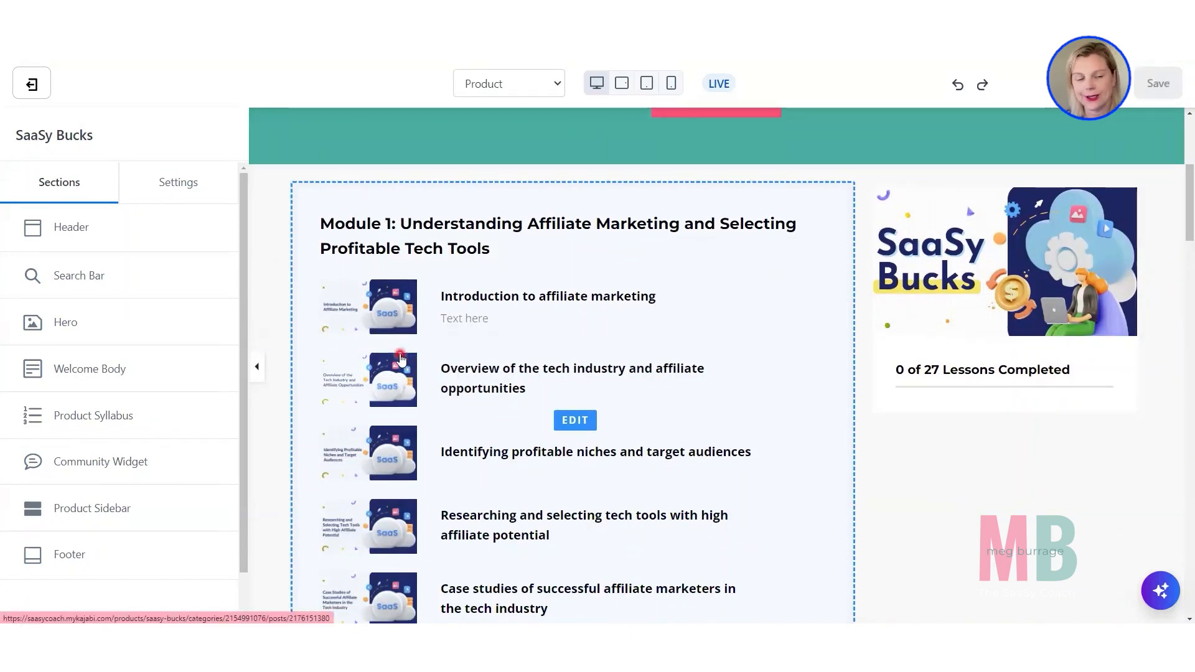
pyautogui.scroll(4, 368, 350)
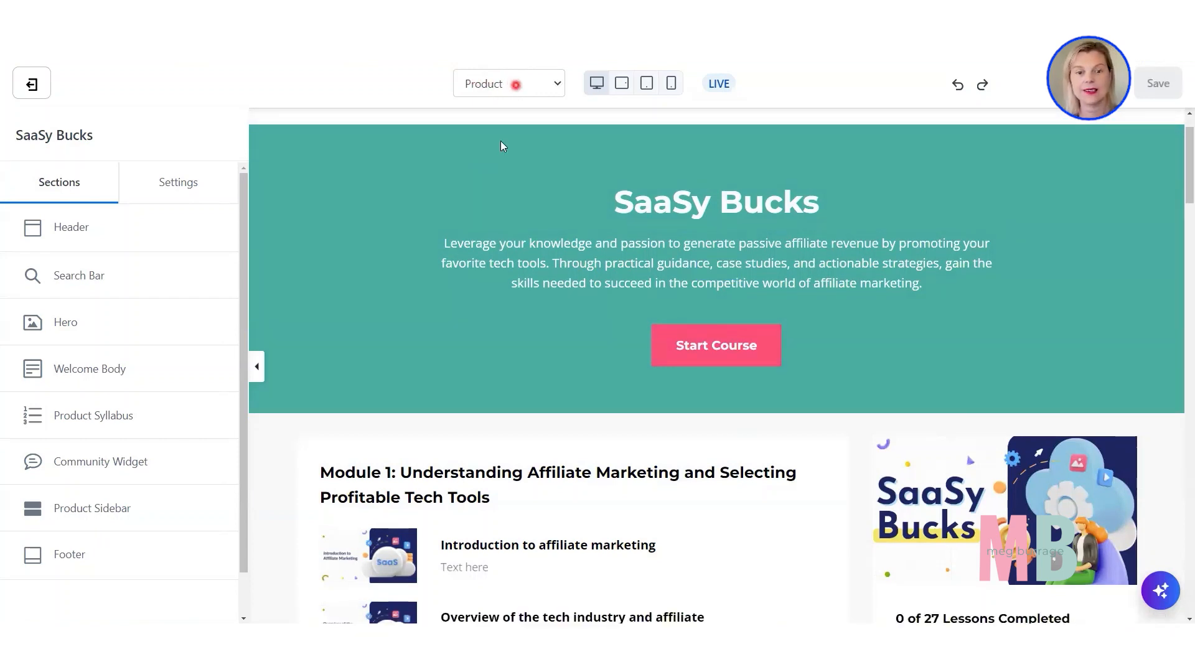
pyautogui.scroll(-4, 526, 339)
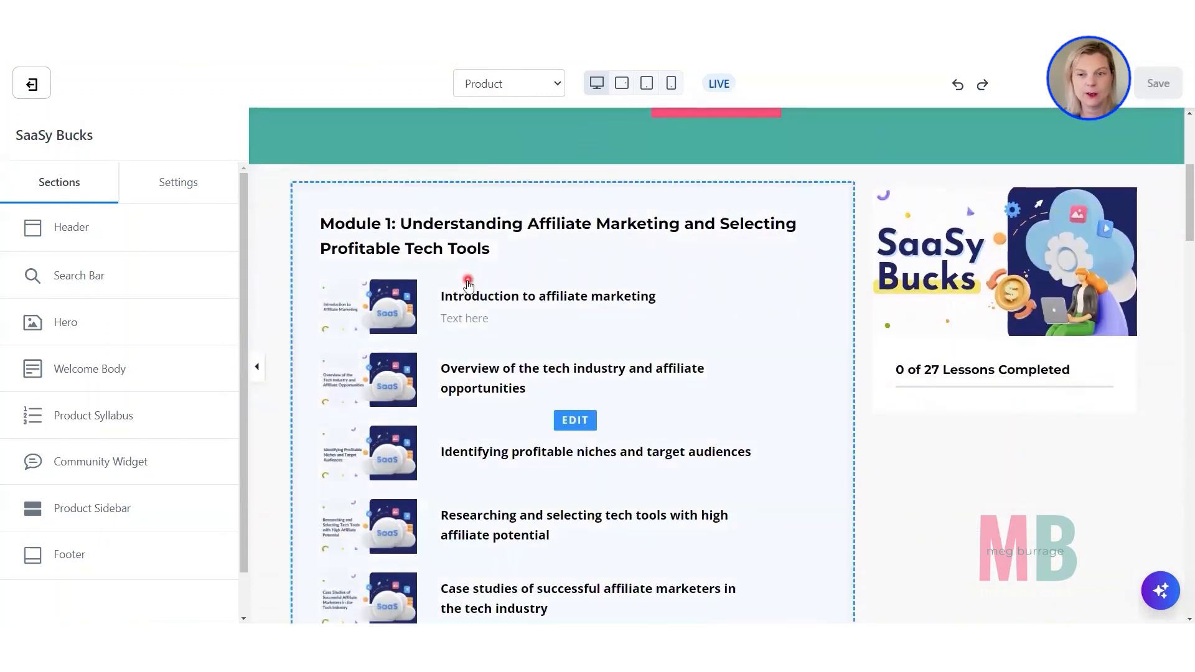
pyautogui.scroll(-4, 468, 280)
pyautogui.scroll(4, 464, 283)
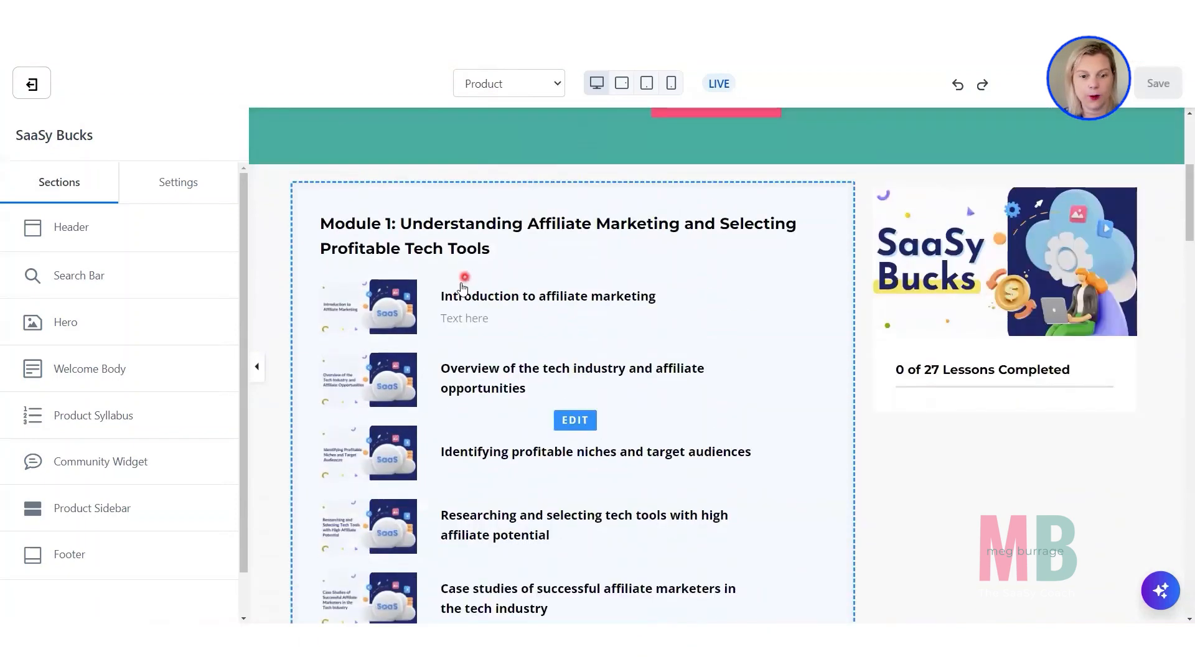
pyautogui.scroll(5, 461, 290)
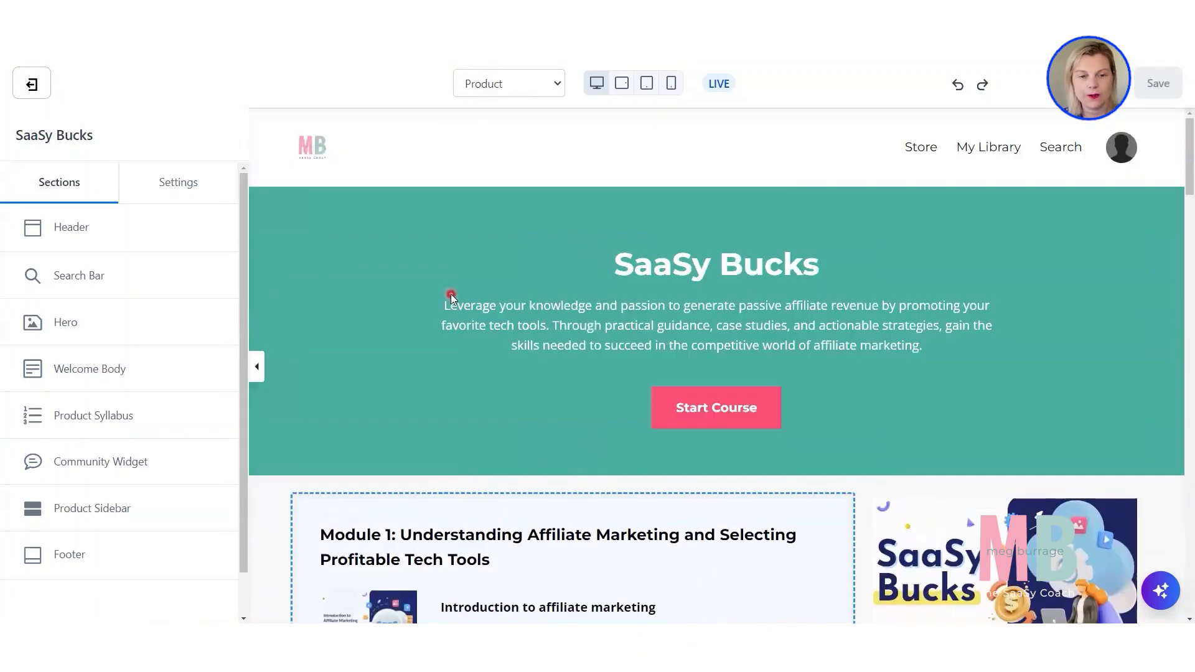
# - Review the page types available for customization, keeping the Product page selected
pyautogui.click(491, 88)
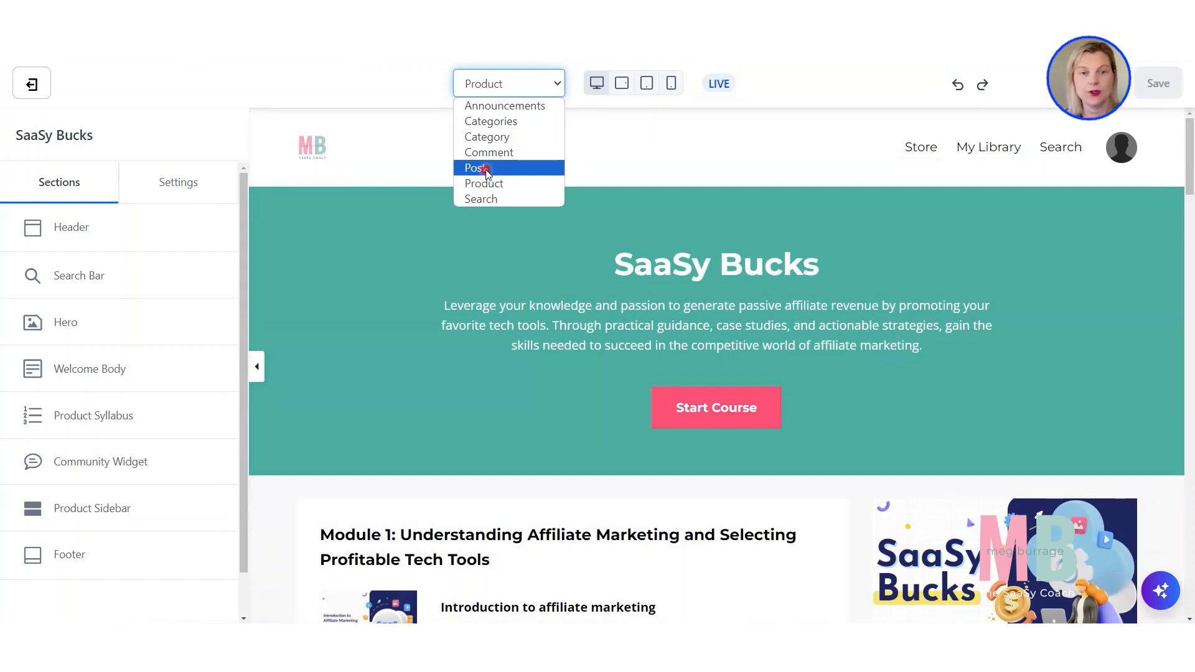
pyautogui.click(243, 258)
pyautogui.moveTo(242, 258); pyautogui.dragTo(236, 254)
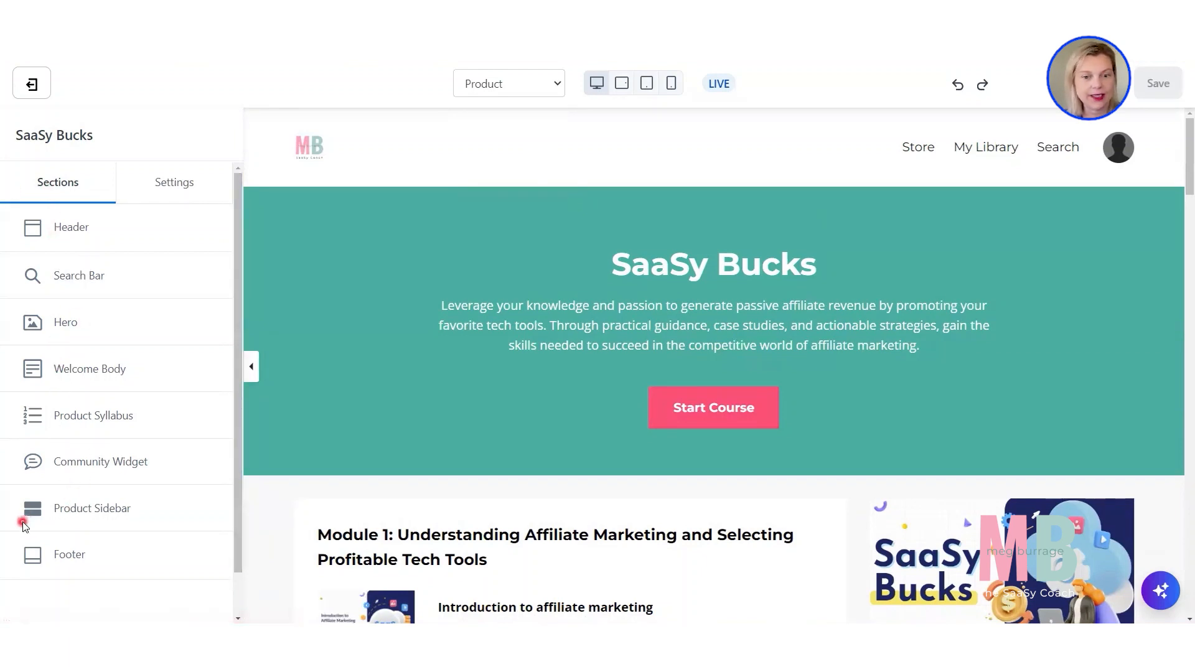
# - Review the template's typography settings for dark and light font colors and the base and heading font families
pyautogui.click(172, 183)
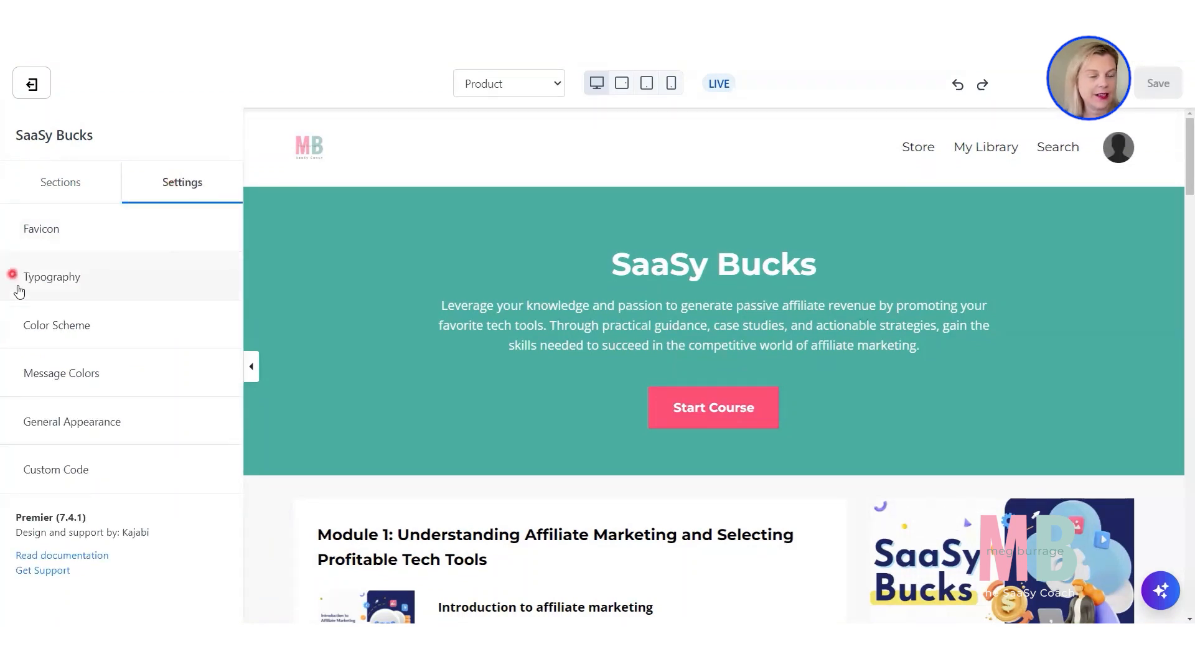
pyautogui.click(65, 287)
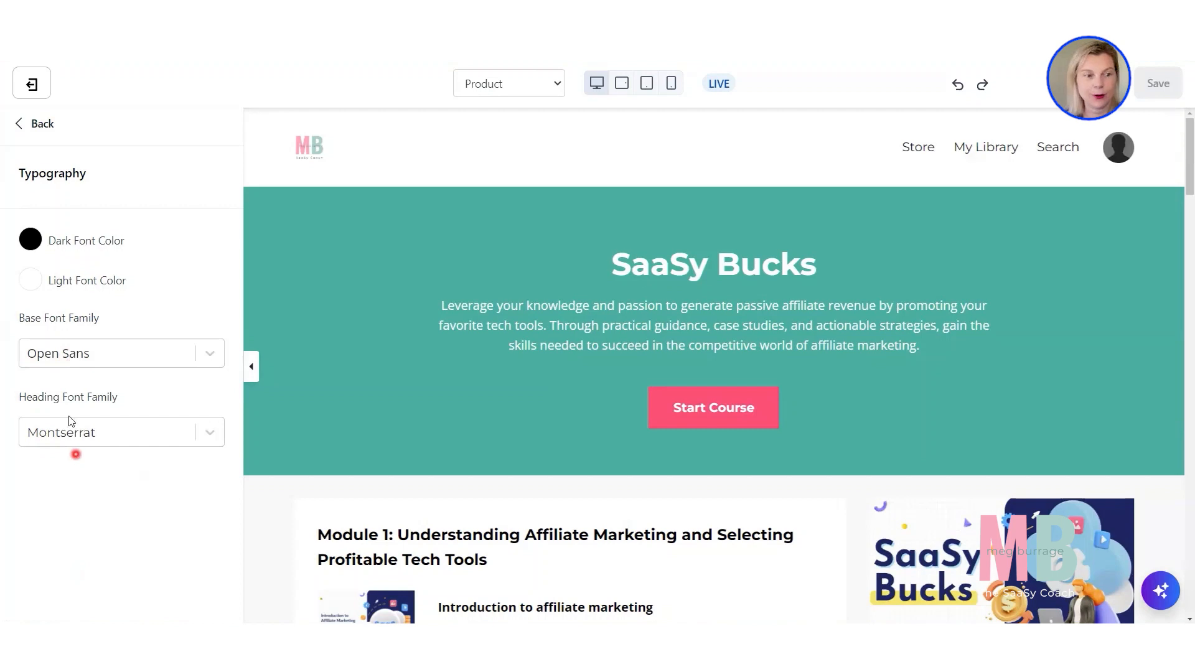
pyautogui.click(27, 122)
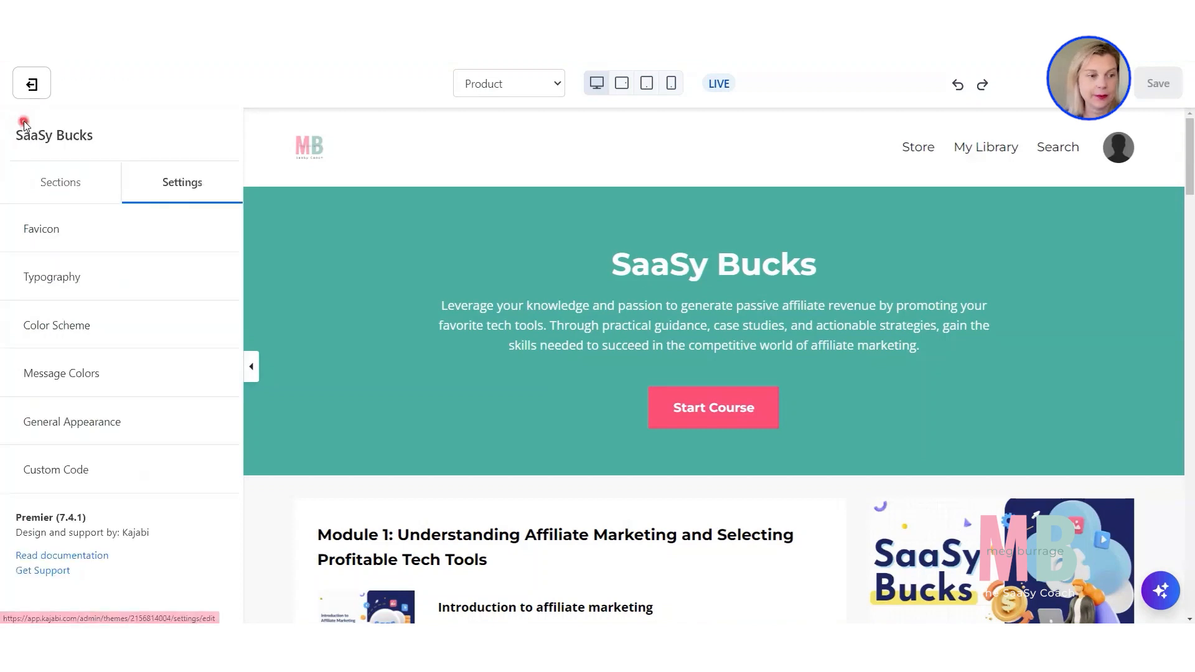
# - Set the color scheme's primary color to hex FFDE59 and save the template
pyautogui.click(77, 330)
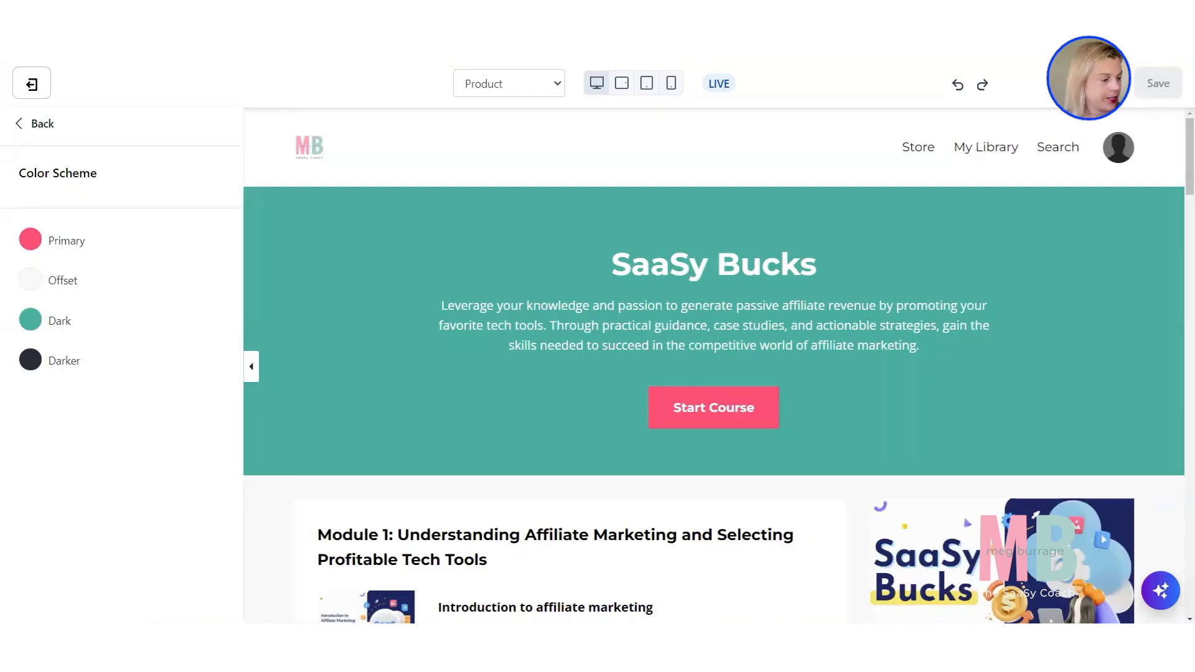
pyautogui.click(35, 243)
pyautogui.doubleClick(49, 417)
pyautogui.write('FFDE59')
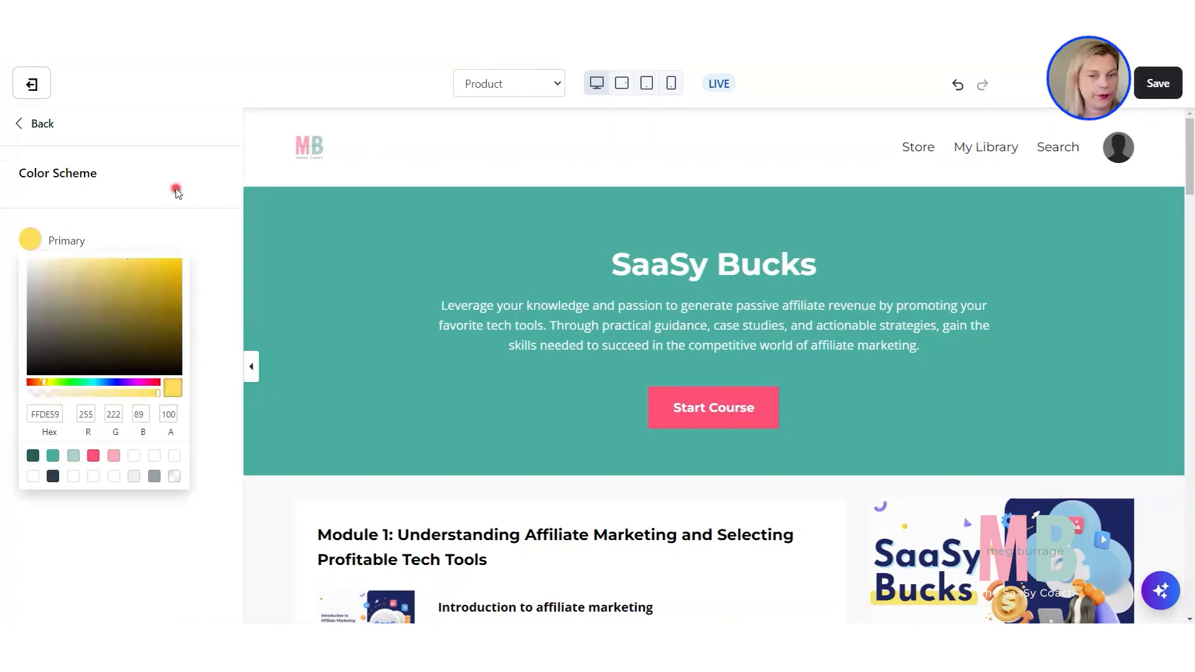
pyautogui.click(217, 185)
pyautogui.click(1156, 84)
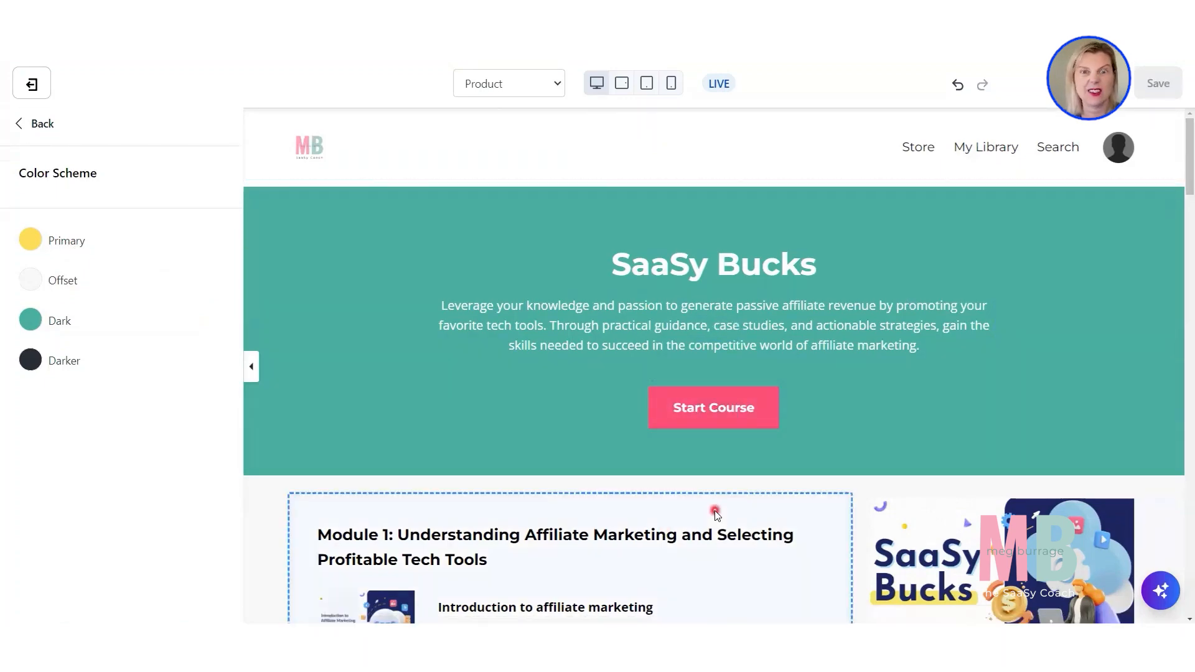
pyautogui.scroll(-9, 466, 466)
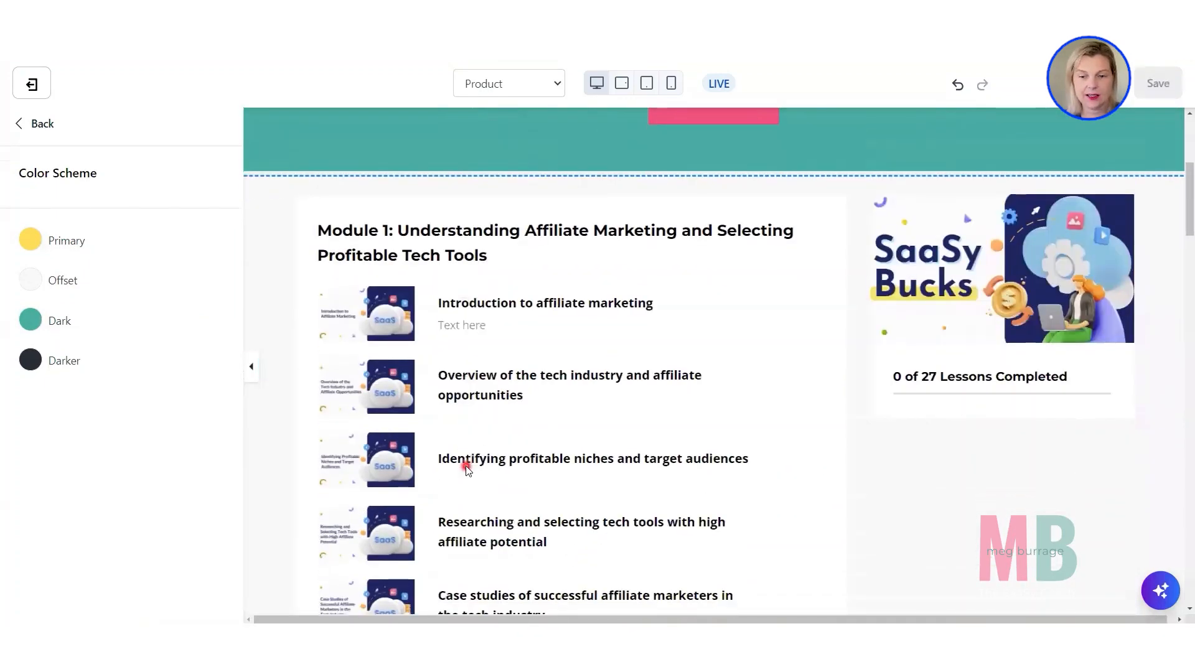
# - Check where the primary color appears on the product page, set the color scheme's primary color to purple and save the template
pyautogui.scroll(-15, 467, 470)
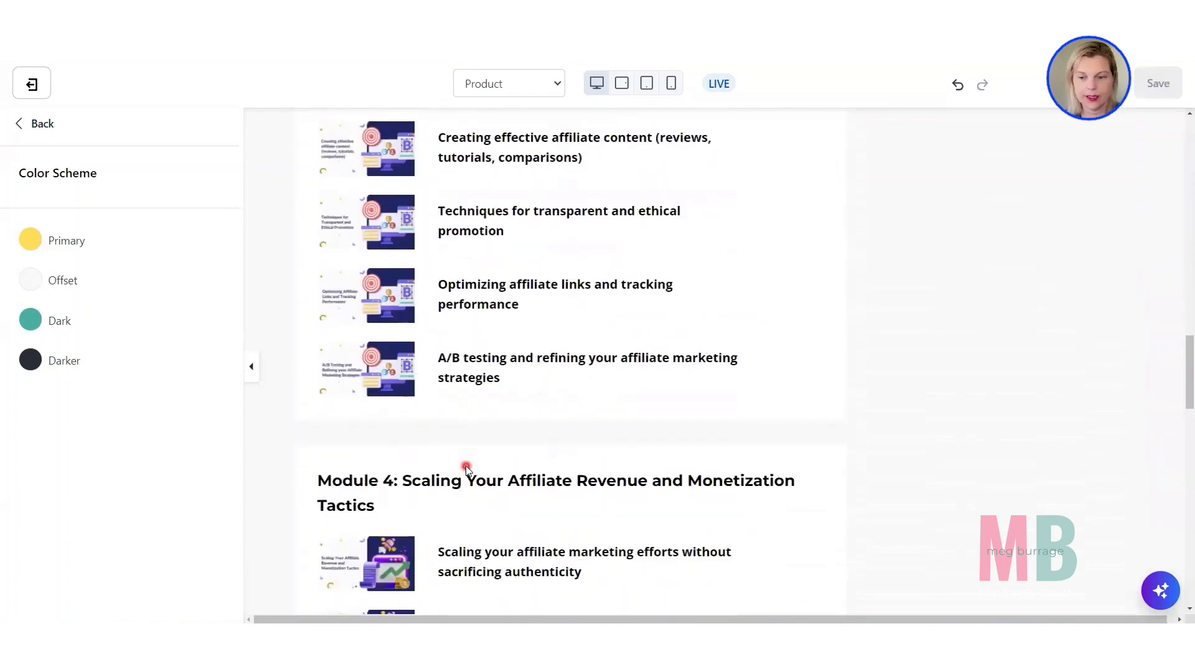
pyautogui.scroll(-5, 467, 470)
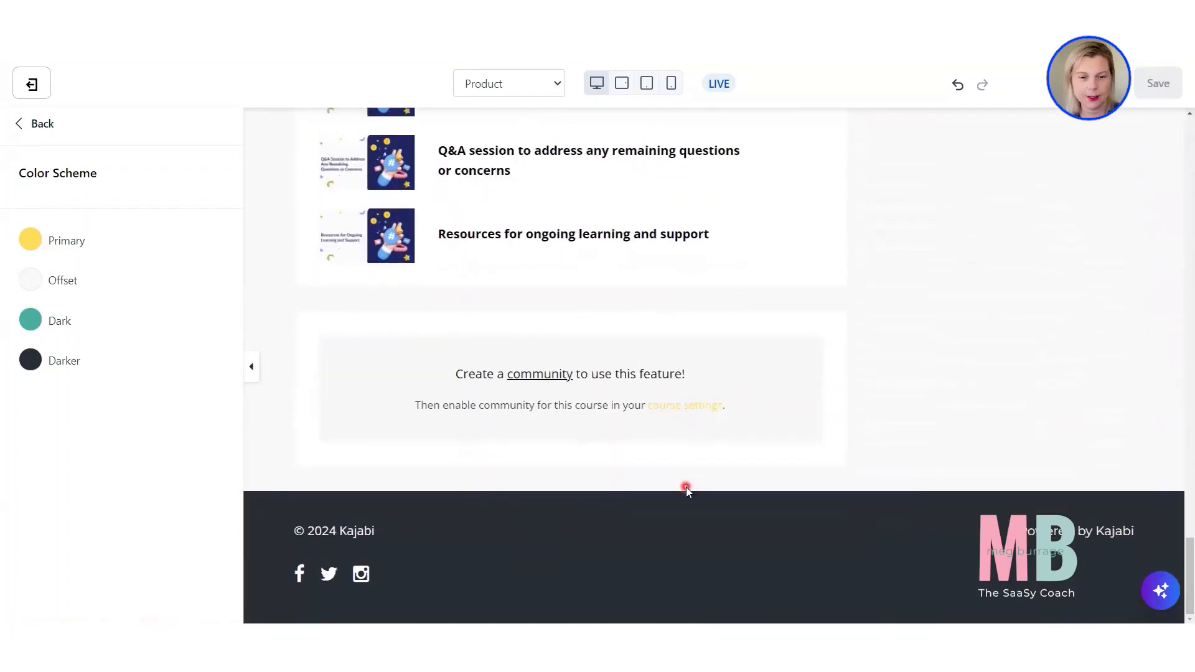
pyautogui.scroll(8, 685, 487)
pyautogui.scroll(7, 685, 487)
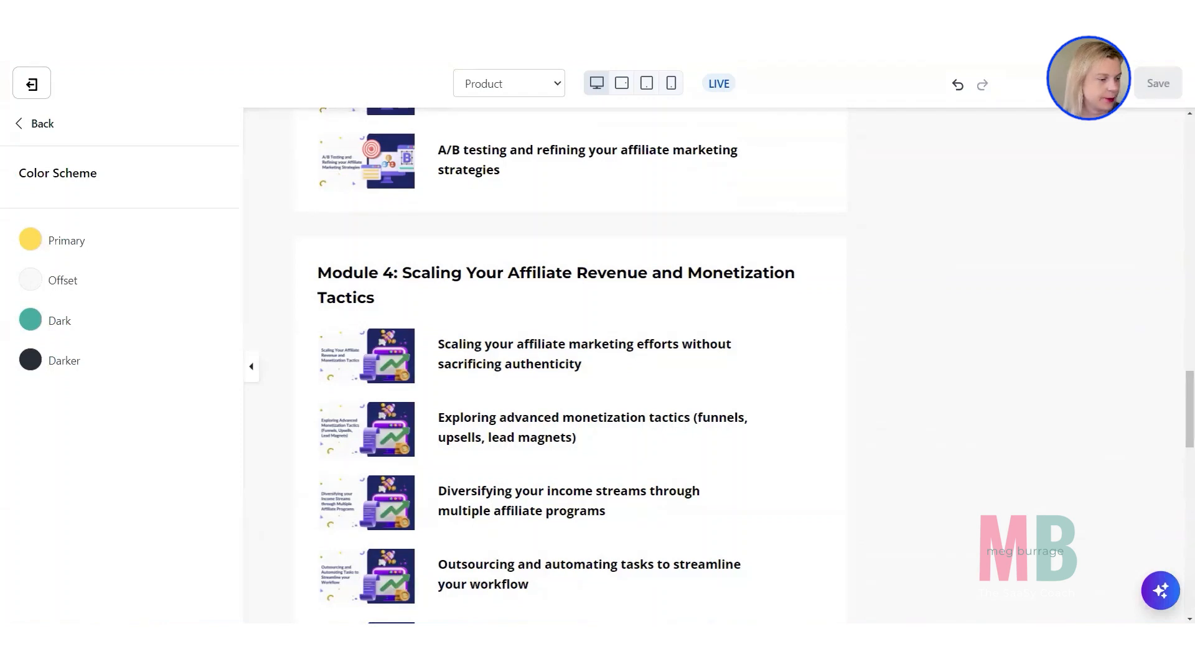
pyautogui.click(30, 240)
pyautogui.doubleClick(42, 416)
pyautogui.hotkey('ctrl', 'v')
pyautogui.click(140, 537)
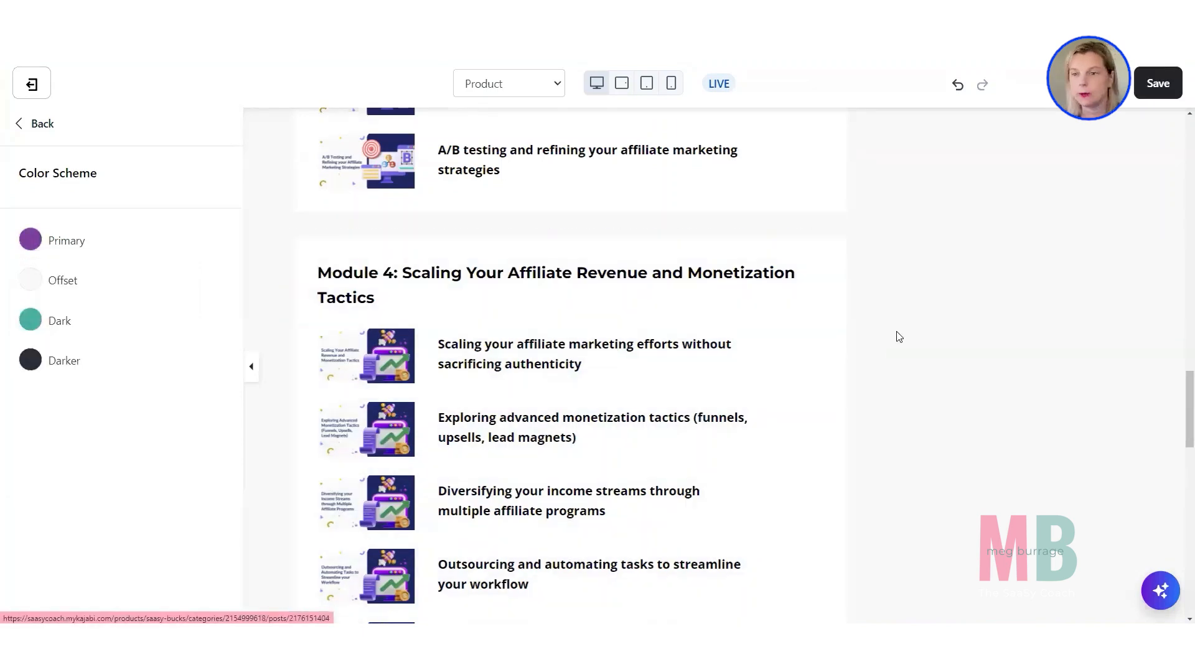
pyautogui.click(1159, 84)
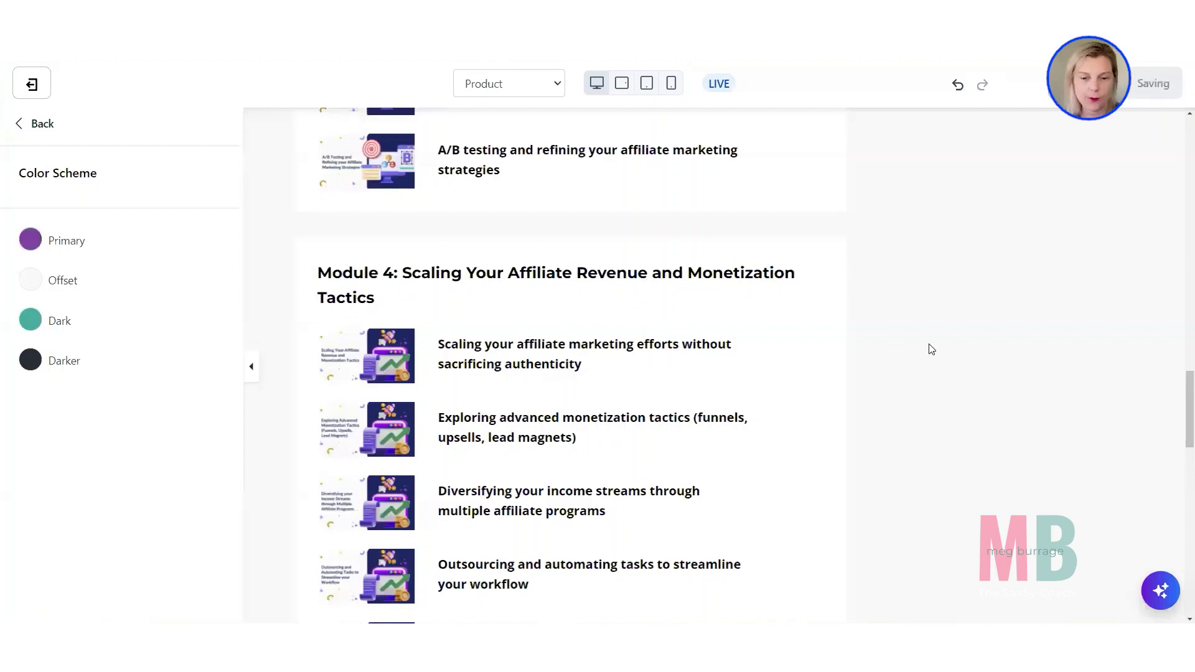
# - Review the product page's hero and module area, and set the color scheme's Dark color to a deep purple
pyautogui.scroll(10, 928, 351)
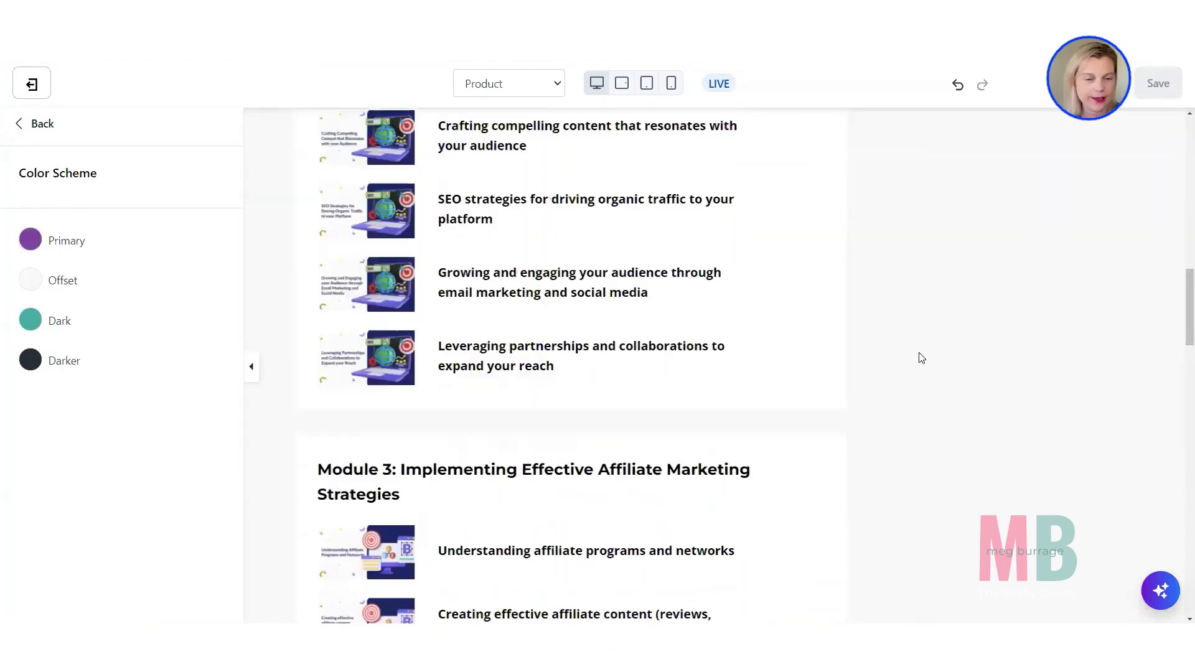
pyautogui.scroll(10, 916, 364)
pyautogui.scroll(2, 908, 372)
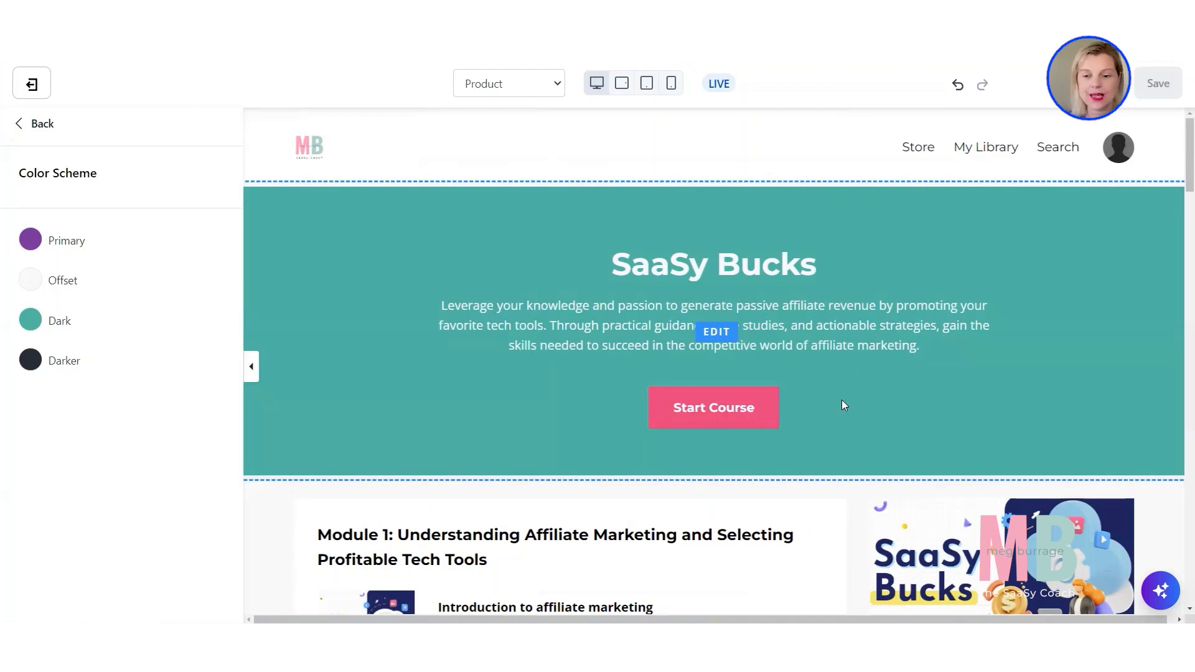
pyautogui.scroll(-3, 843, 405)
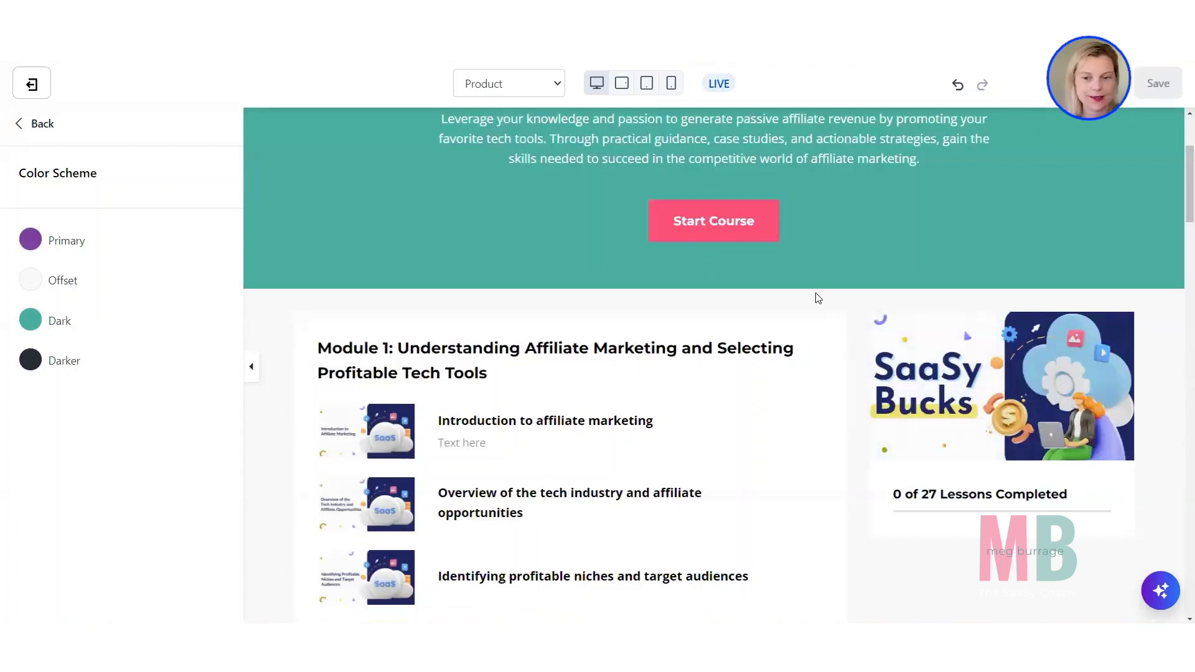
pyautogui.scroll(3, 818, 299)
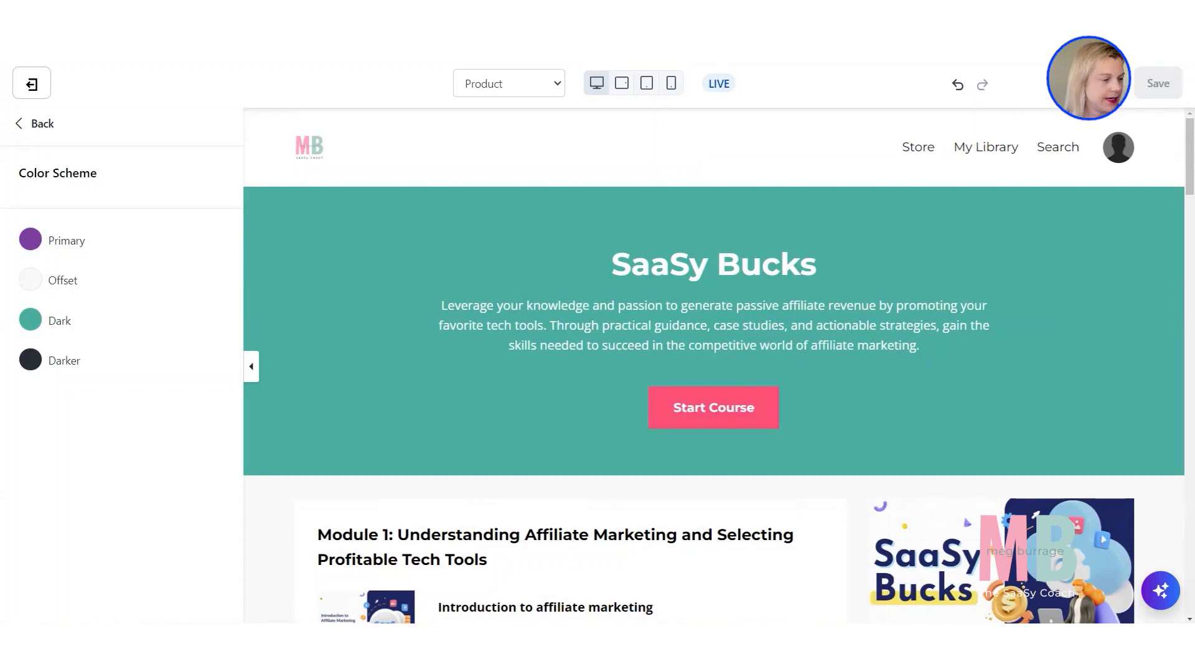
pyautogui.click(31, 320)
pyautogui.doubleClick(45, 495)
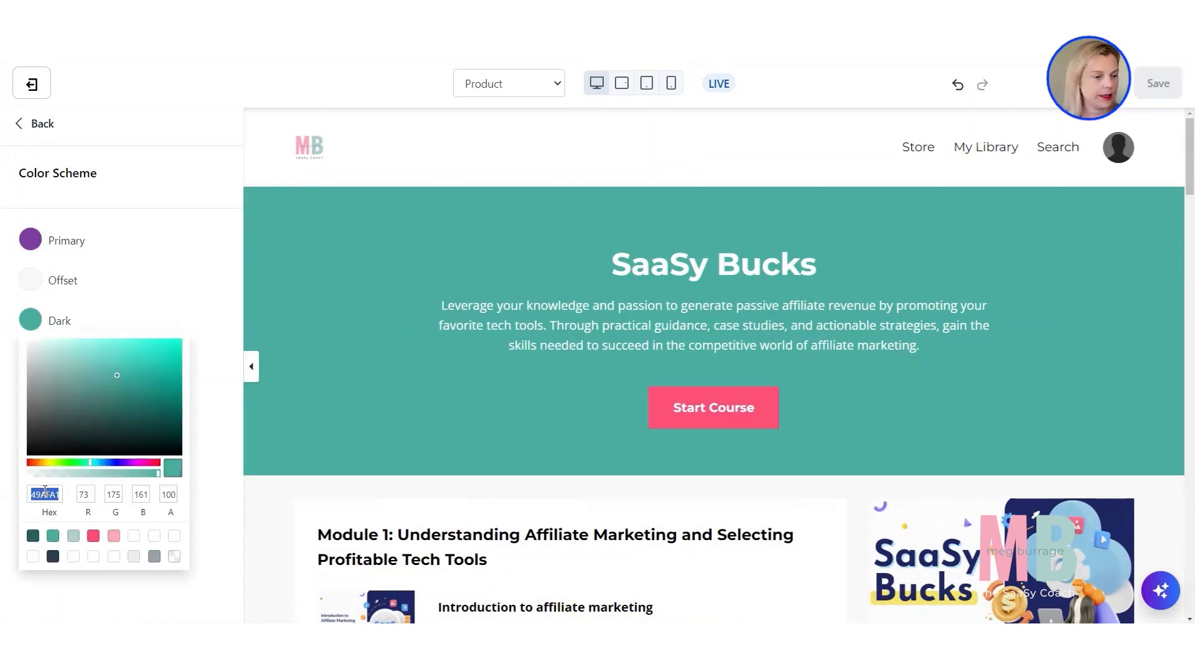
pyautogui.hotkey('ctrl', 'v')
pyautogui.click(145, 288)
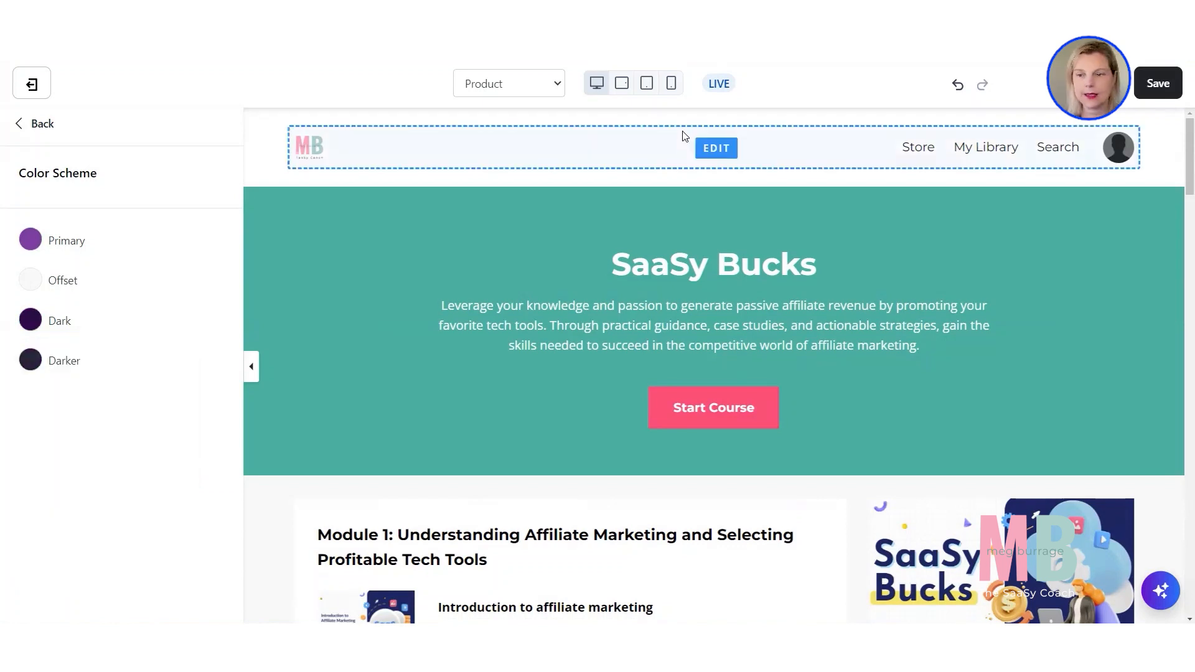
# - Open the template's General Appearance settings and bring the page's Module 1 section into view
pyautogui.click(42, 124)
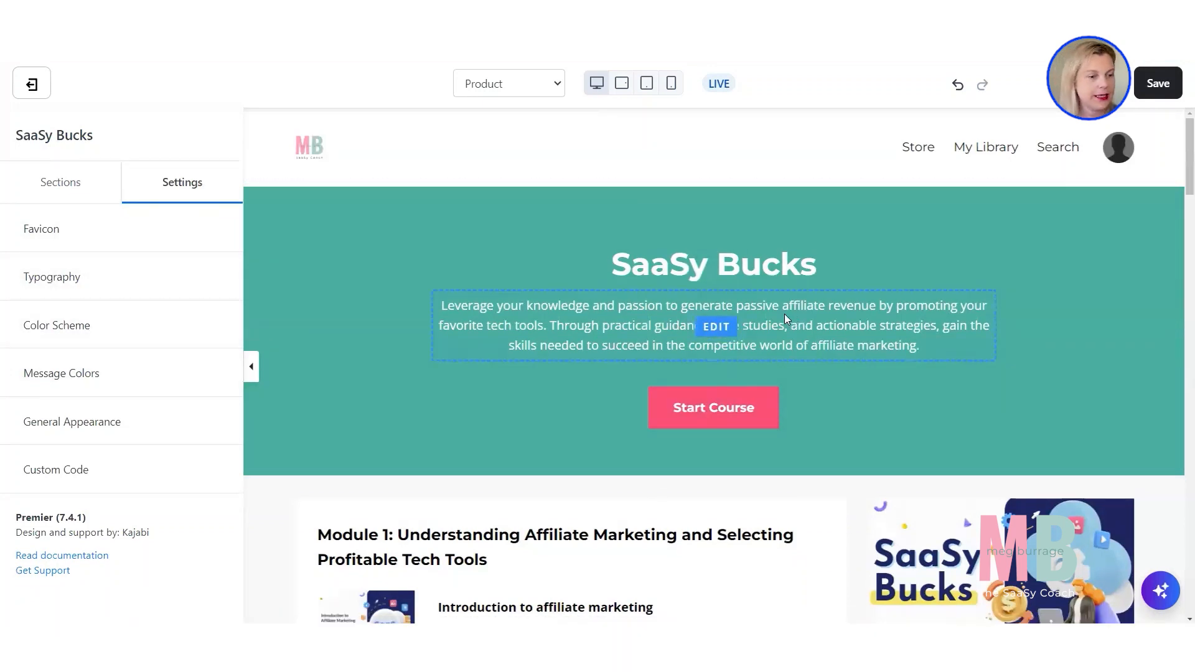
pyautogui.click(63, 431)
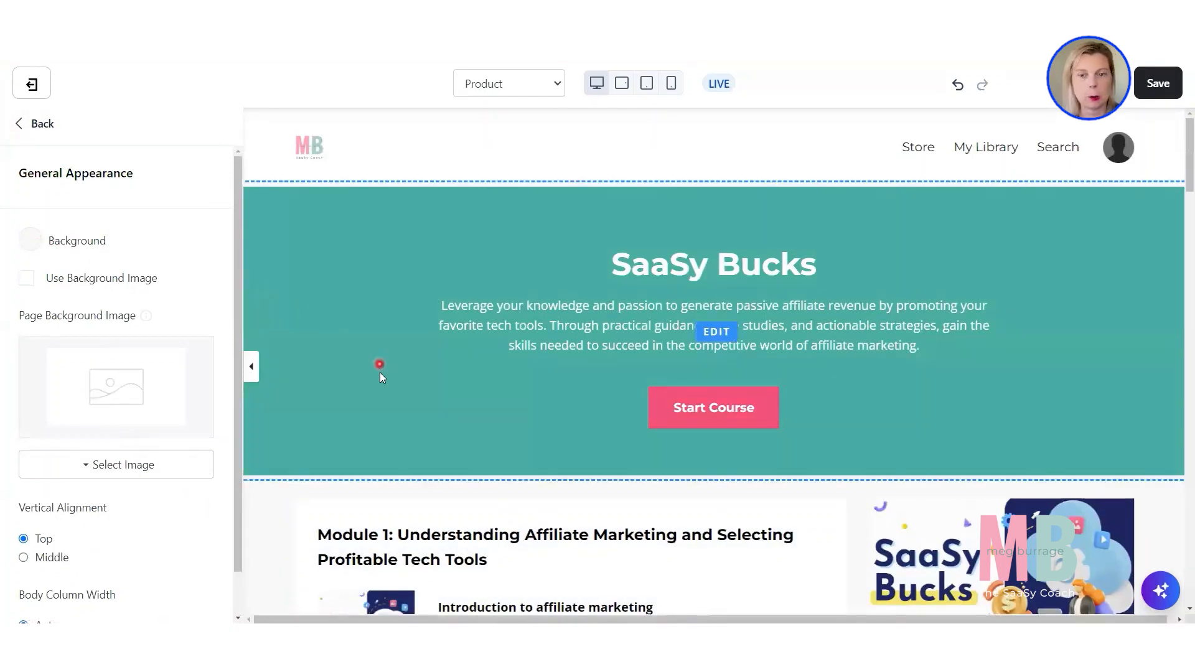
pyautogui.scroll(-2, 381, 377)
pyautogui.scroll(-4, 380, 376)
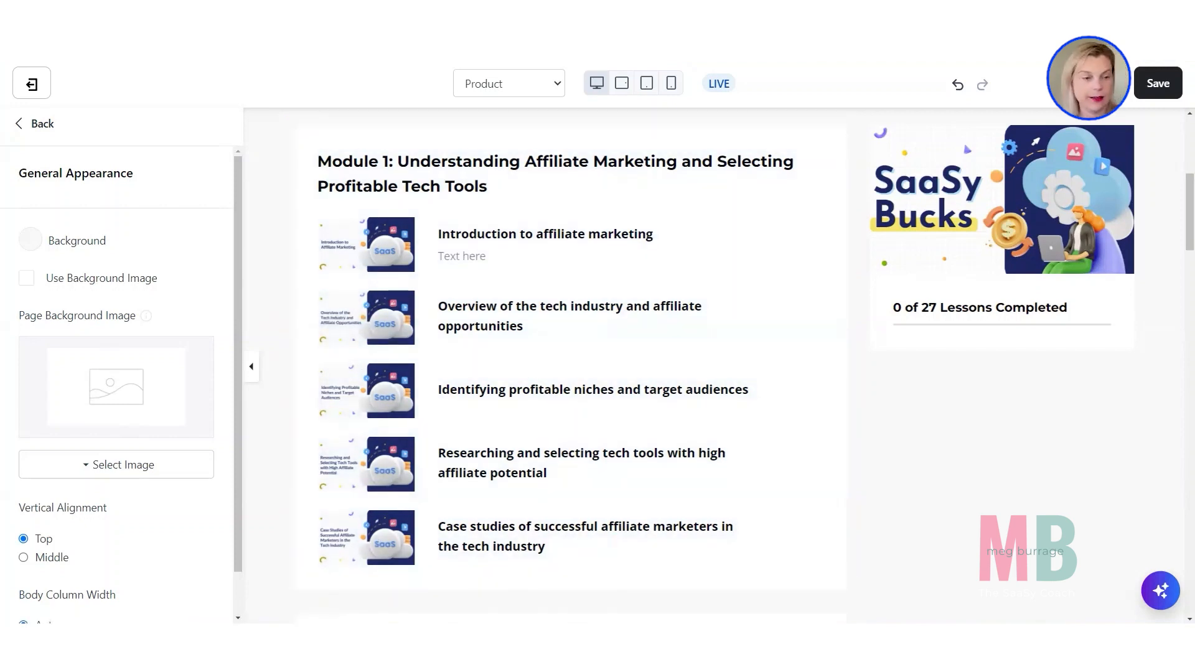
# - Set the page background color to hex D7DAFF, save the template and check the refreshed page
pyautogui.click(29, 240)
pyautogui.click(46, 416)
pyautogui.rightClick(46, 416)
pyautogui.doubleClick(42, 415)
pyautogui.write('D7DAFF')
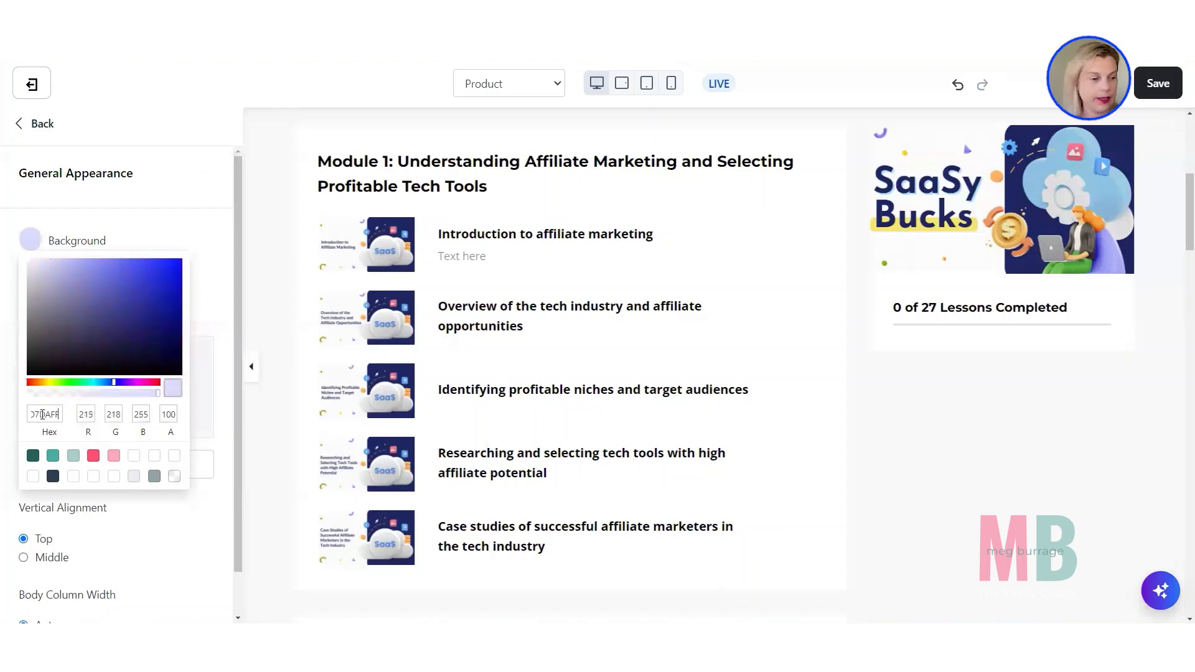
pyautogui.click(133, 214)
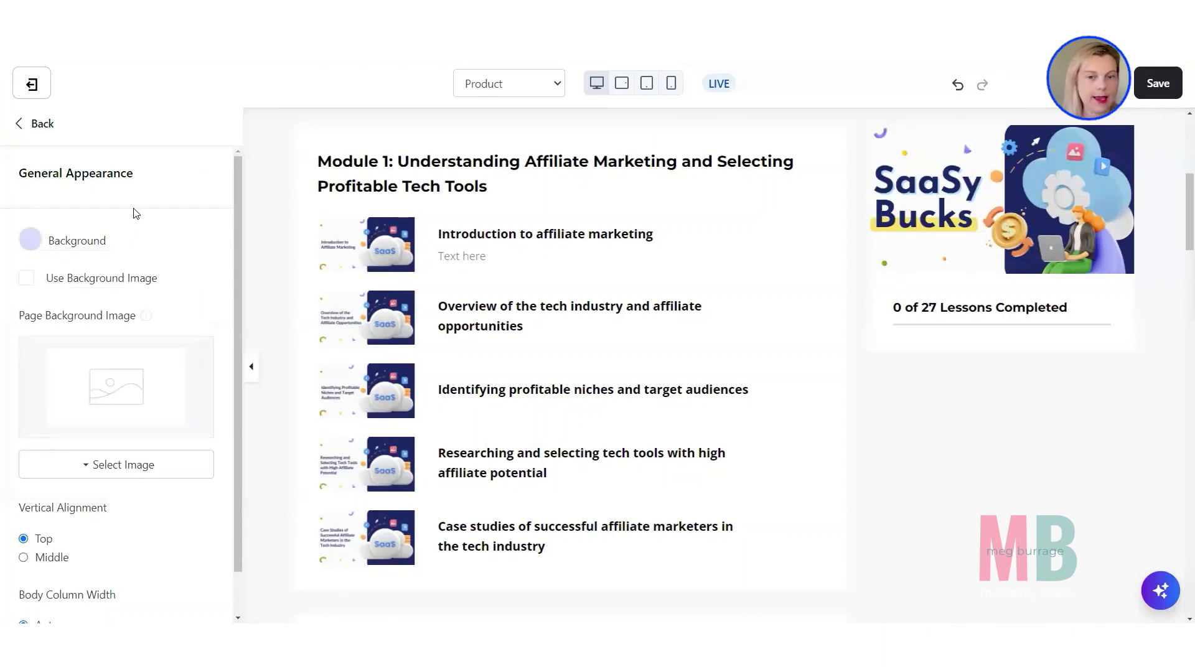
pyautogui.click(1149, 98)
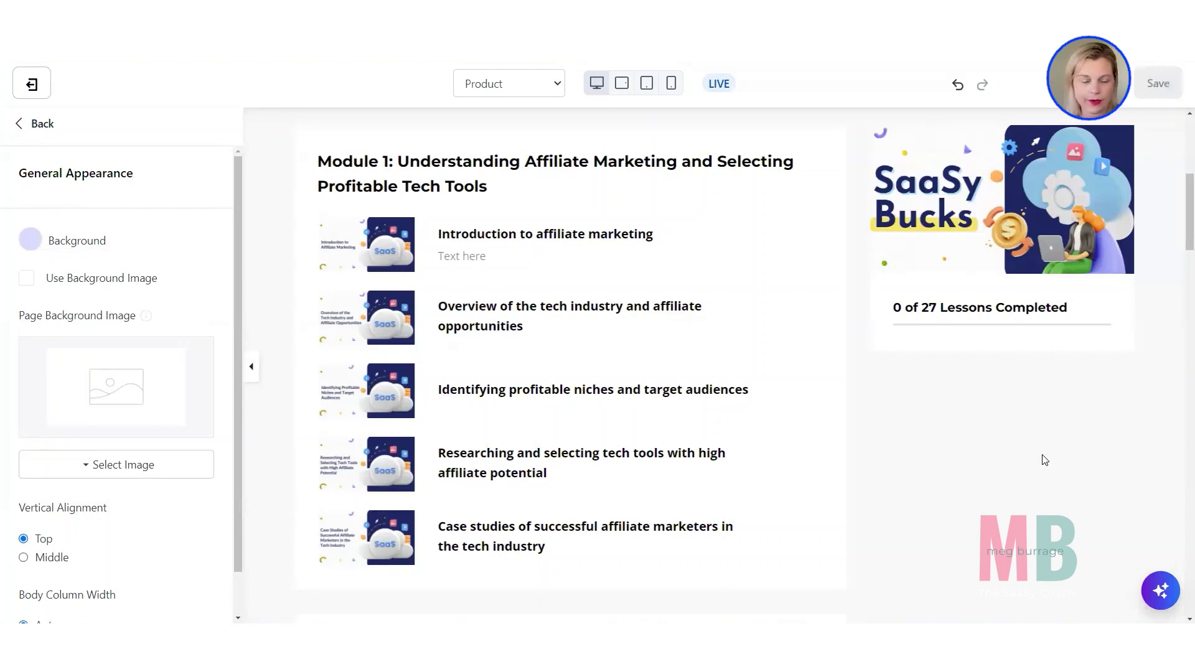
pyautogui.scroll(2, 1044, 461)
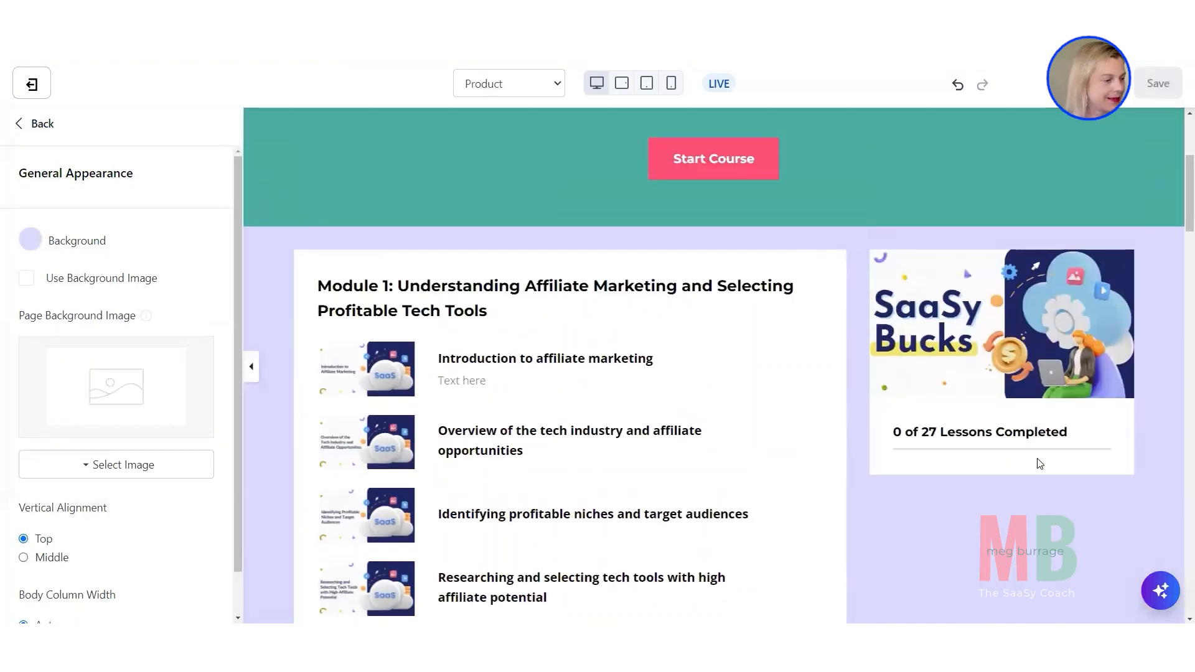
# - Lower the page background color's opacity to 51 and save the template
pyautogui.click(25, 240)
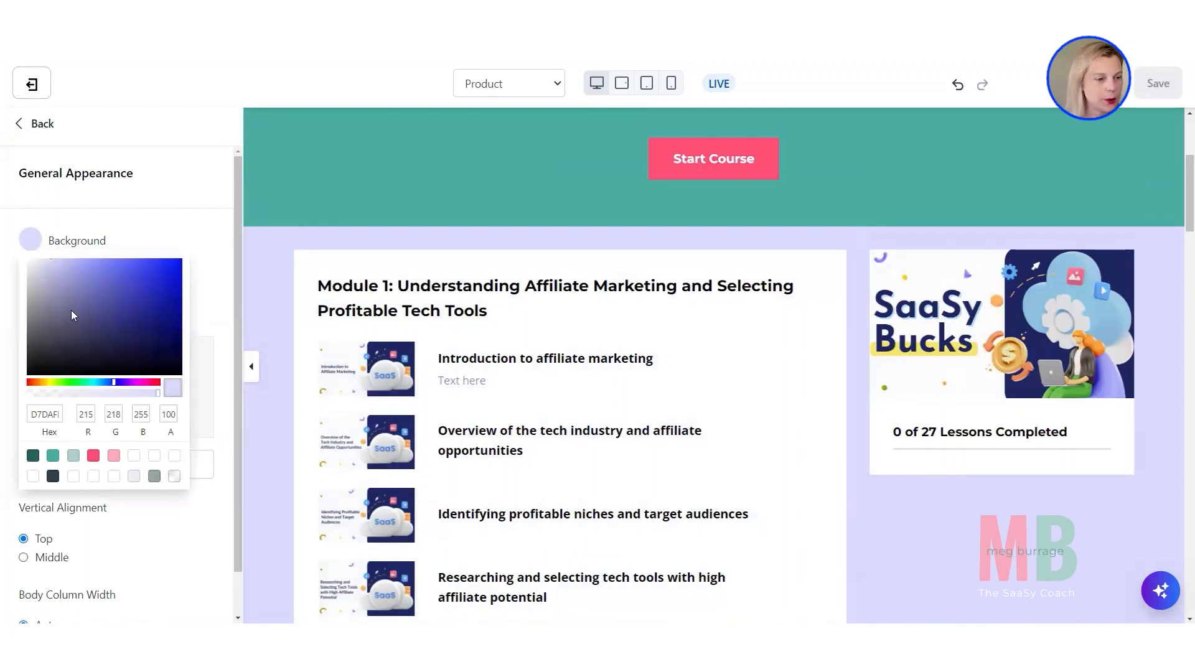
pyautogui.moveTo(156, 394); pyautogui.dragTo(95, 399)
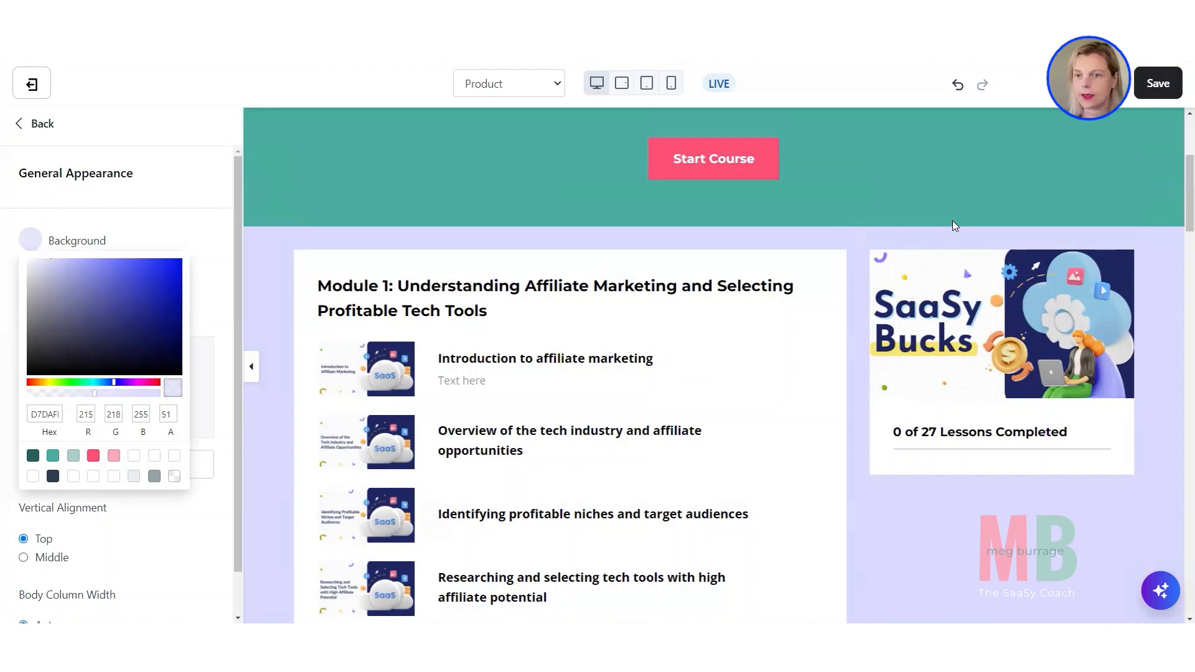
pyautogui.click(1159, 86)
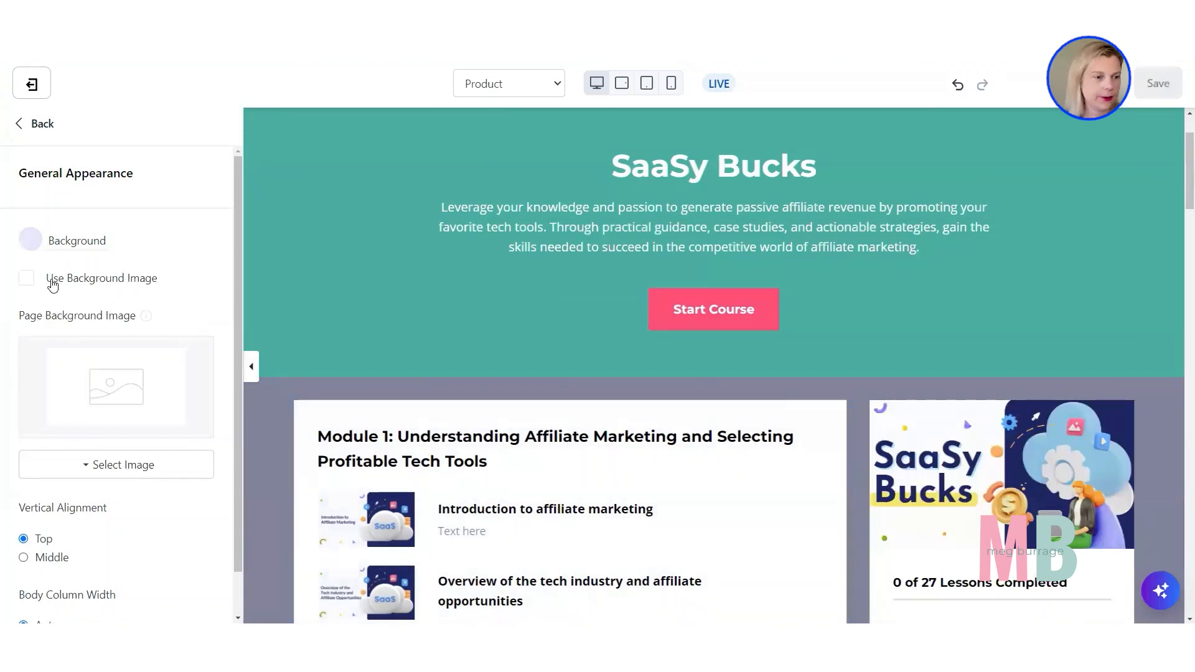
# - Set the page background color to hex E0E2FF and save the template
pyautogui.click(28, 242)
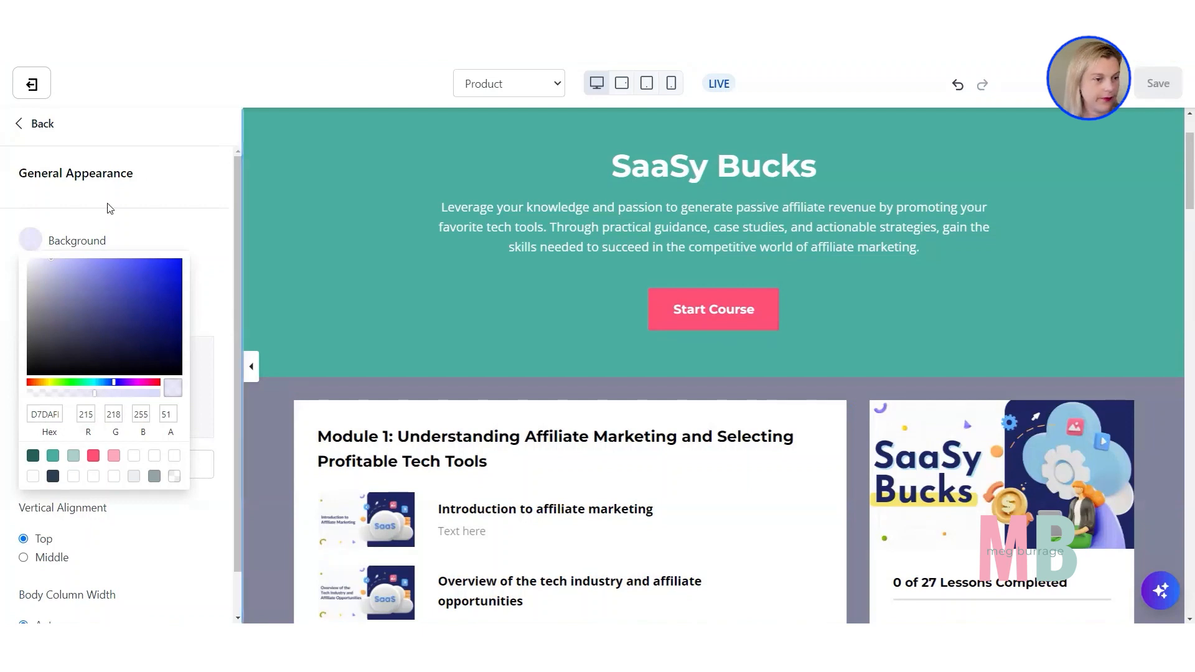
pyautogui.doubleClick(43, 411)
pyautogui.write('#E0E2FF')
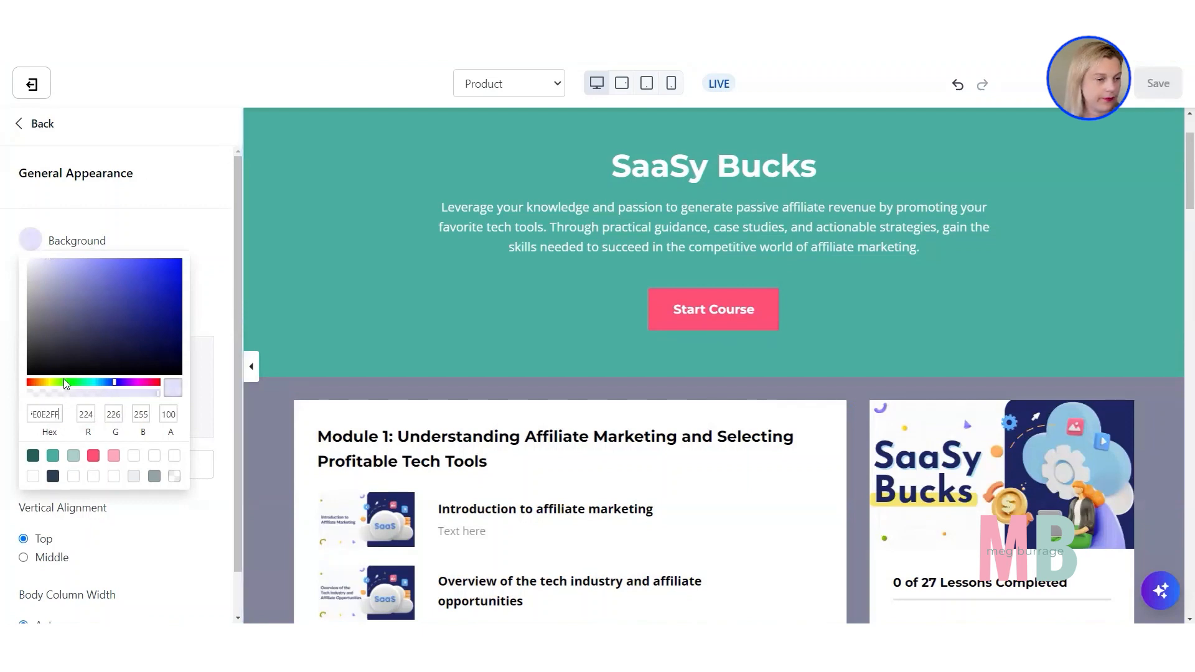
pyautogui.click(198, 217)
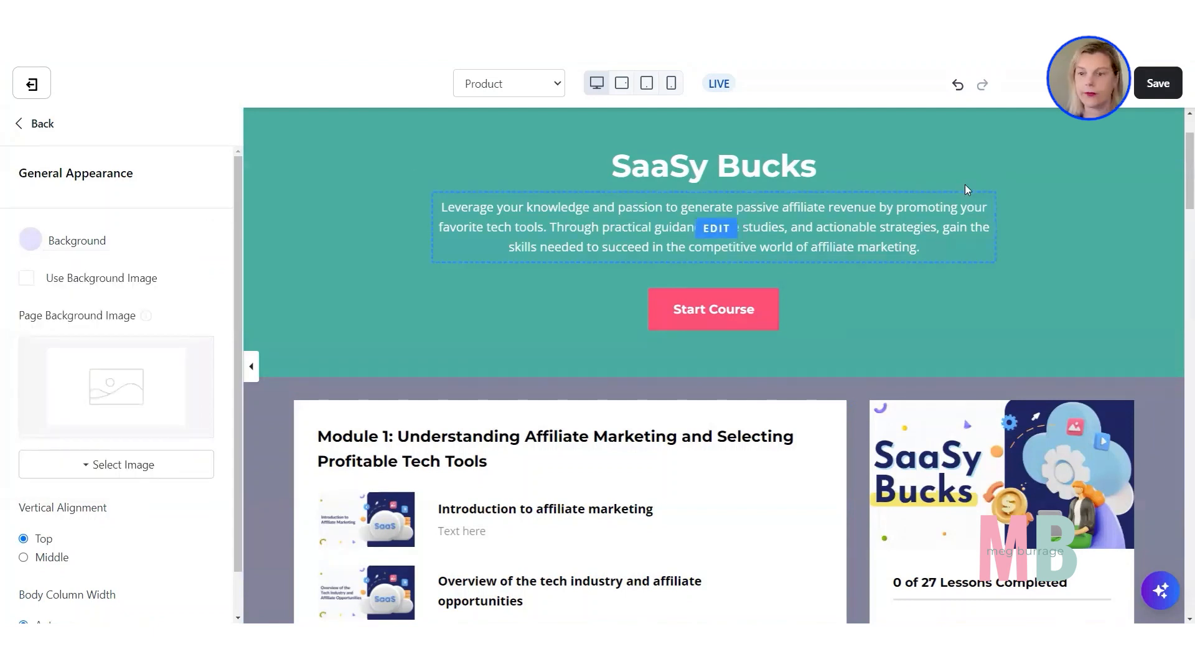
pyautogui.click(1156, 86)
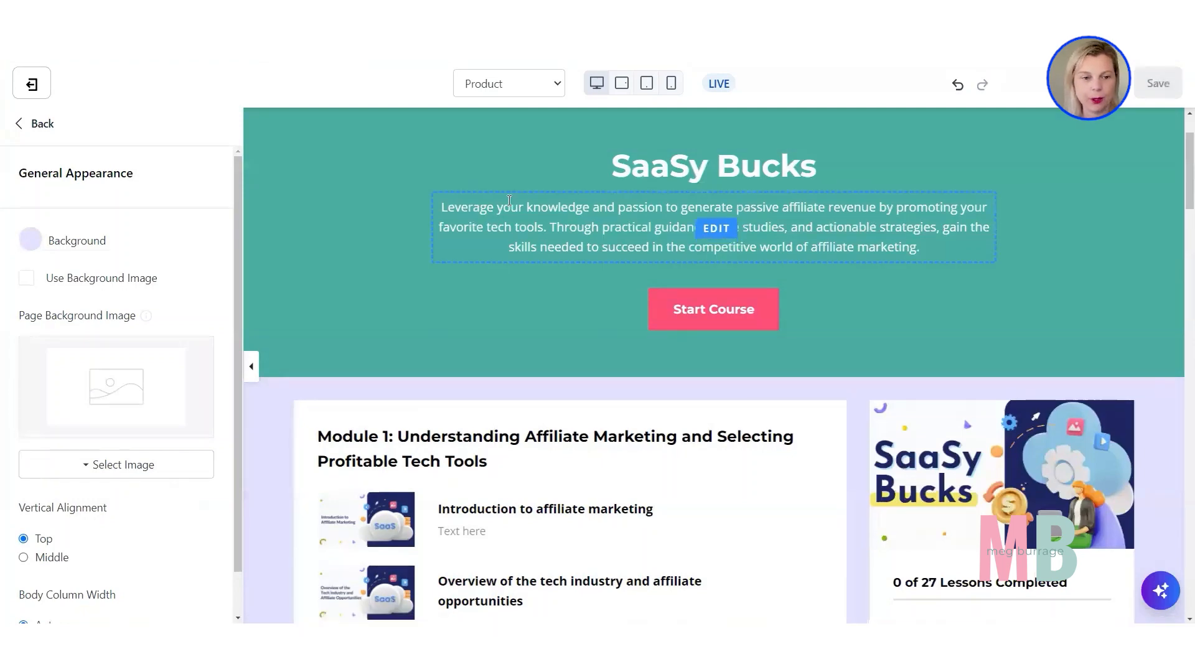
# - Examine the new background color behind the module sections, the community block and the footer of the product page
pyautogui.scroll(-3, 520, 209)
pyautogui.scroll(-3, 519, 210)
pyautogui.scroll(2, 519, 210)
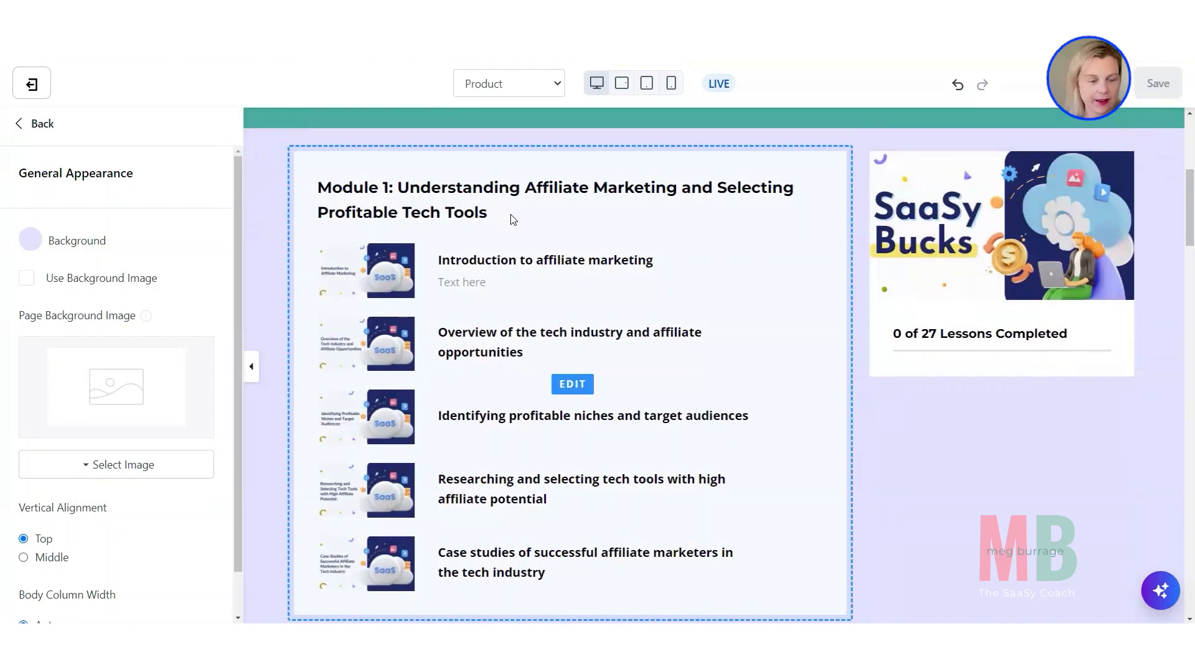
pyautogui.scroll(-1, 469, 243)
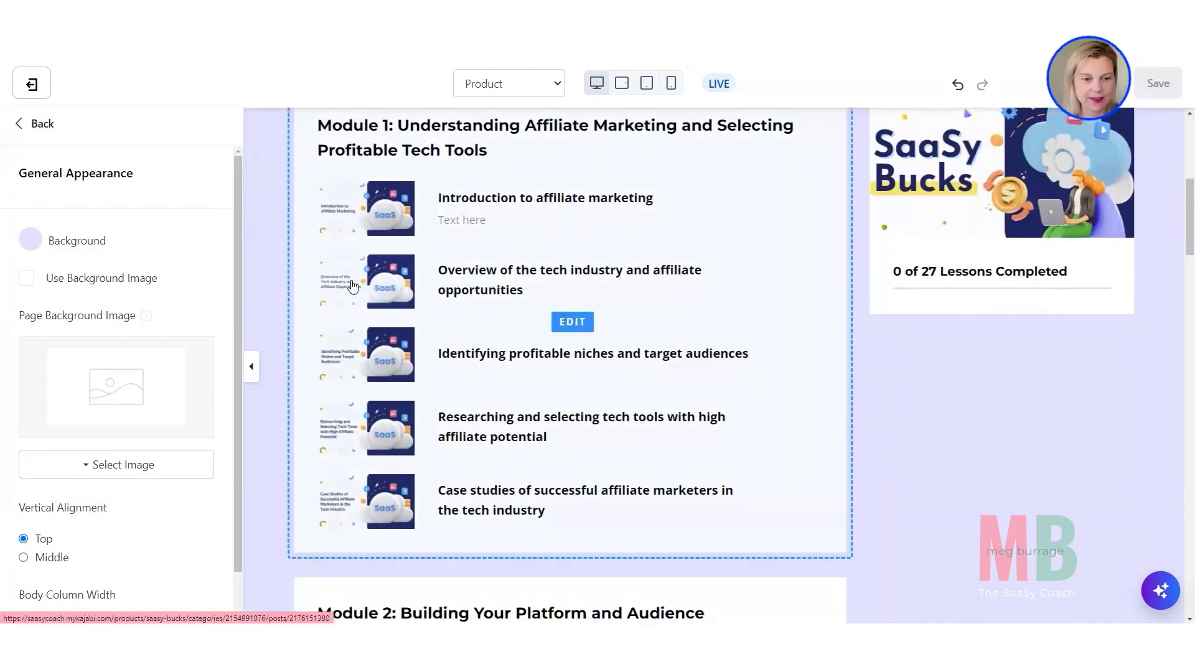
pyautogui.scroll(-1, 355, 284)
pyautogui.scroll(-20, 352, 286)
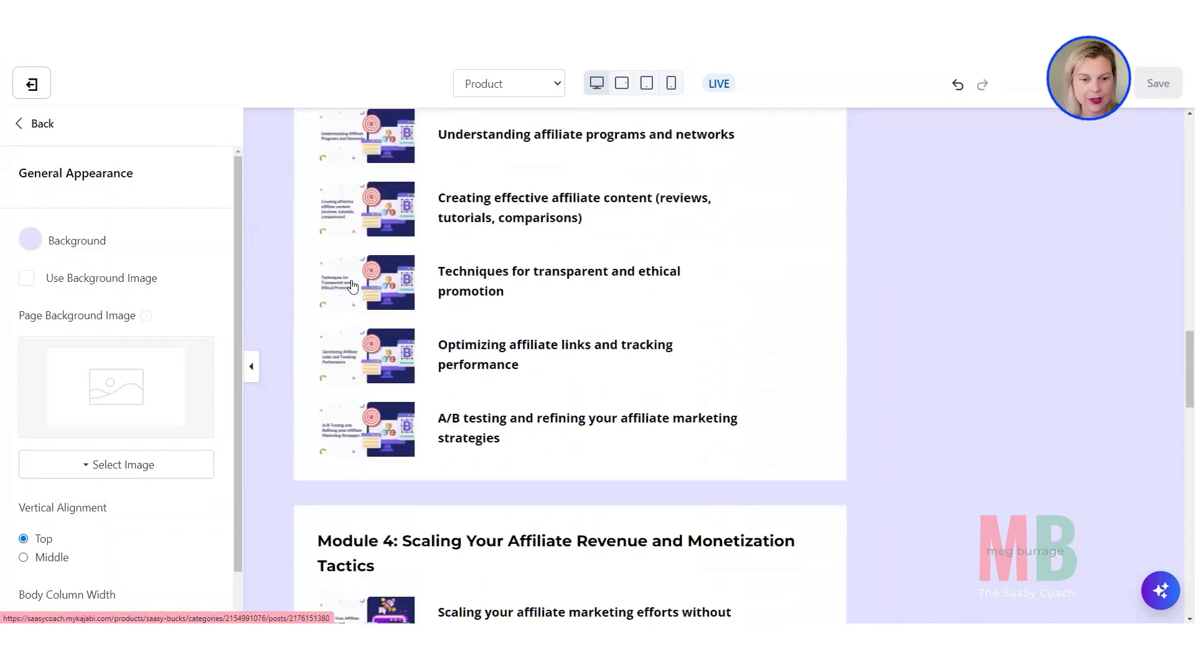
pyautogui.scroll(-14, 352, 286)
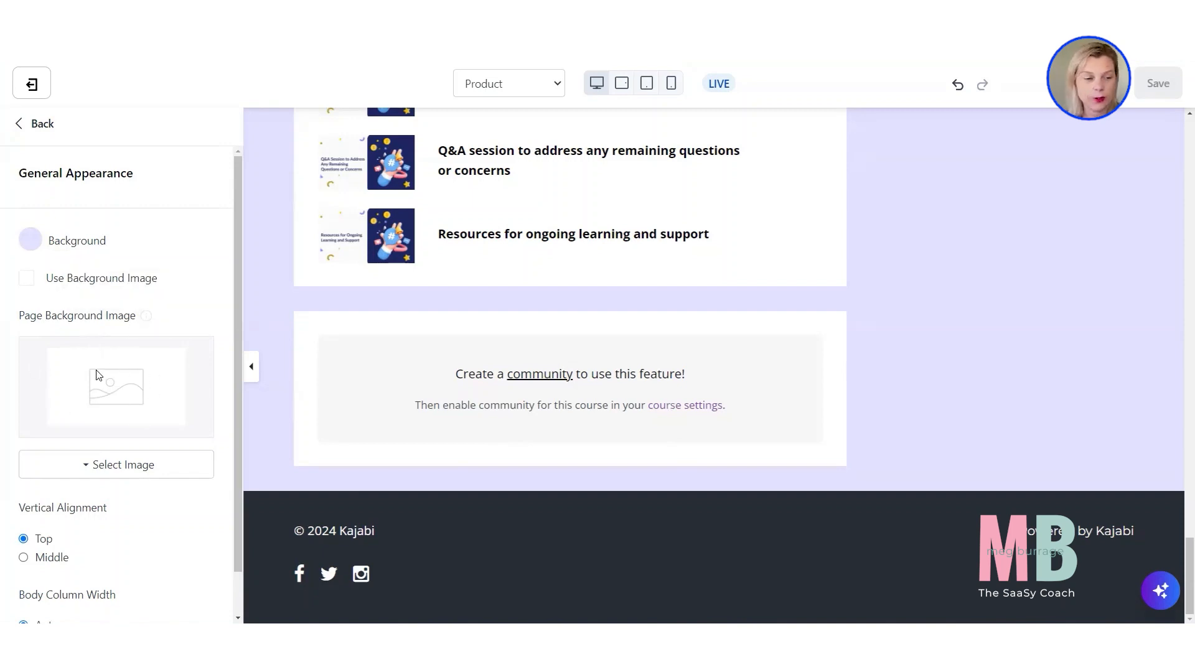
# - Try out the Use Background Image option alongside the page background color, leaving the option disabled
pyautogui.click(27, 279)
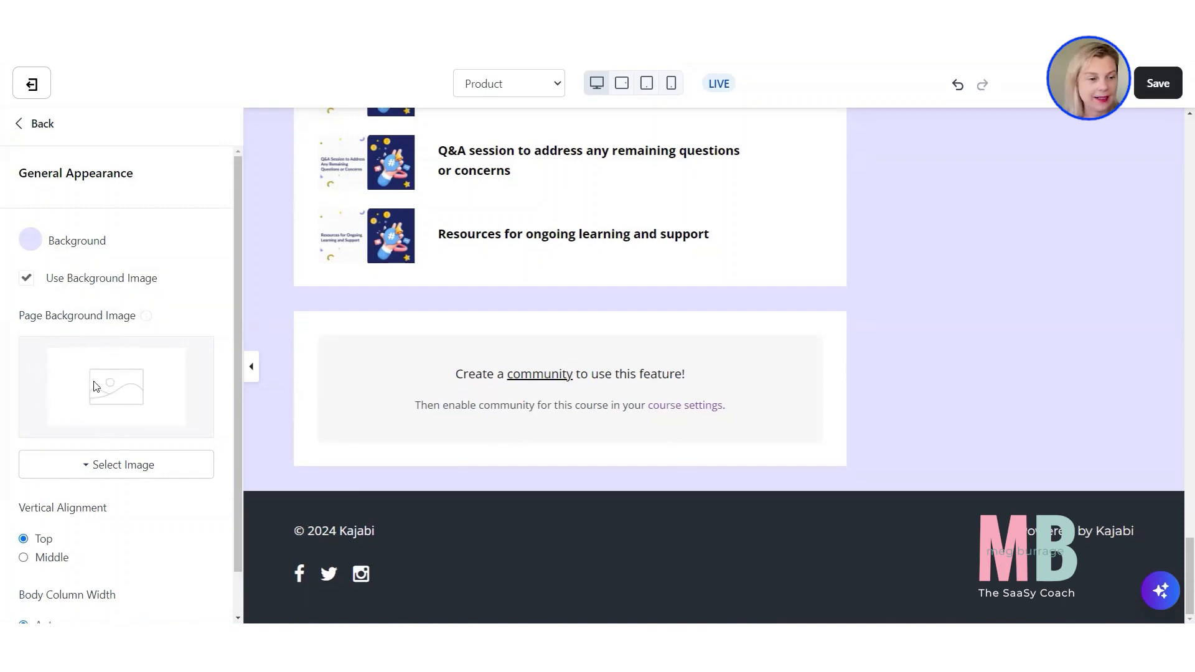
pyautogui.click(30, 239)
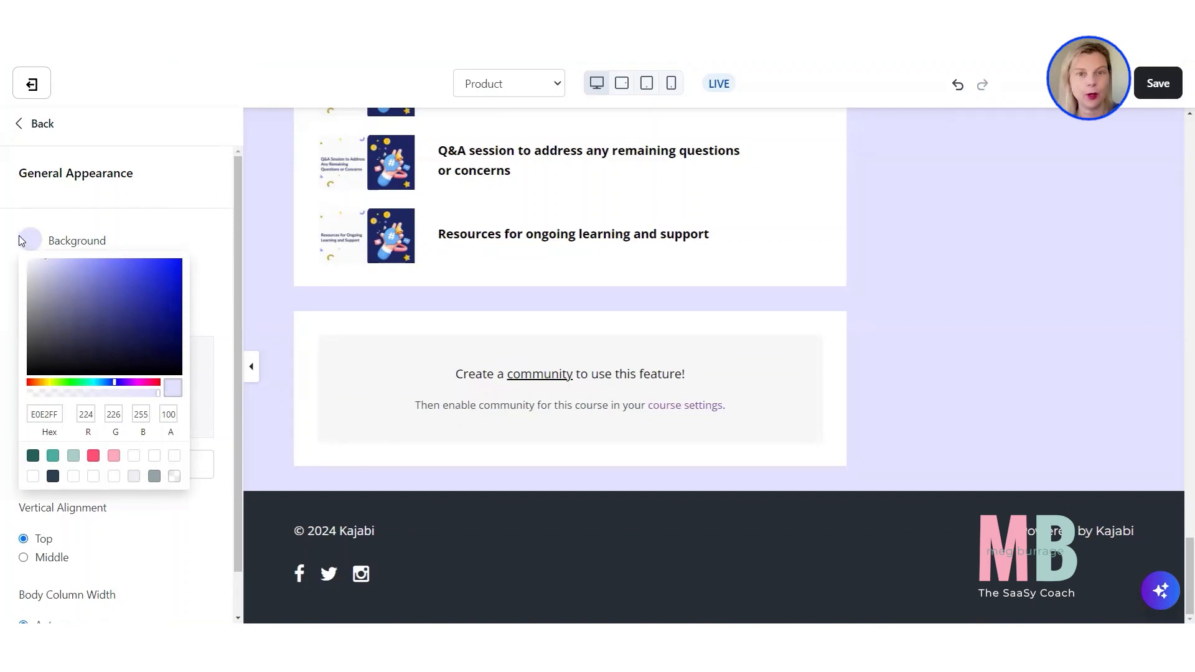
pyautogui.click(183, 207)
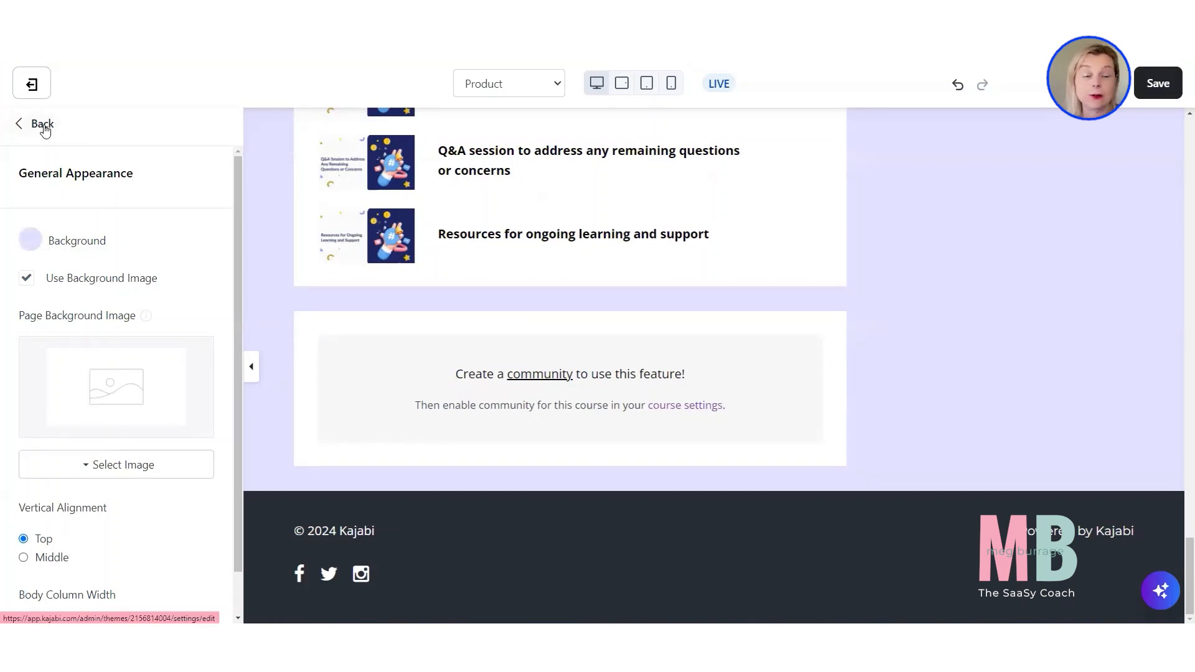
pyautogui.click(26, 278)
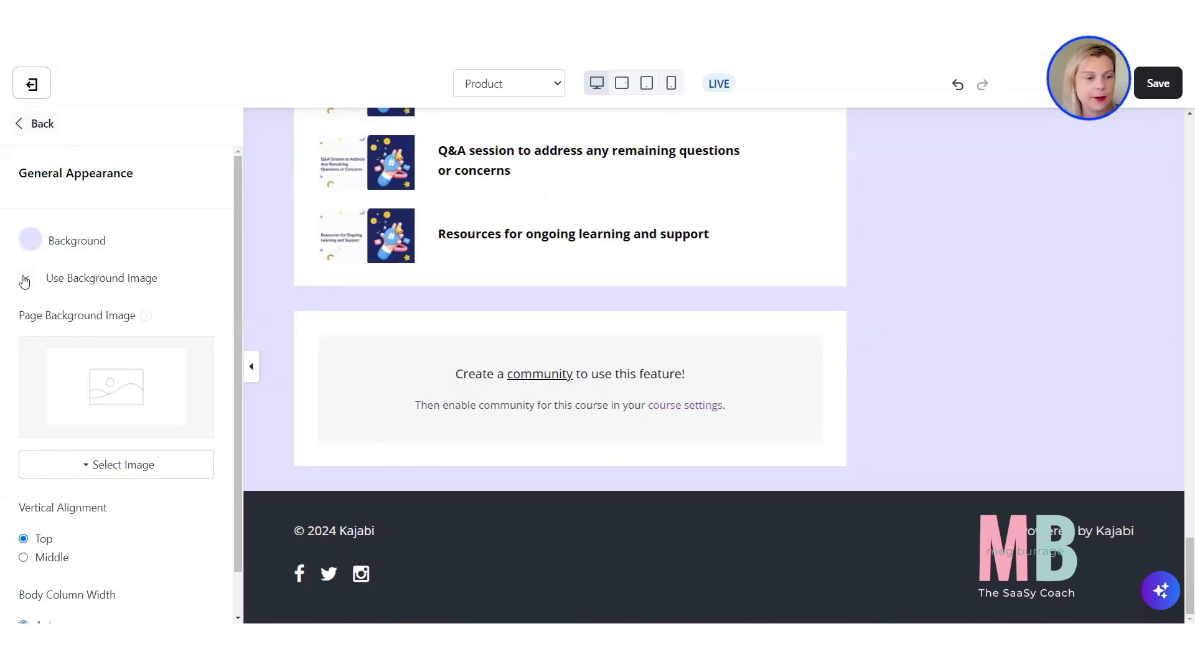
# - Open the Hero section's settings and bring its background image and overlay color options into view
pyautogui.click(41, 125)
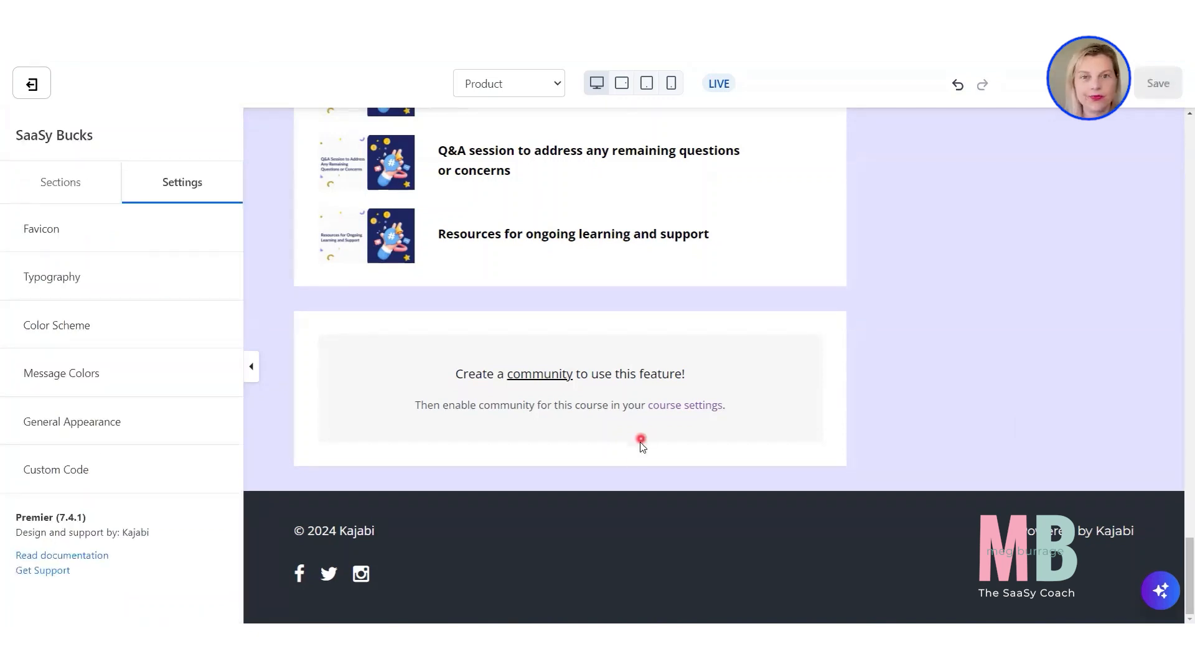
pyautogui.scroll(15, 266, 413)
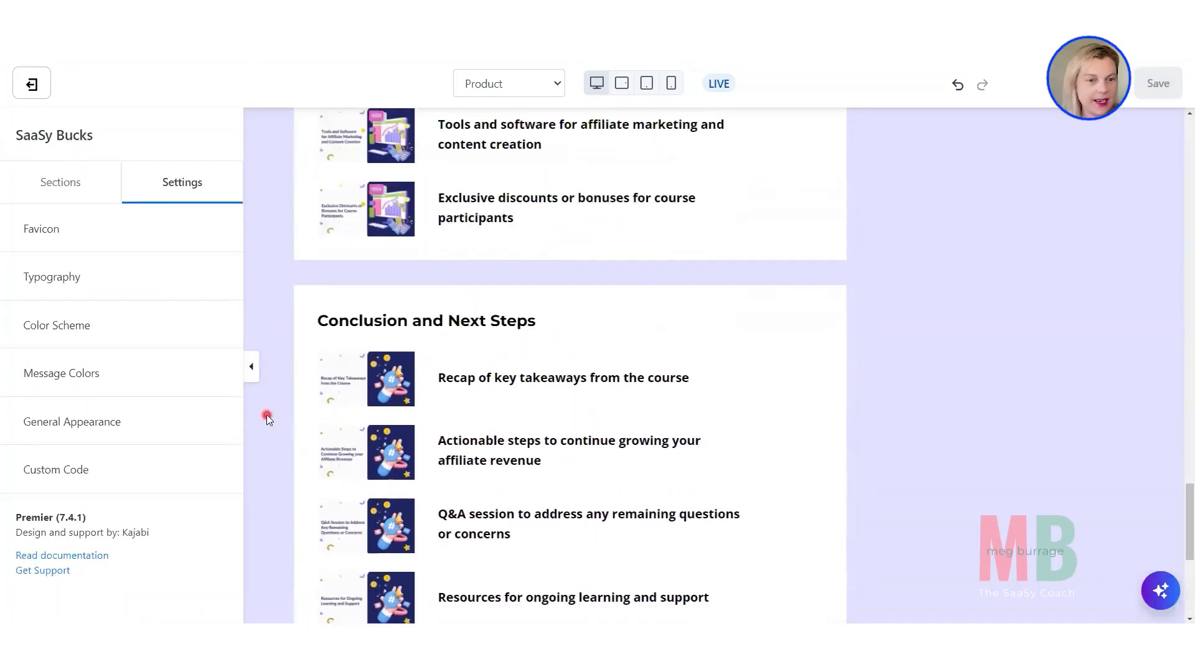
pyautogui.scroll(20, 274, 426)
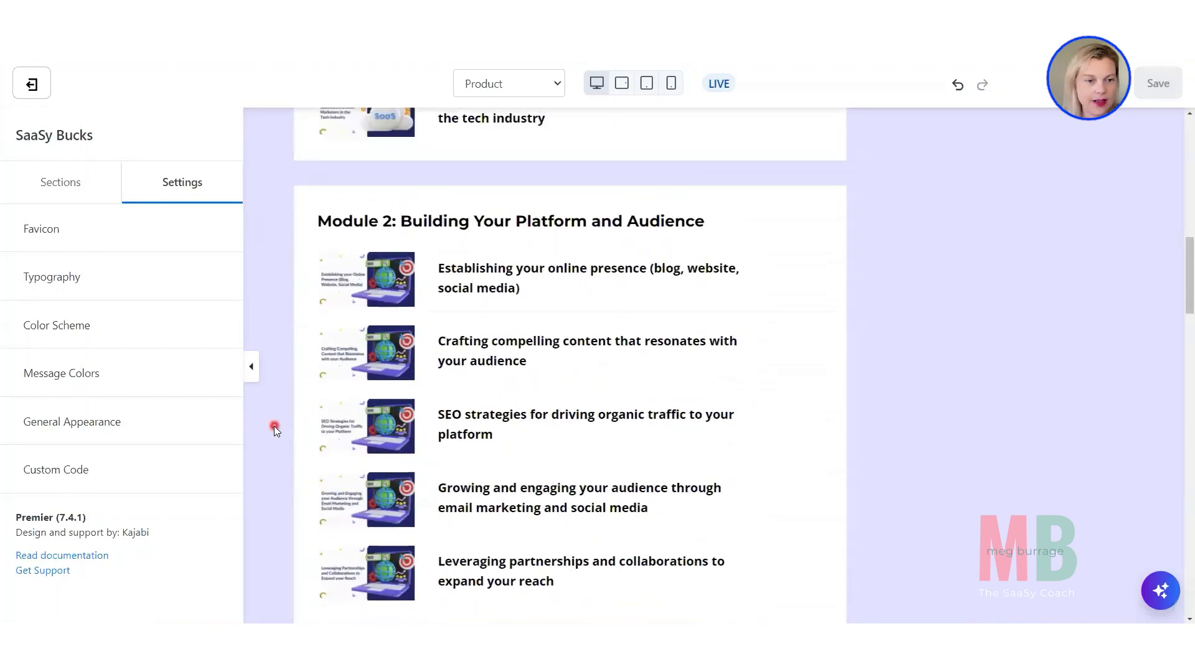
pyautogui.scroll(4, 325, 303)
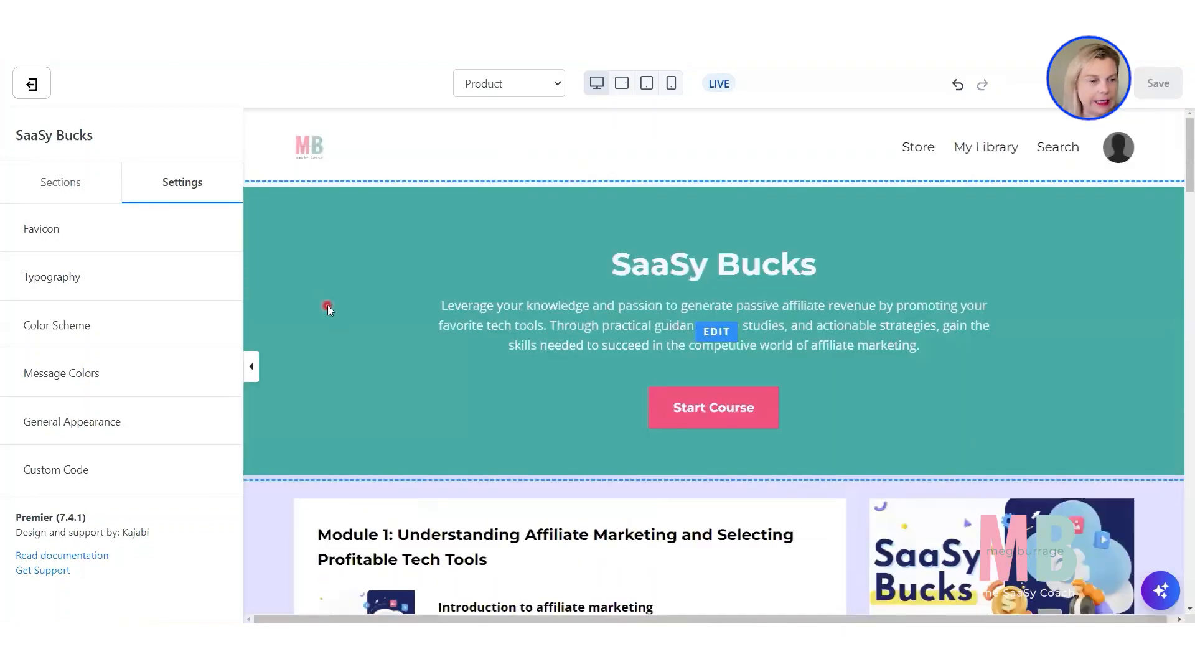
pyautogui.doubleClick(65, 188)
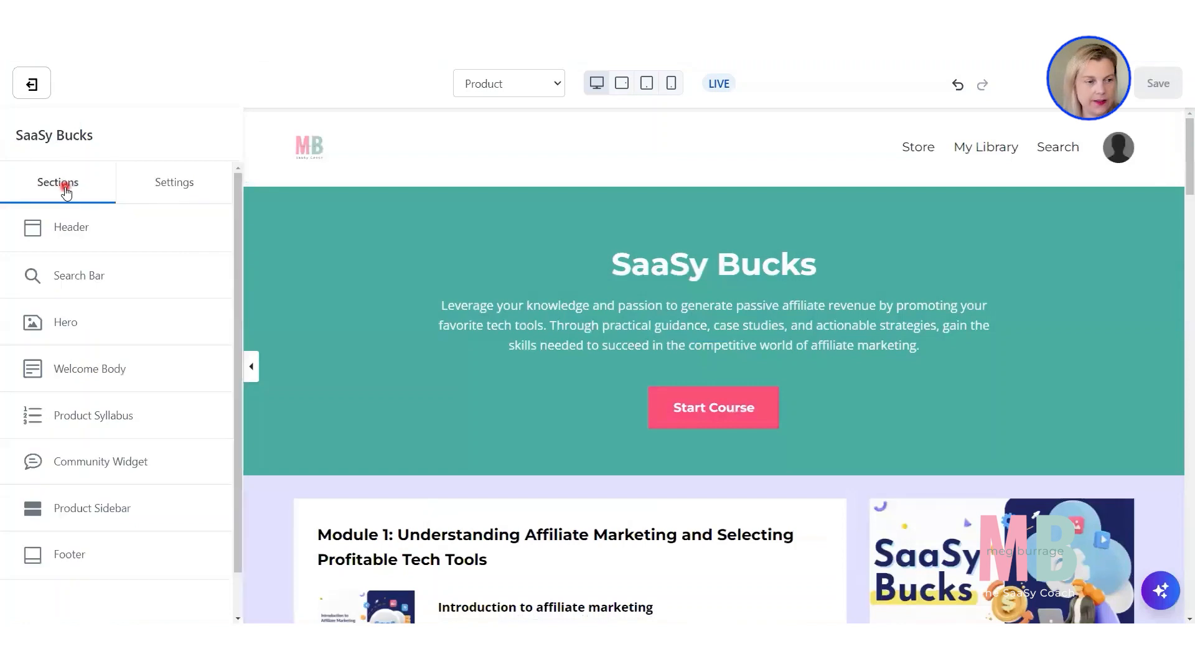
pyautogui.click(59, 320)
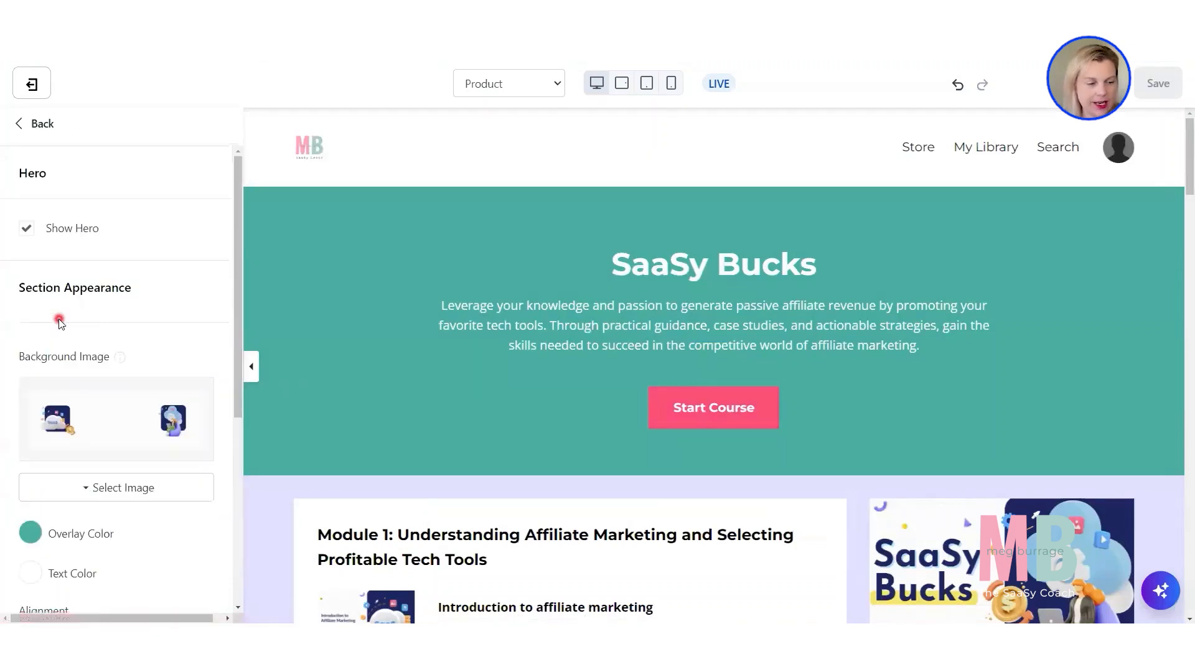
pyautogui.scroll(-1, 60, 321)
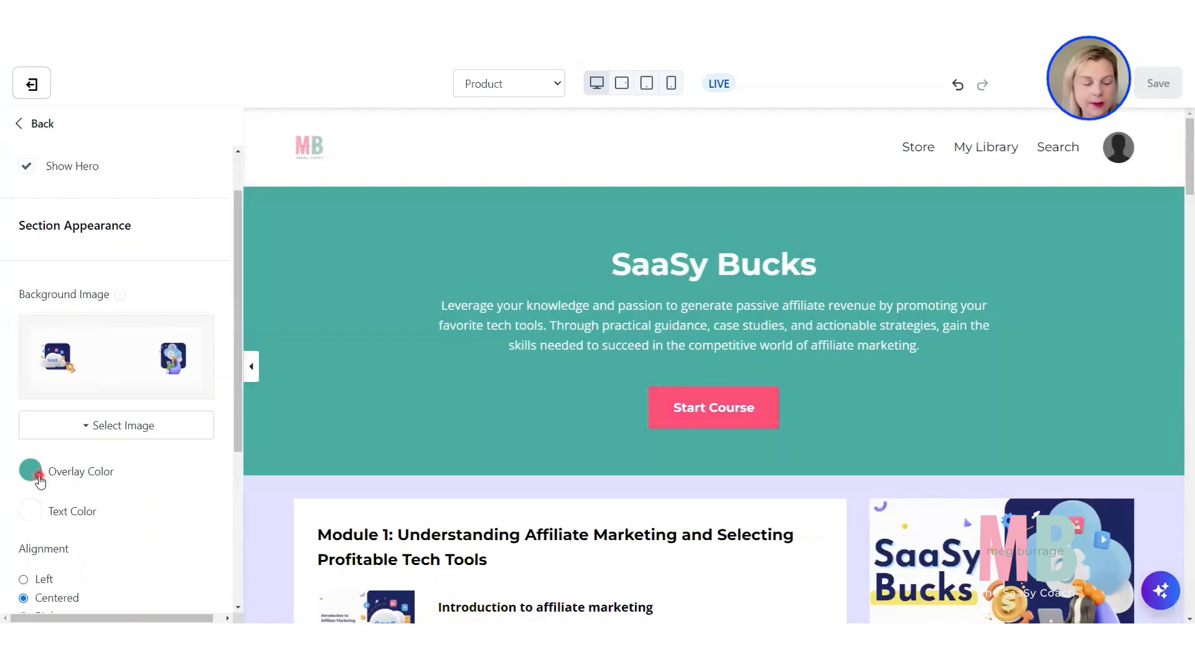
pyautogui.scroll(-1, 39, 481)
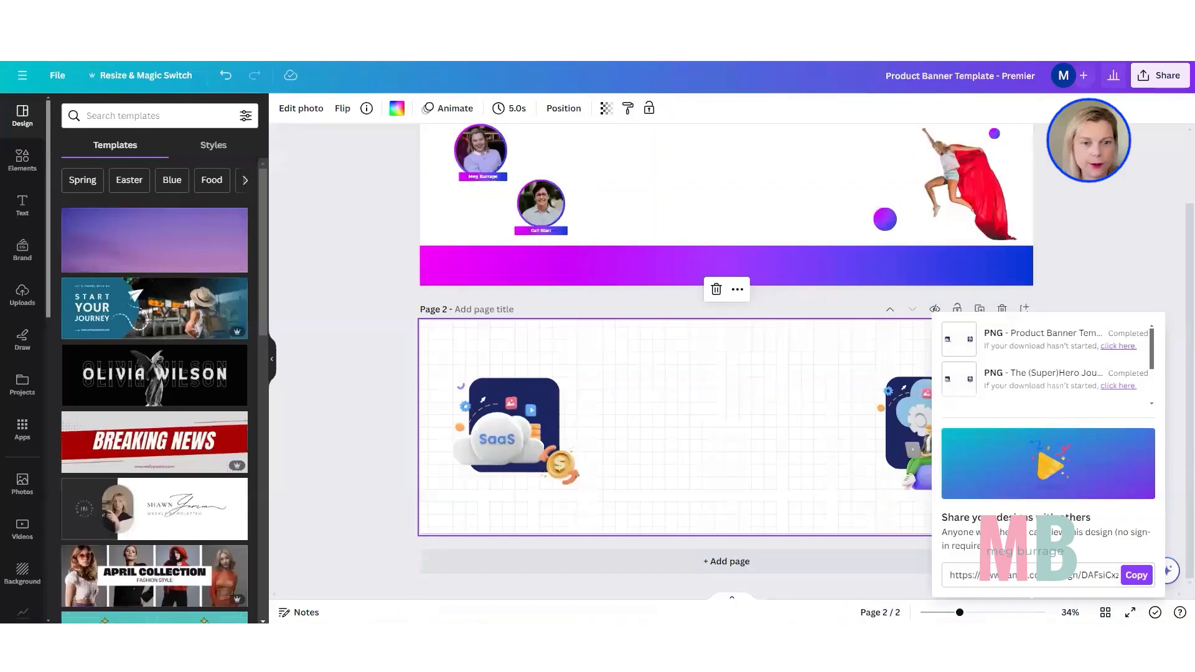
# - Switch to Canva and examine the banner artwork on page 2 of the Product Banner Template - Premier design
pyautogui.click(381, 176)
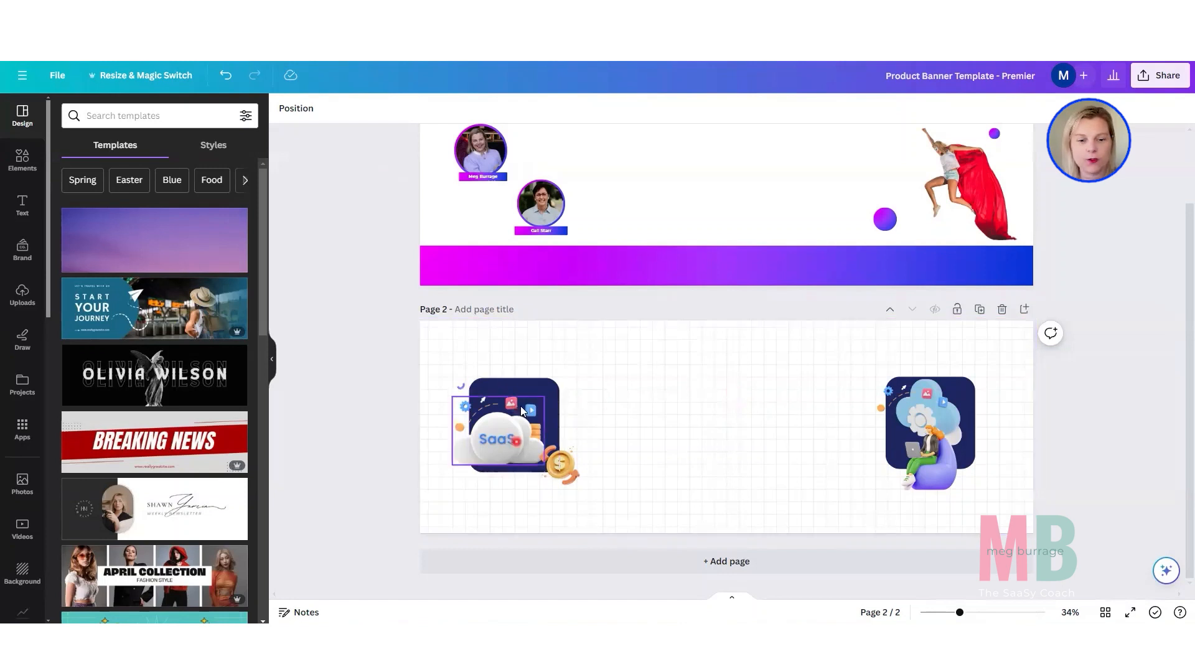
pyautogui.click(811, 487)
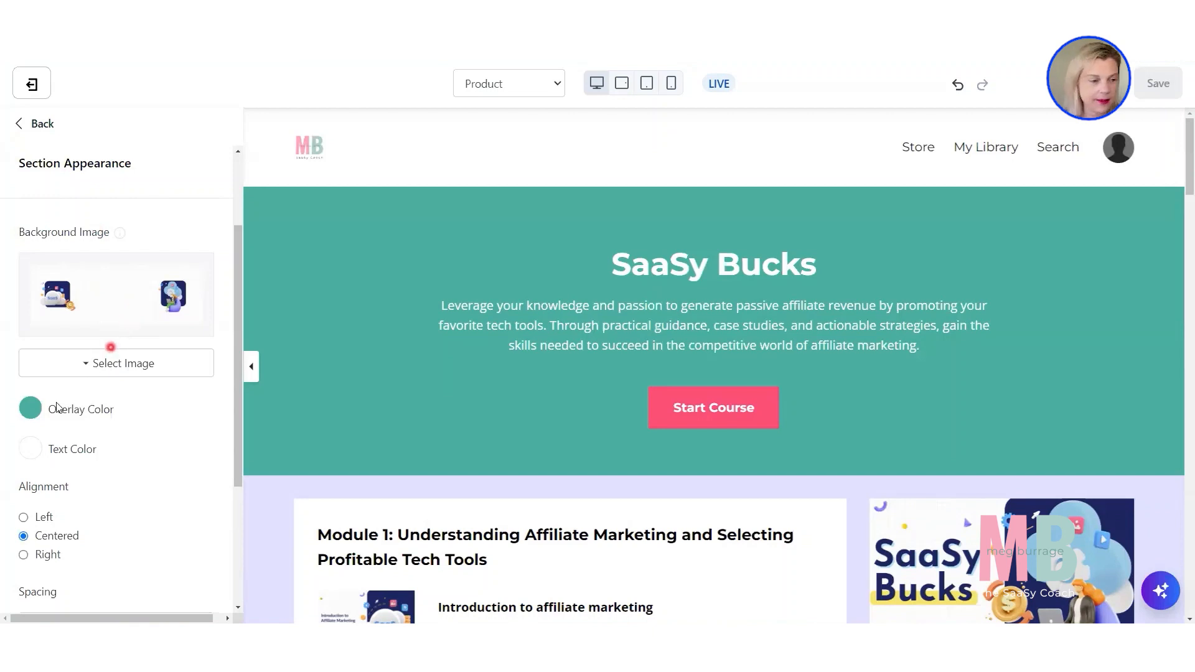
# - Back in Kajabi, make the hero section's overlay color transparent and save the template
pyautogui.click(31, 408)
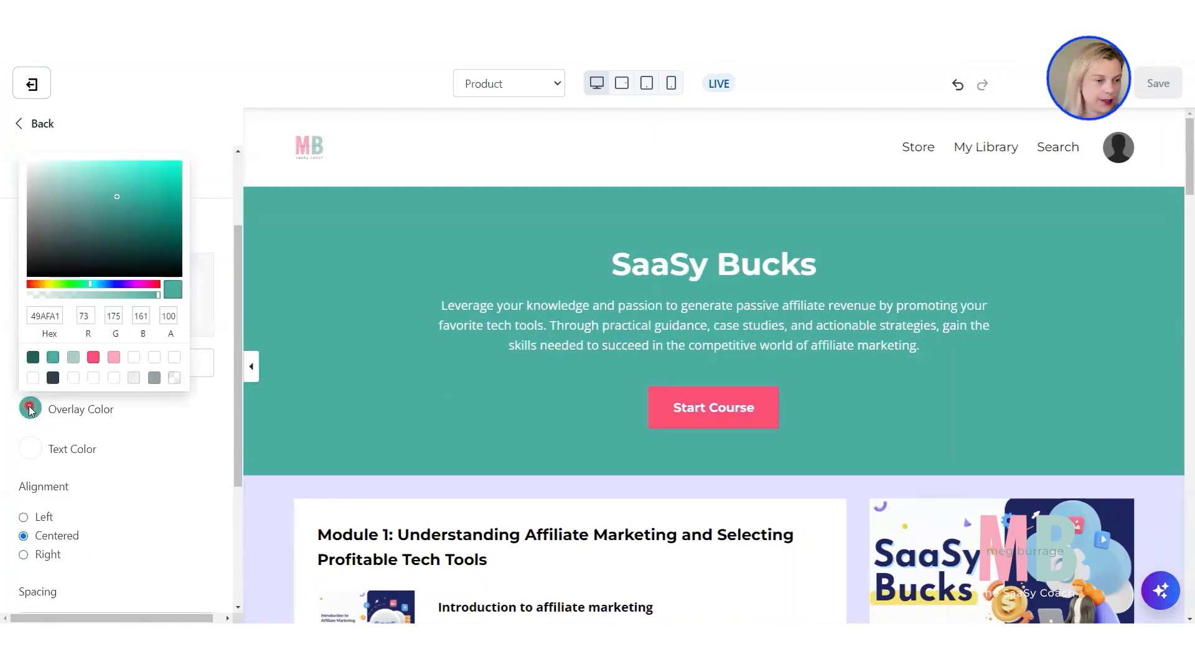
pyautogui.click(175, 381)
pyautogui.click(163, 460)
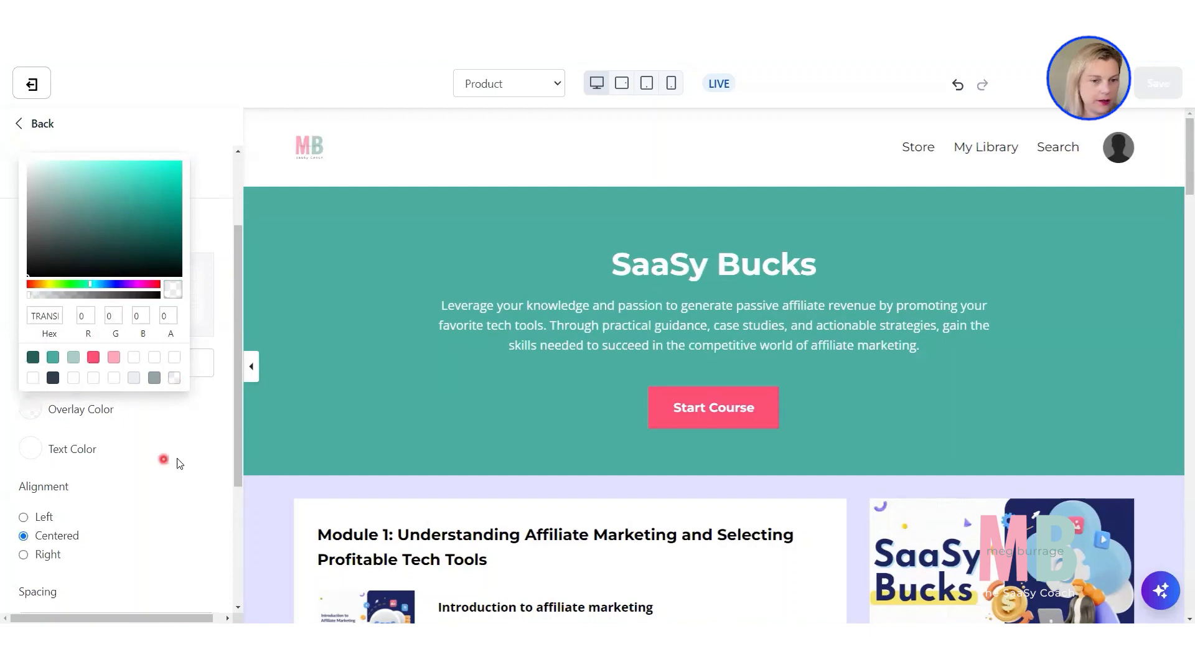
pyautogui.click(1159, 86)
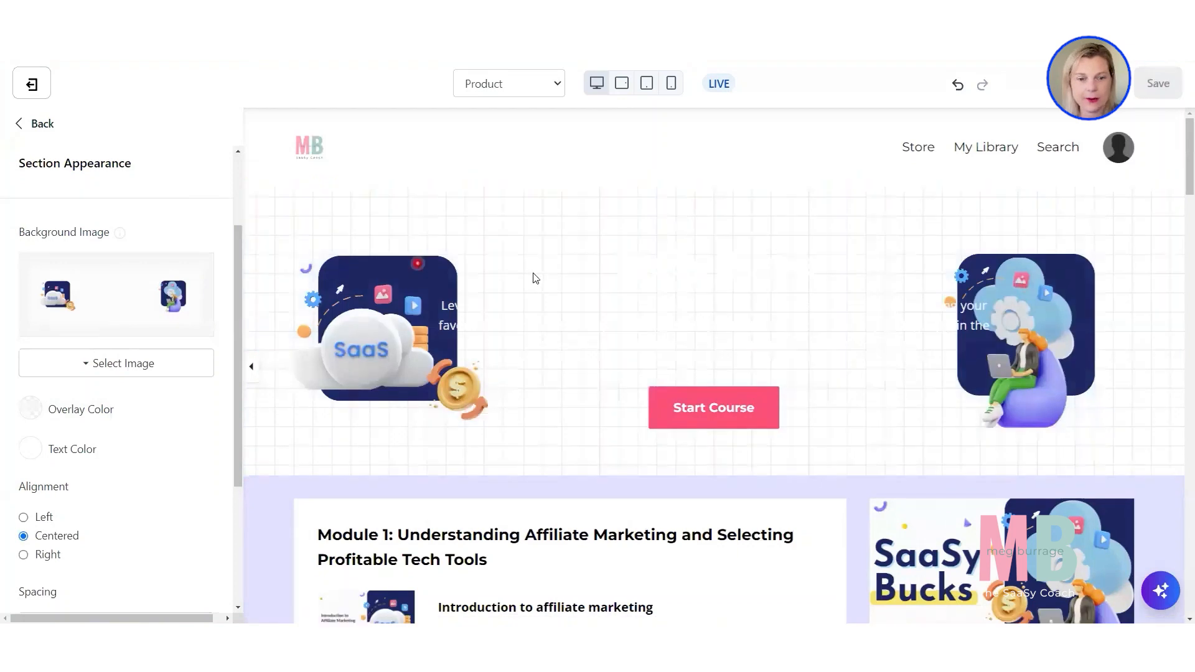
pyautogui.click(547, 349)
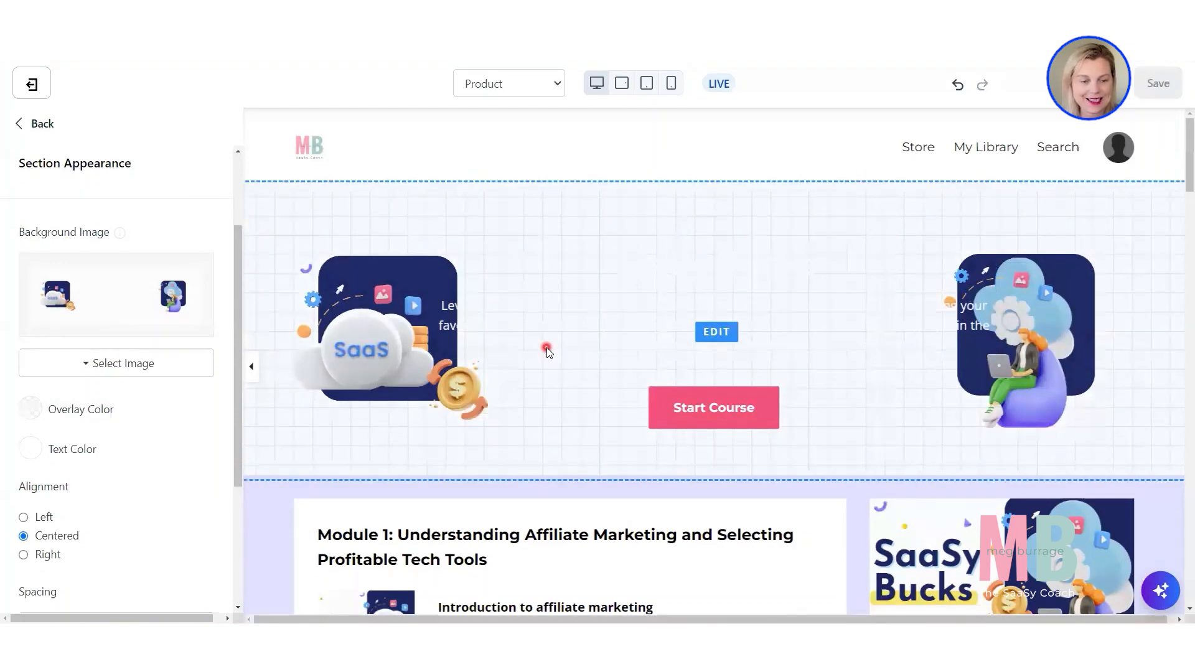
# - Set the hero section's text color to hex 7B3EA0 and save the template
pyautogui.click(30, 449)
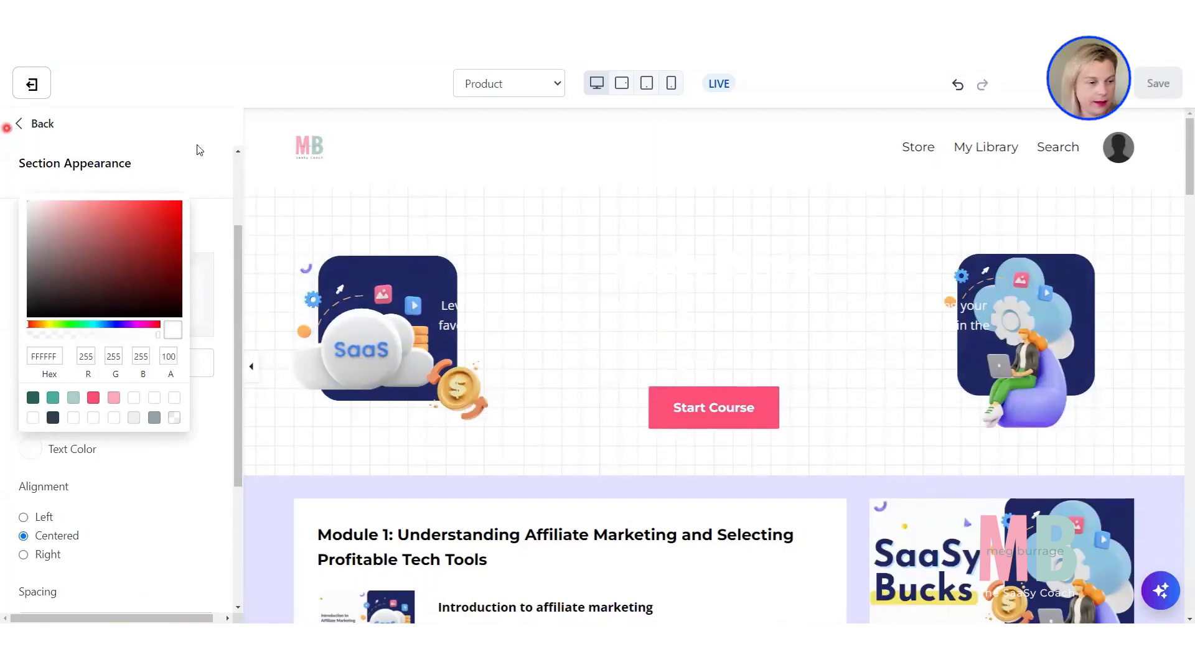
pyautogui.doubleClick(54, 354)
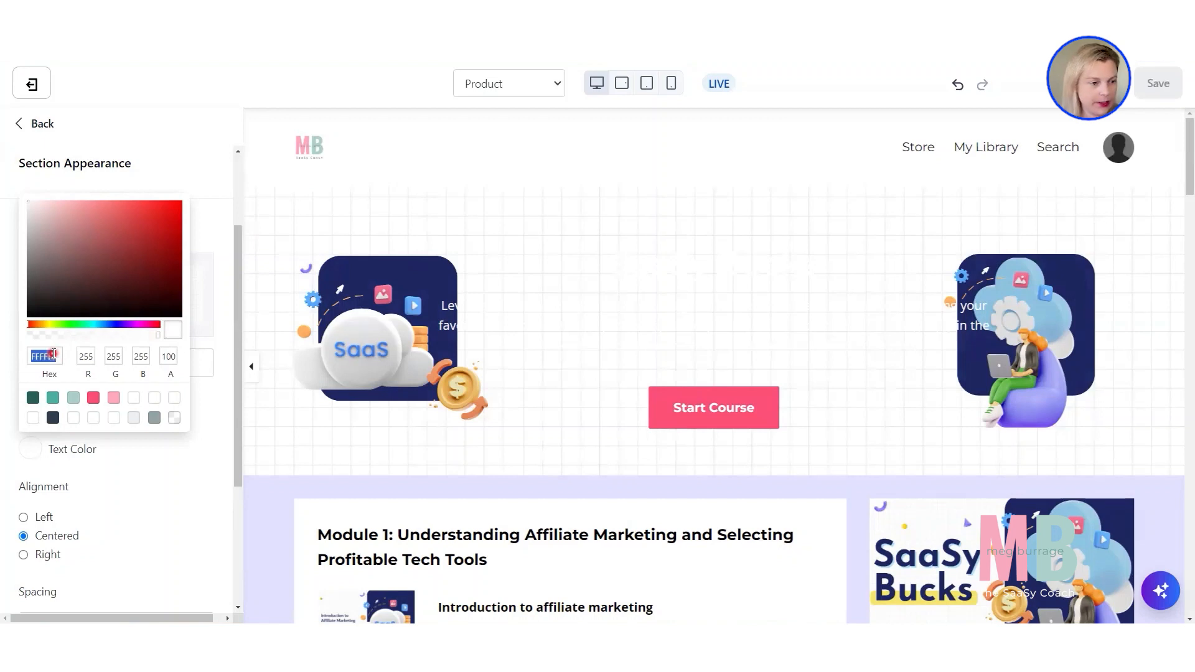
pyautogui.write('7B3EA0')
pyautogui.click(163, 480)
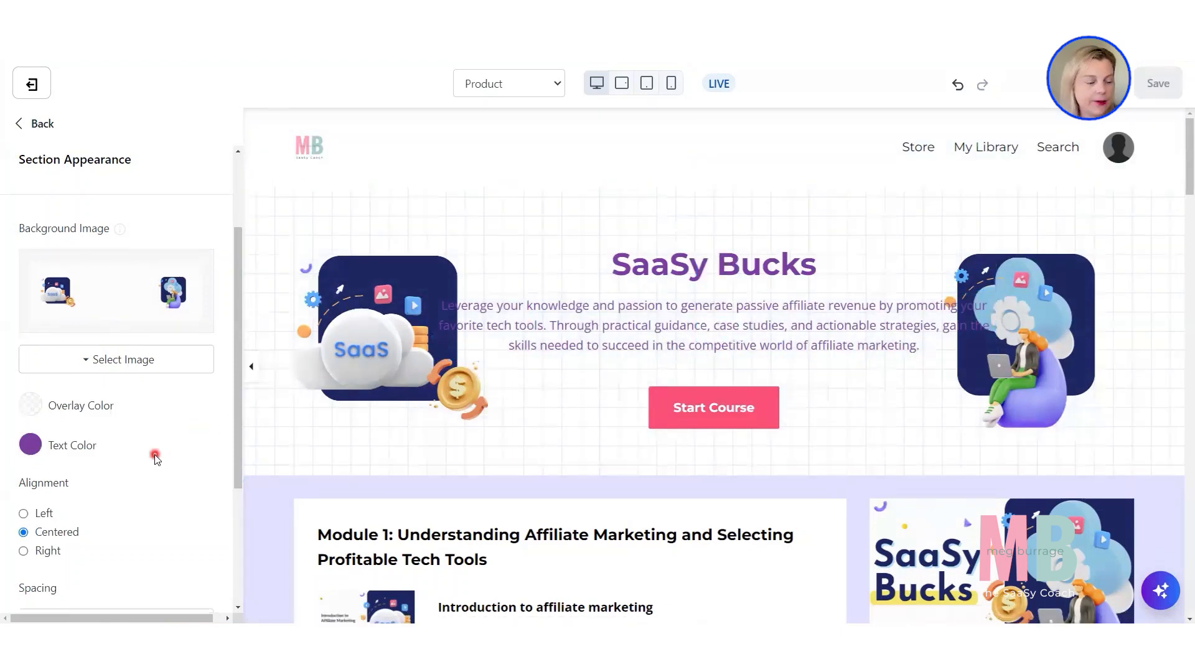
# - Hide the description in the hero section's Product Info block, keeping the title shown
pyautogui.scroll(-3, 156, 456)
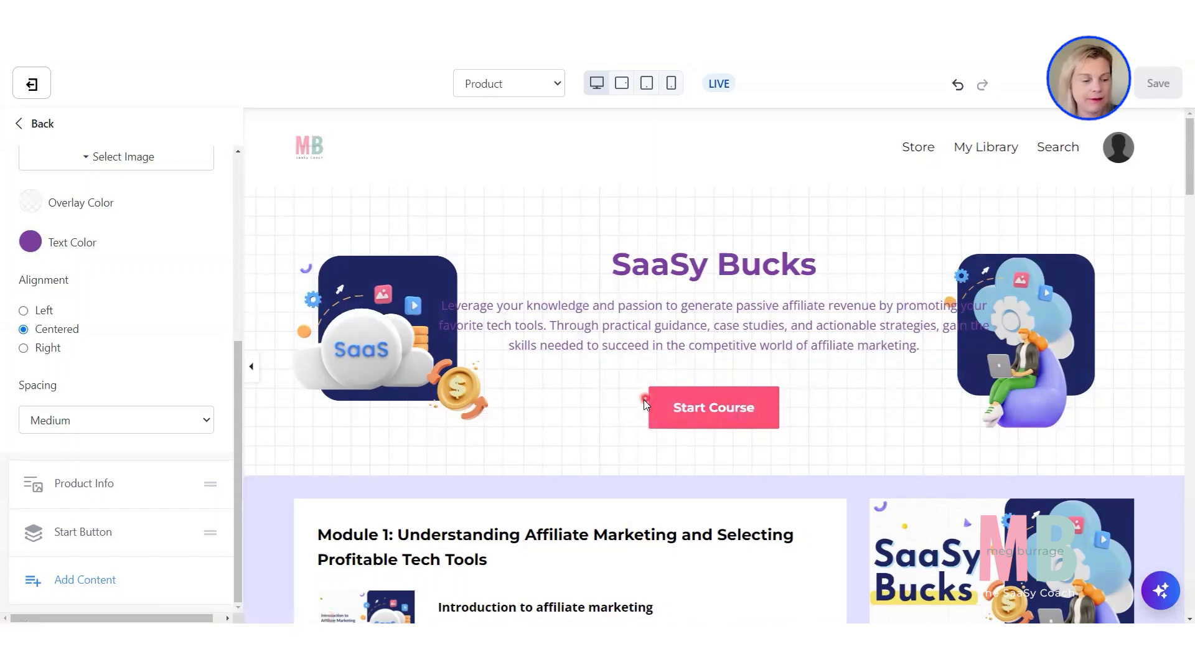
pyautogui.click(98, 490)
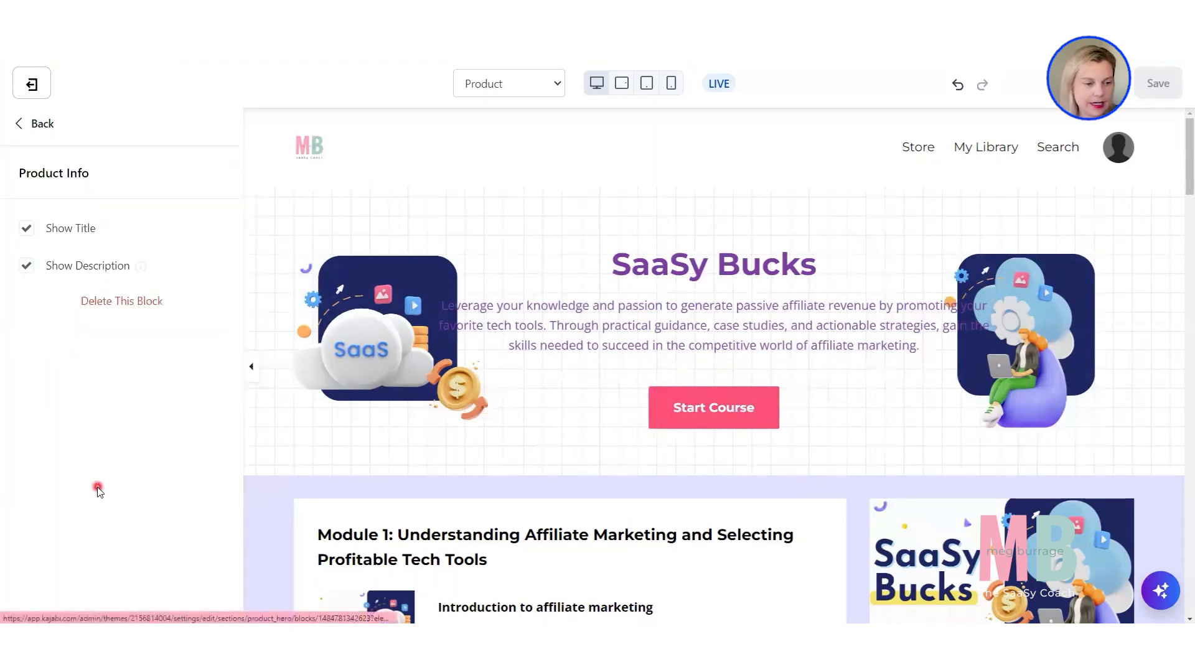
pyautogui.click(25, 267)
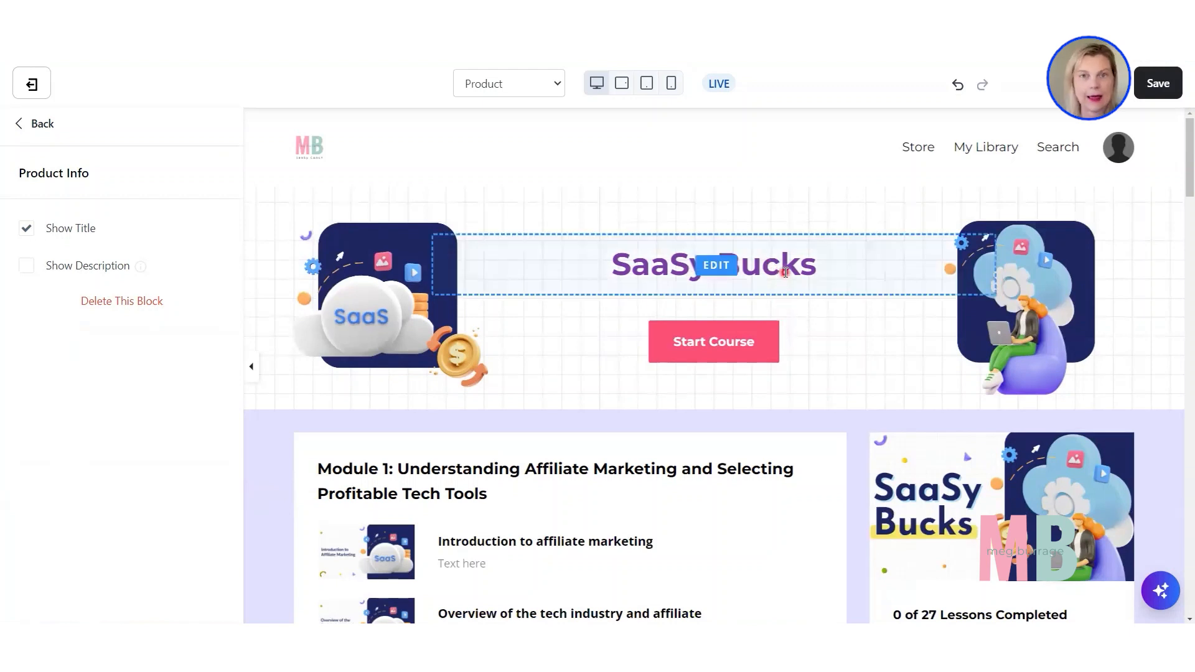
# - Preview the product page's hero at mobile phone size and return to the desktop view
pyautogui.rightClick(671, 93)
pyautogui.click(670, 84)
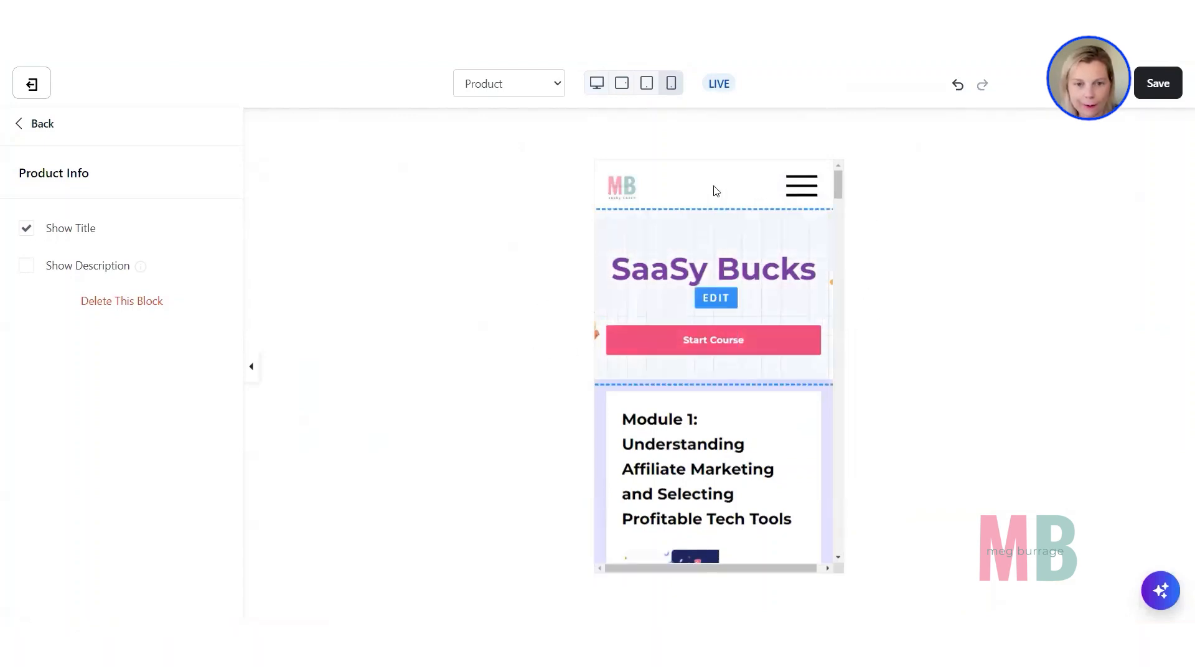
pyautogui.click(596, 84)
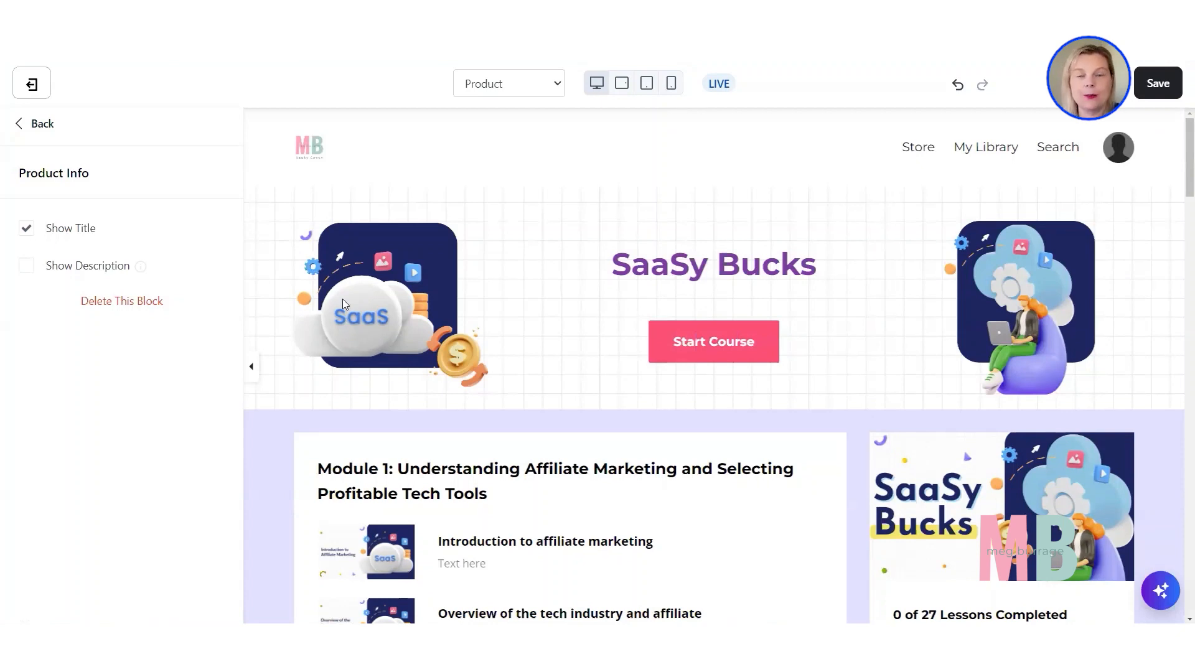
# - Open the Header section's settings and try out the Show Header option, leaving the header enabled
pyautogui.click(42, 124)
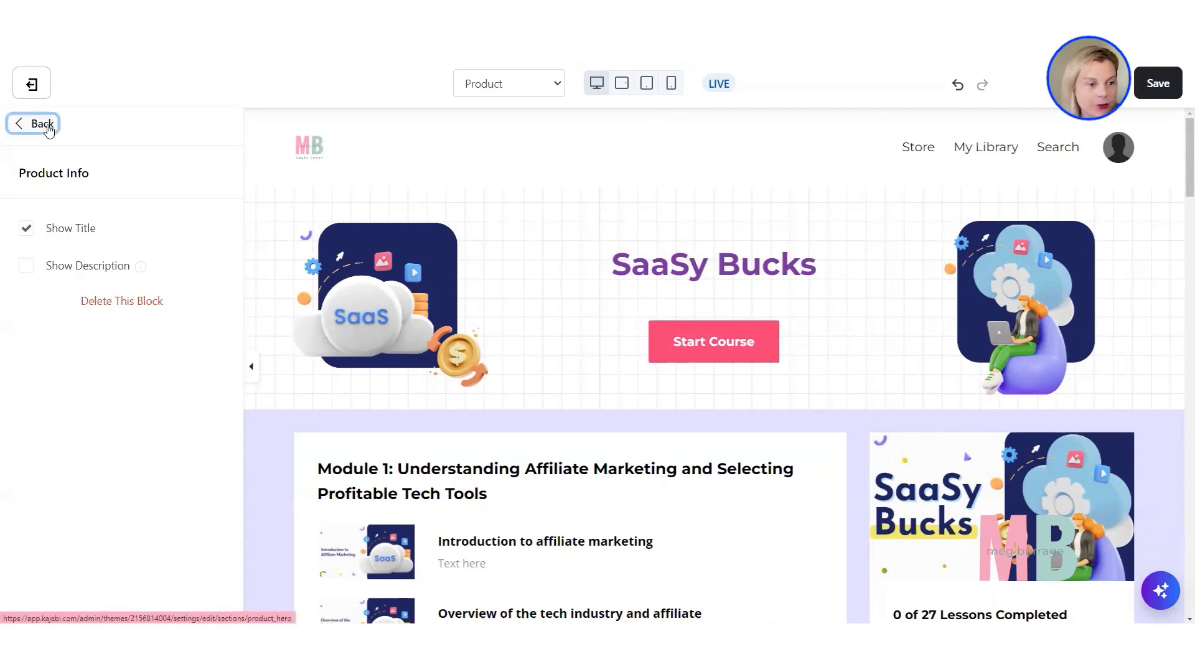
pyautogui.click(40, 122)
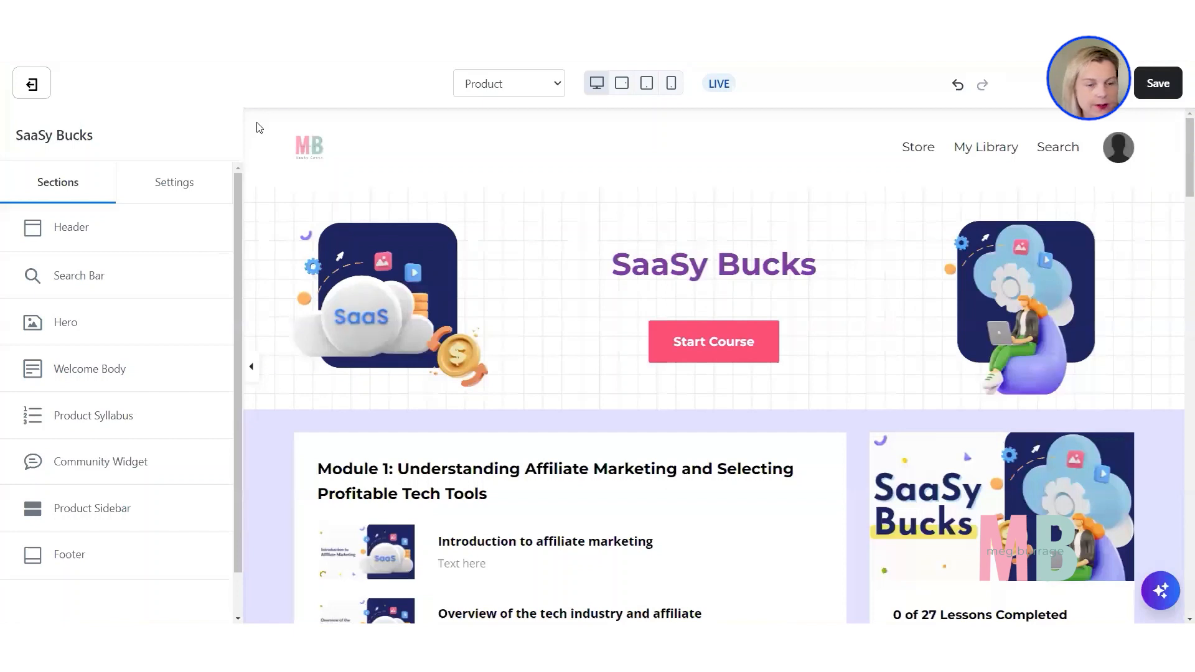
pyautogui.click(874, 150)
pyautogui.click(24, 231)
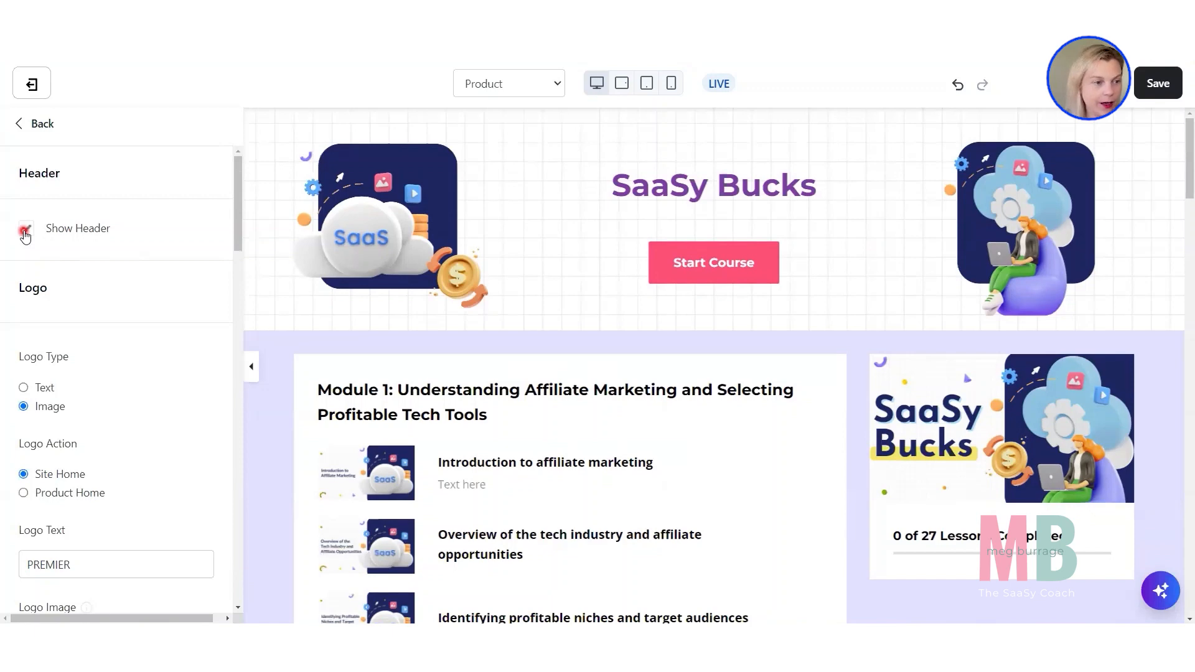
pyautogui.click(24, 230)
# - Set the header's Logo Action to Product Home
pyautogui.scroll(-1, 208, 322)
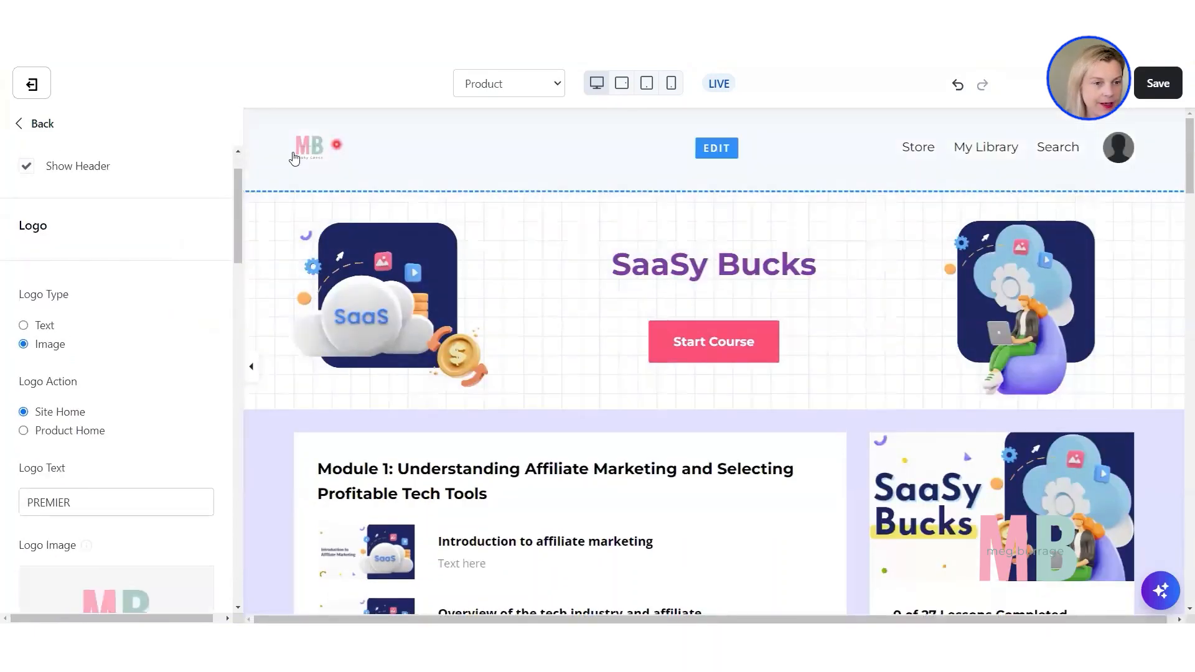
pyautogui.scroll(-2, 93, 323)
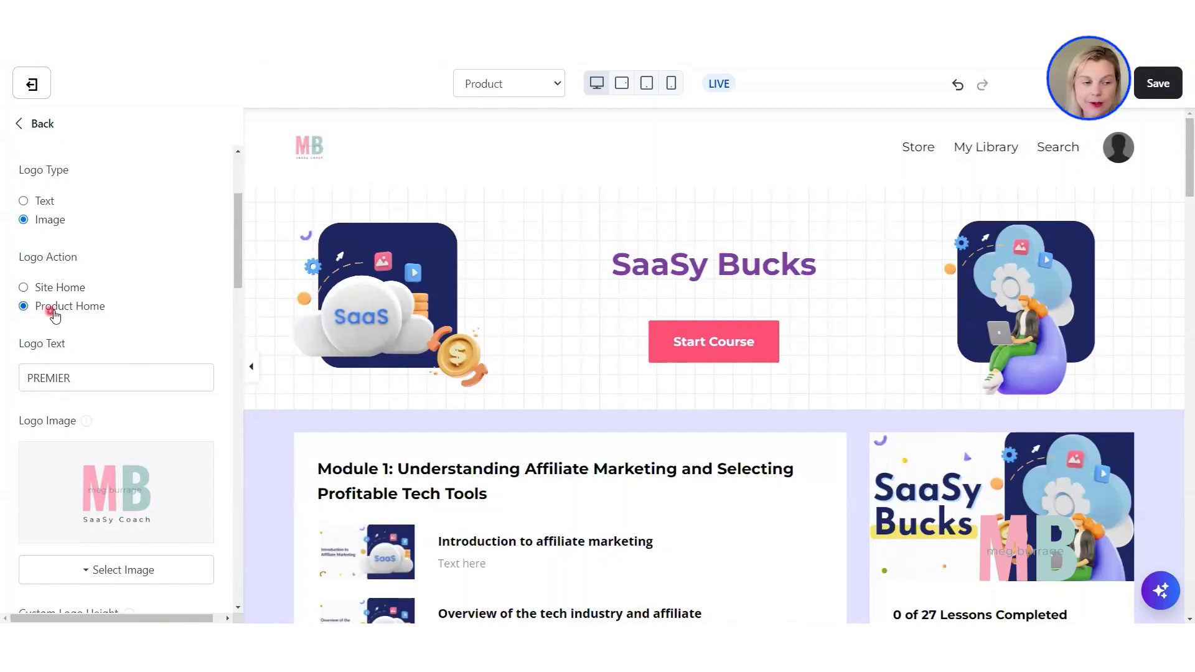
# - Review the header's logo image and Main Menu settings and try out the Show Menu option, leaving it enabled
pyautogui.scroll(-8, 91, 313)
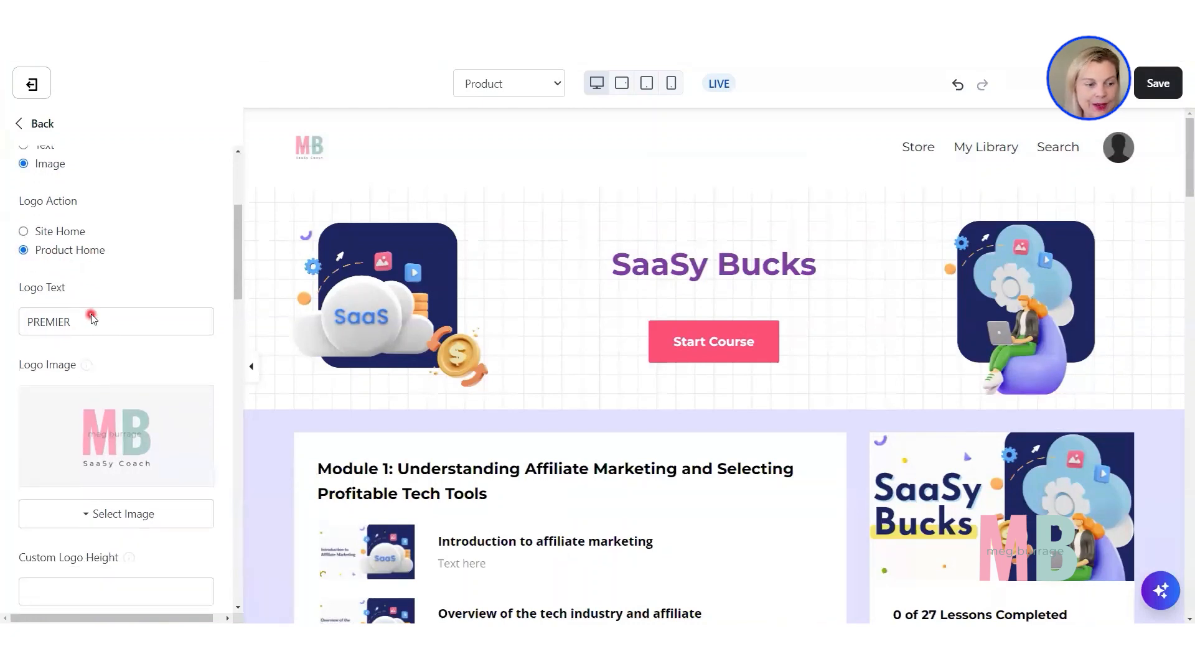
pyautogui.scroll(-1, 91, 316)
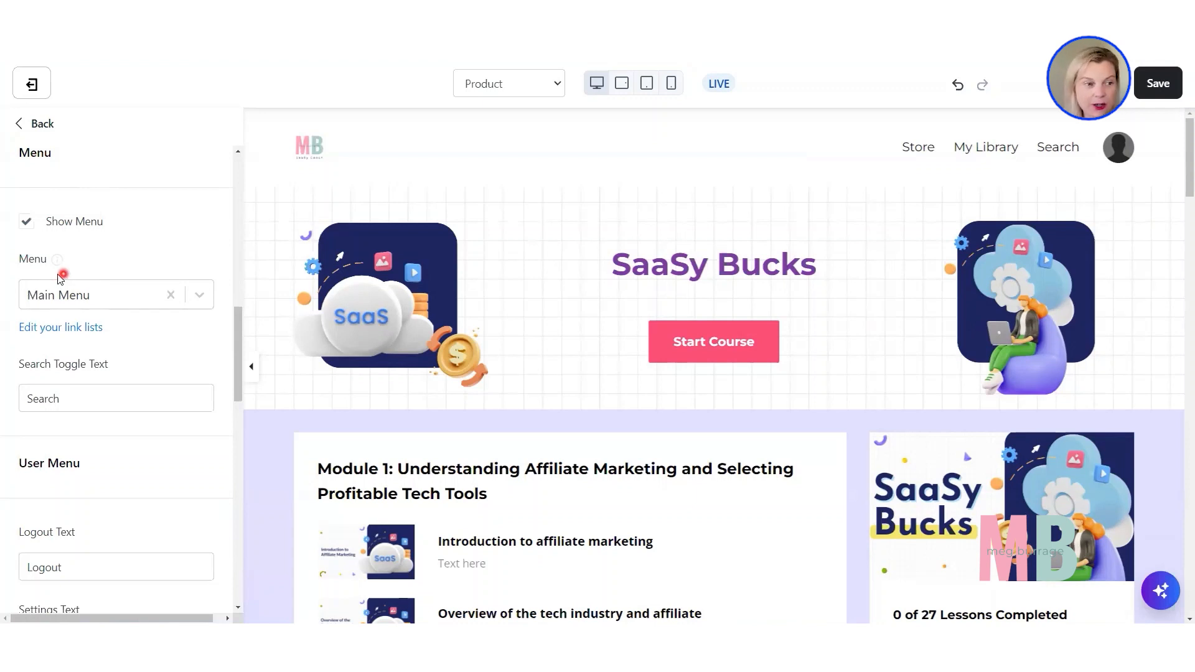
pyautogui.click(26, 222)
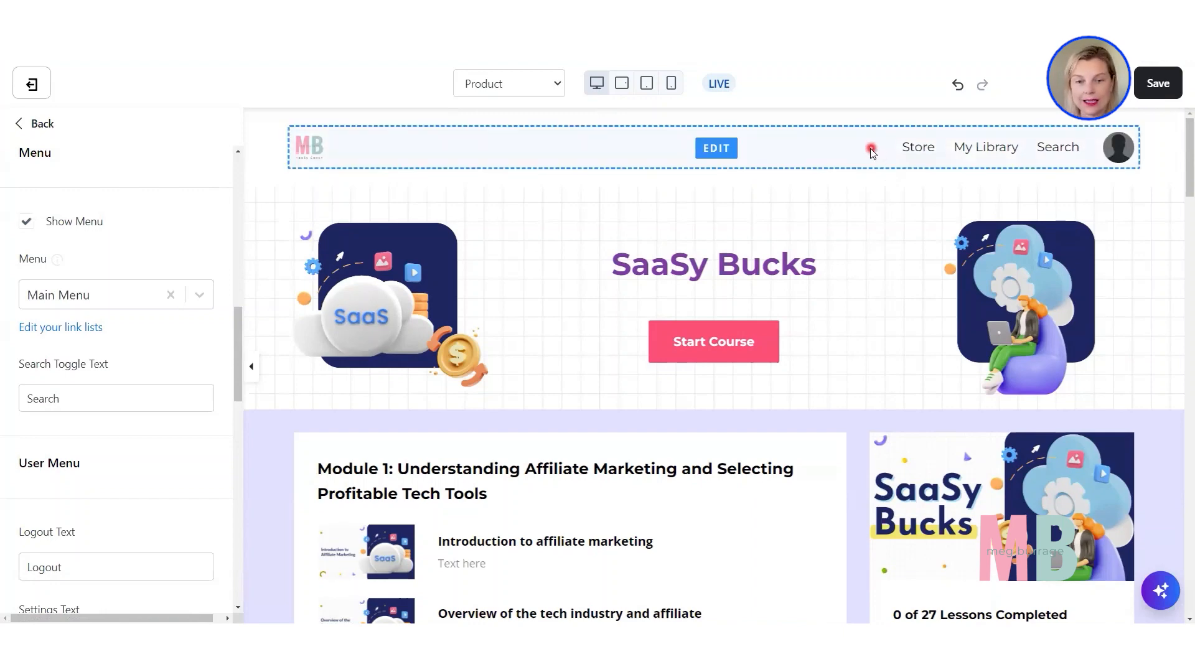
pyautogui.scroll(-3, 867, 149)
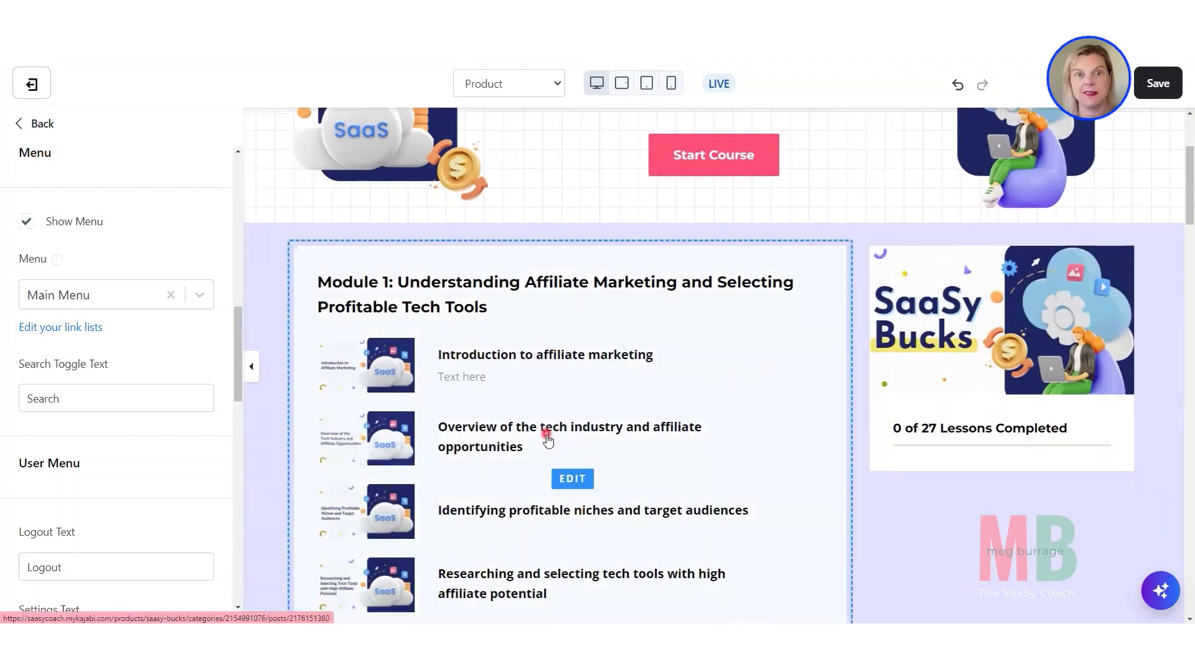
pyautogui.scroll(3, 554, 429)
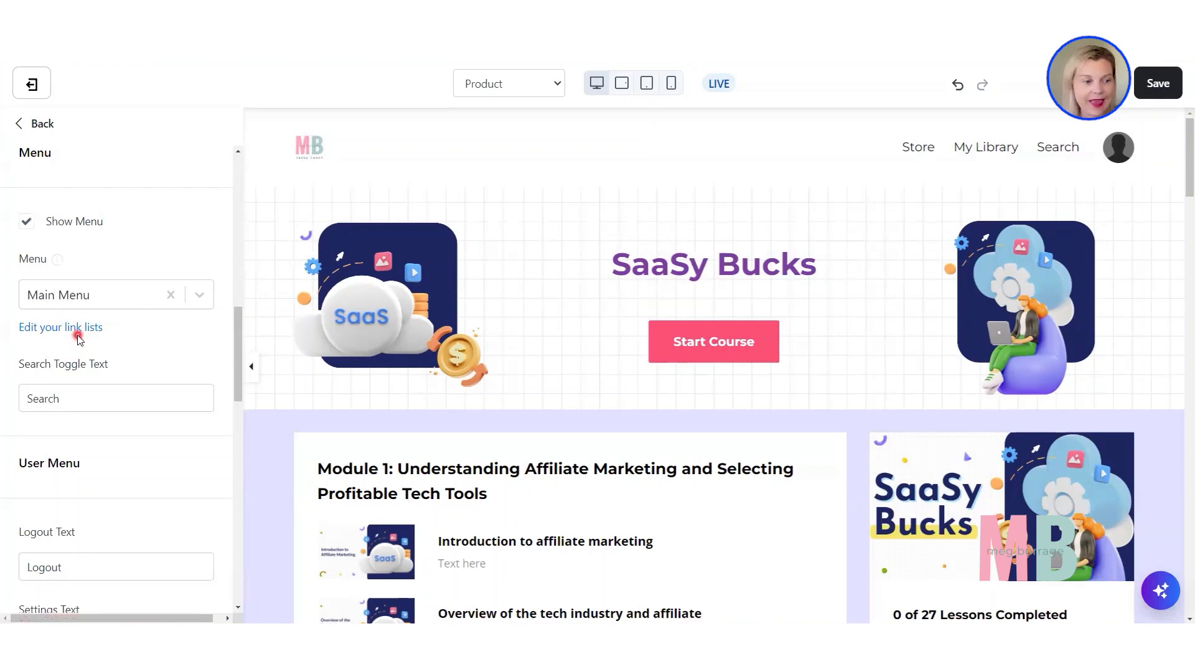
# - Examine the header's User Menu texts and the Optional Announcement settings
pyautogui.scroll(-2, 78, 339)
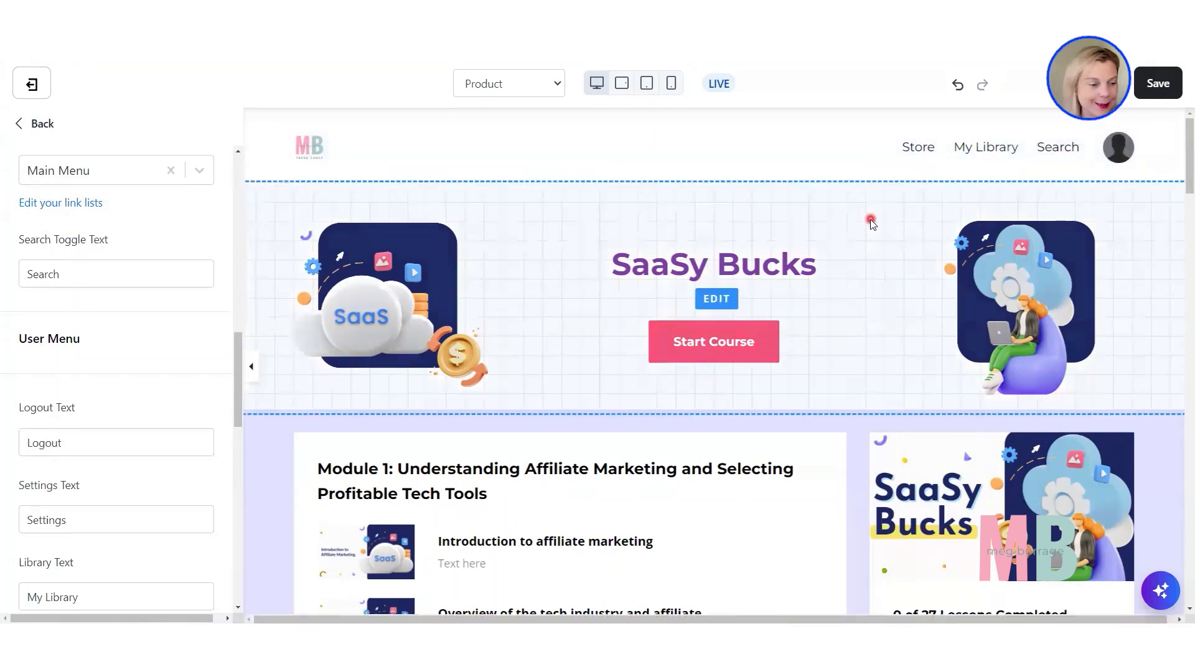
pyautogui.scroll(-2, 262, 364)
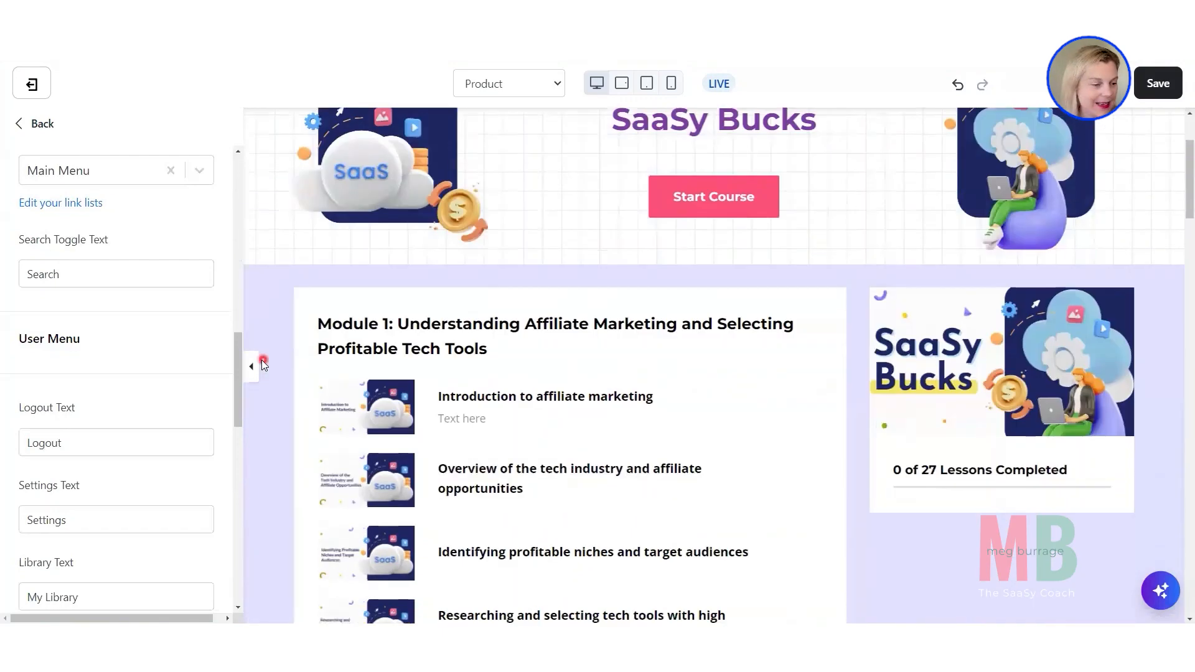
pyautogui.scroll(-1, 263, 365)
pyautogui.scroll(-8, 157, 365)
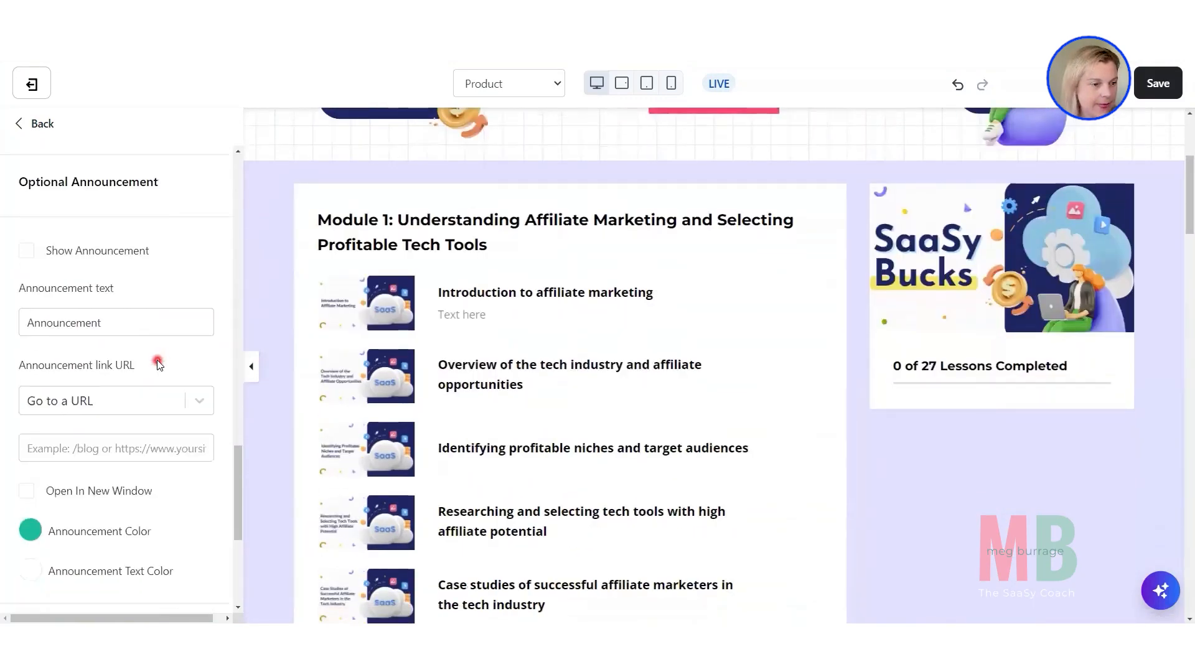
# - Enable the header's announcement bar and set its Announcement Color to hex 7B3EA0
pyautogui.scroll(4, 463, 193)
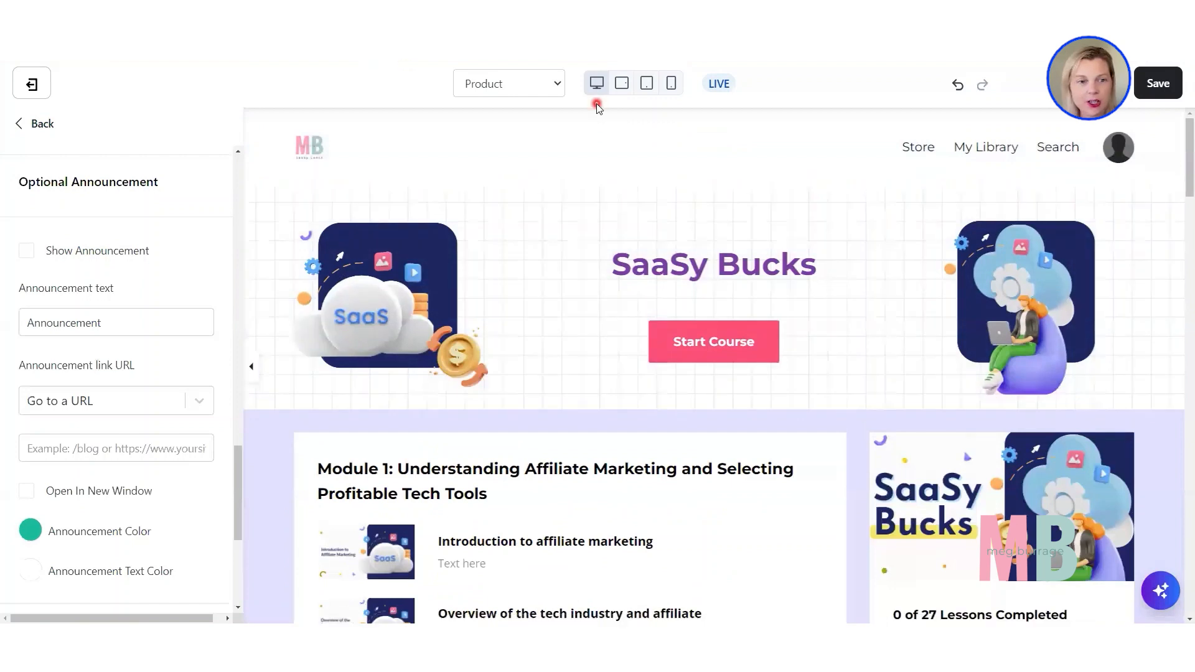
pyautogui.click(24, 251)
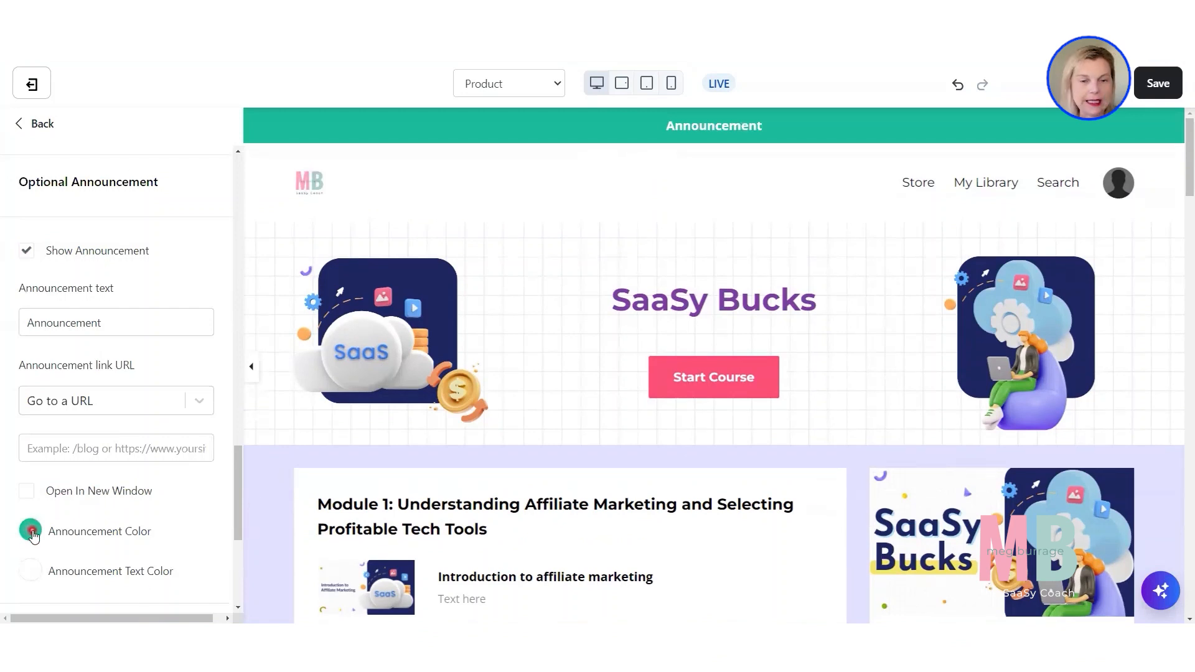
pyautogui.click(30, 531)
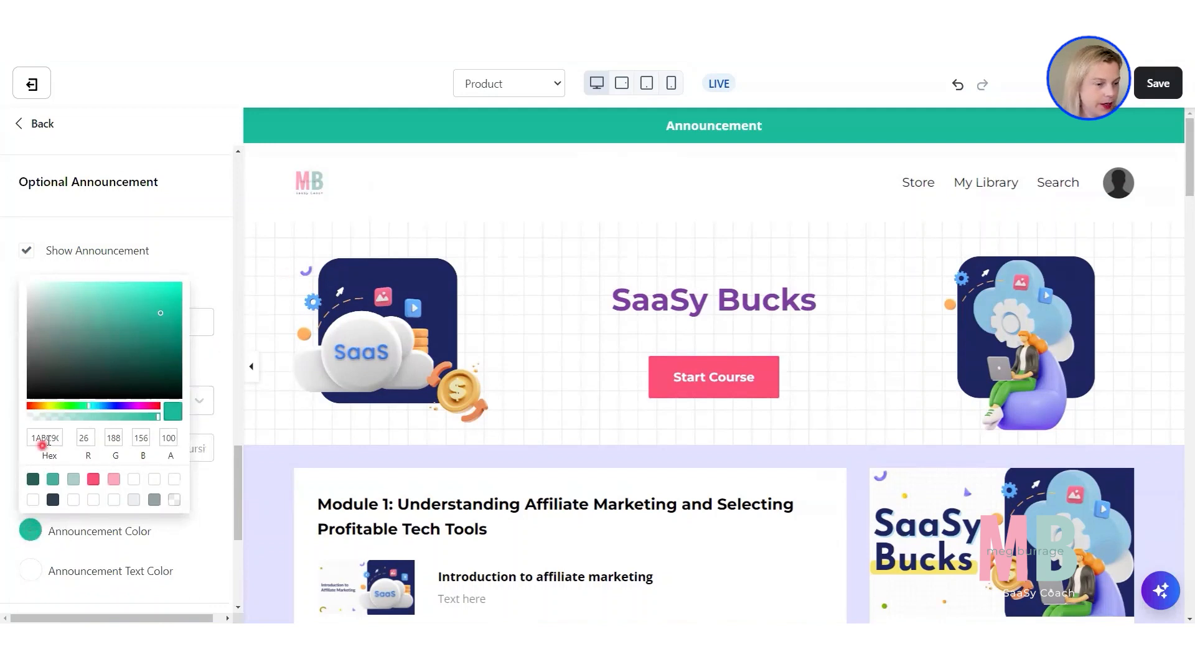
pyautogui.doubleClick(53, 436)
pyautogui.write('7B3EA0')
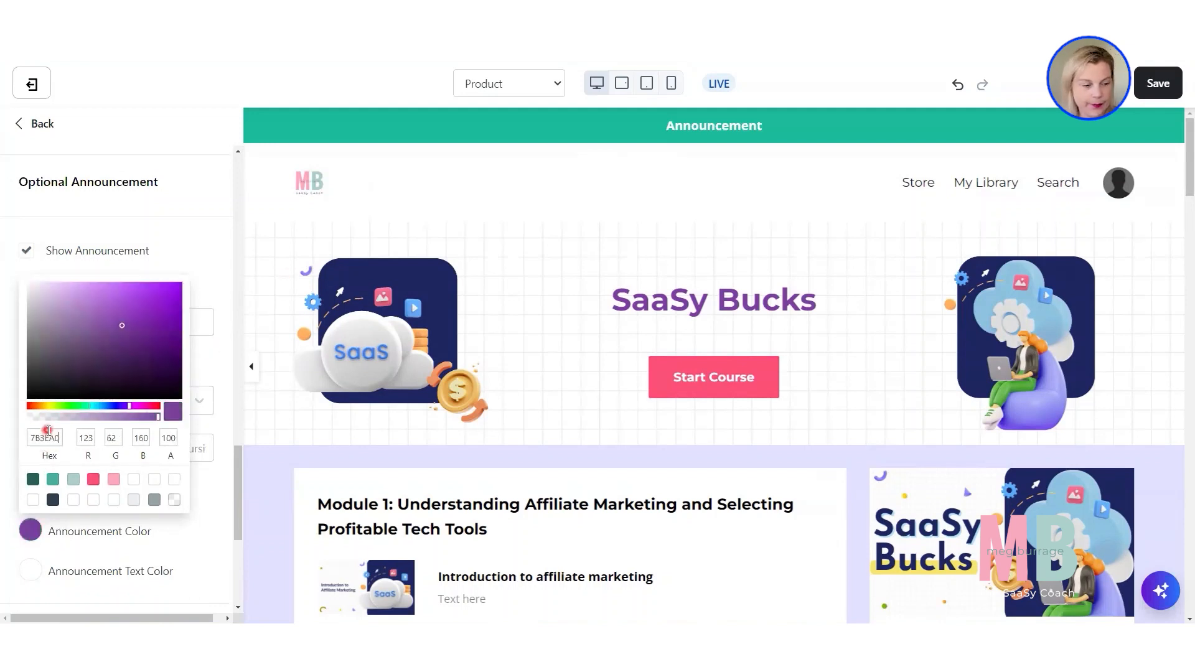
pyautogui.click(101, 566)
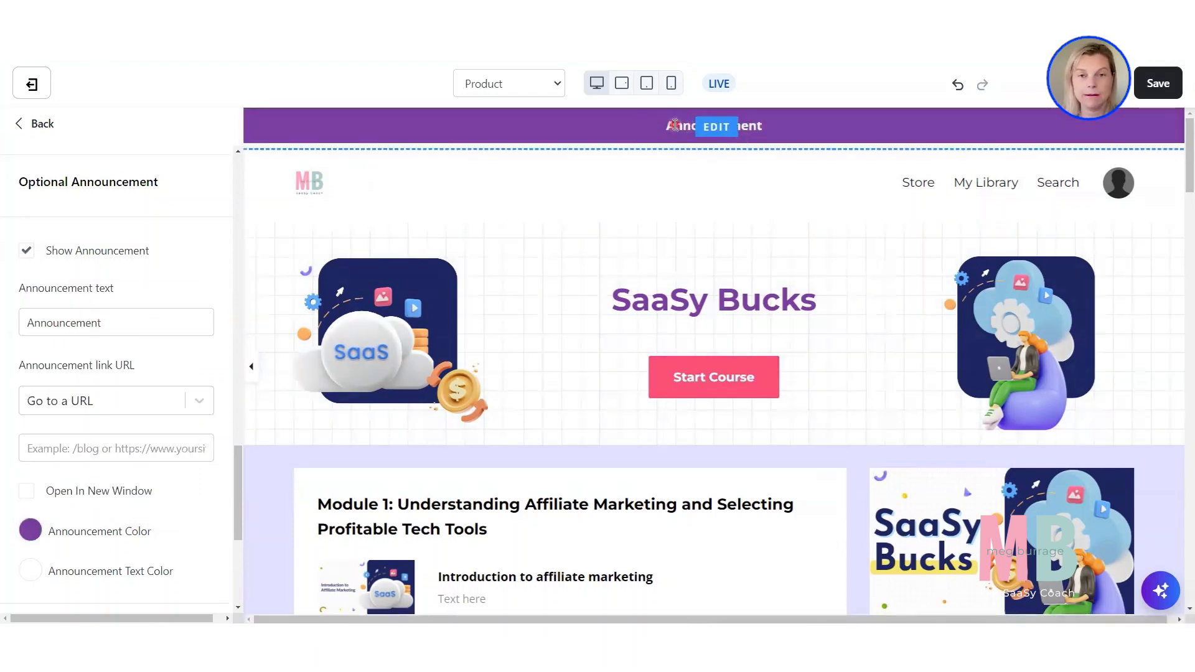
# - Examine the announcement's text, the available link actions and the Open In New Window option
pyautogui.click(48, 323)
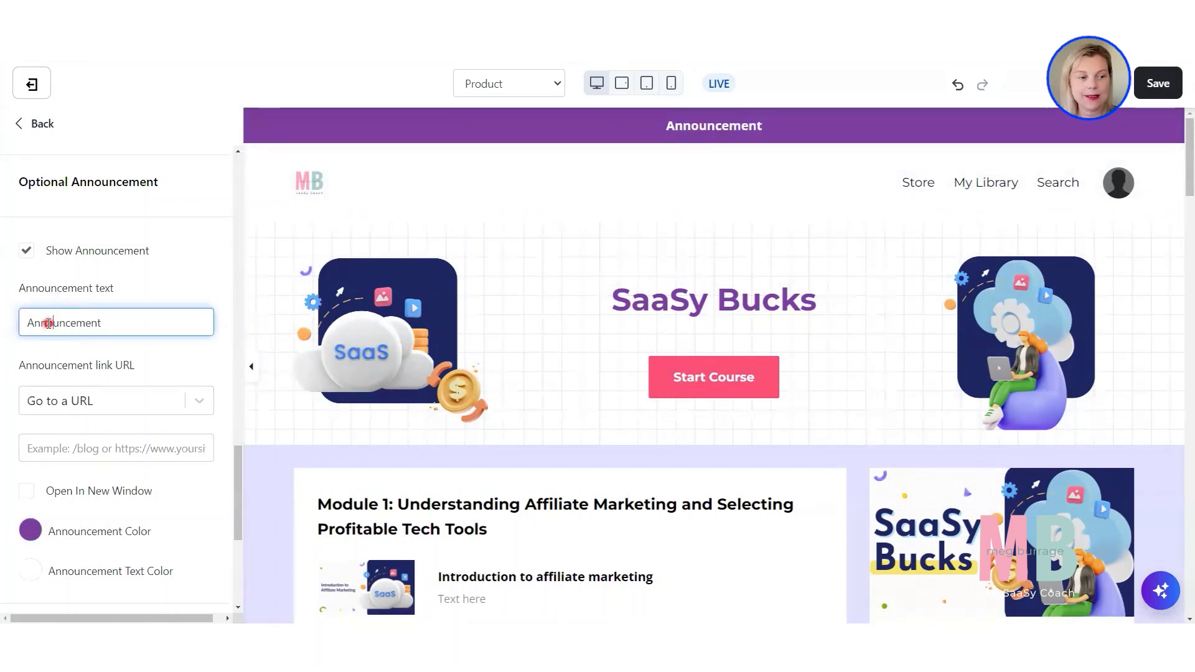
pyautogui.doubleClick(49, 323)
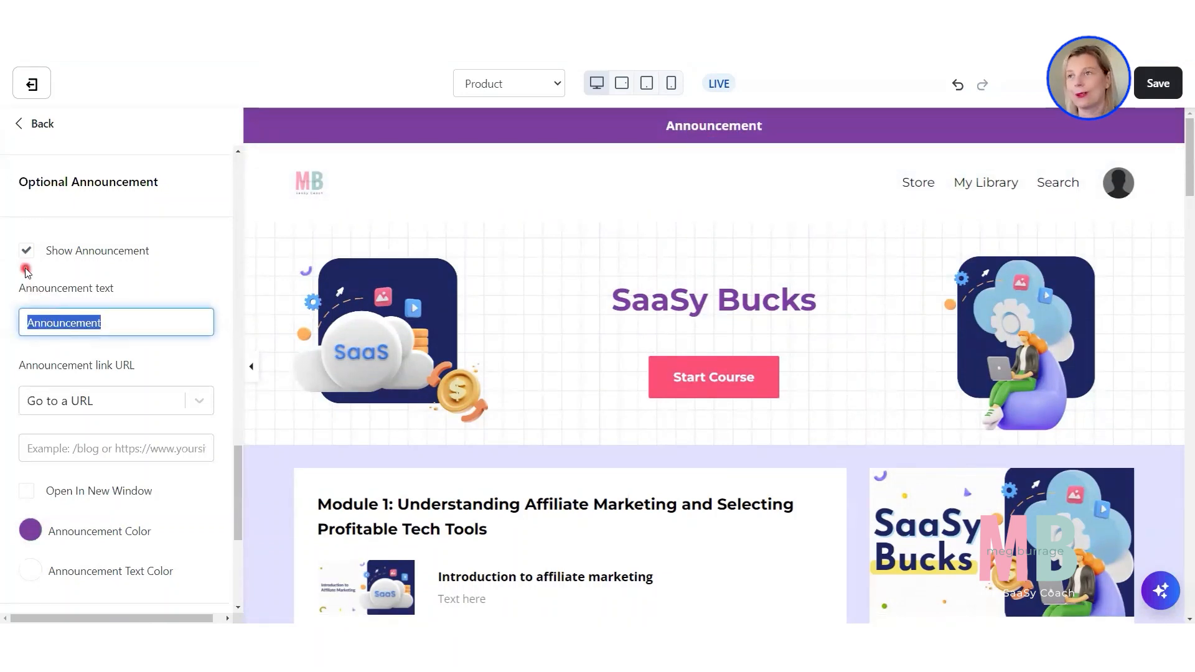
pyautogui.click(25, 248)
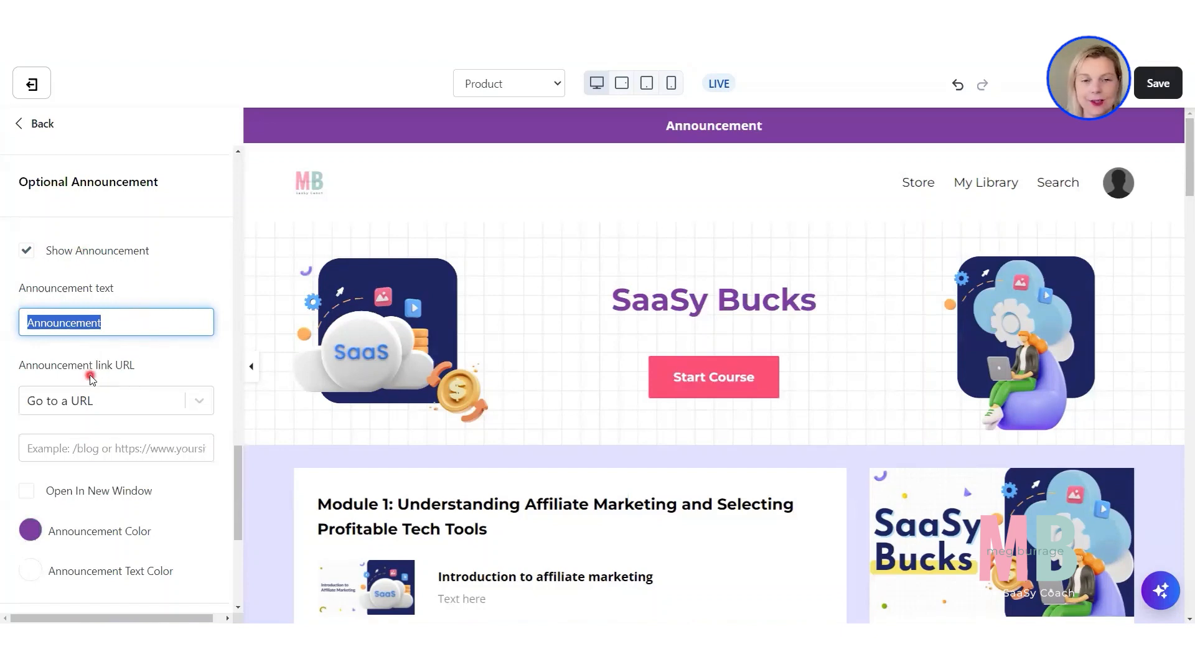
pyautogui.scroll(-1, 82, 405)
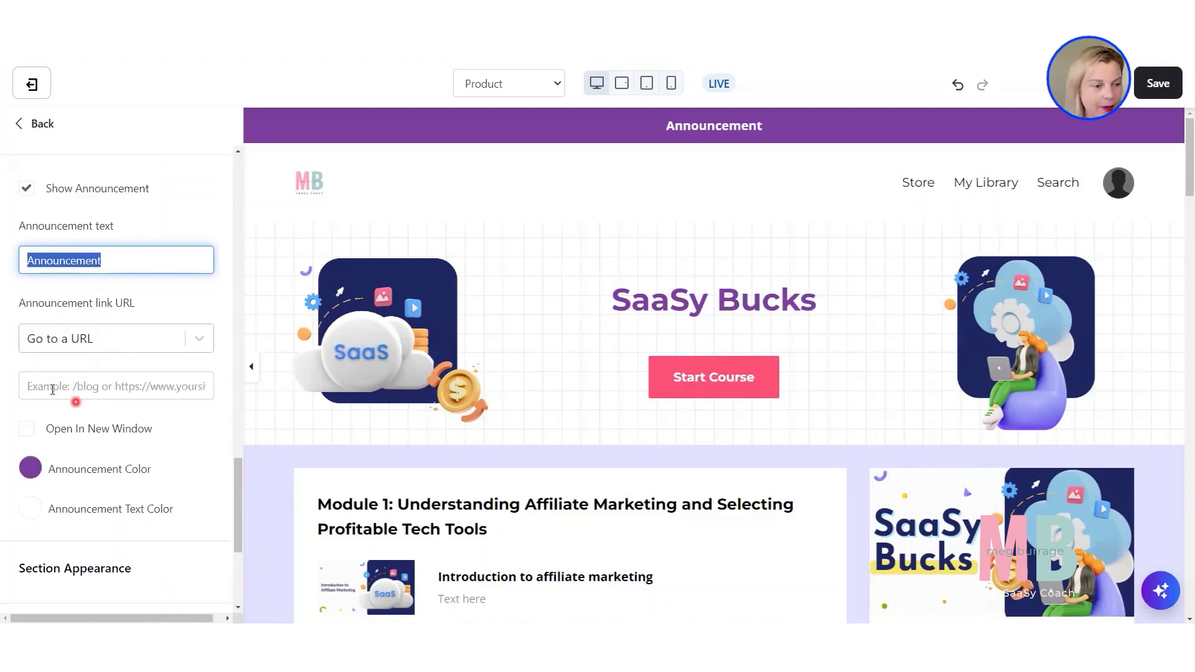
pyautogui.click(70, 343)
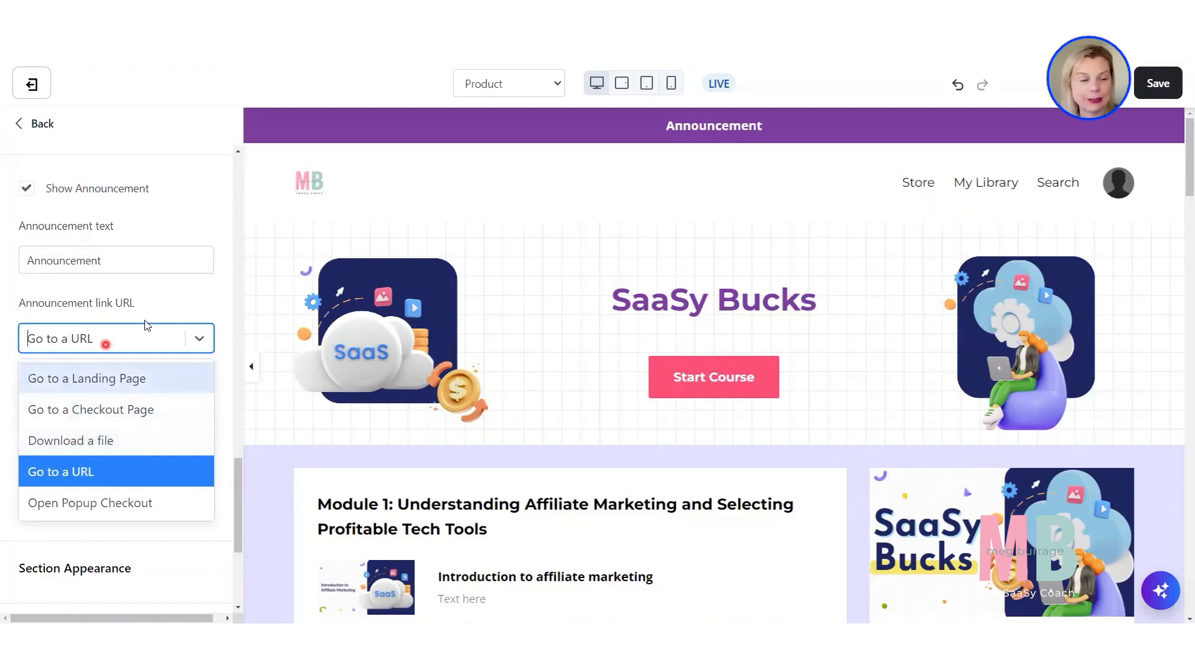
pyautogui.click(178, 295)
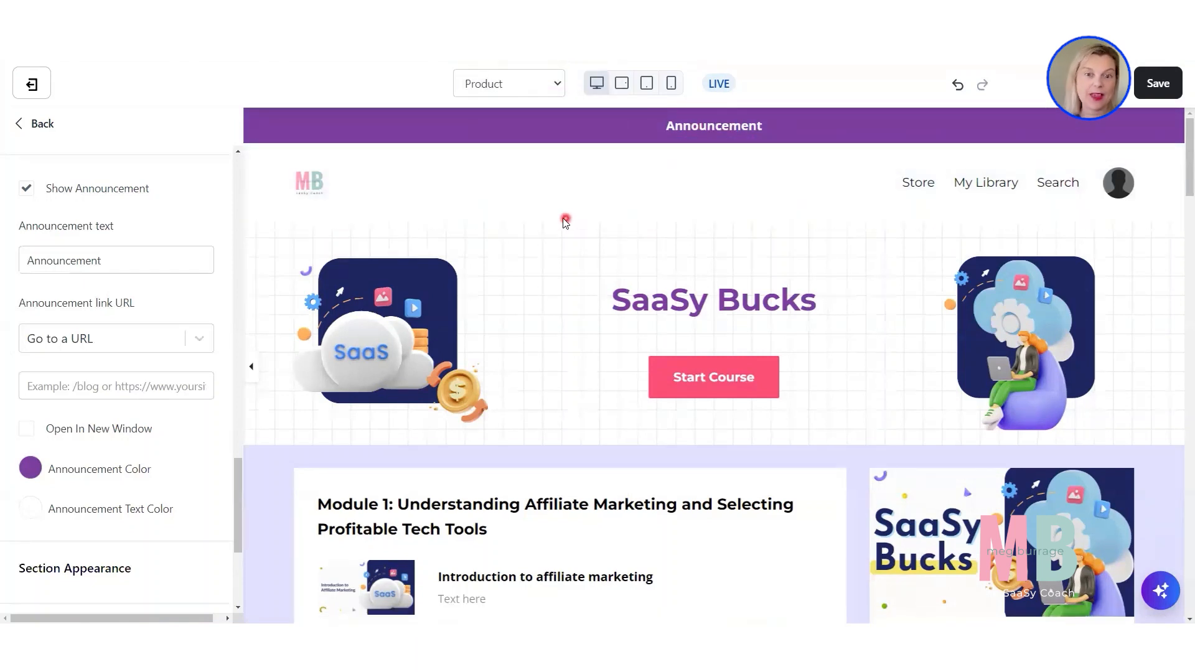
pyautogui.click(24, 436)
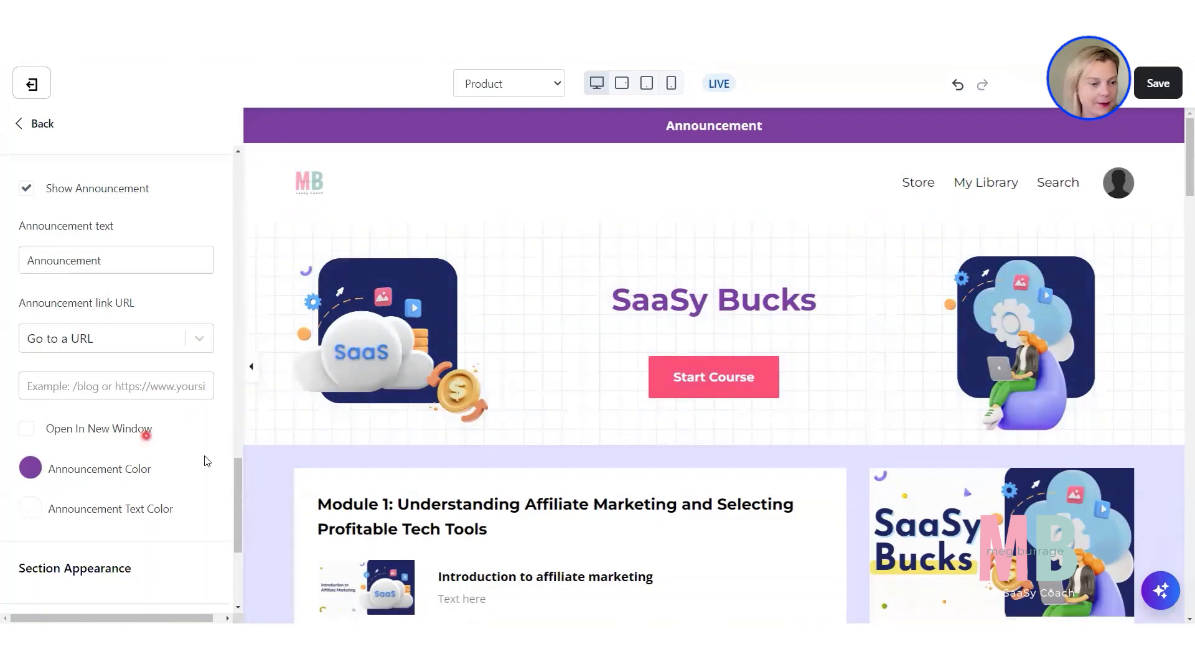
# - Try out a Call To Action block in the header, and delete that block
pyautogui.scroll(-4, 137, 443)
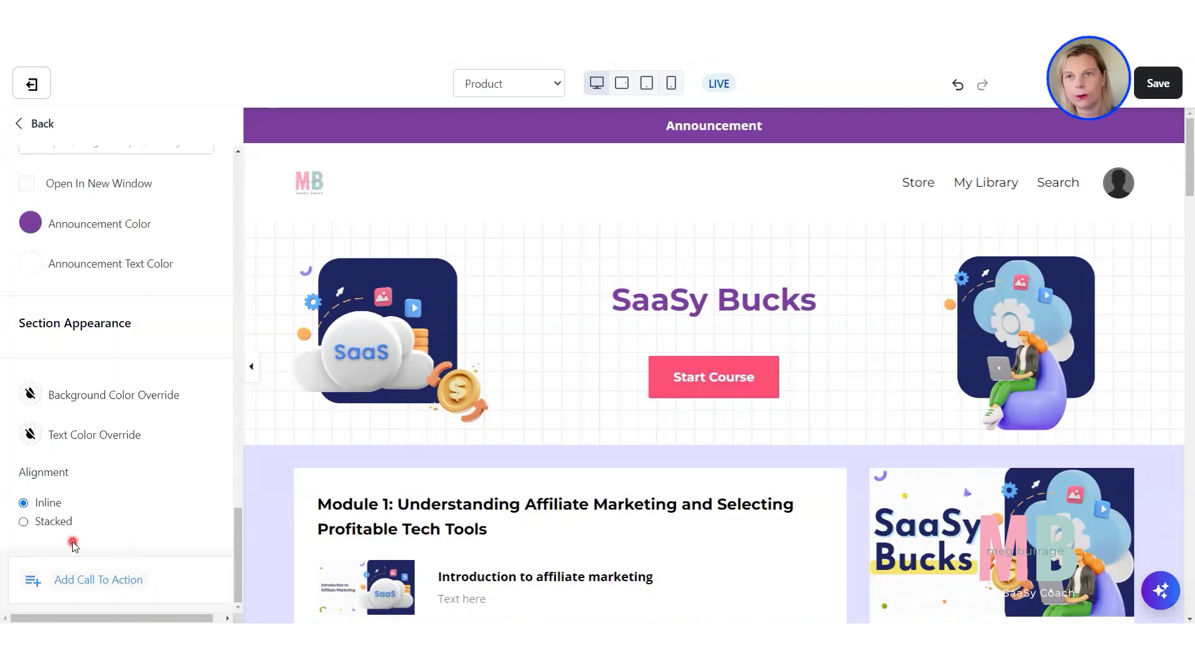
pyautogui.click(102, 582)
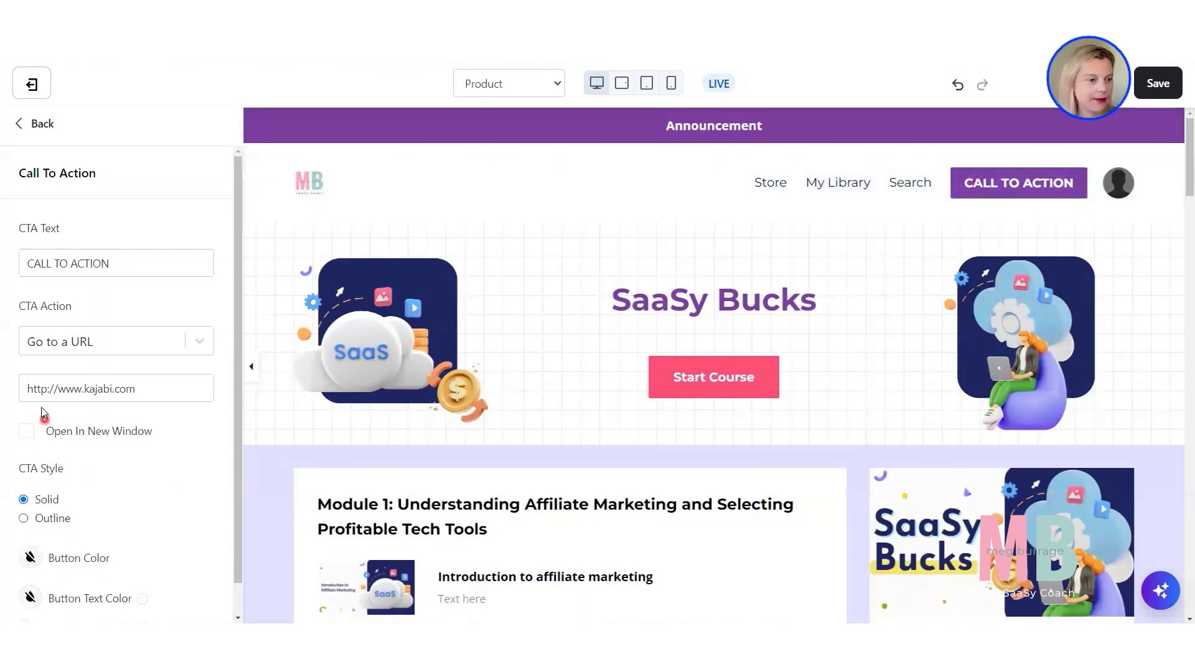
pyautogui.scroll(-1, 38, 392)
pyautogui.click(129, 601)
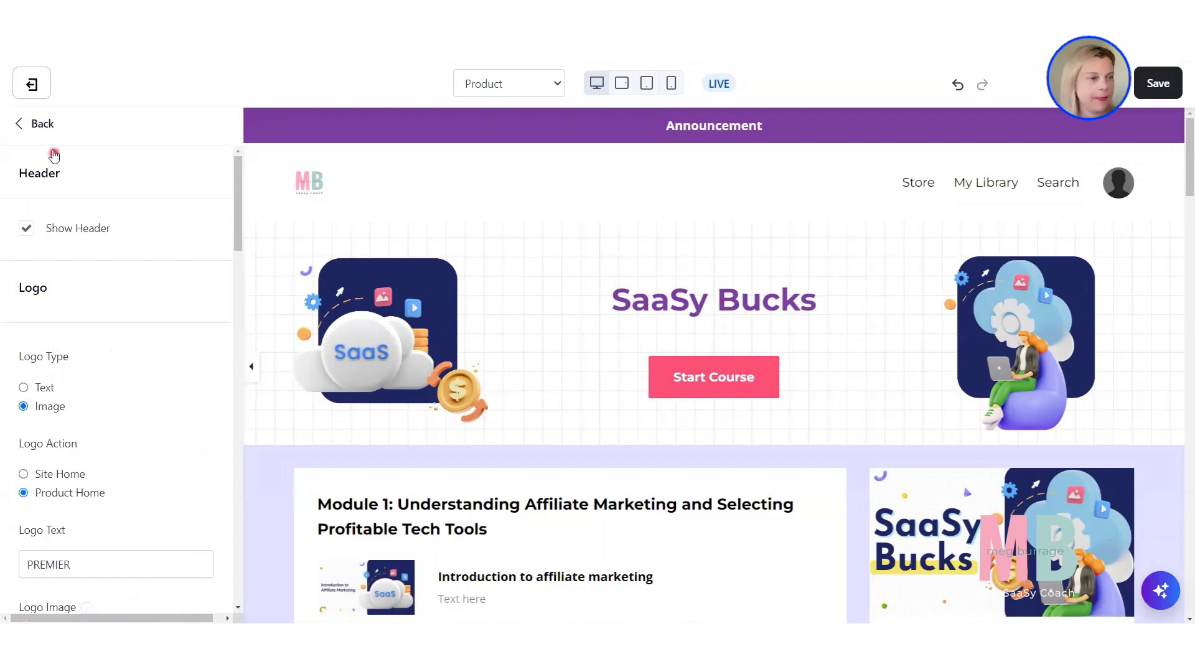
# - Open the Welcome Body section's settings and enable Show Welcome Body
pyautogui.click(39, 125)
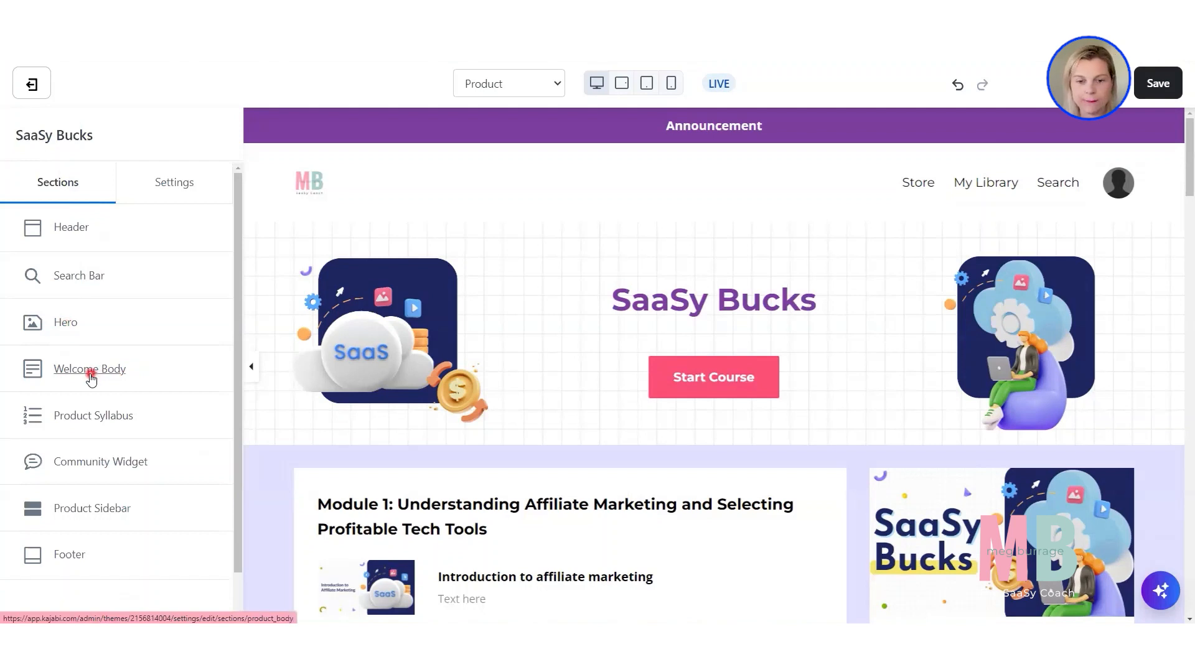
pyautogui.click(90, 374)
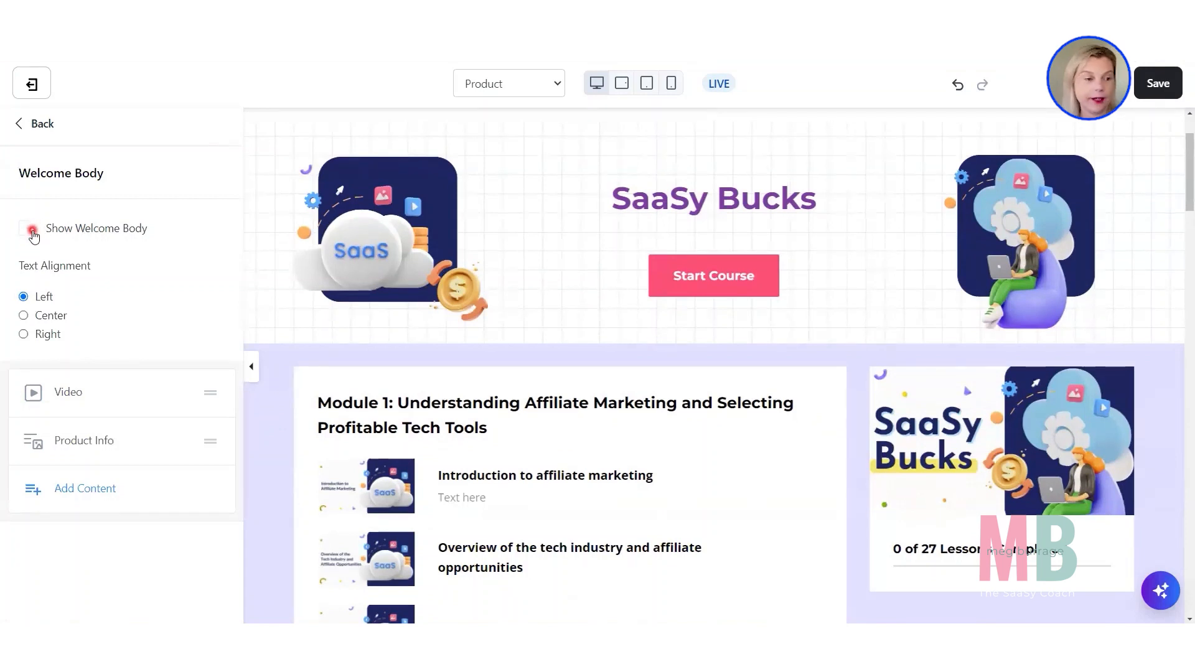
pyautogui.click(29, 230)
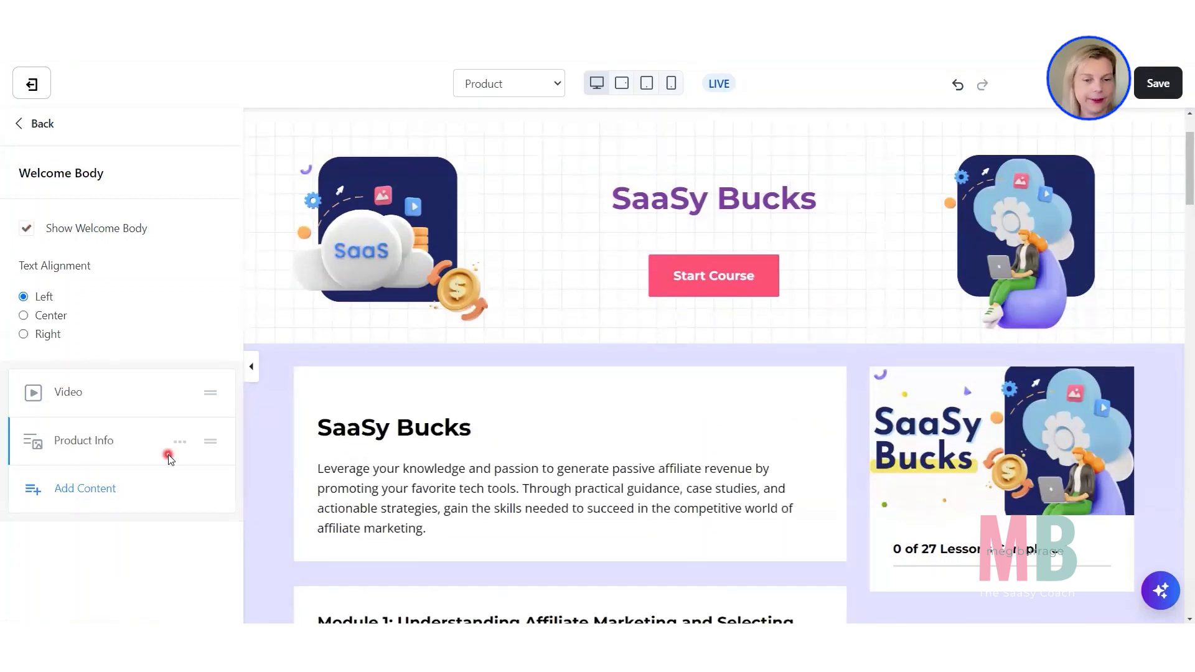
pyautogui.scroll(-2, 466, 488)
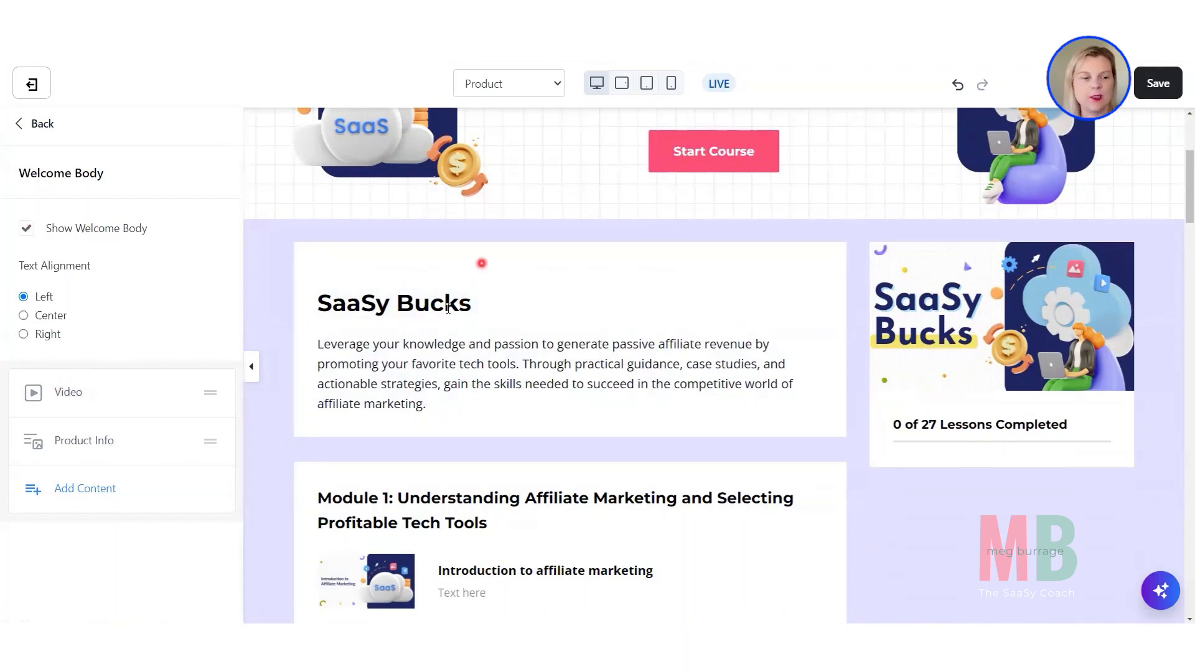
# - Open the Welcome Body's Video block and set its Player Color to hex 7B3EA0
pyautogui.click(62, 394)
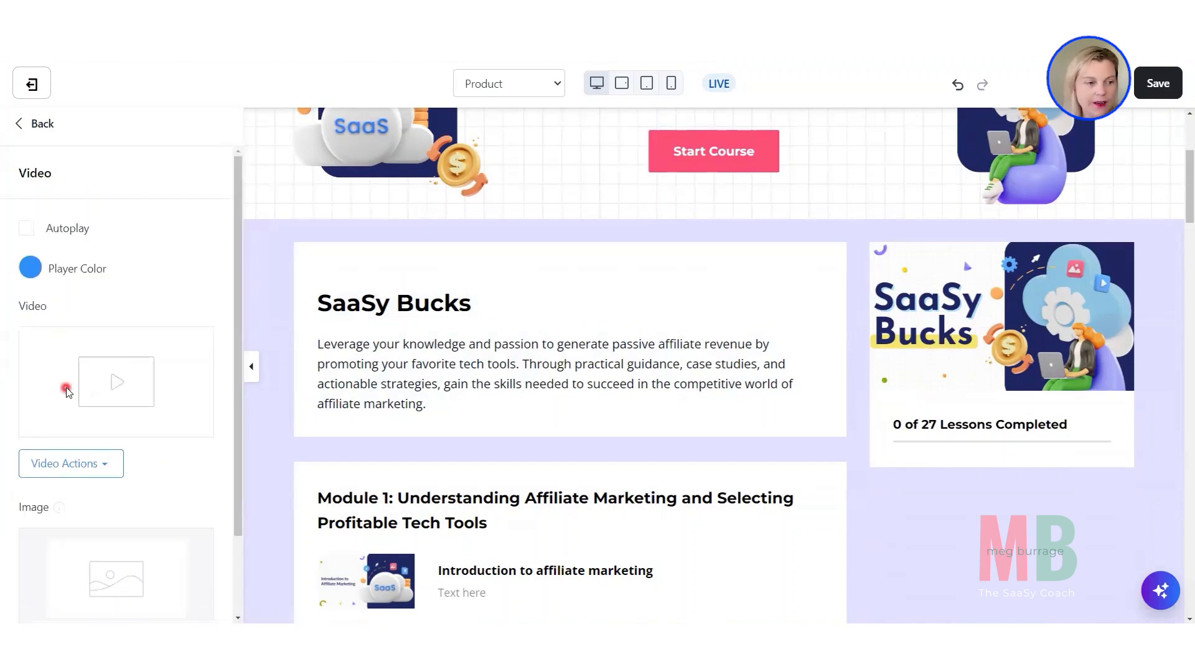
pyautogui.click(33, 272)
pyautogui.doubleClick(51, 442)
pyautogui.write('7B3EA0')
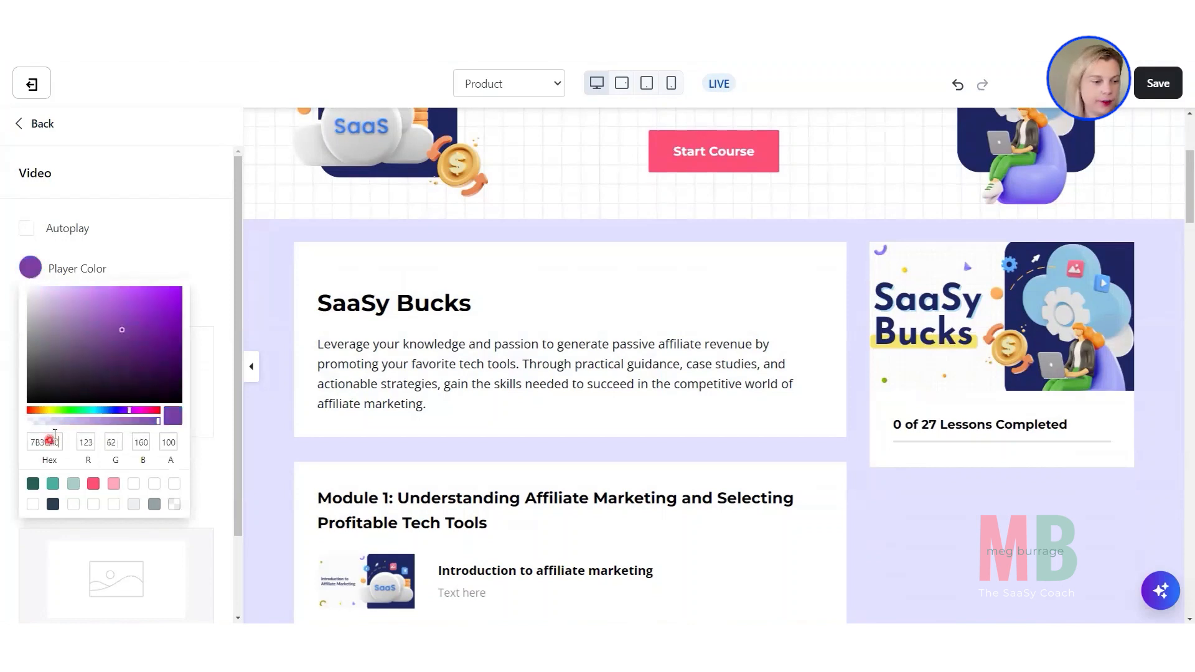
pyautogui.click(187, 205)
pyautogui.click(179, 384)
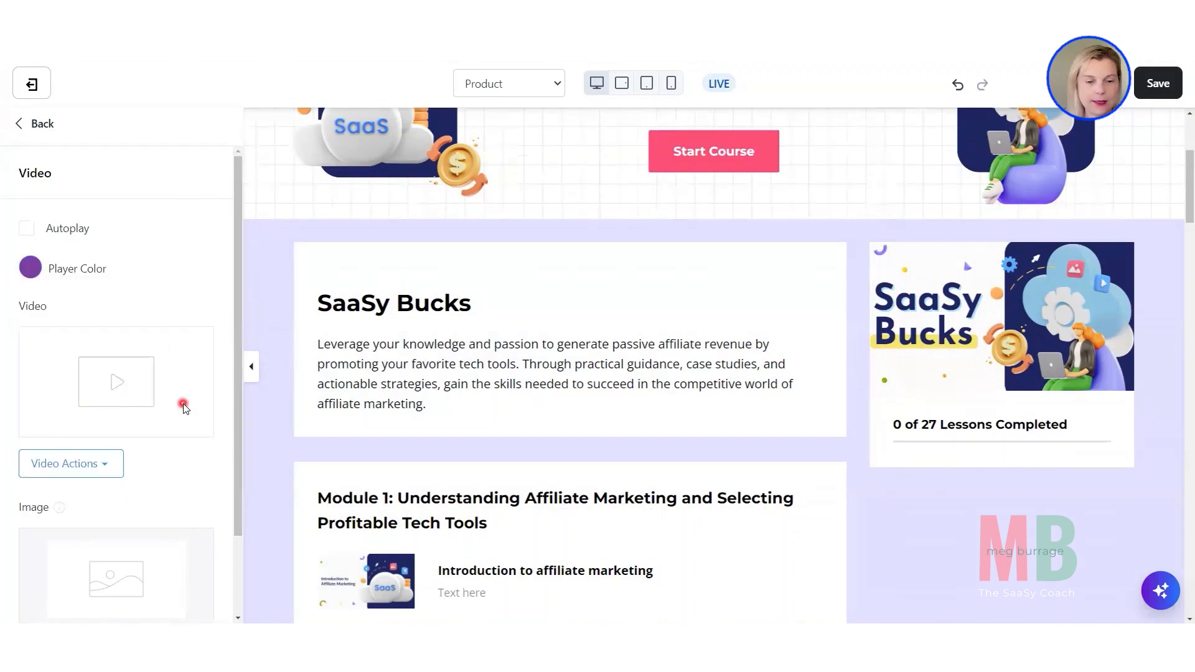
# - Add the recent video "Leveraging partnerships and collaborations to expand your reach" to the Video block
pyautogui.scroll(-2, 183, 406)
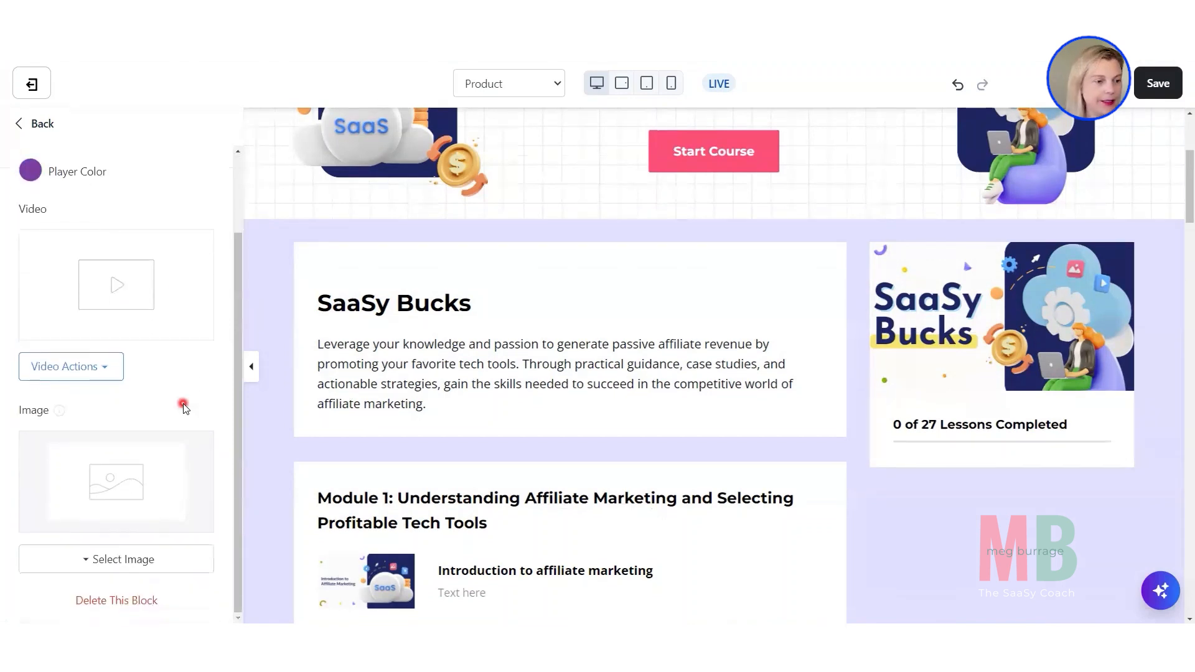
pyautogui.click(92, 379)
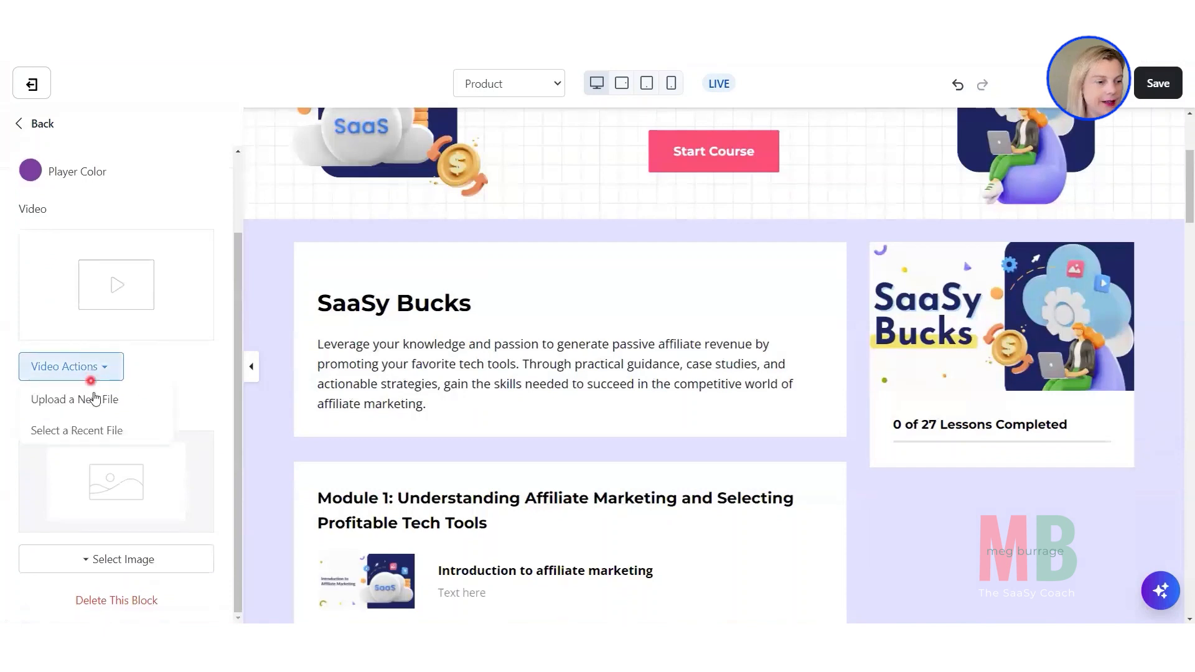
pyautogui.click(97, 431)
pyautogui.click(323, 291)
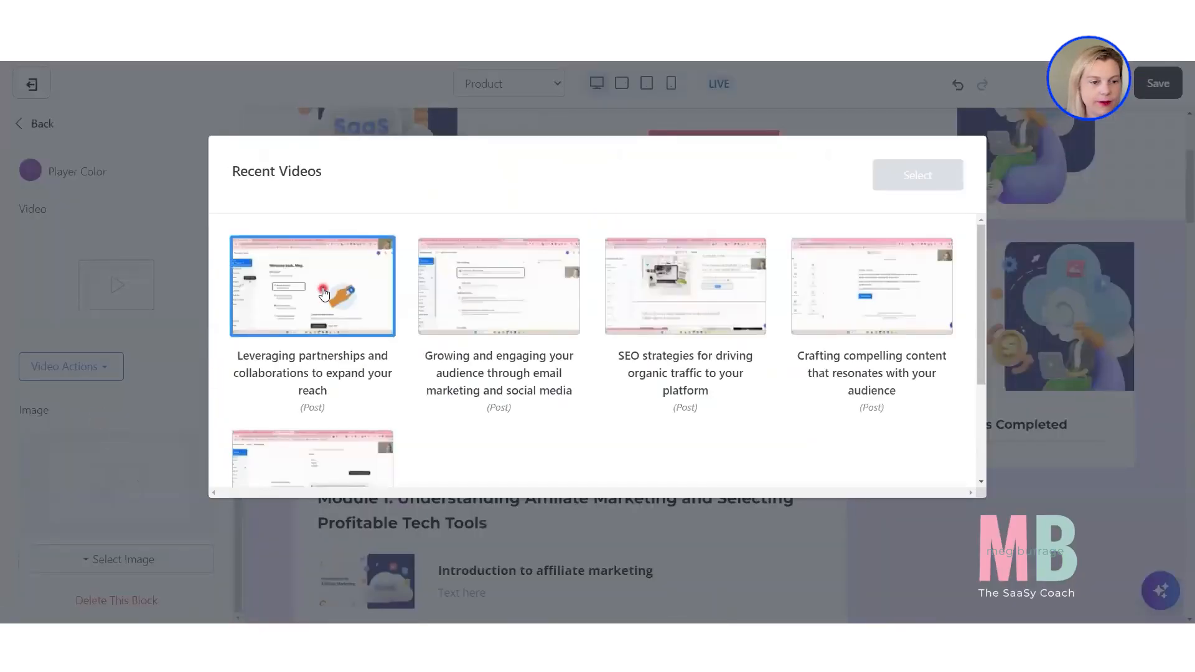
pyautogui.click(951, 179)
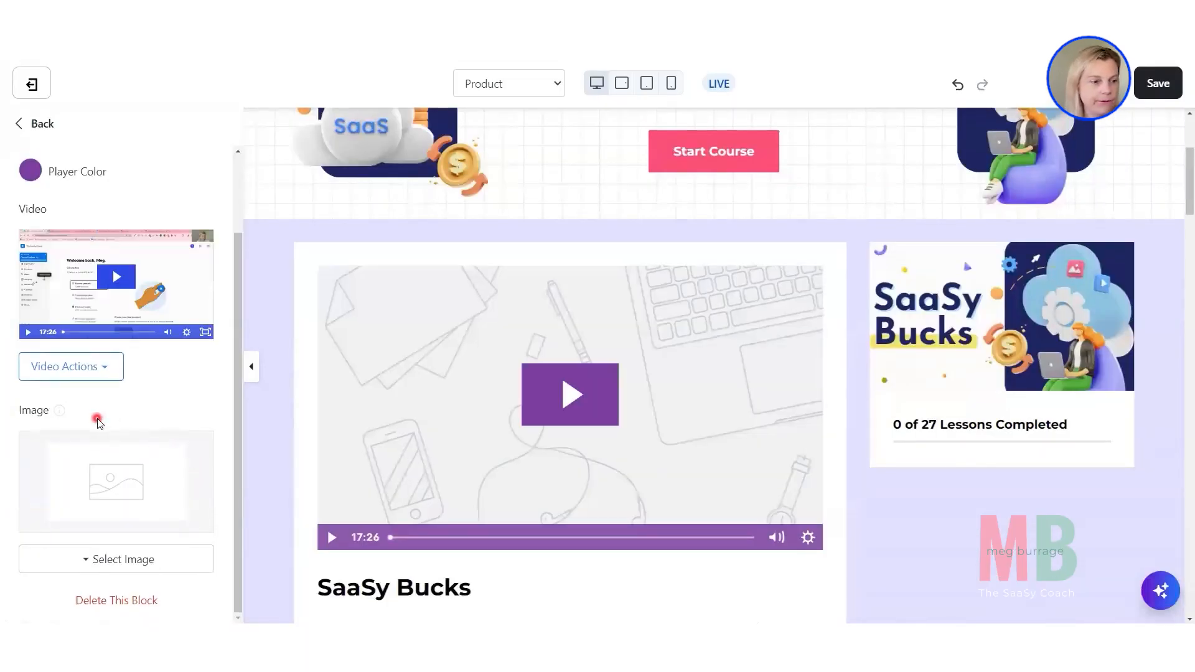
# - Set the Video block's image to the SaaSy Bucks course thumbnail from the recent images
pyautogui.scroll(-2, 427, 419)
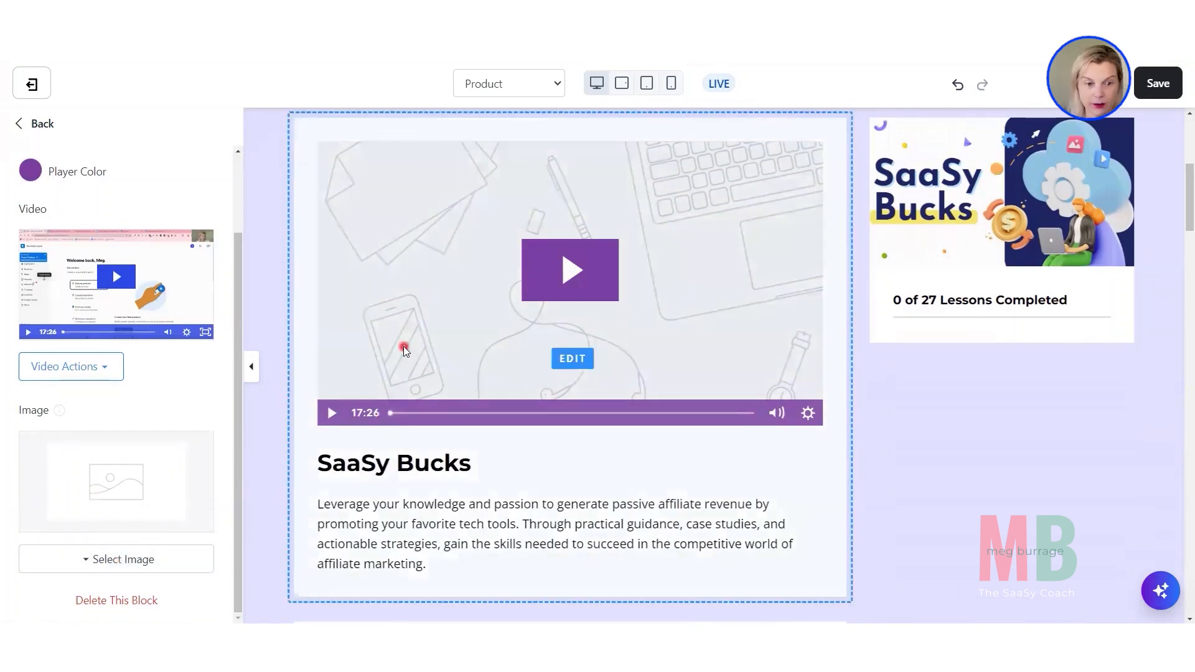
pyautogui.click(116, 561)
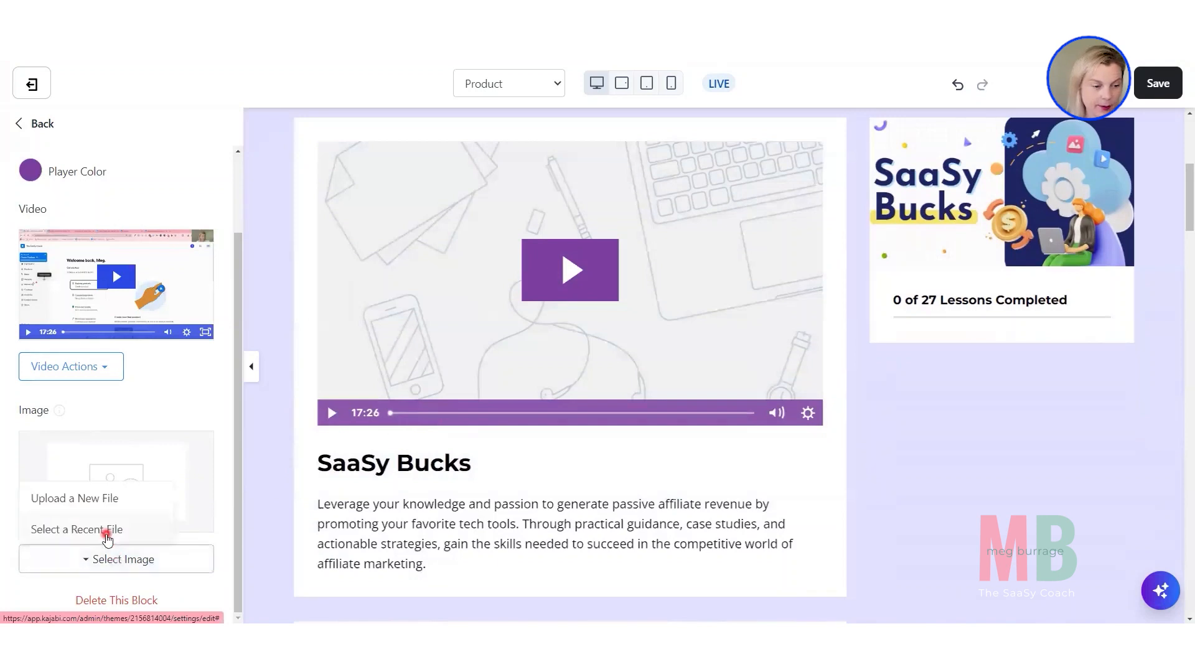
pyautogui.click(106, 534)
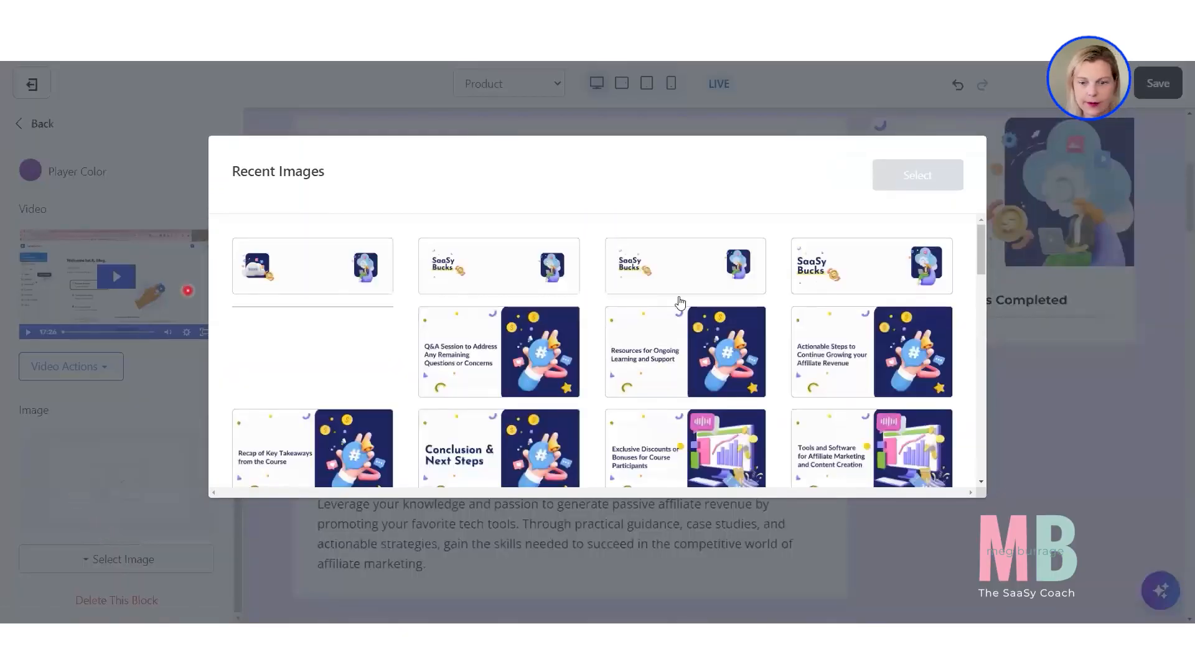
pyautogui.scroll(-2, 659, 347)
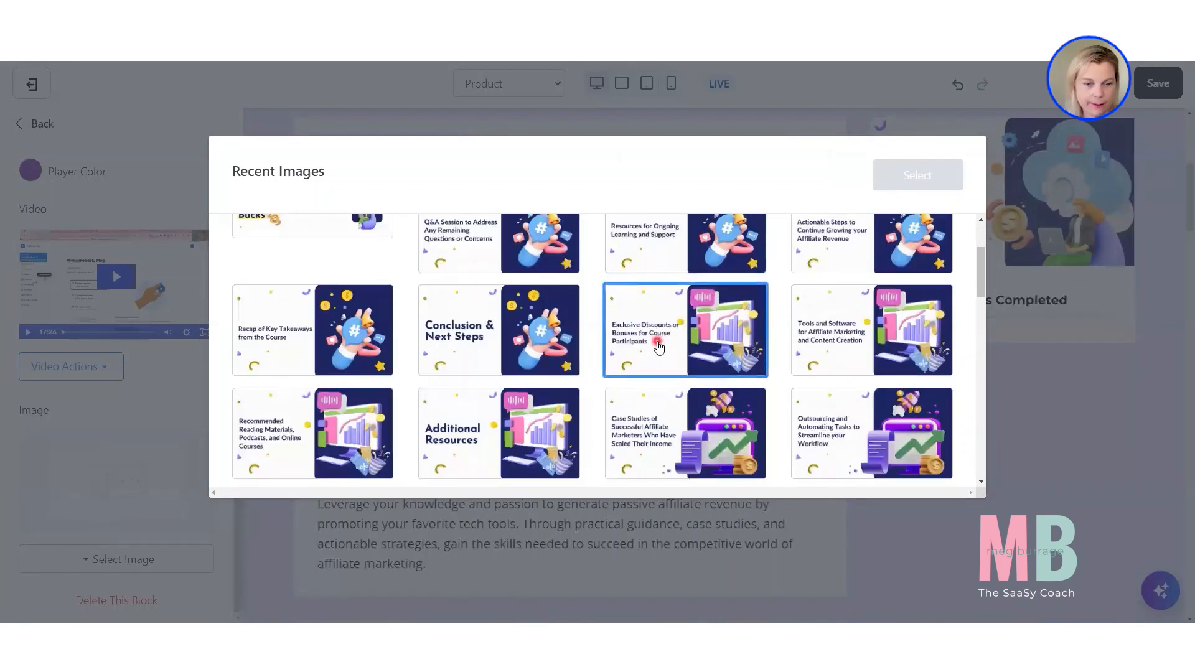
pyautogui.scroll(-6, 658, 347)
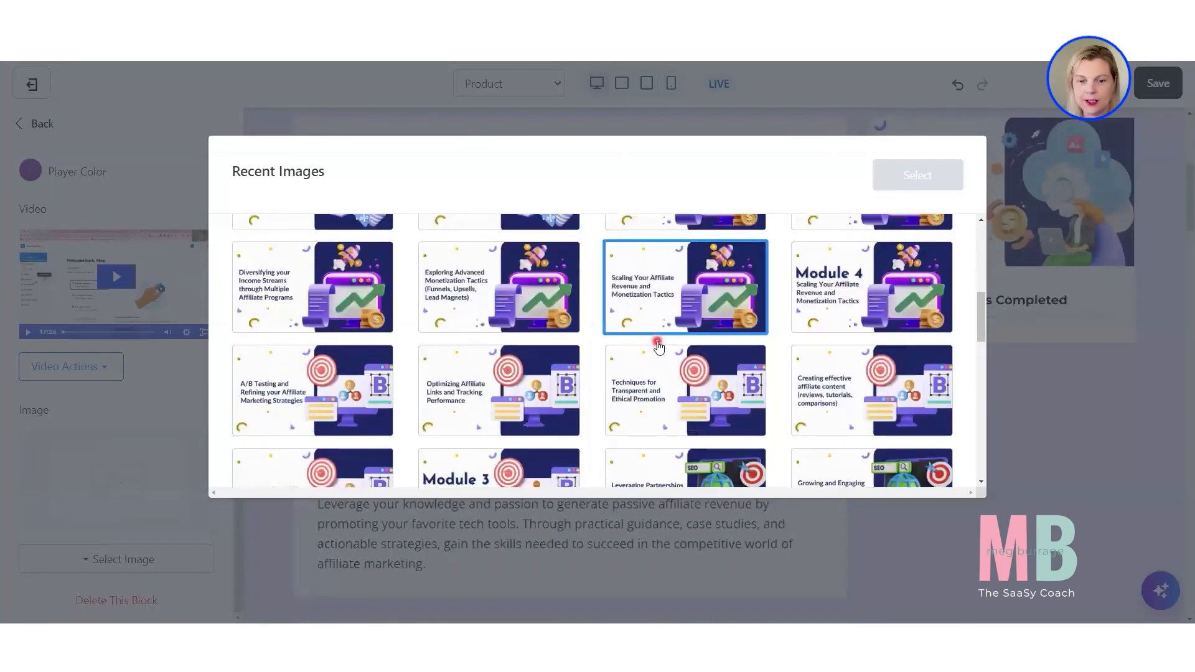
pyautogui.scroll(-5, 659, 347)
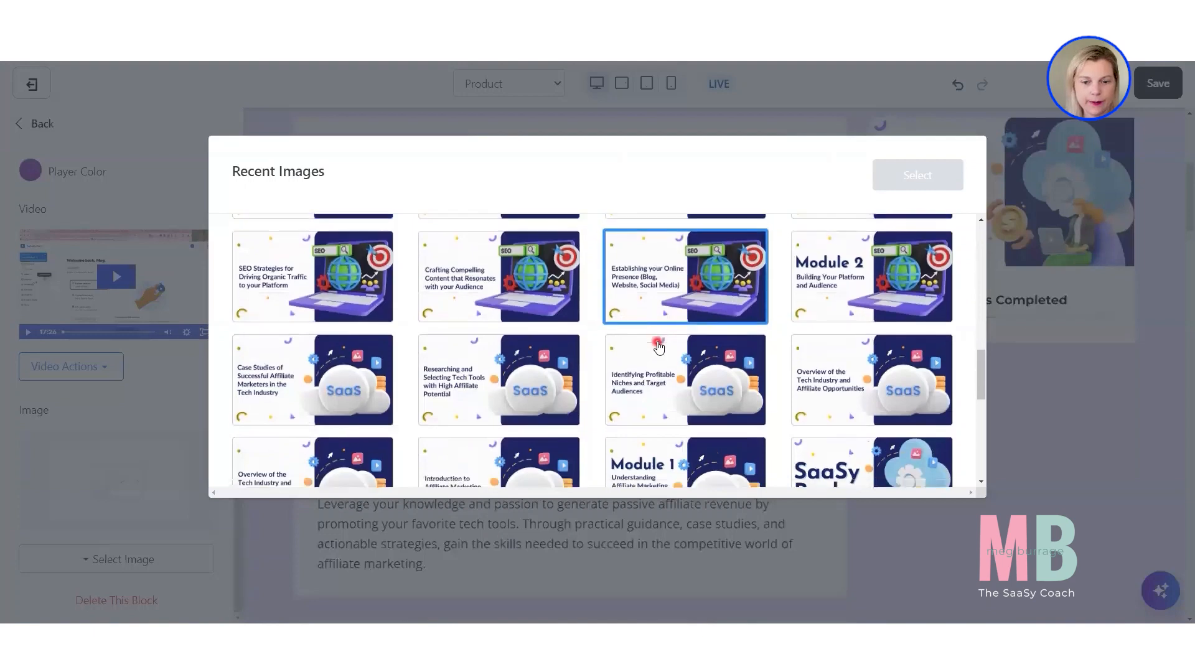
pyautogui.click(823, 374)
pyautogui.click(922, 178)
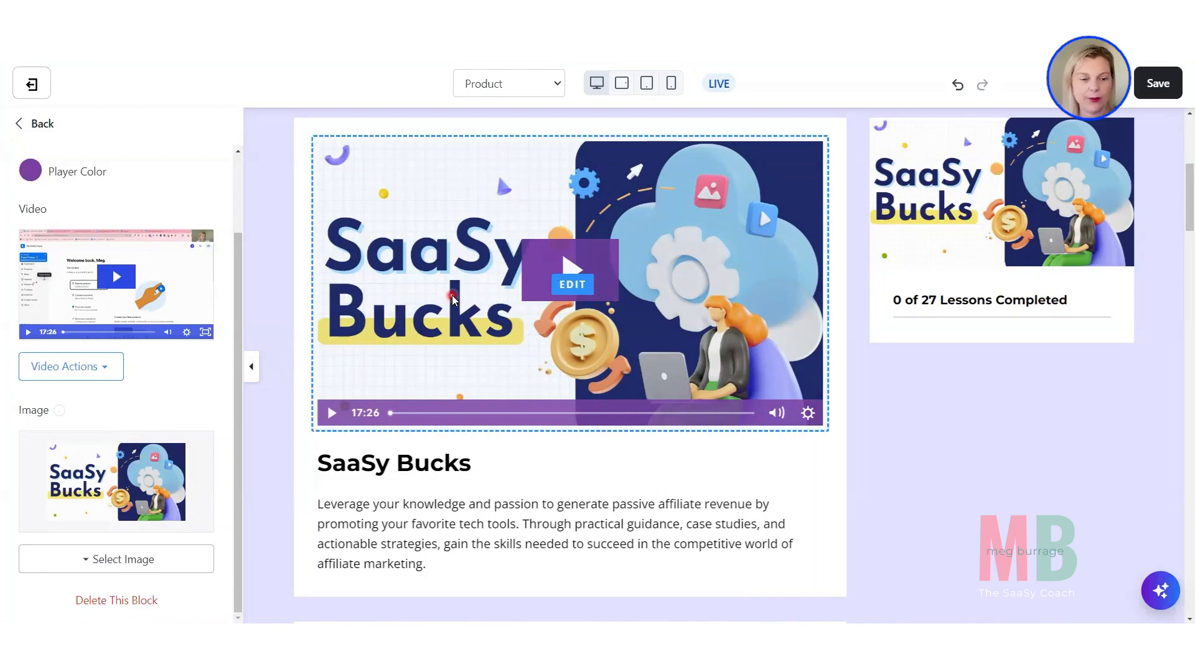
# - Open the Welcome Body's Product Info block settings and review its image, title and description options
pyautogui.click(370, 489)
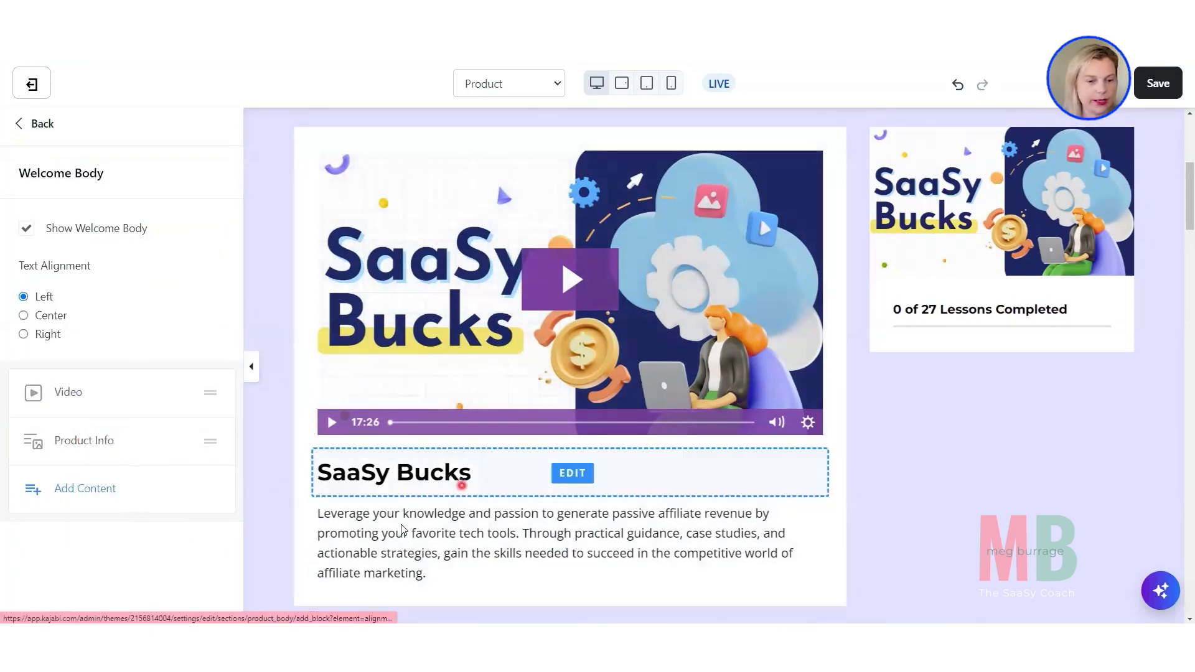
pyautogui.click(94, 443)
pyautogui.scroll(5, 534, 486)
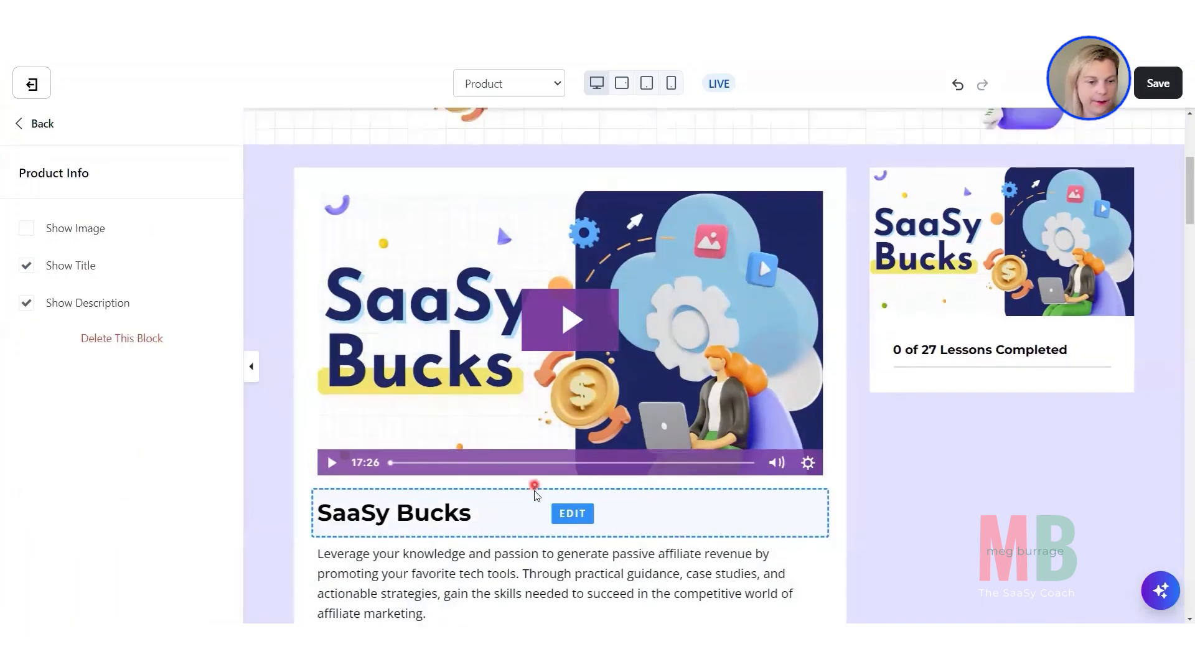
# - Delete the Product Info block from the Welcome Body
pyautogui.scroll(-4, 685, 336)
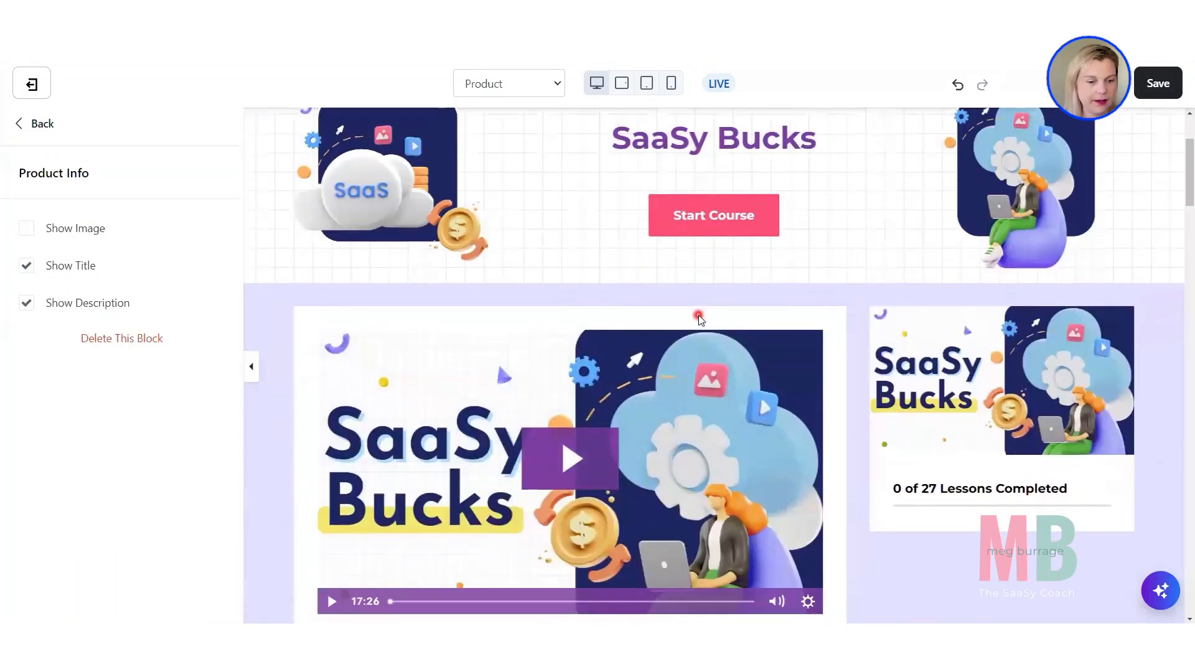
pyautogui.scroll(-4, 666, 356)
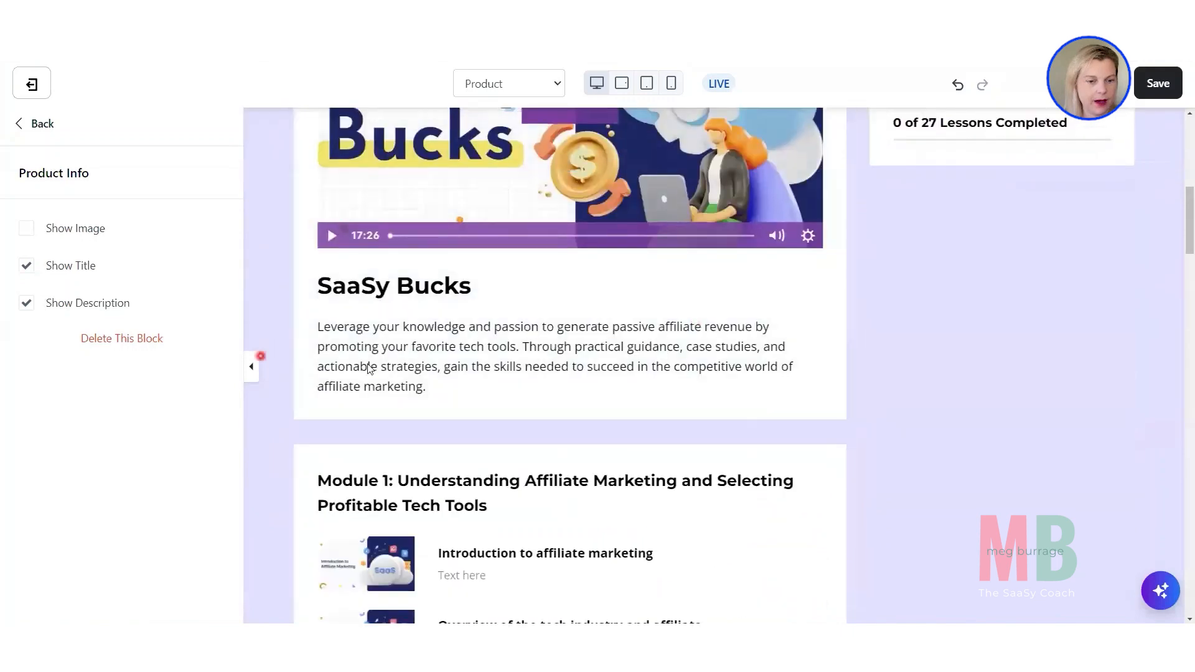
pyautogui.click(138, 346)
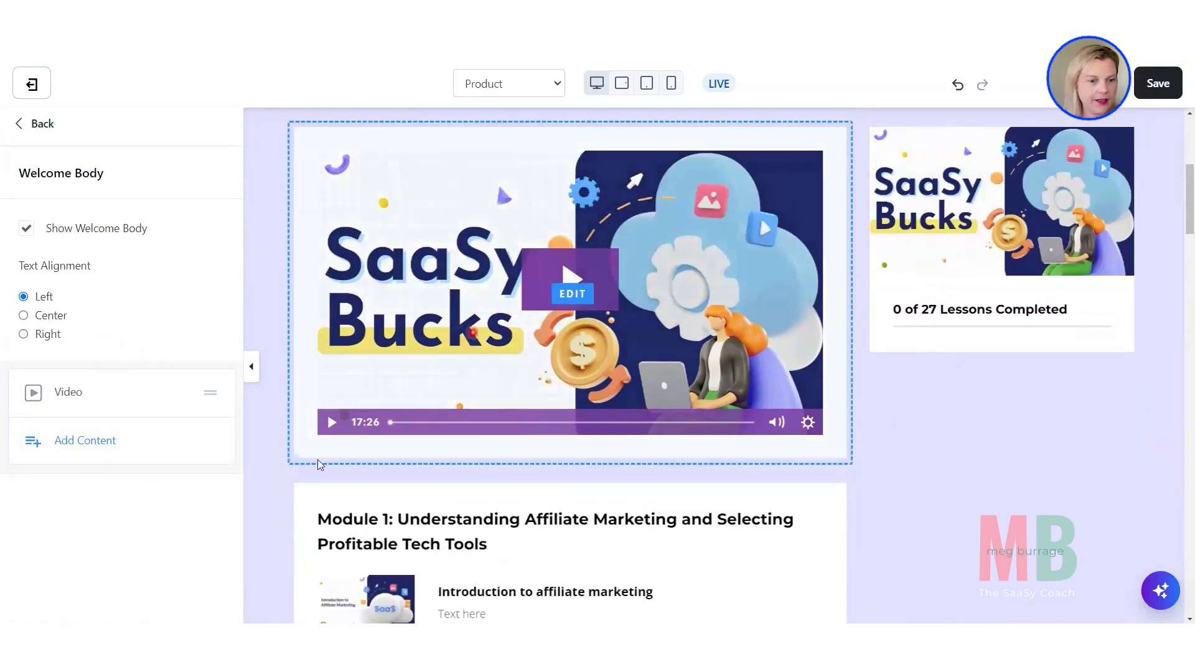
# - Add a Text block with the placeholder content below the Welcome Body's video
pyautogui.click(80, 447)
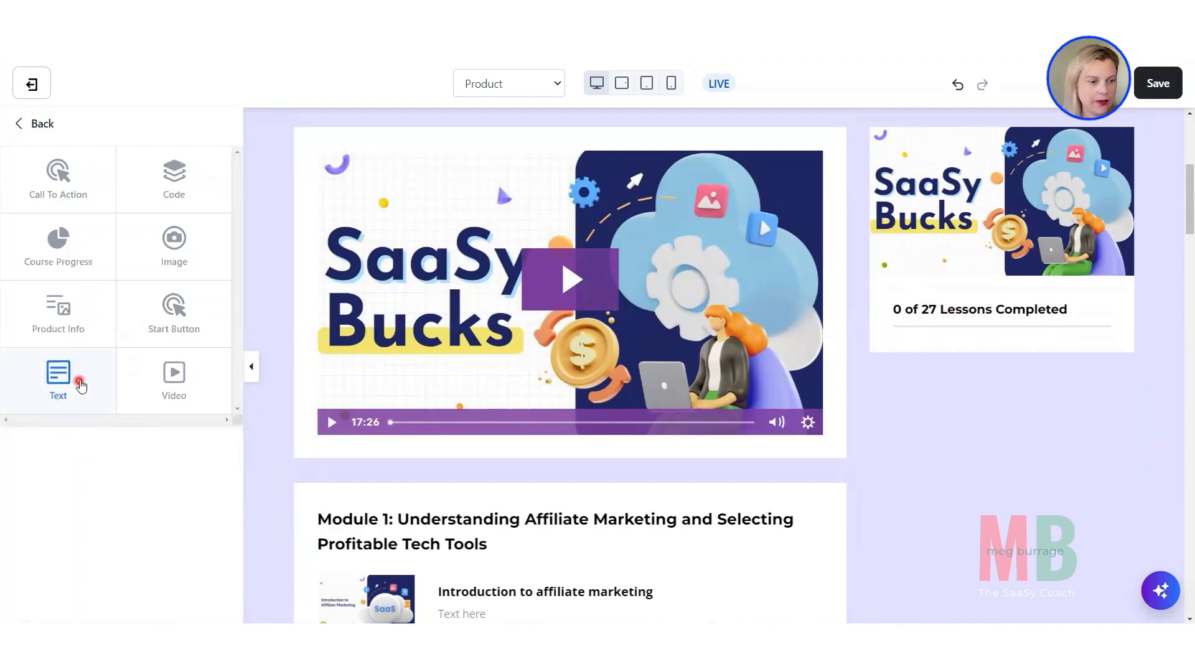
pyautogui.click(59, 375)
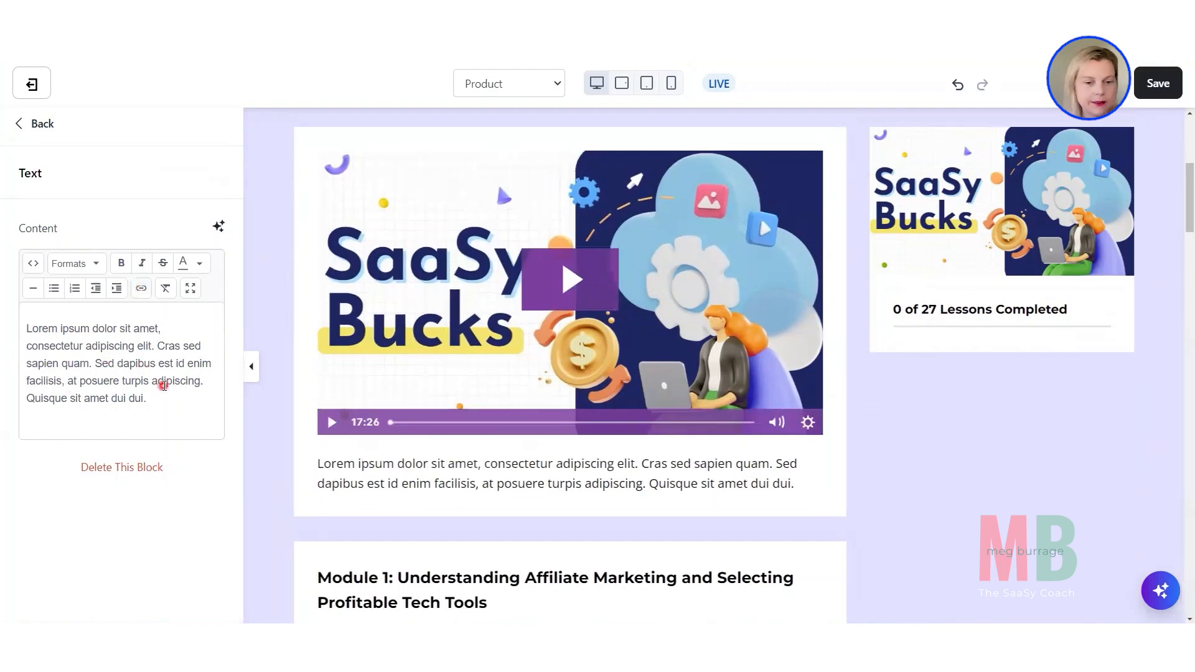
pyautogui.click(146, 363)
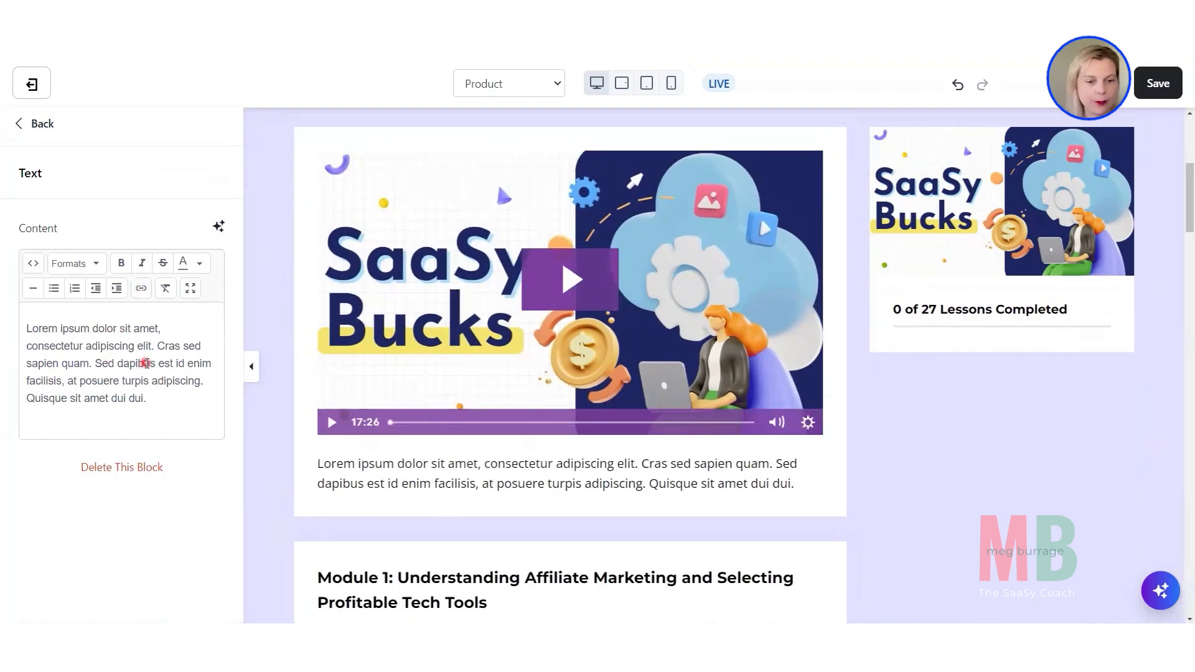
pyautogui.click(48, 196)
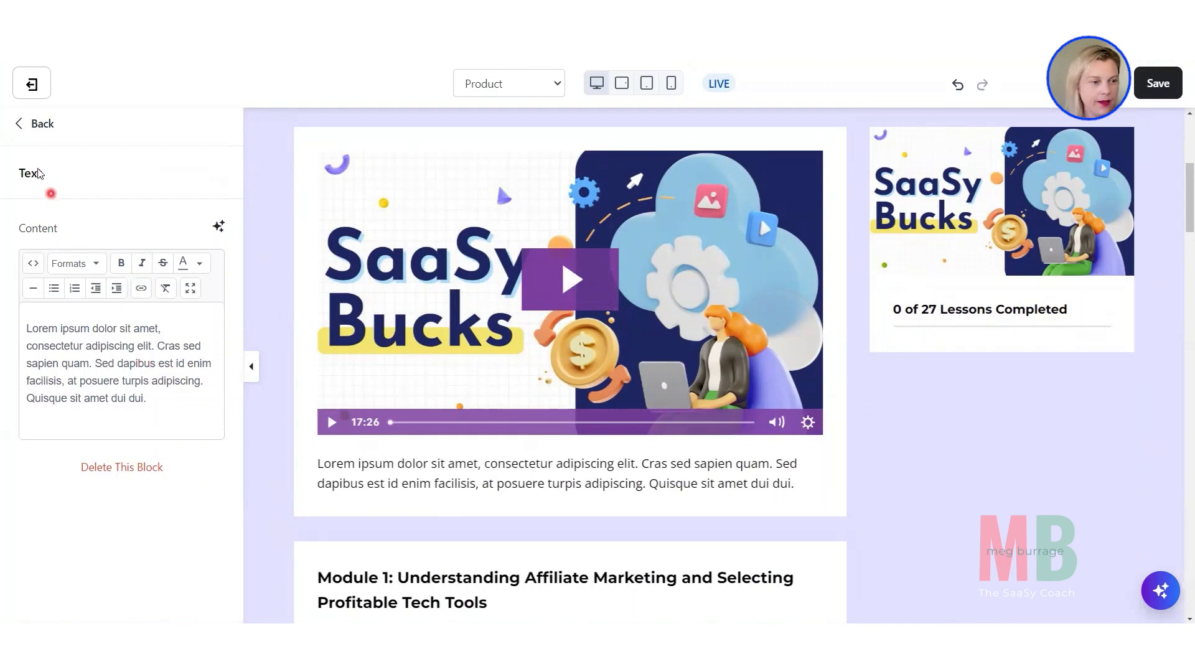
pyautogui.click(32, 131)
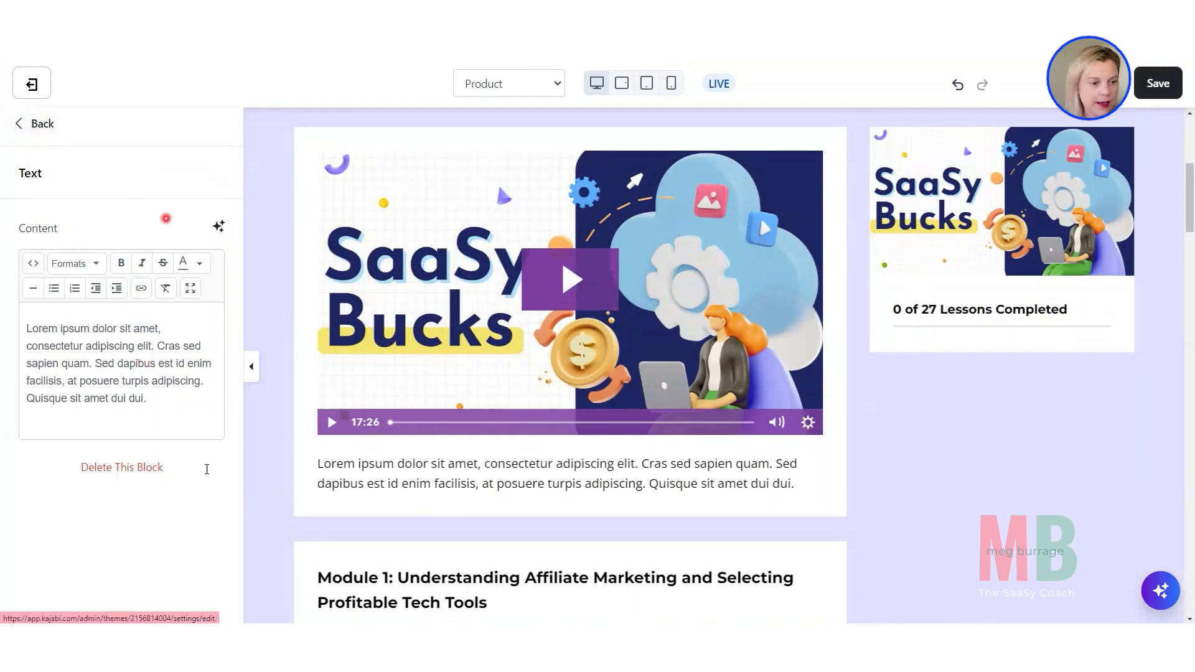
pyautogui.click(320, 489)
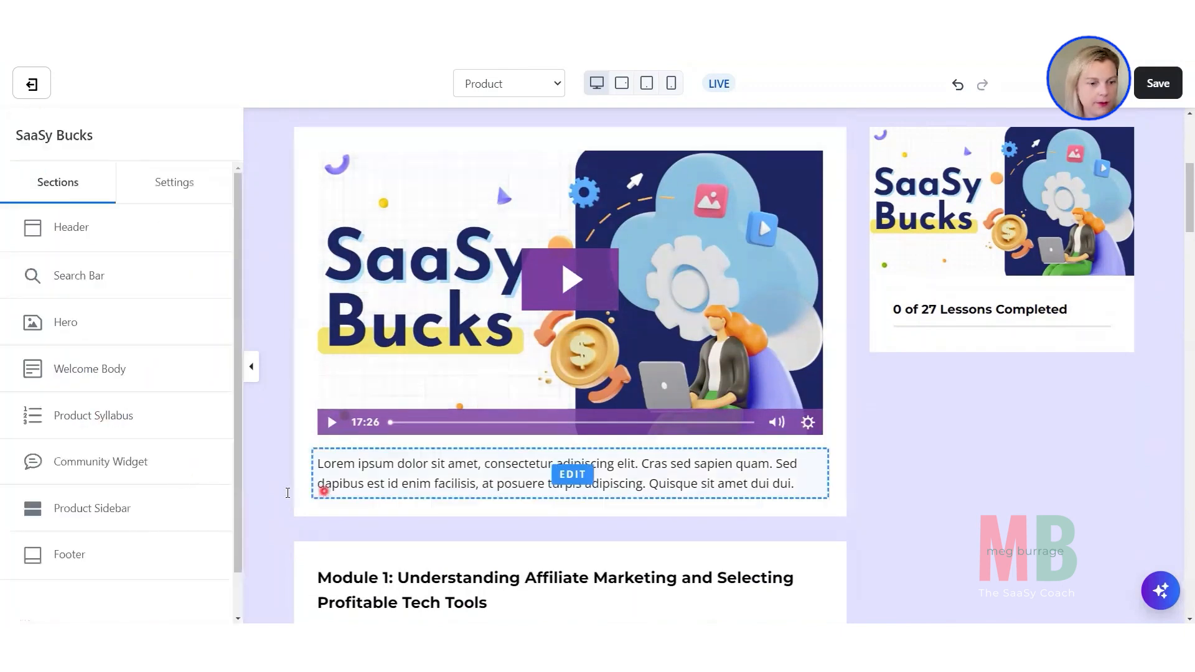
# - Add a Start Button block below the Text block in the Welcome Body, keeping its default settings
pyautogui.click(35, 127)
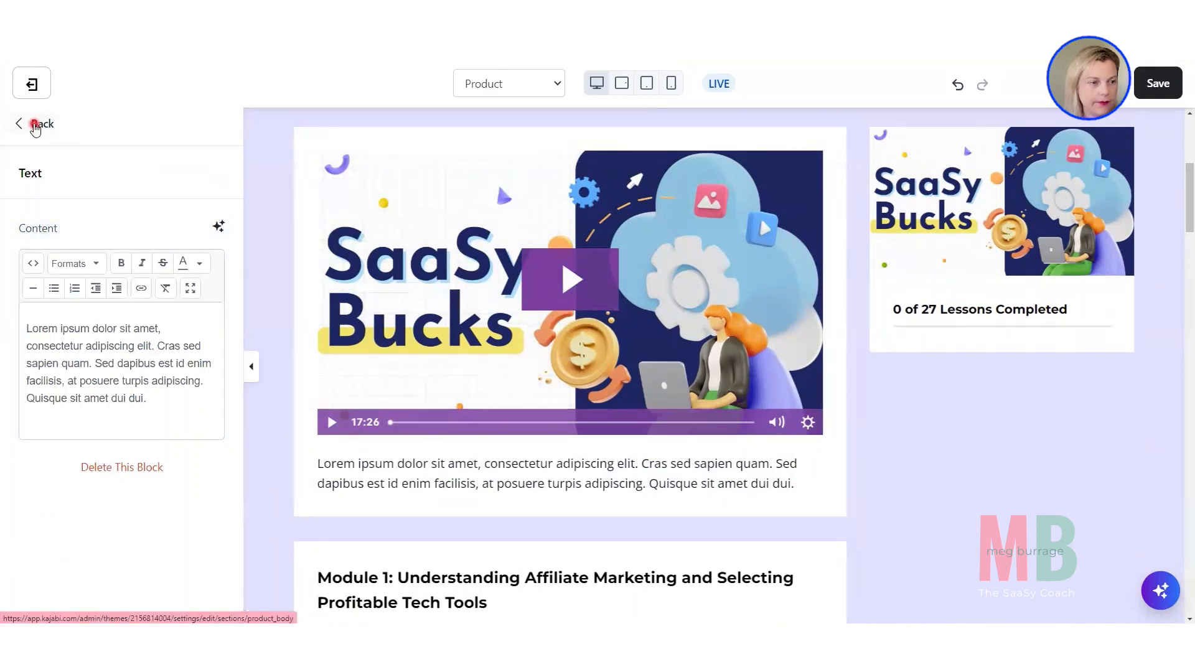
pyautogui.click(79, 490)
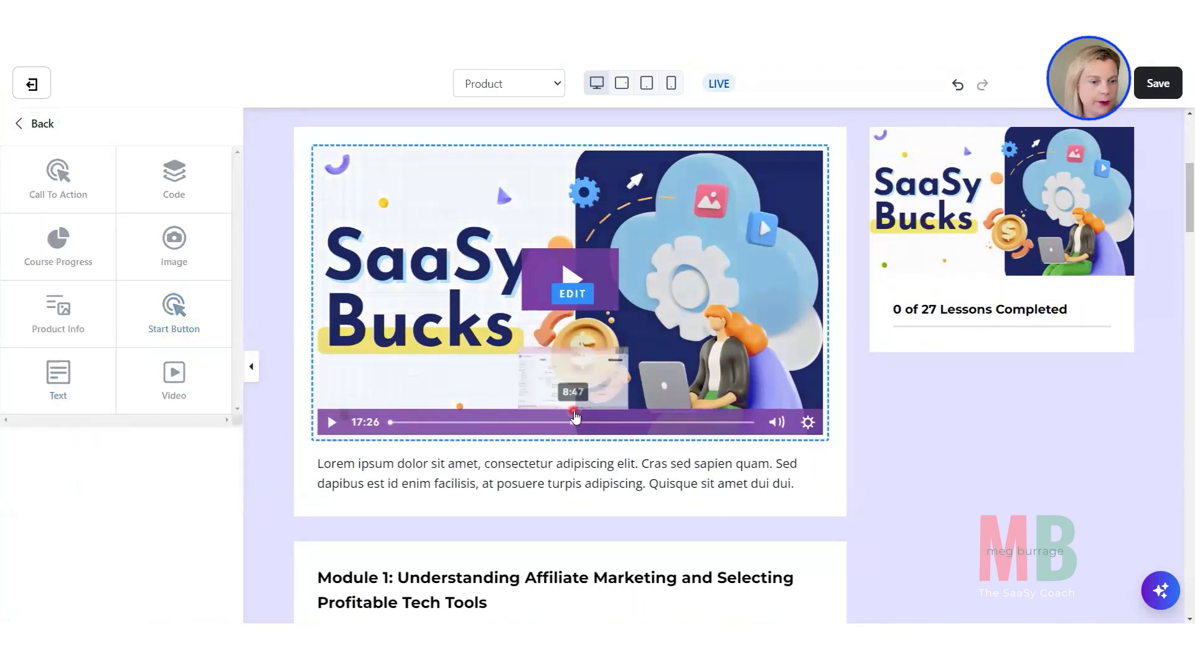
pyautogui.scroll(6, 575, 418)
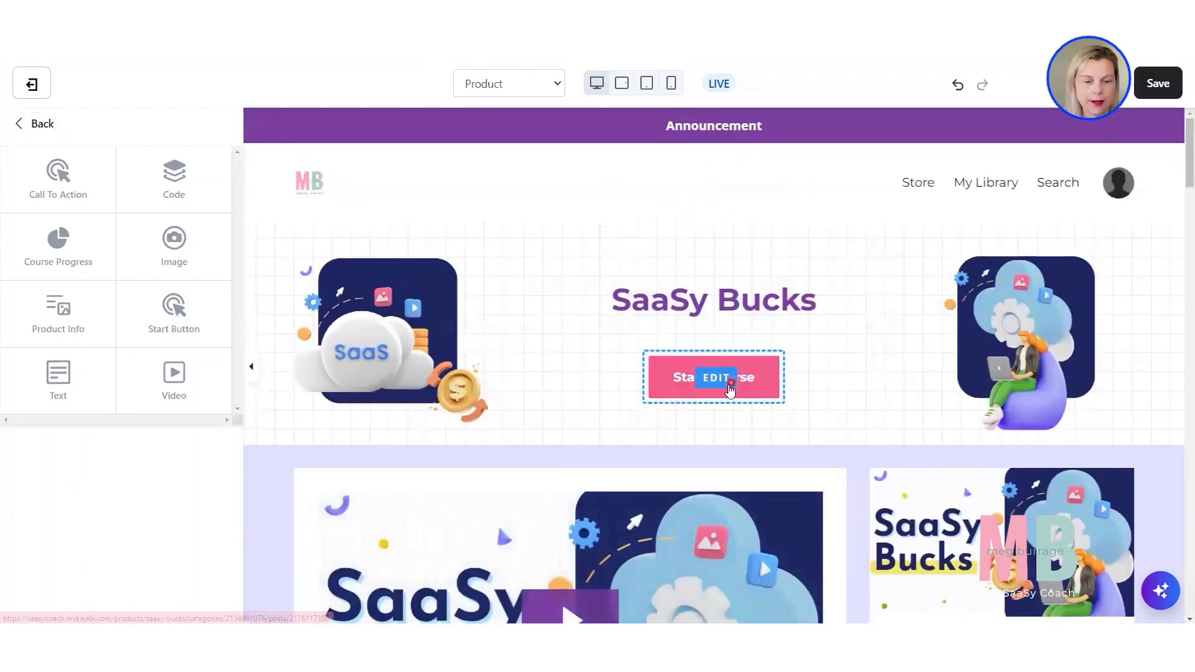
pyautogui.scroll(-4, 539, 443)
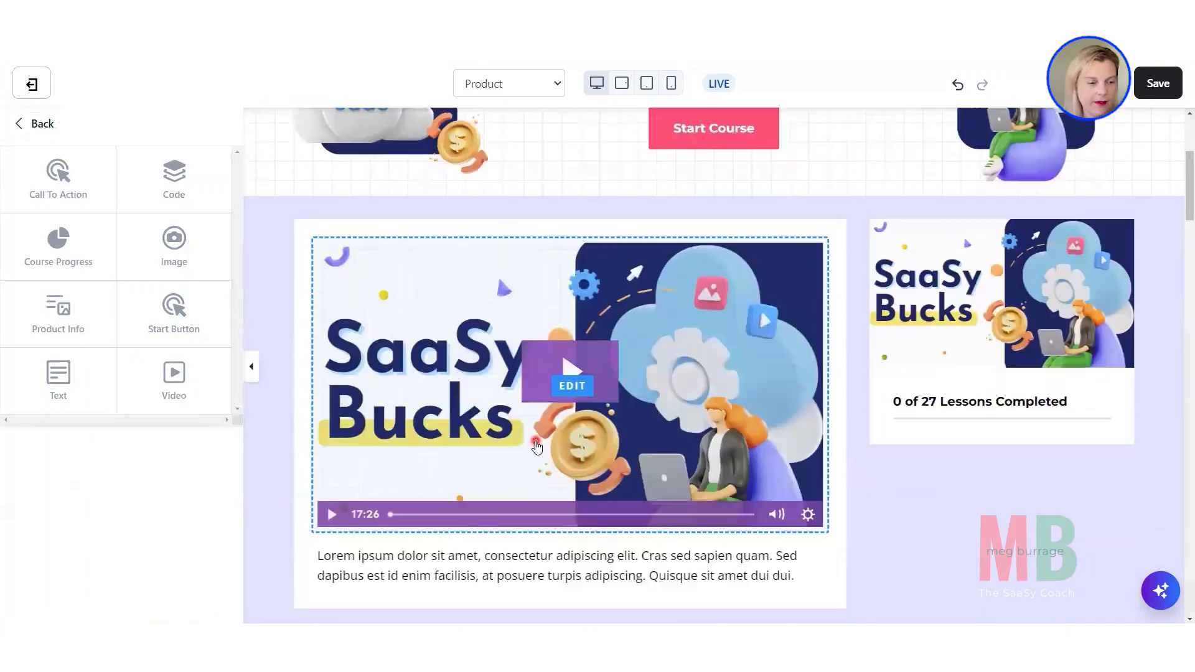
pyautogui.scroll(-5, 537, 452)
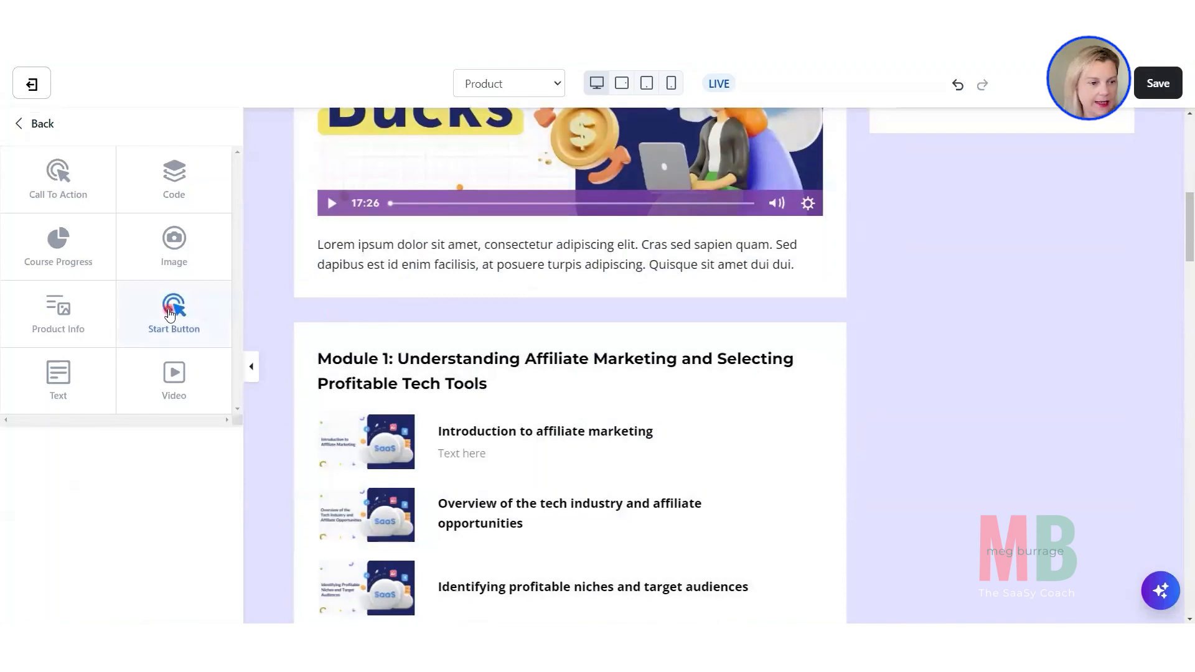
pyautogui.click(170, 313)
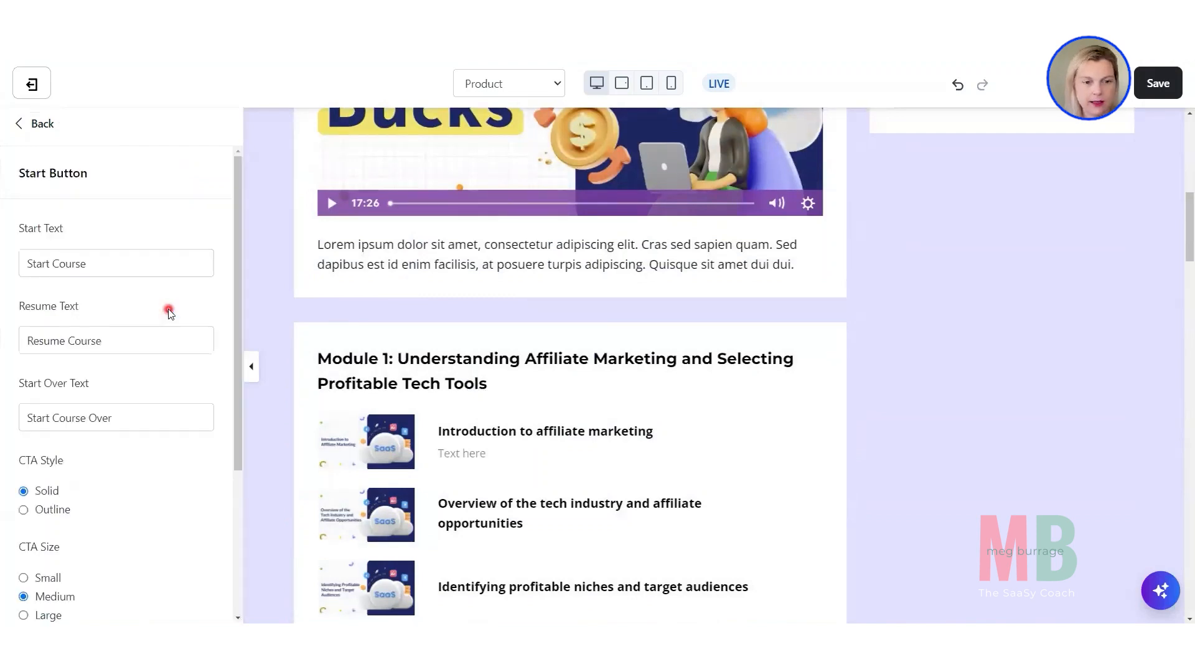
pyautogui.click(43, 124)
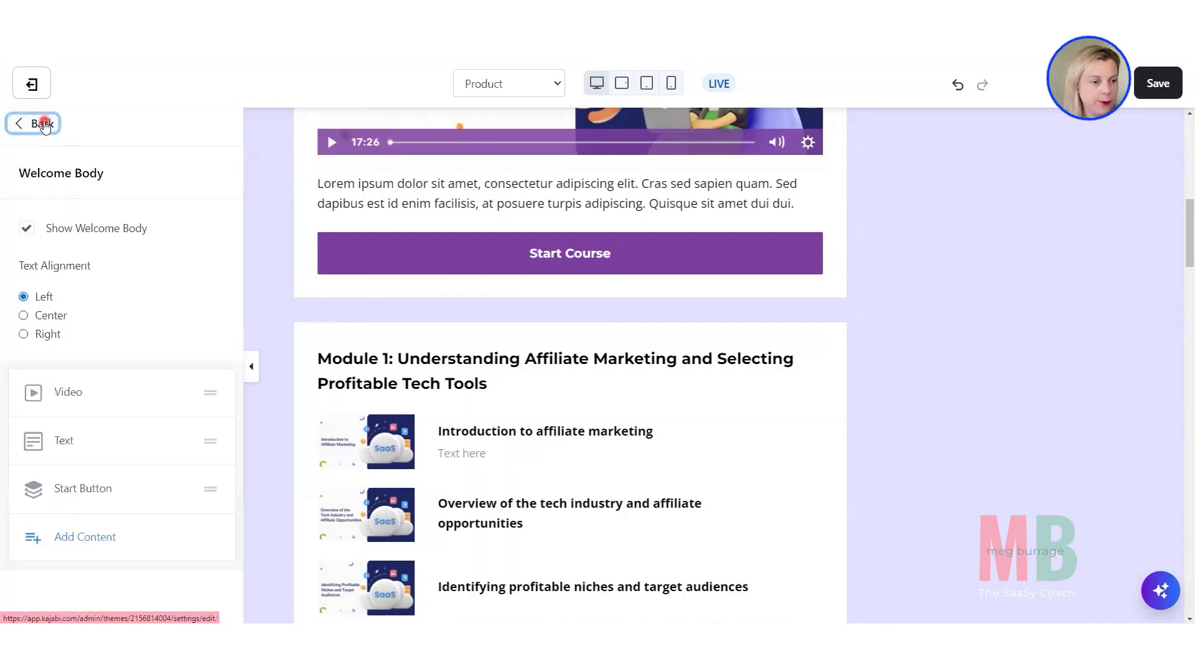
# - Add a Call To Action block to the Welcome Body and set its CTA Style to Outline
pyautogui.click(100, 539)
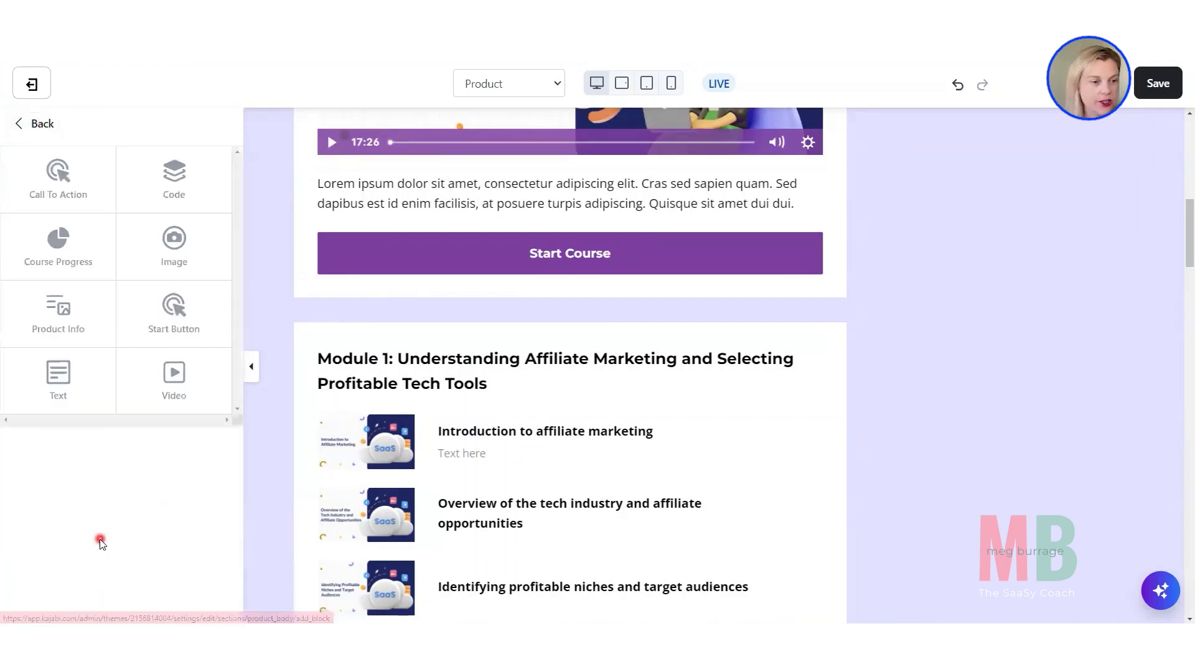
pyautogui.click(156, 337)
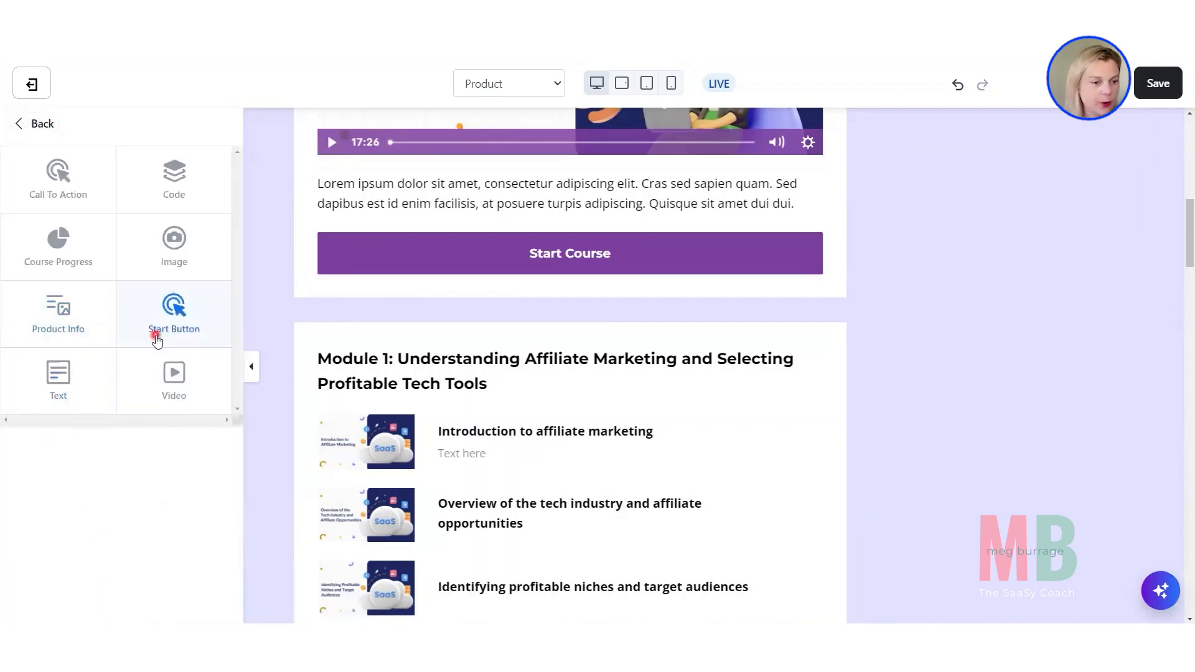
pyautogui.click(42, 158)
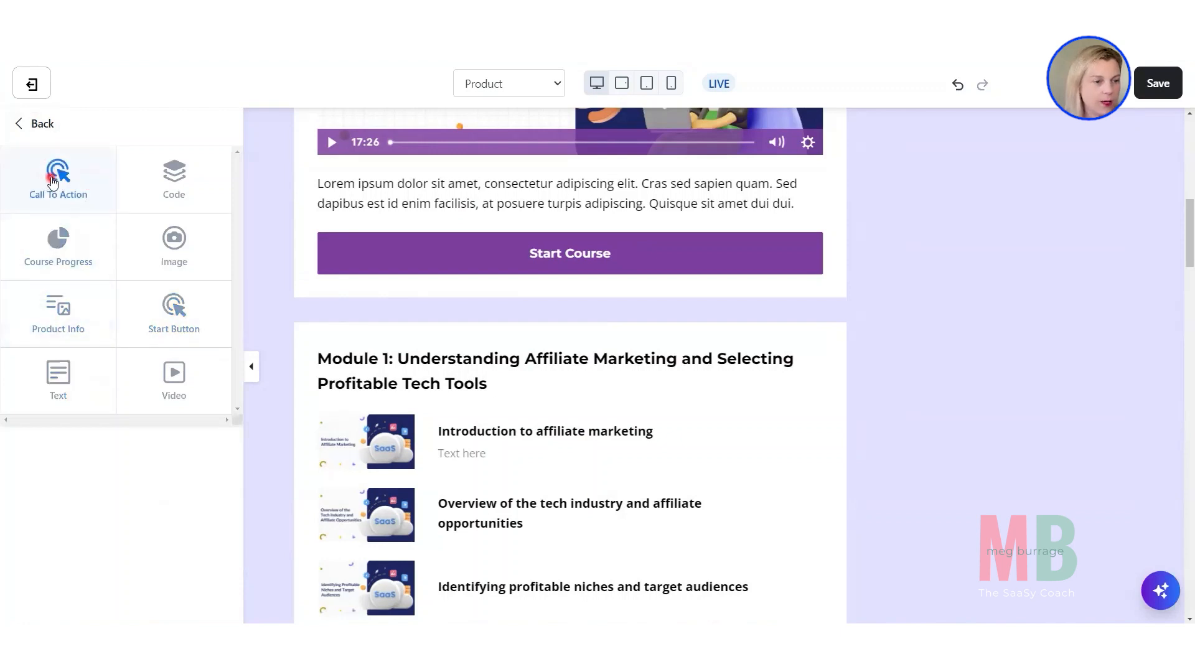
pyautogui.click(150, 306)
pyautogui.click(56, 171)
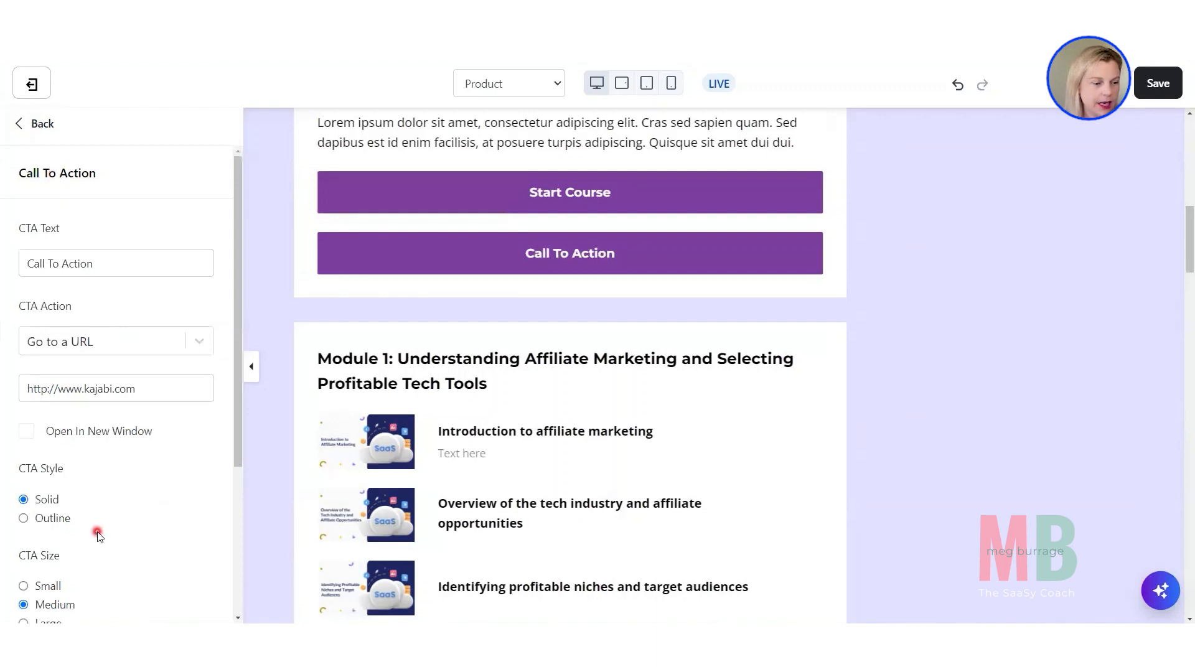
pyautogui.click(39, 522)
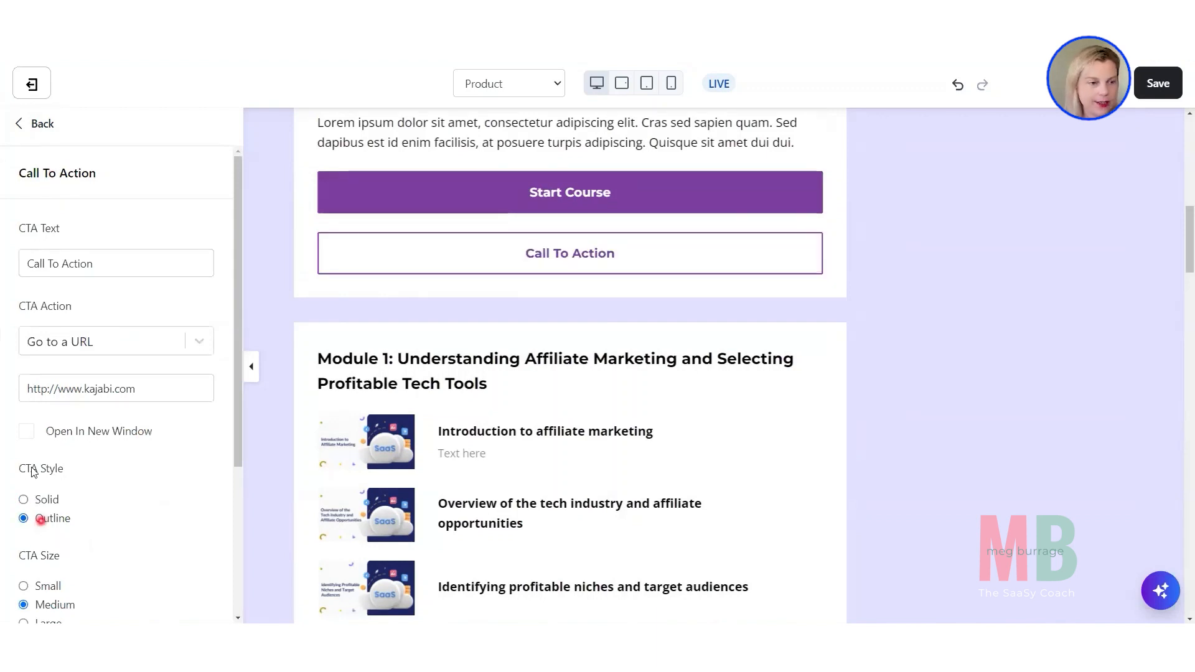
# - Set the Call To Action's text to "Download Your Workbook" and its action to Download a file
pyautogui.tripleClick(70, 266)
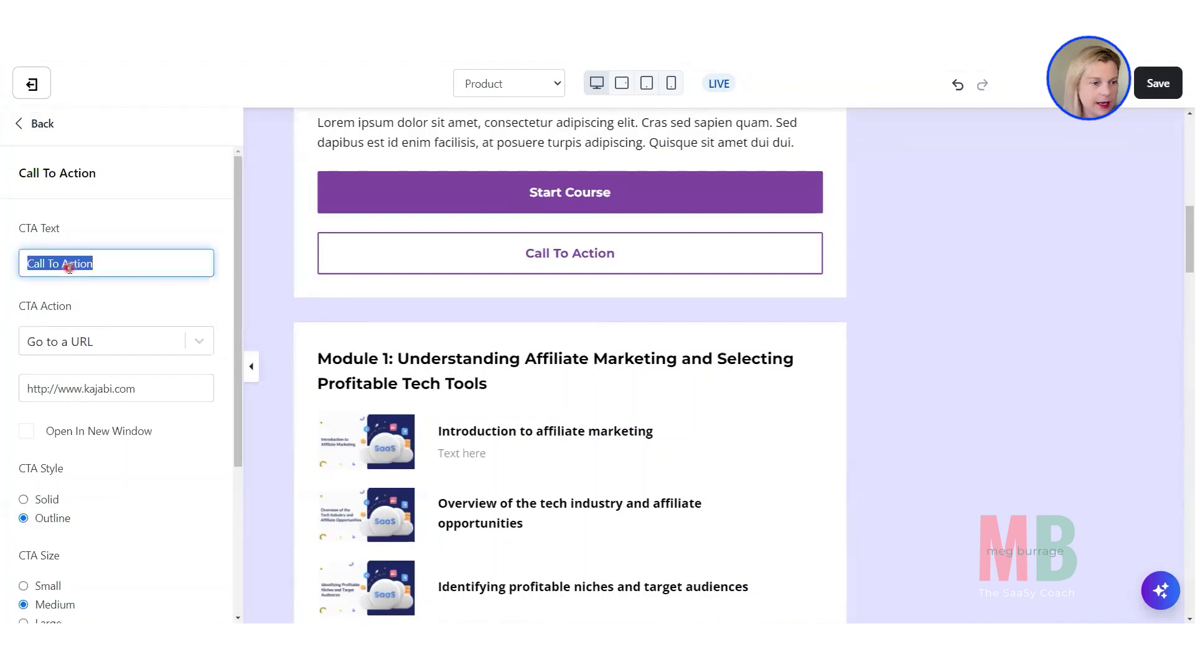
pyautogui.write('Dowbl')
pyautogui.write('ad Your Workbook')
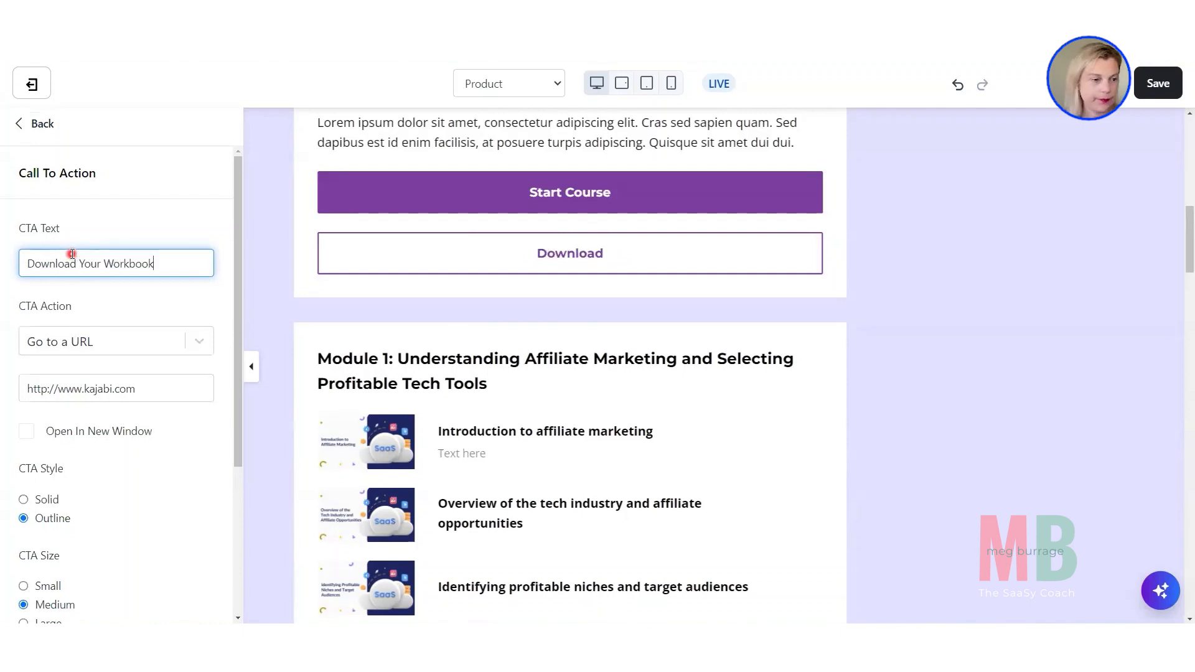
pyautogui.click(77, 350)
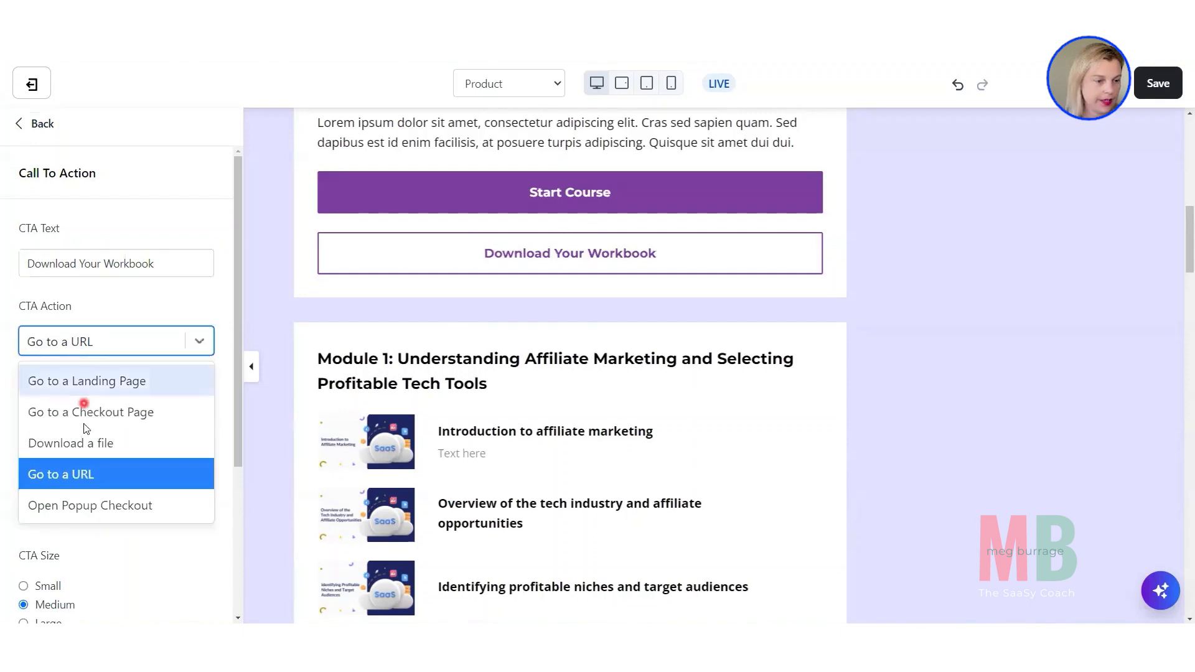
pyautogui.click(81, 440)
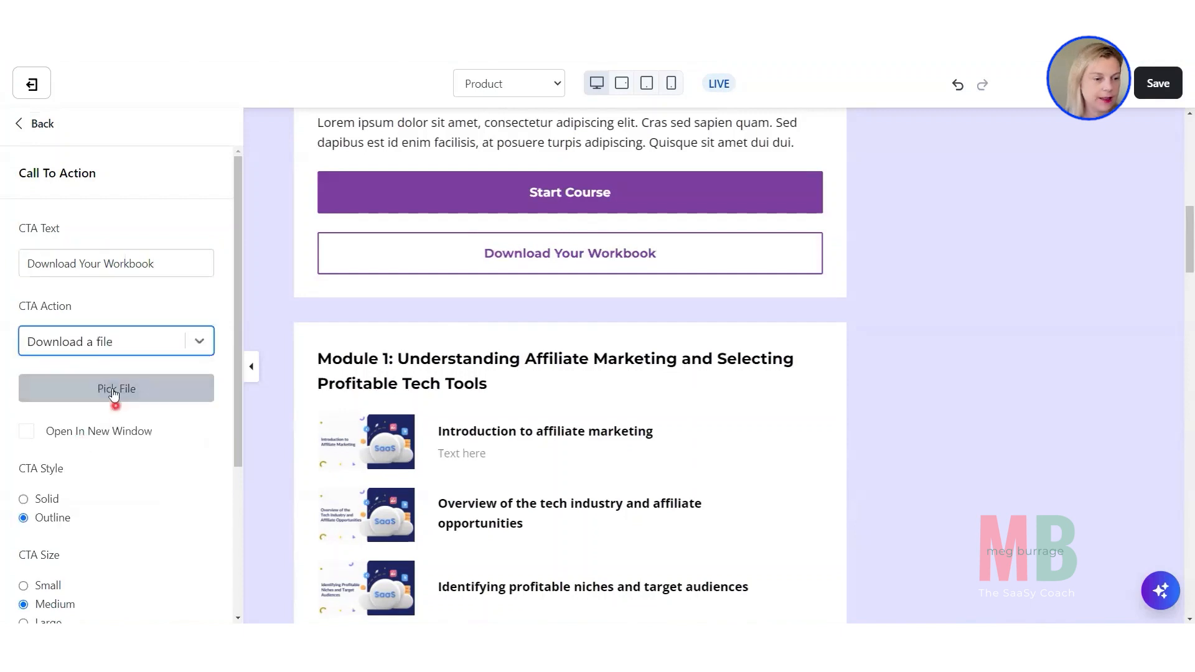
# - Make the Call To Action open in a new window and return to the Welcome Body settings
pyautogui.rightClick(29, 436)
pyautogui.click(33, 440)
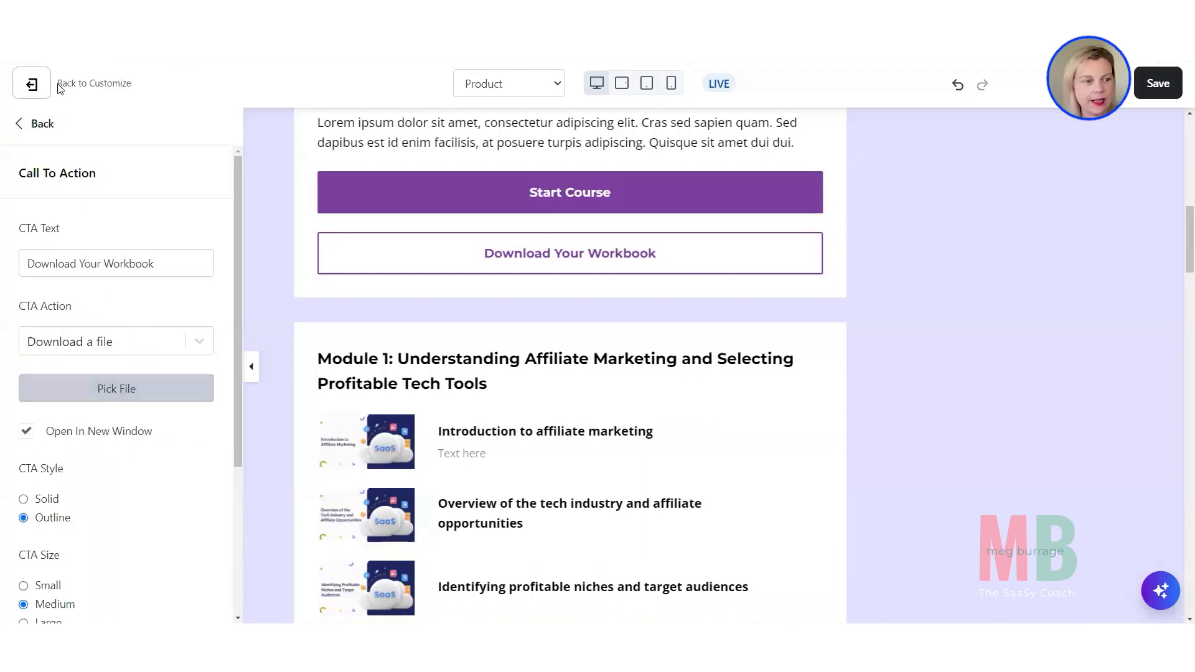
pyautogui.rightClick(39, 126)
pyautogui.click(38, 125)
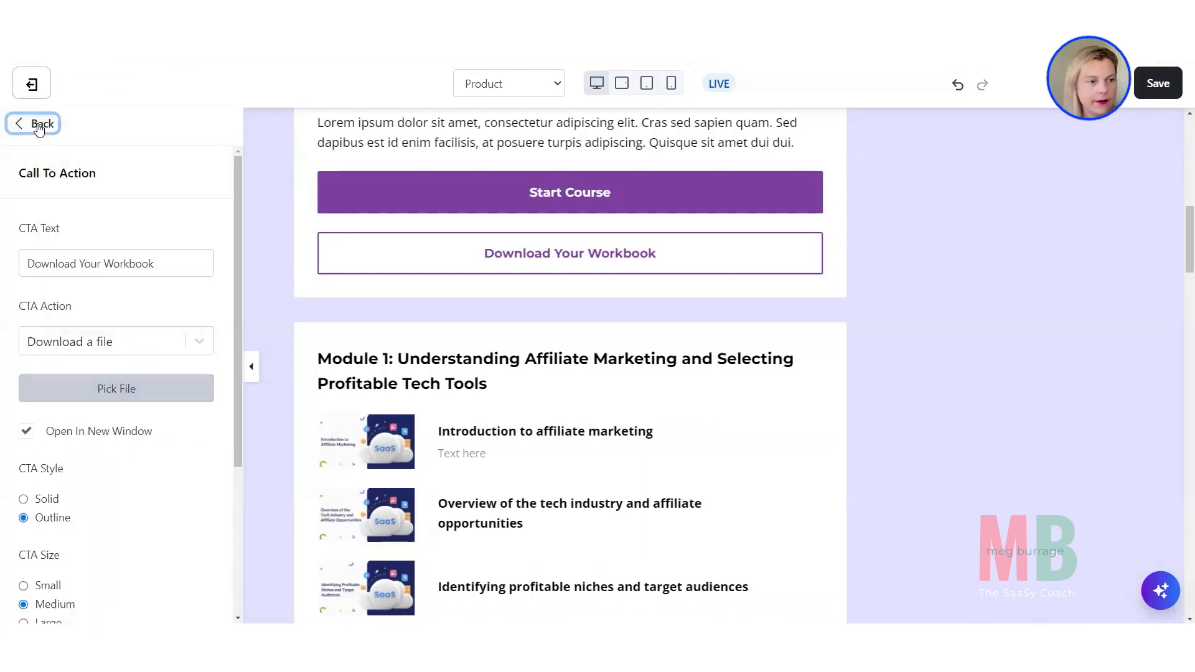
pyautogui.click(38, 124)
# - Add a Course Progress block to the Welcome Body and move it between the Text and Start Button blocks
pyautogui.scroll(1, 674, 477)
pyautogui.scroll(7, 675, 479)
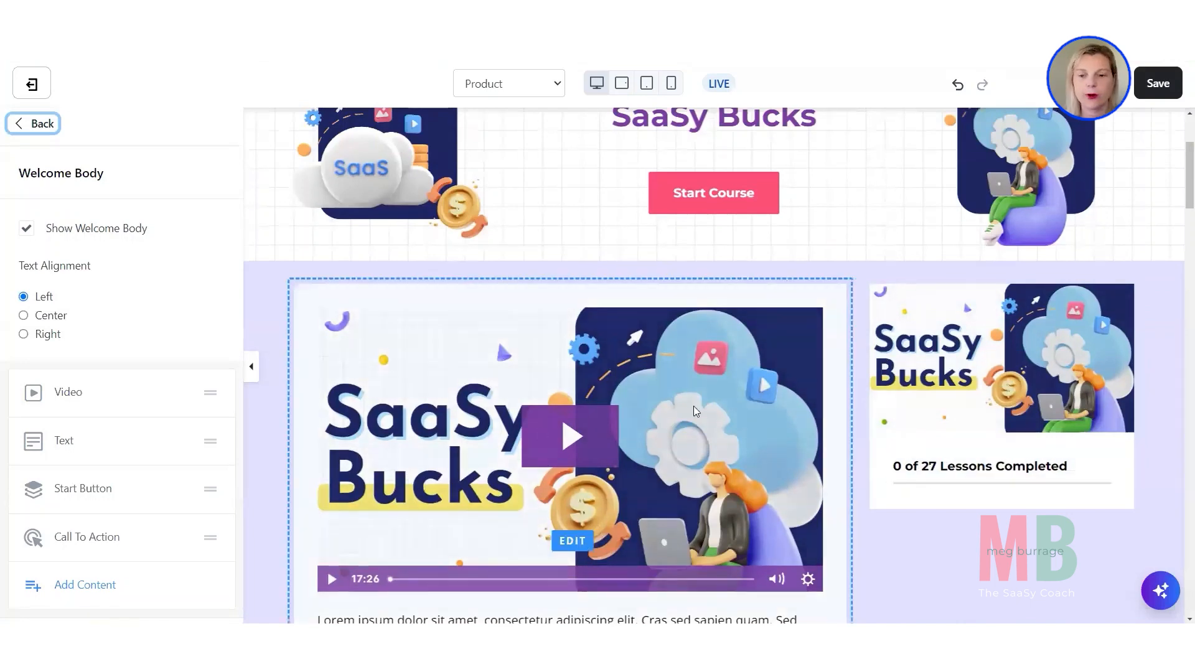
pyautogui.scroll(-2, 789, 402)
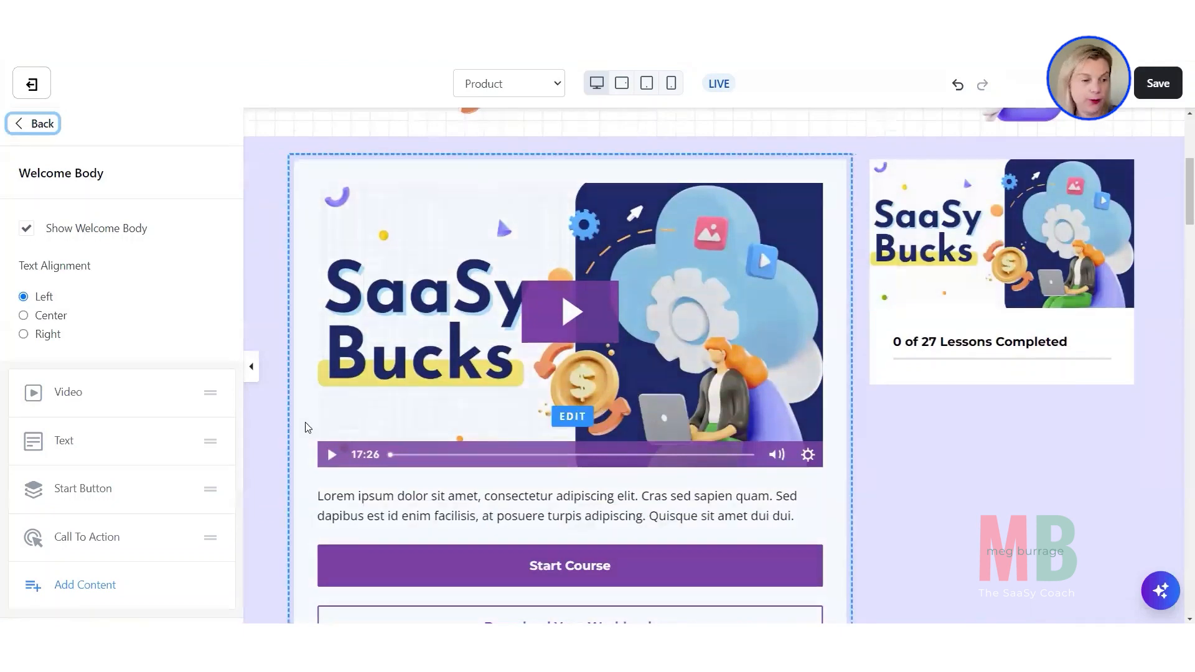
pyautogui.scroll(-2, 309, 427)
pyautogui.click(73, 588)
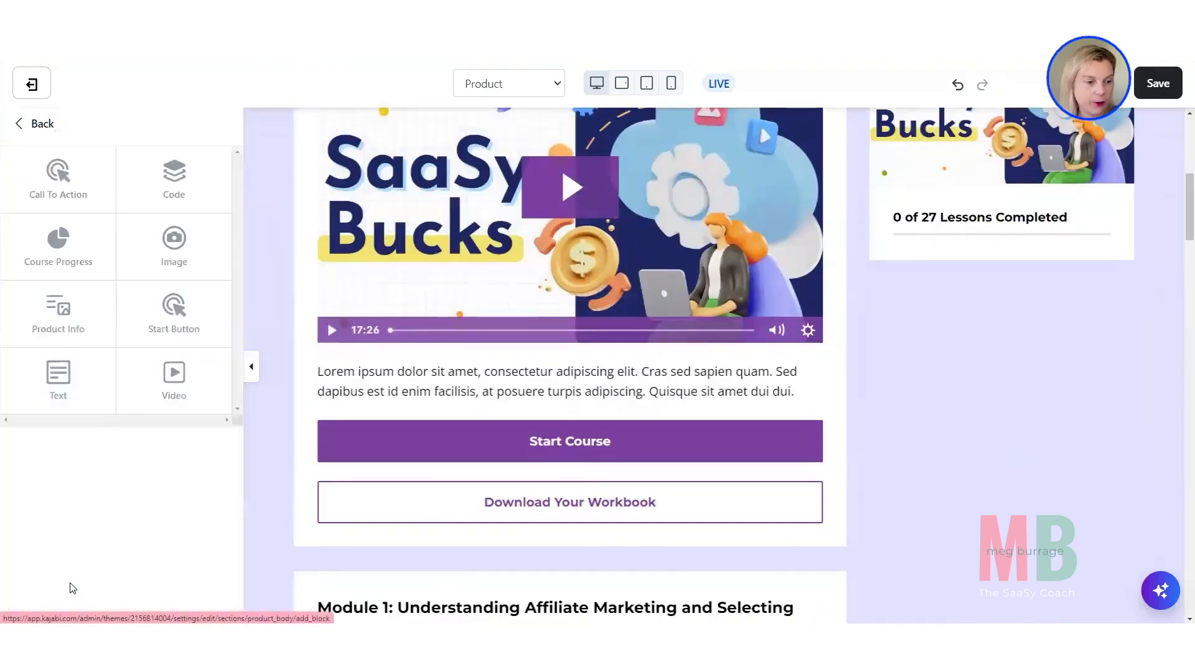
pyautogui.click(53, 241)
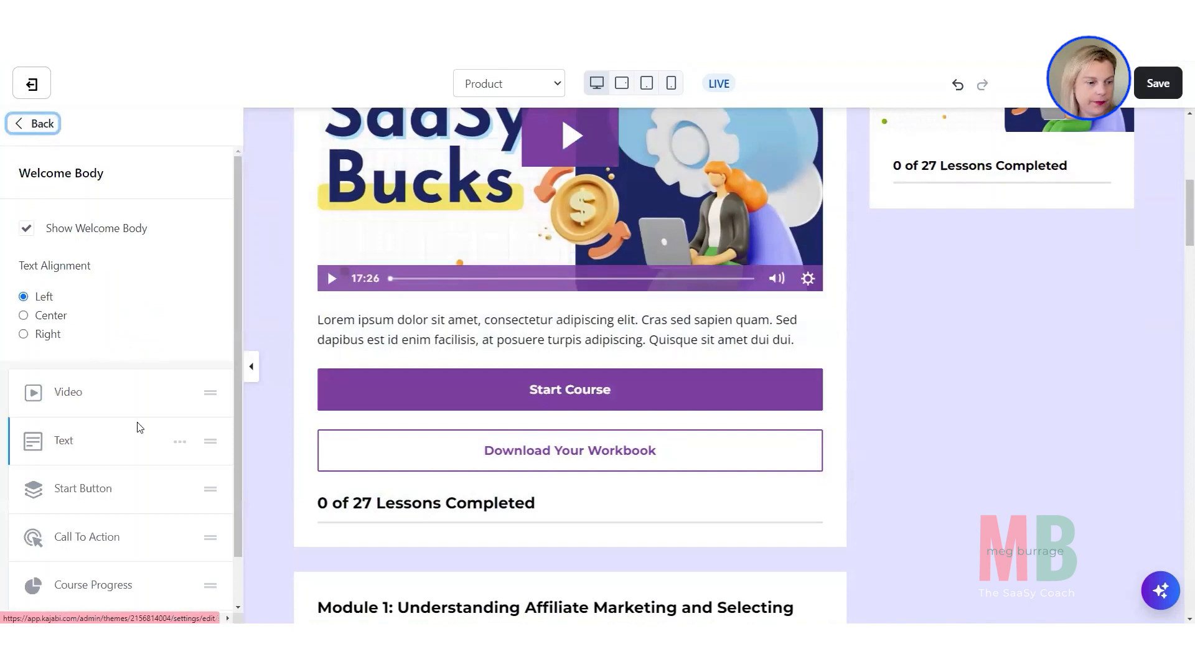
pyautogui.scroll(-1, 139, 427)
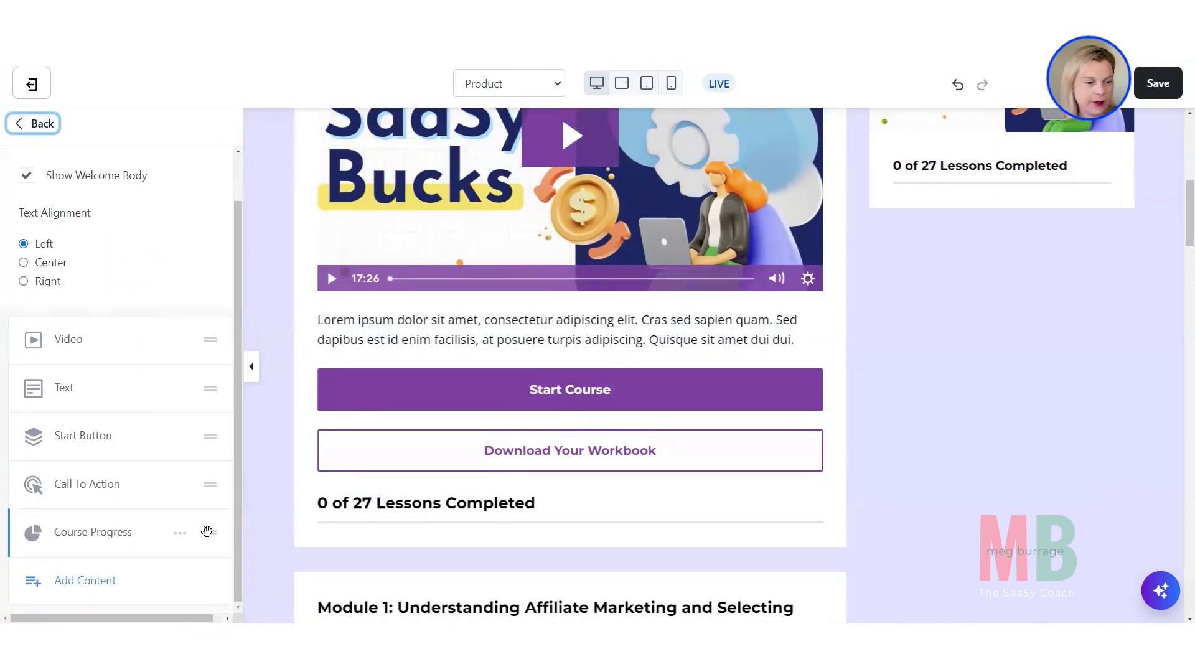
pyautogui.moveTo(208, 534); pyautogui.dragTo(202, 434)
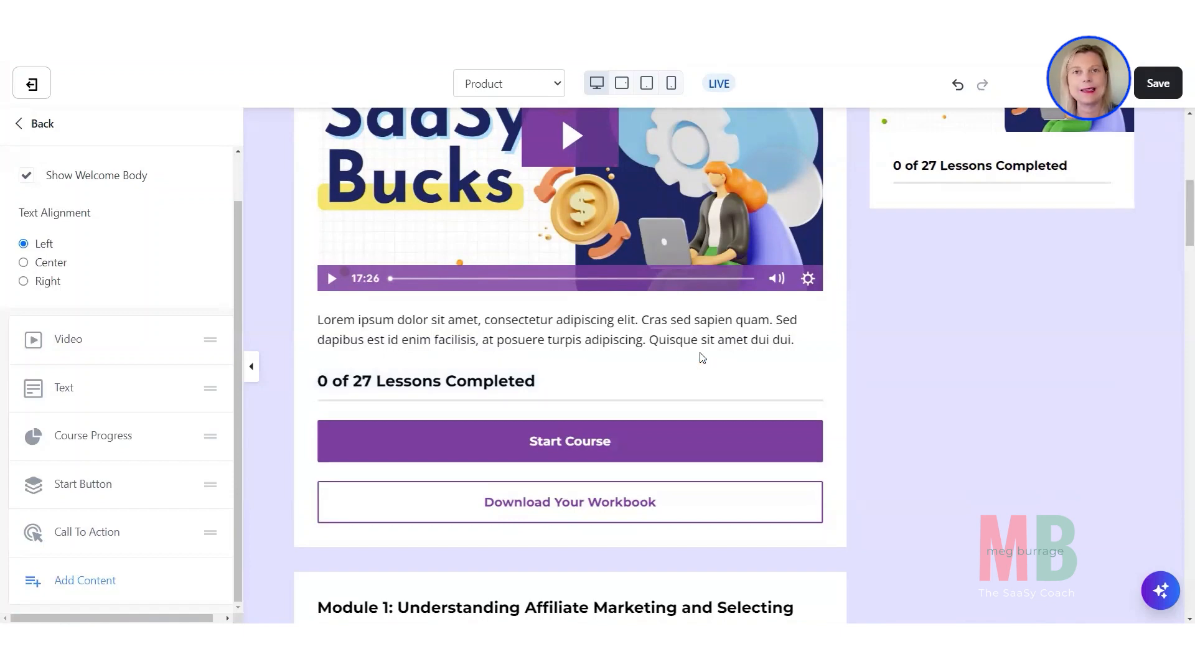
pyautogui.scroll(3, 653, 468)
pyautogui.scroll(-2, 652, 468)
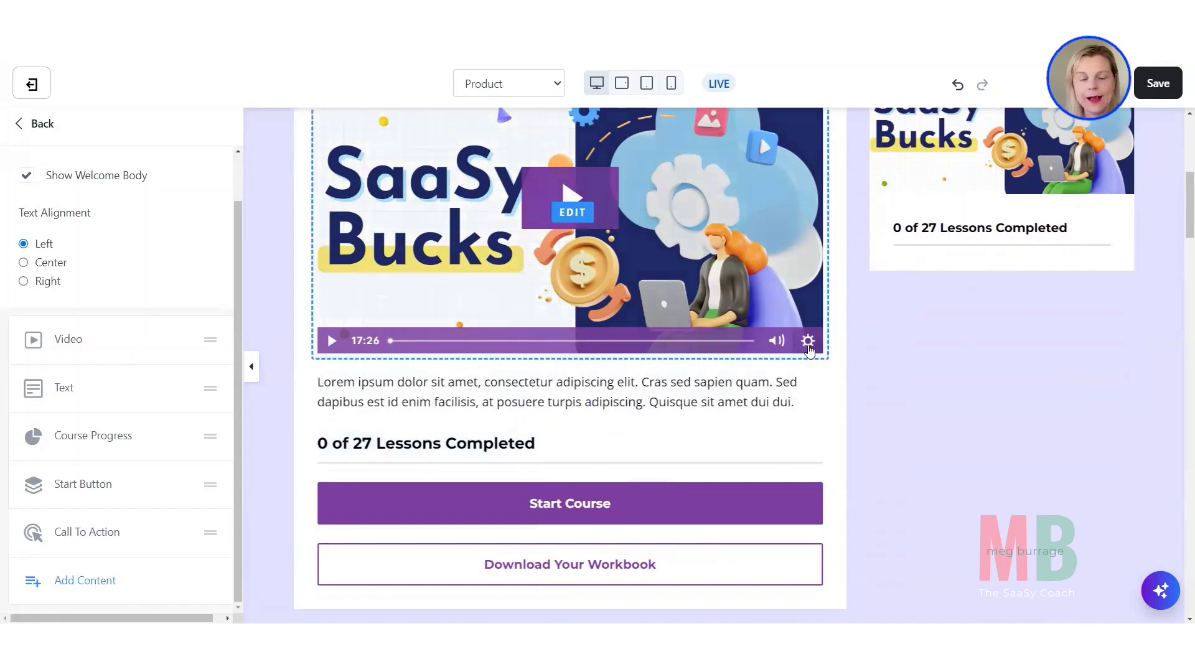
pyautogui.scroll(-2, 573, 341)
pyautogui.scroll(-2, 573, 341)
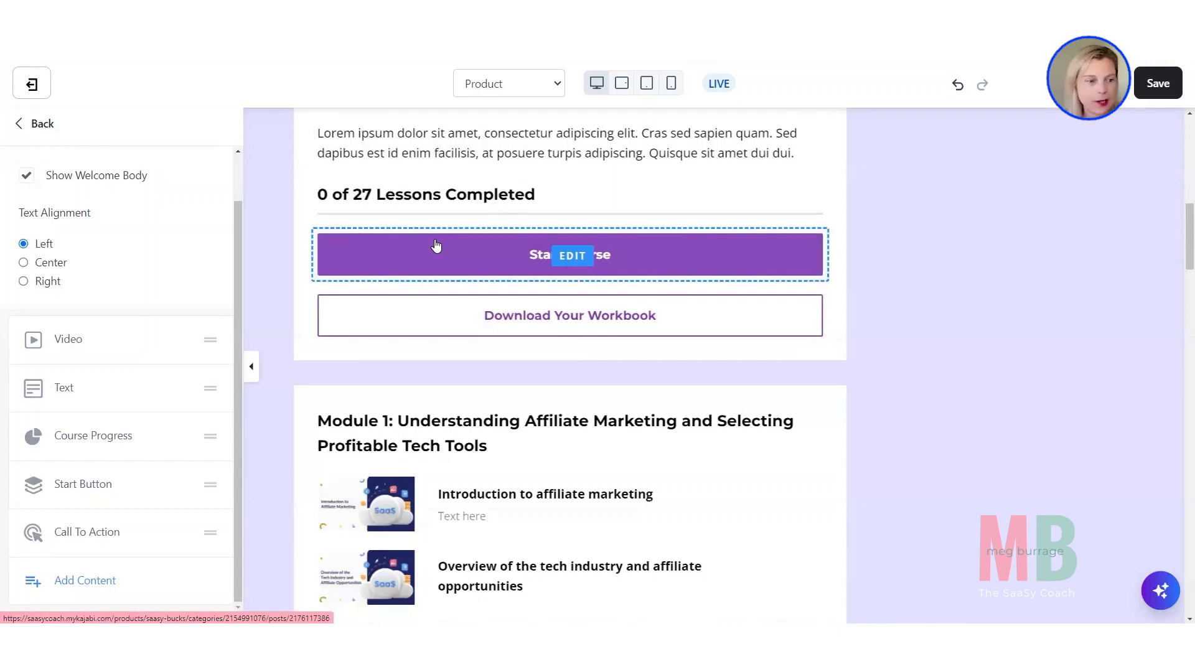
# - Review the Product Syllabus layout, set its Syllabus Type to Categories, and return to the section list
pyautogui.click(48, 126)
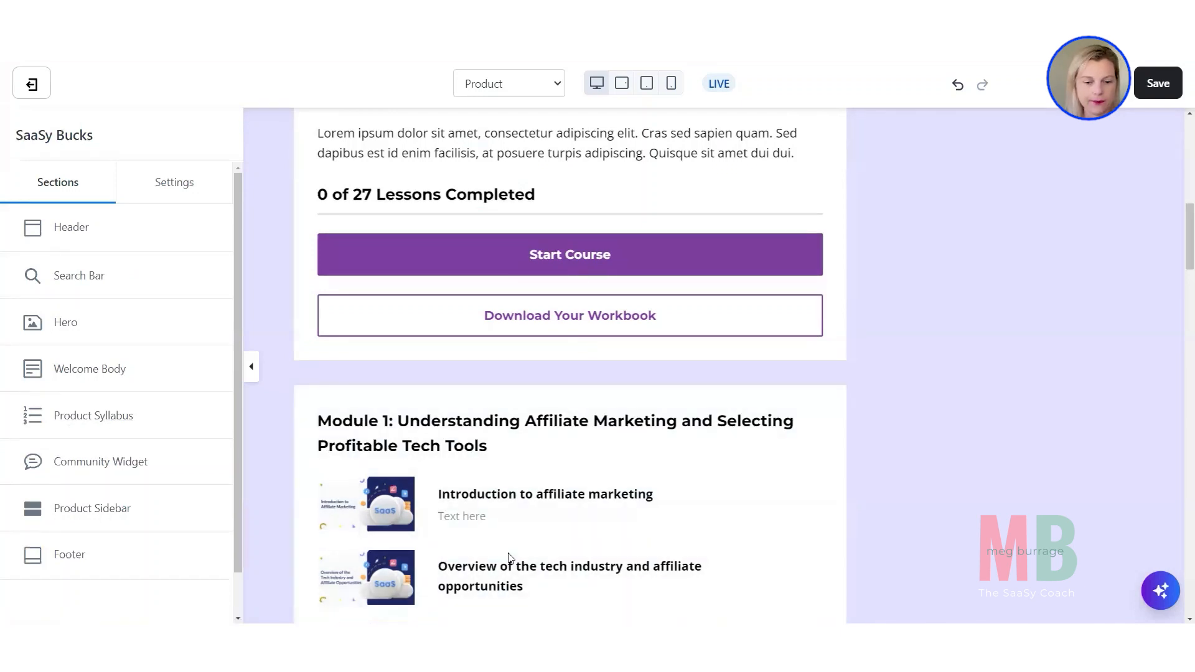
pyautogui.click(83, 417)
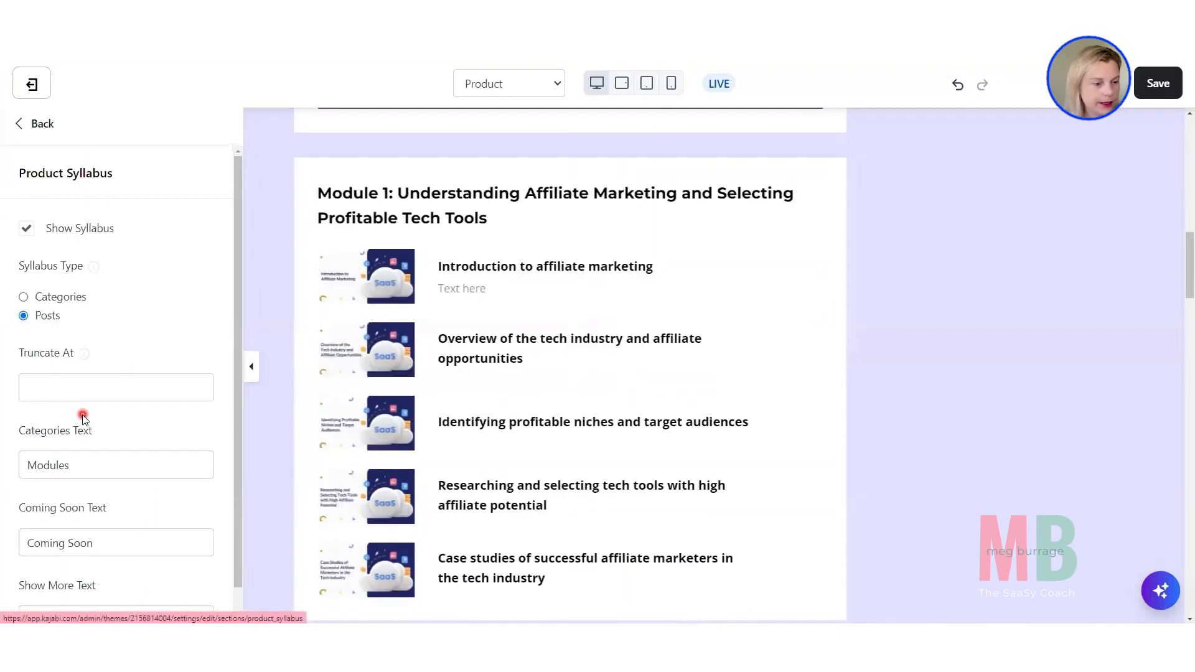
pyautogui.click(23, 317)
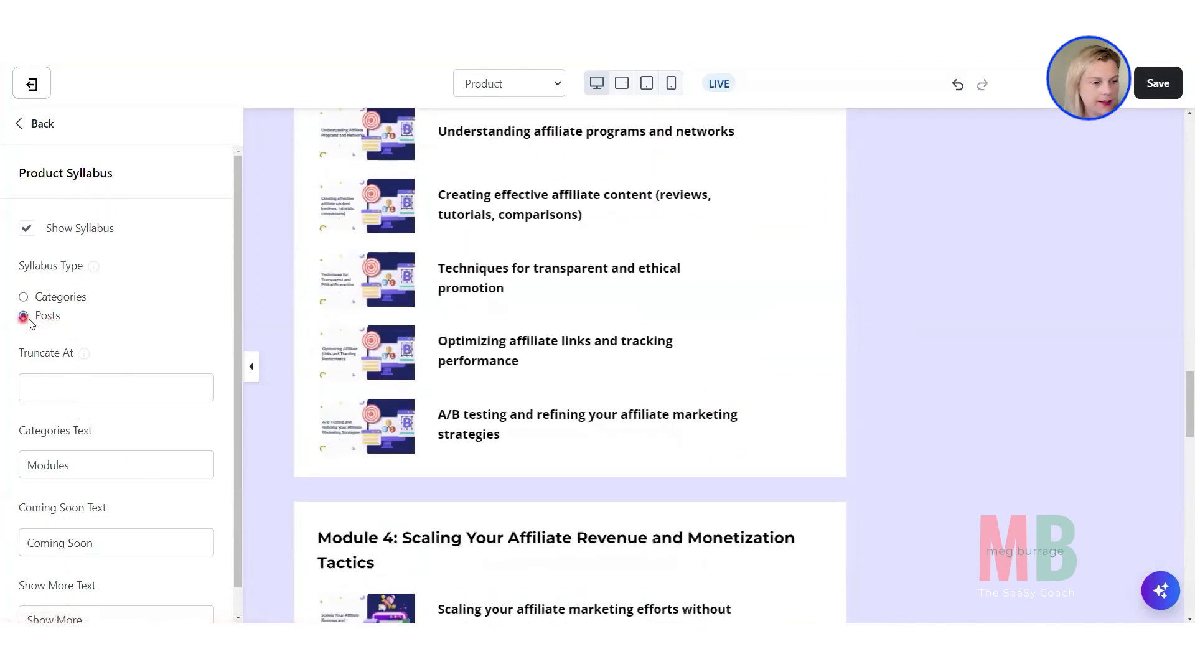
pyautogui.click(557, 517)
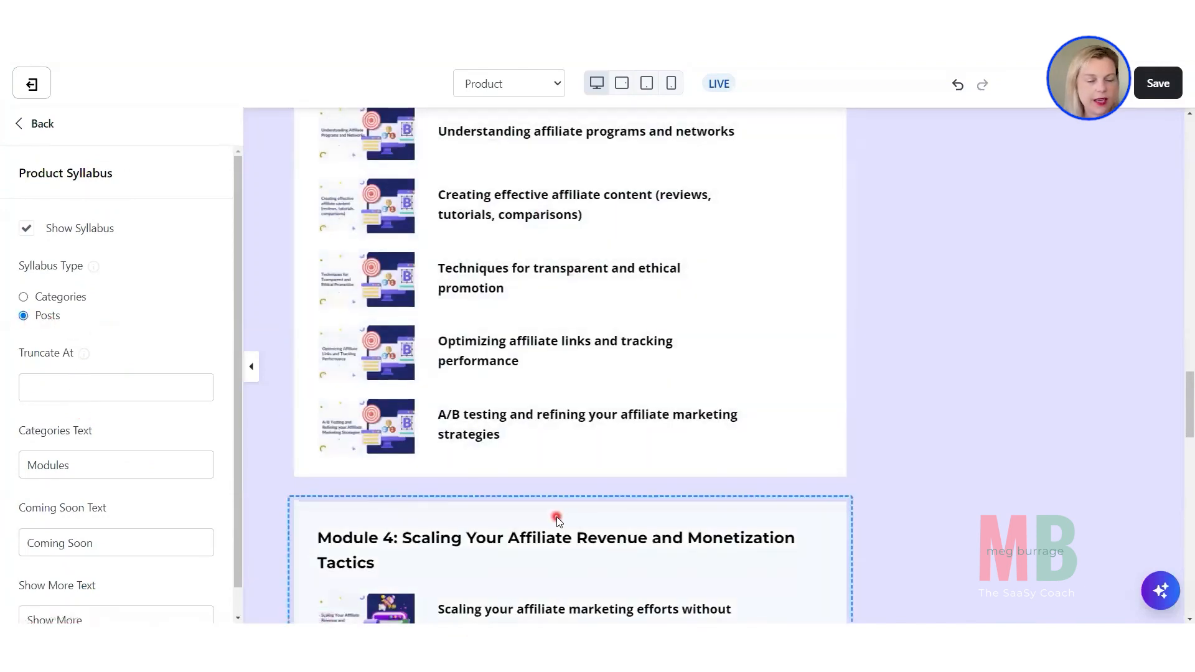
pyautogui.scroll(20, 557, 520)
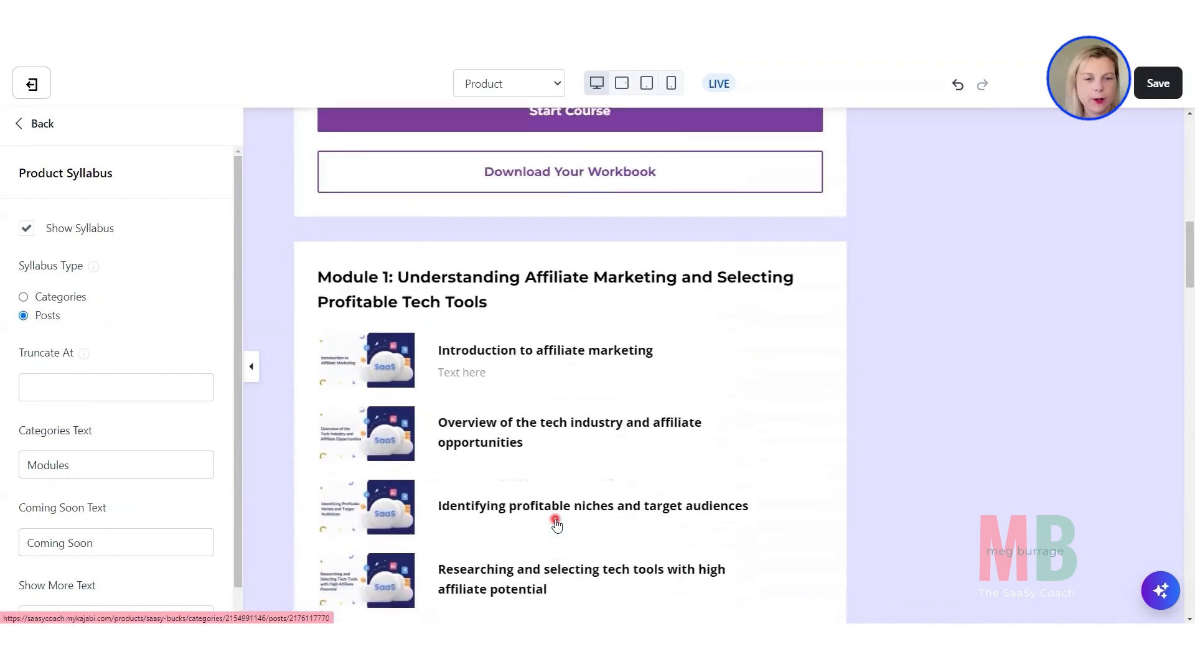
pyautogui.scroll(-4, 456, 447)
pyautogui.scroll(-20, 456, 447)
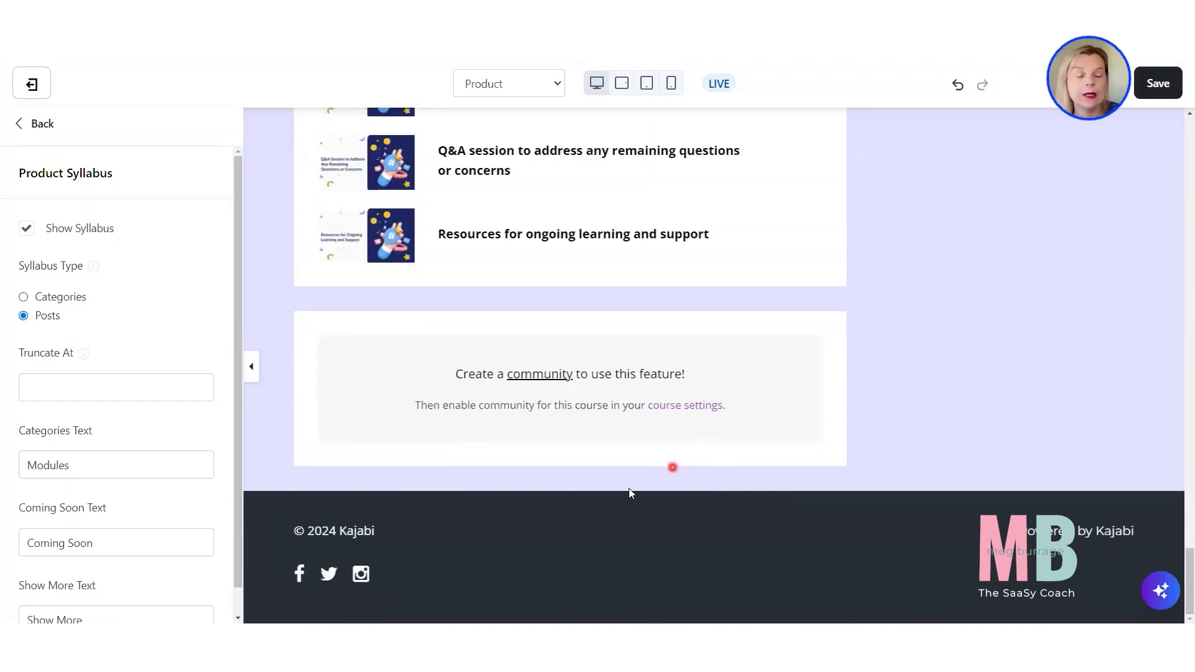
pyautogui.click(66, 304)
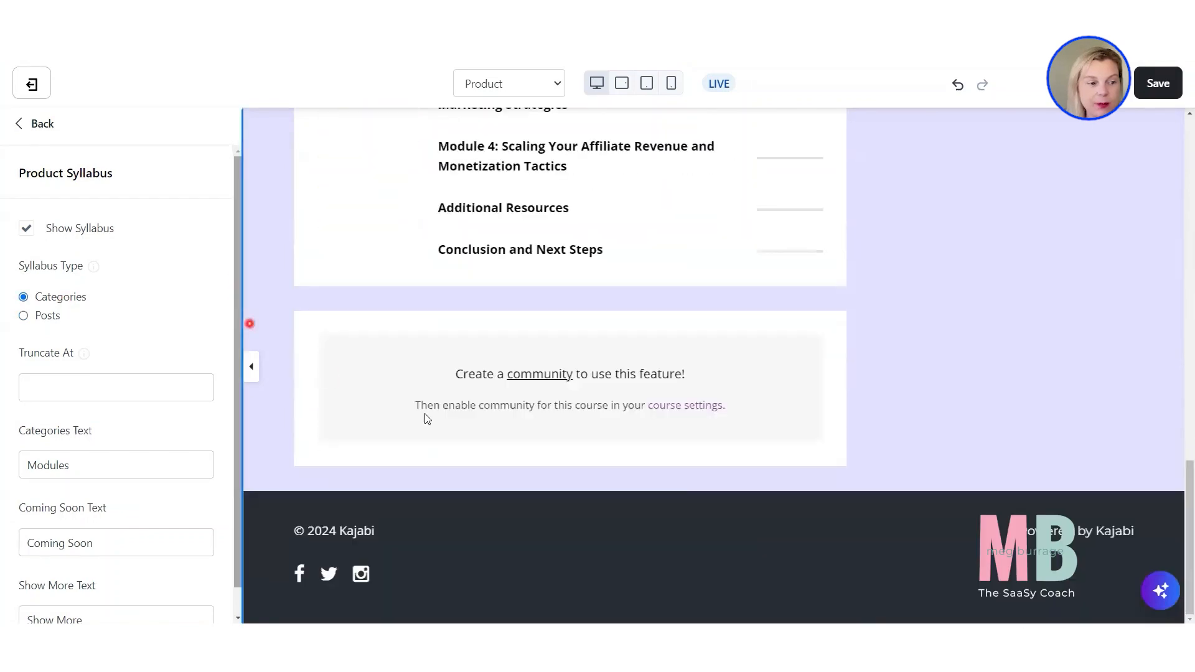
pyautogui.scroll(3, 496, 443)
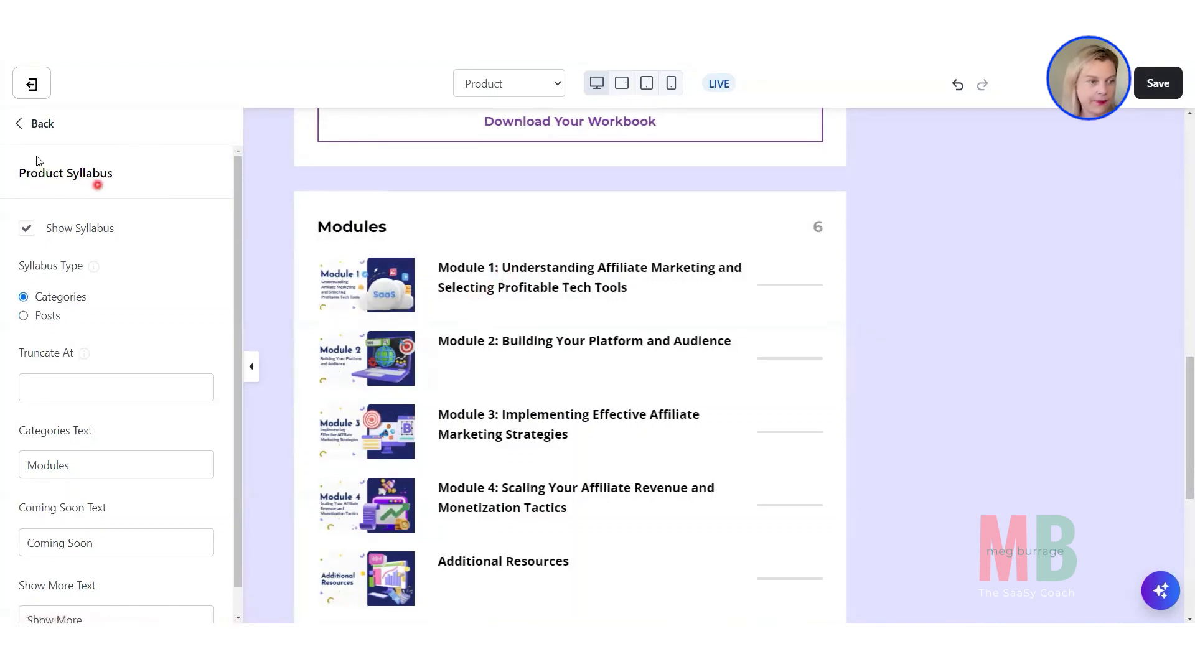
pyautogui.click(35, 128)
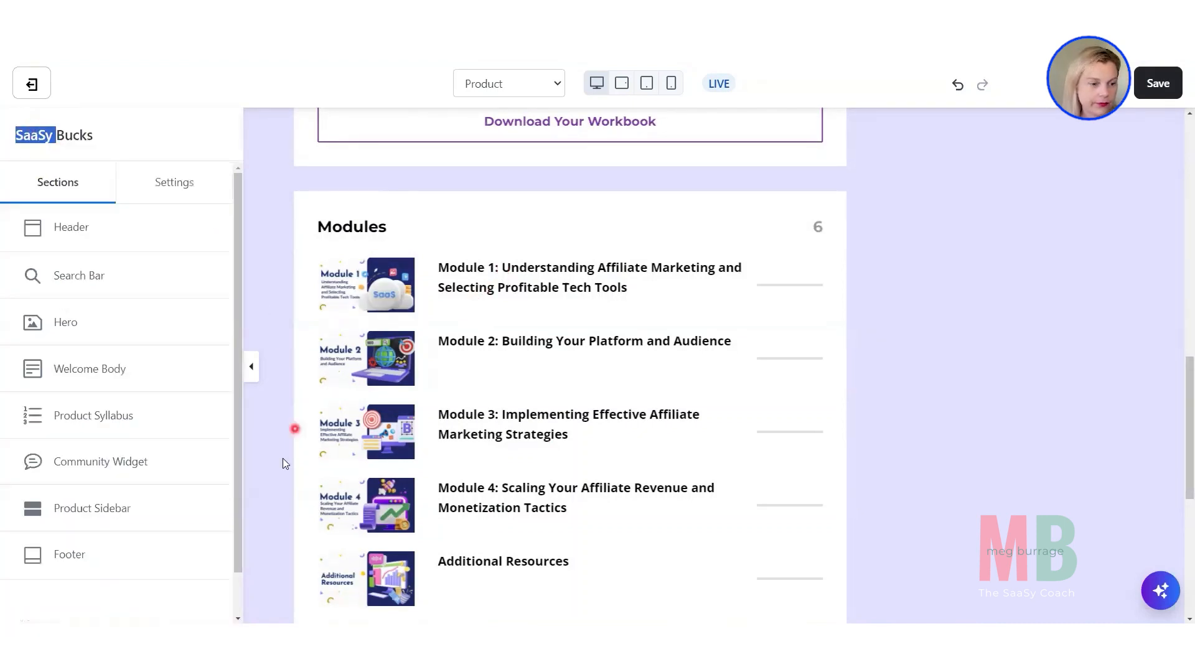
# - Examine the Community Widget's circle, image, title, color and font settings
pyautogui.click(97, 463)
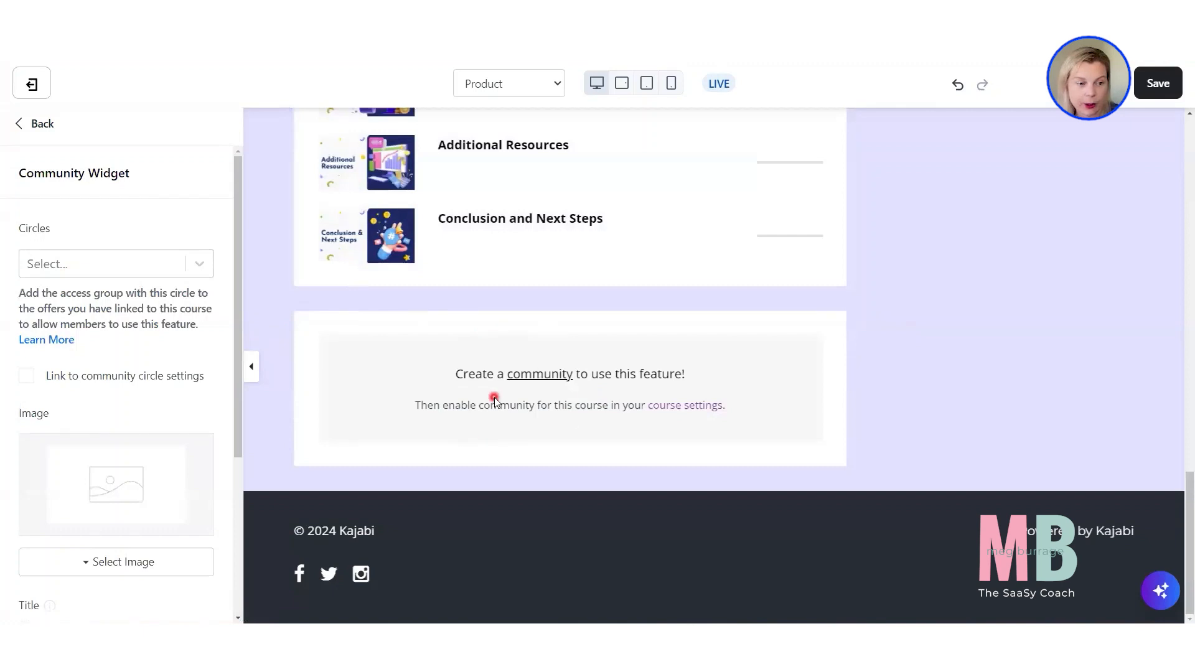
pyautogui.scroll(-4, 104, 439)
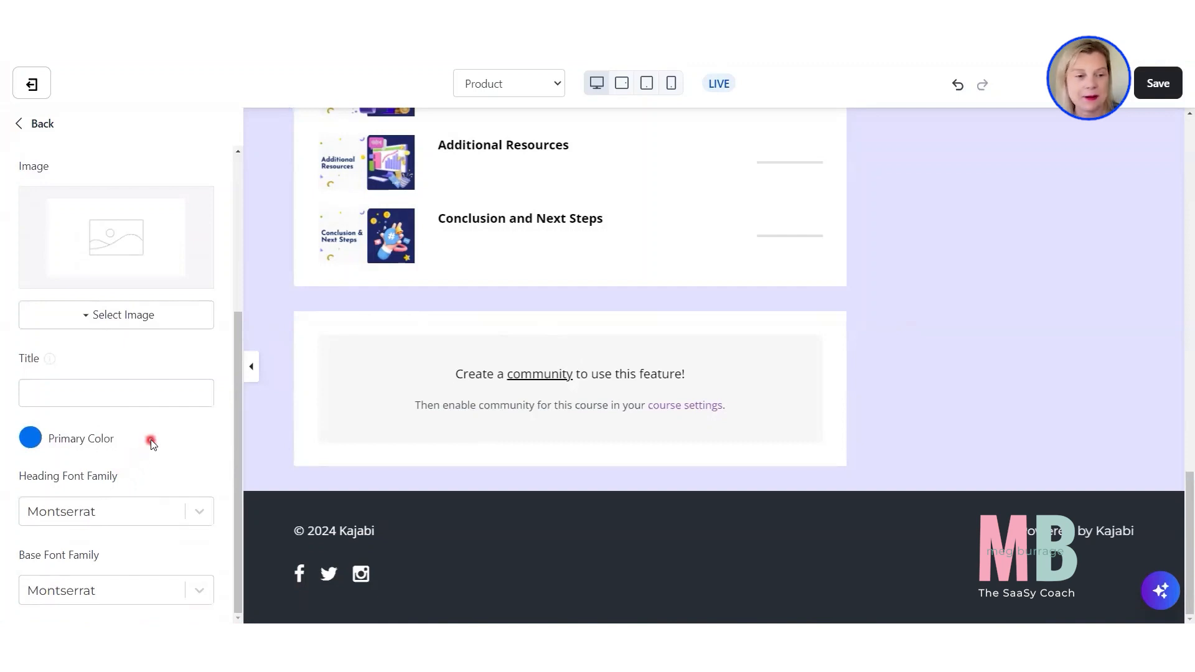
pyautogui.scroll(4, 517, 433)
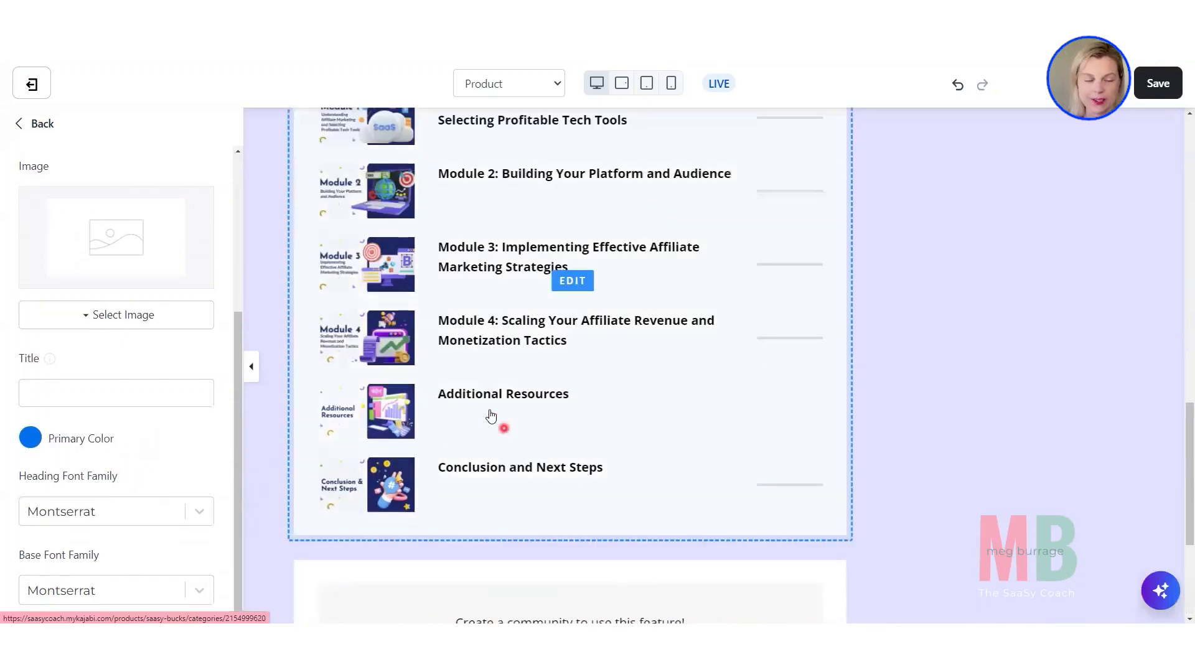
pyautogui.click(43, 123)
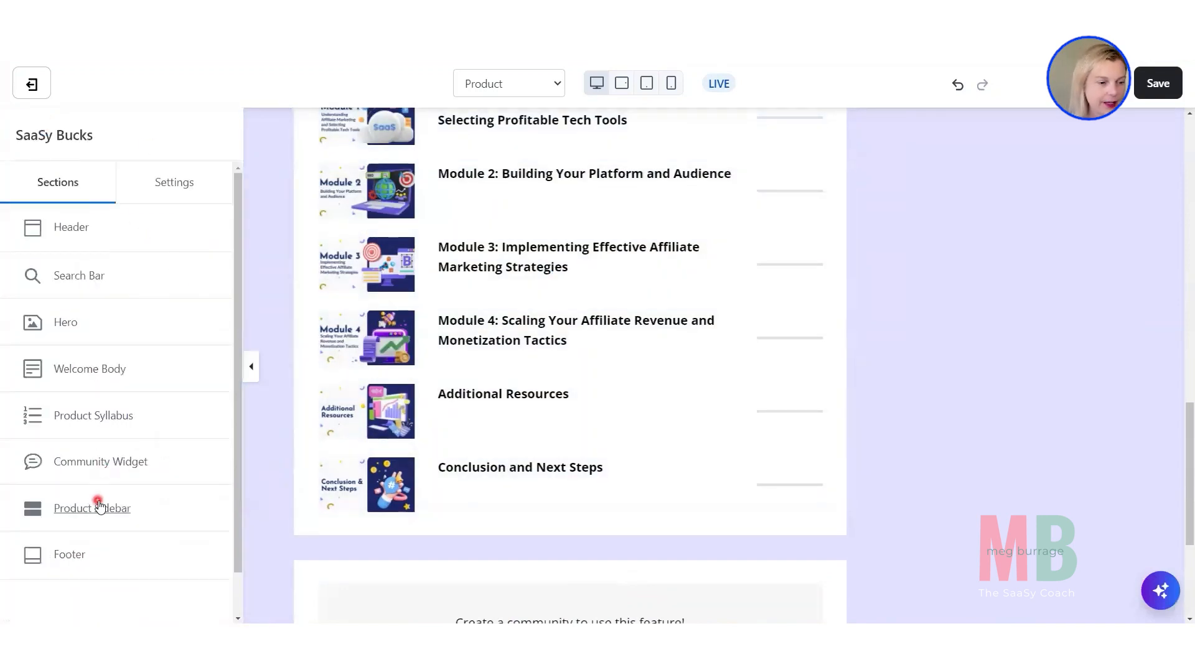
# - In the Product Sidebar's Course Progress block, hide the product image, show it again, and return to the sidebar settings
pyautogui.click(100, 507)
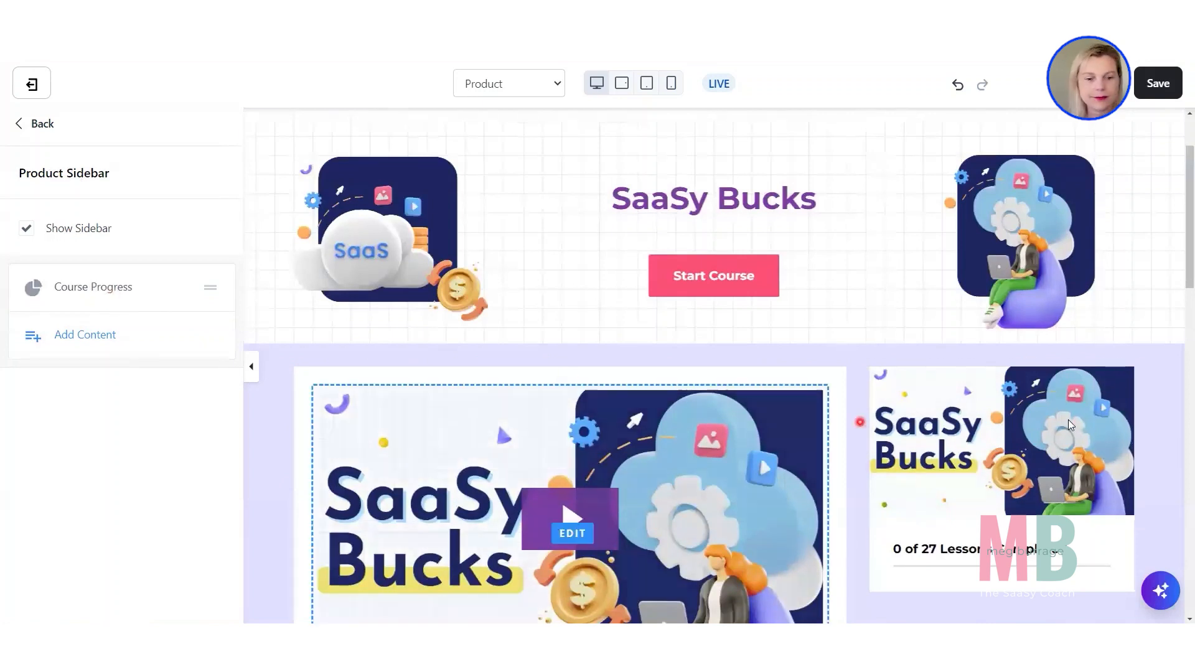
pyautogui.scroll(-2, 848, 419)
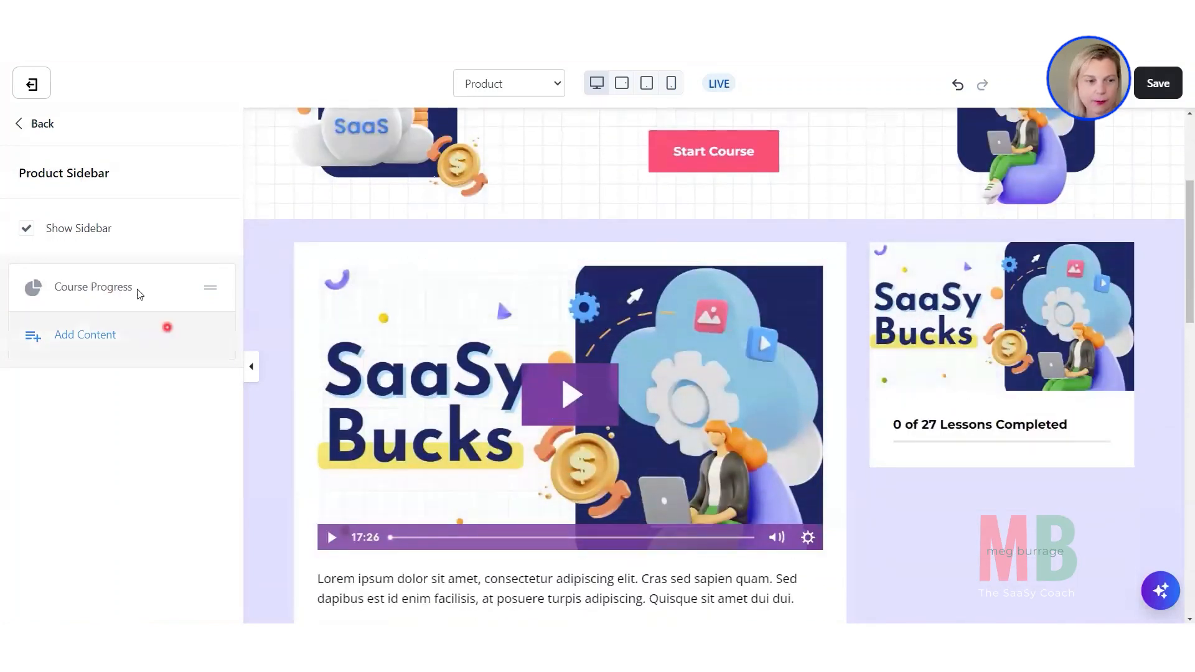
pyautogui.click(116, 287)
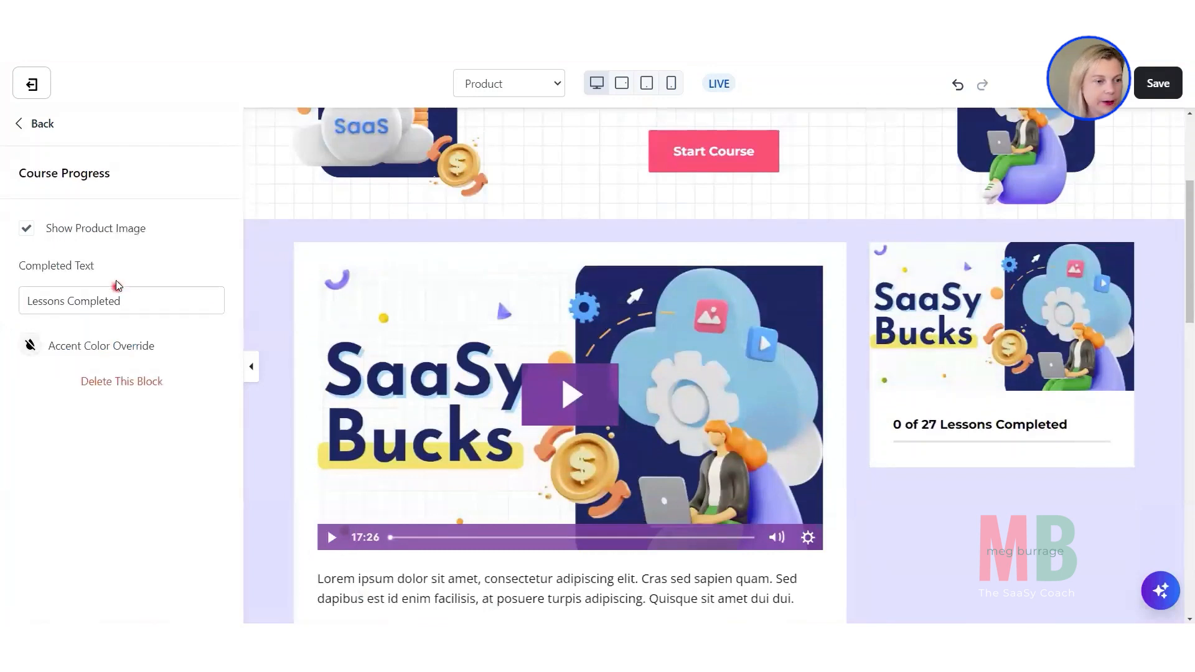
pyautogui.click(29, 230)
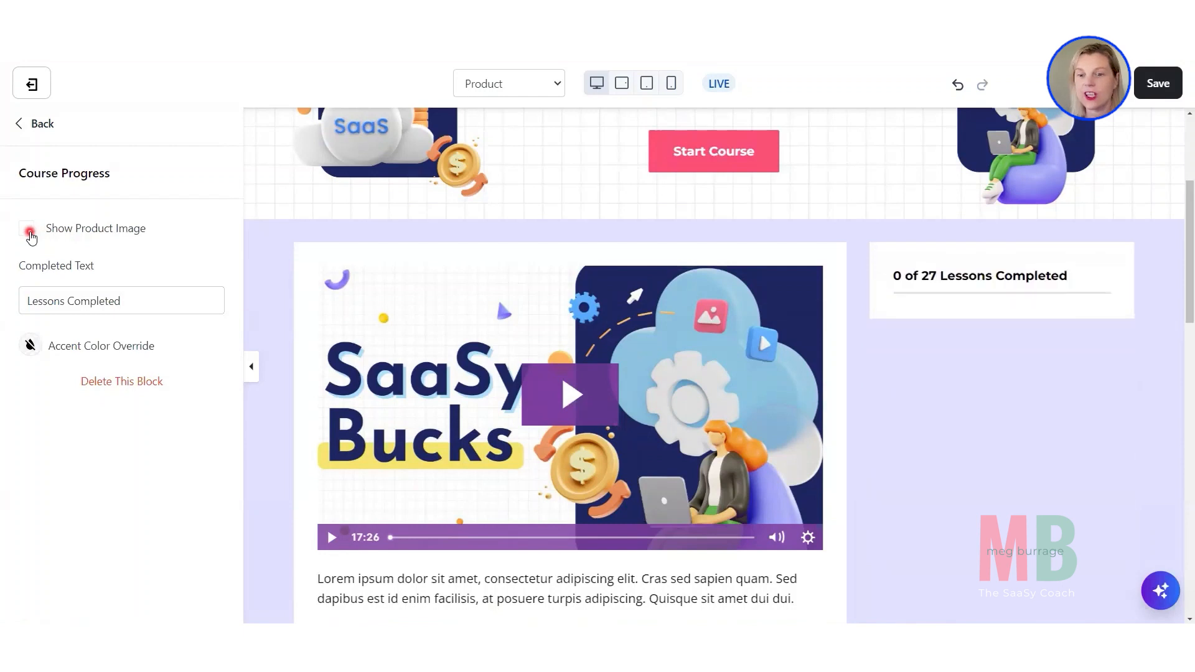
pyautogui.click(29, 231)
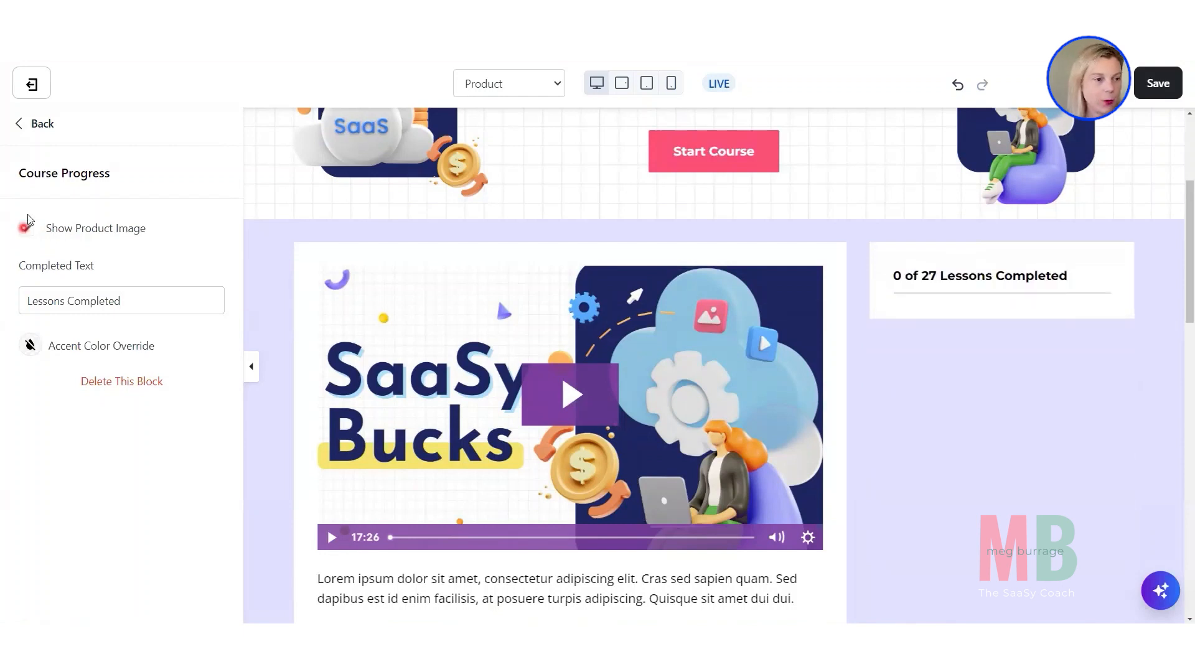
pyautogui.click(30, 124)
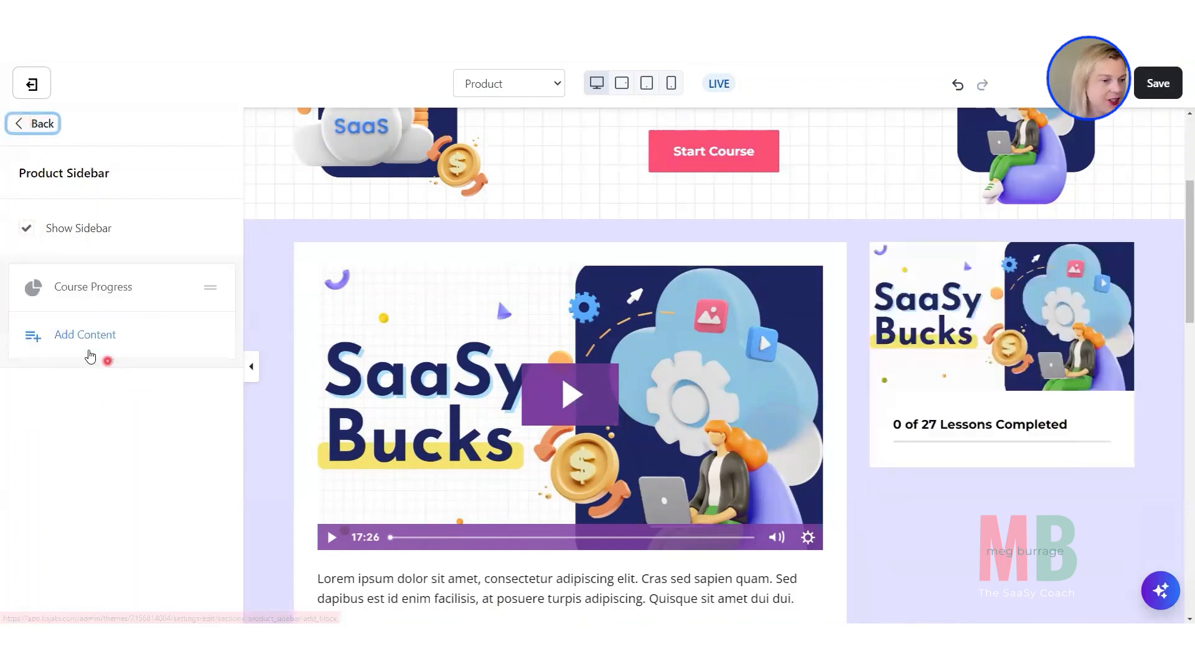
# - Add an Instructor block to the Product Sidebar and link it to the instructor bio site settings
pyautogui.click(88, 340)
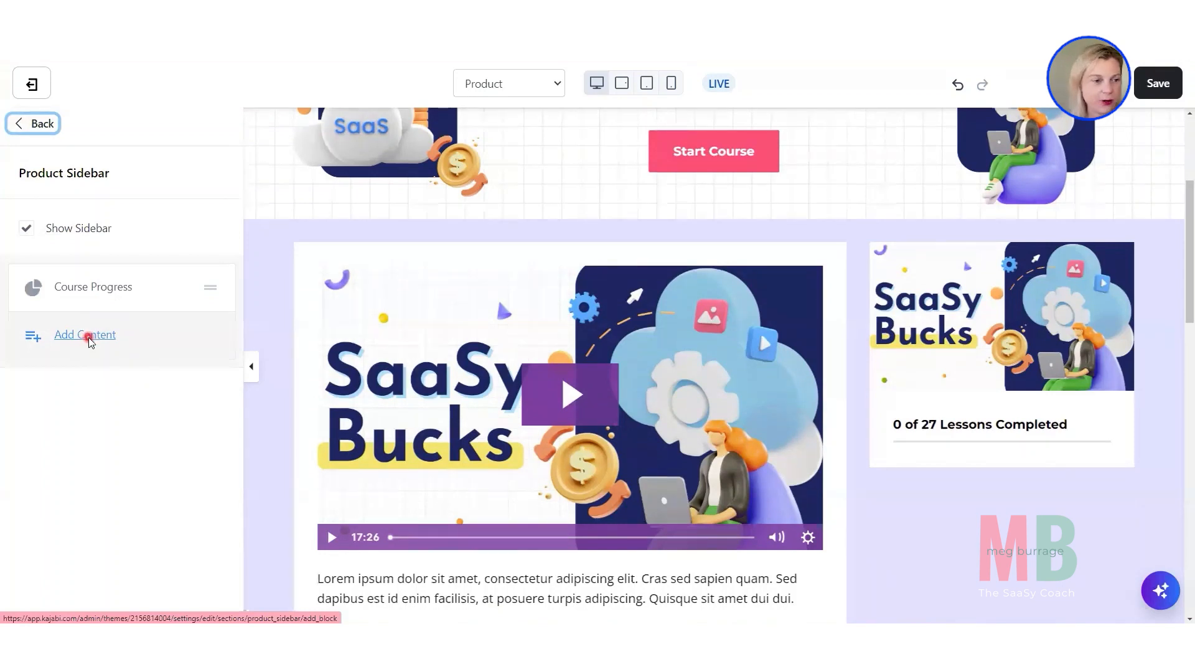
pyautogui.rightClick(89, 337)
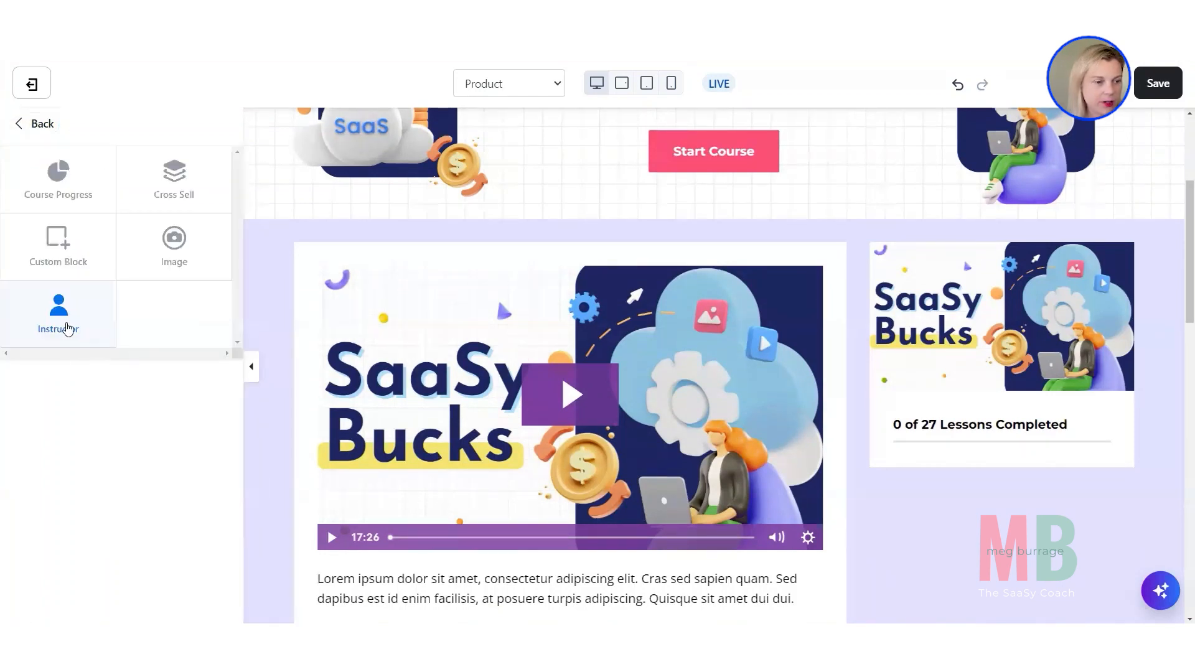
pyautogui.click(65, 327)
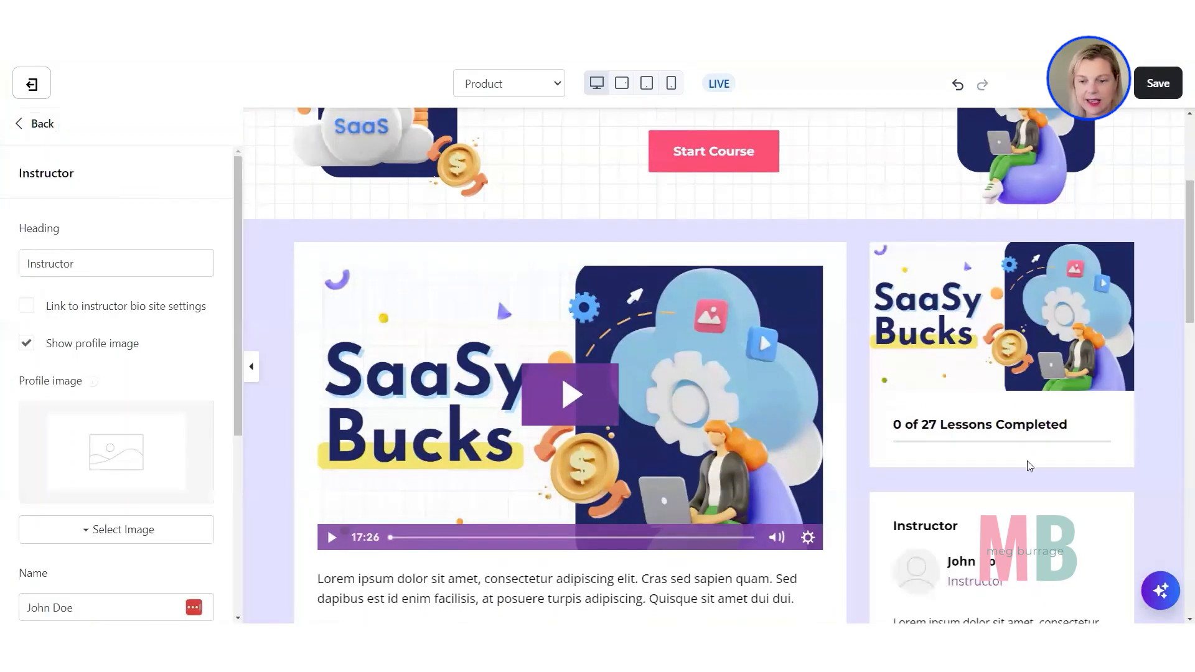
pyautogui.scroll(-3, 1026, 464)
pyautogui.scroll(-1, 1026, 460)
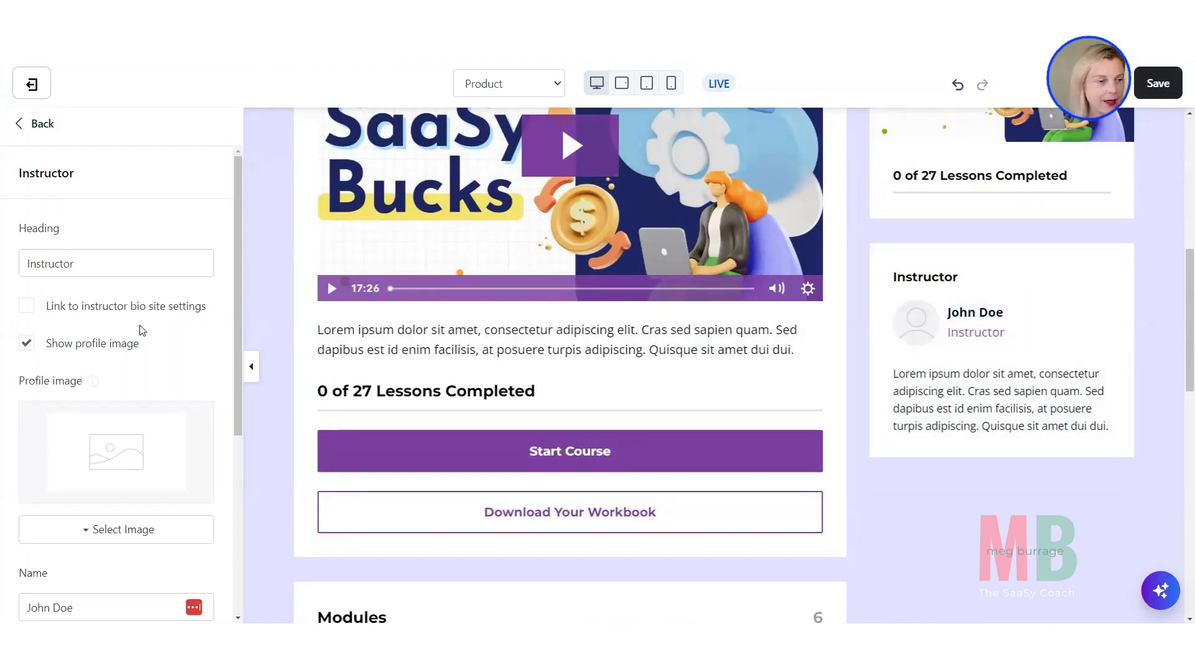
pyautogui.click(26, 307)
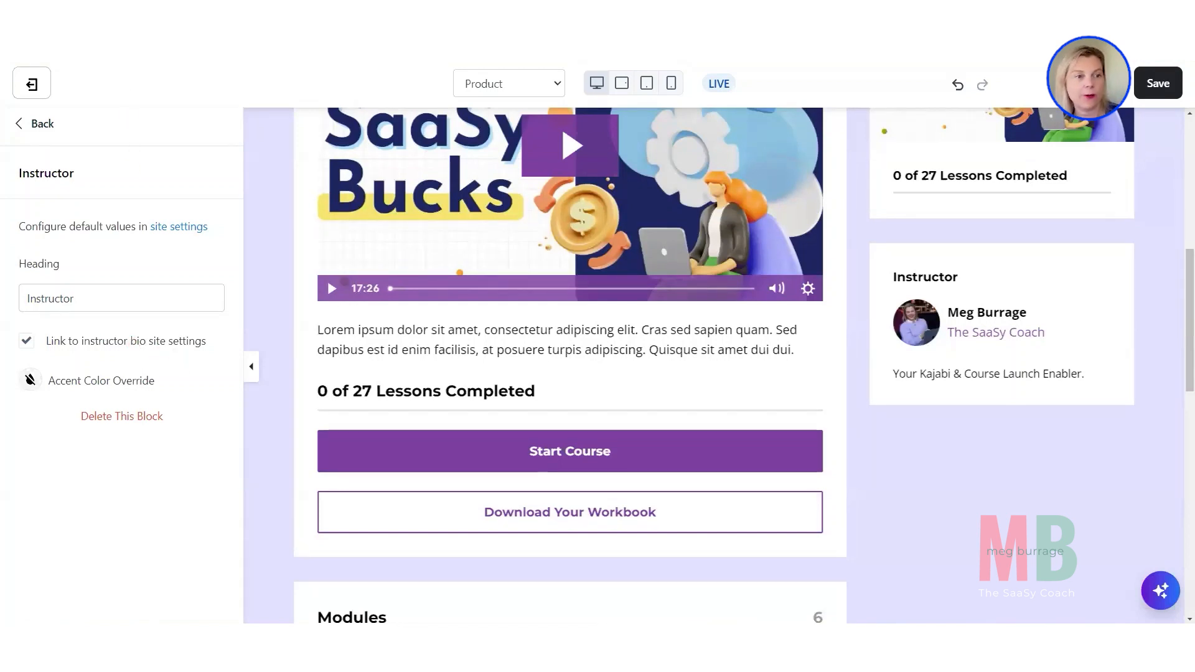
# - Locate the site settings entry on the course's admin page and return to the editor's Product Sidebar settings
pyautogui.hotkey('ctrl', 'Tab')
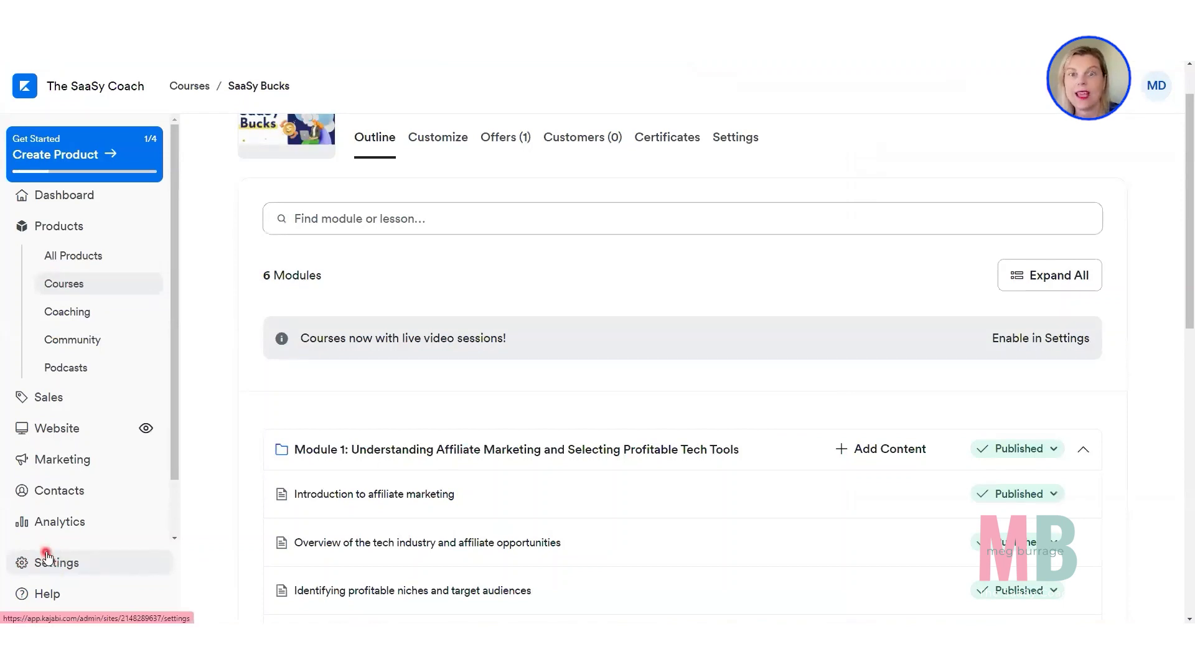
pyautogui.hotkey('ctrl', 'Tab')
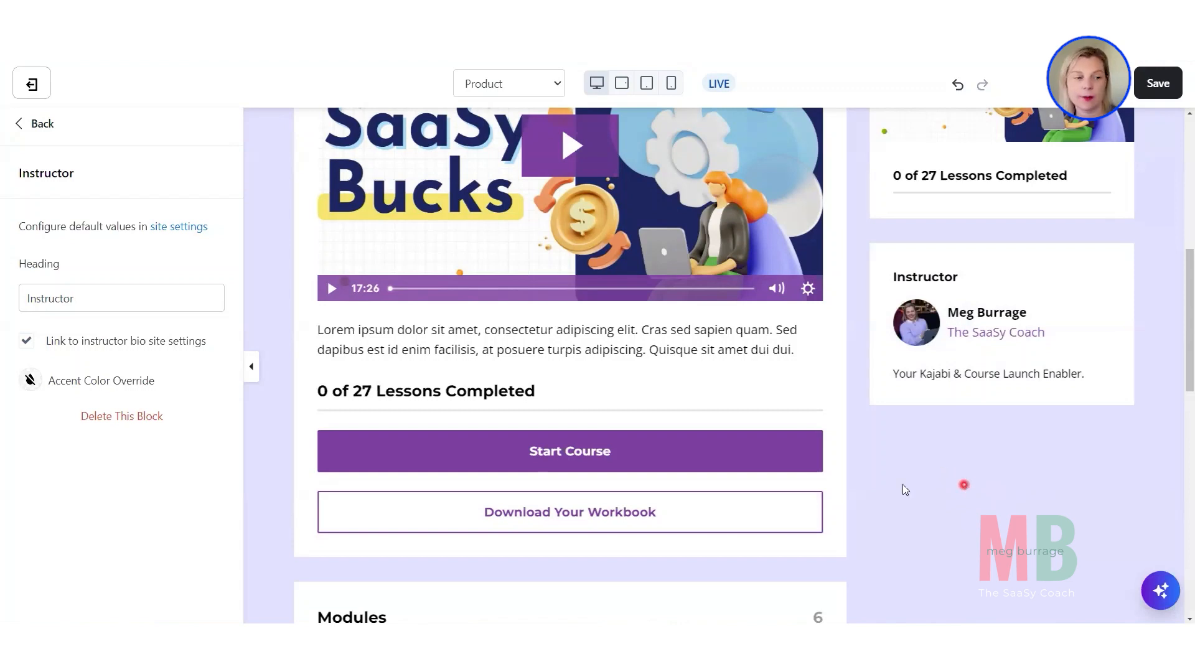
pyautogui.click(33, 126)
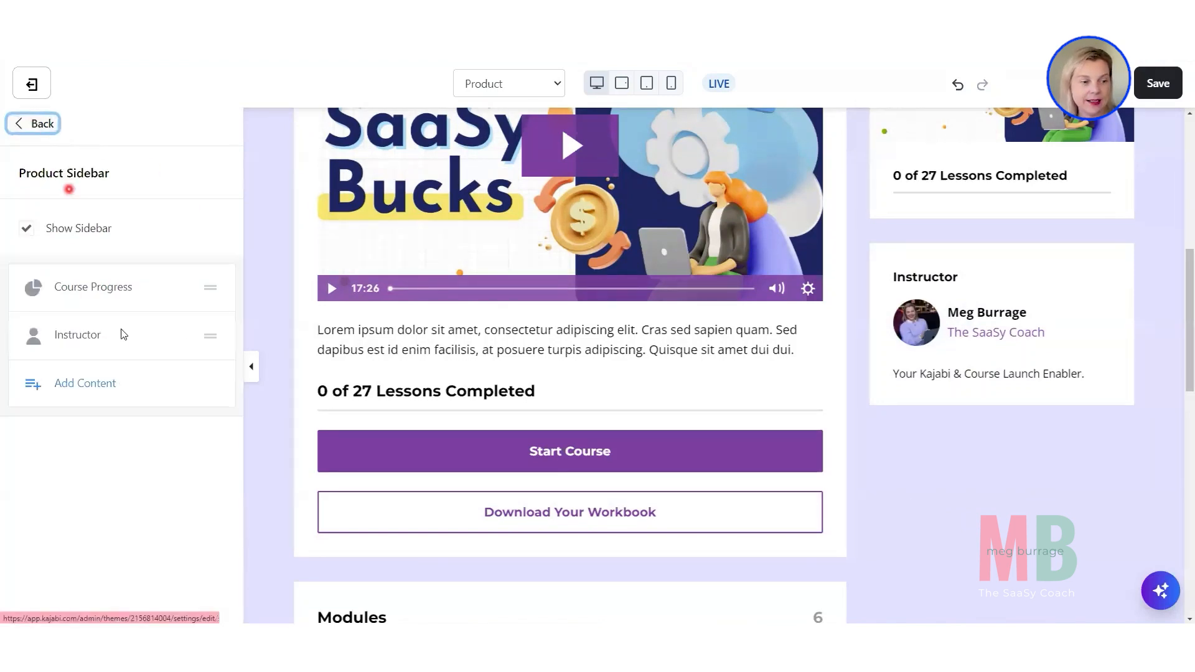
# - Add a second Instructor block to the Product Sidebar, keeping its placeholder content, and return to the sidebar settings
pyautogui.click(91, 386)
pyautogui.click(69, 319)
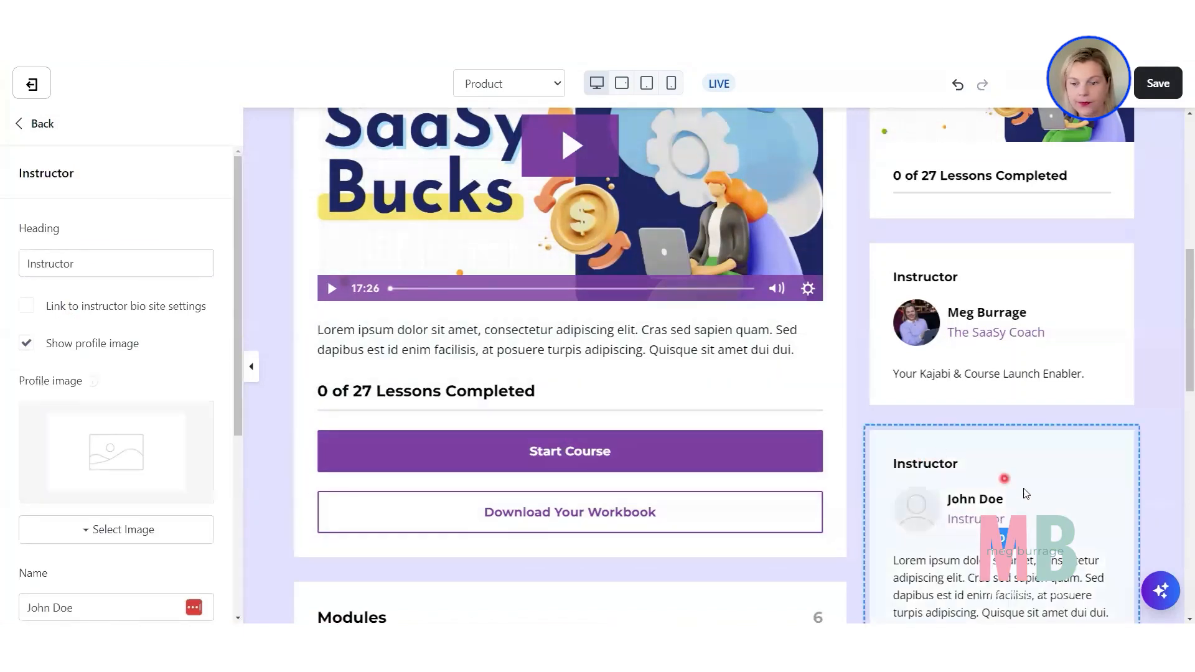
pyautogui.scroll(-1, 1051, 452)
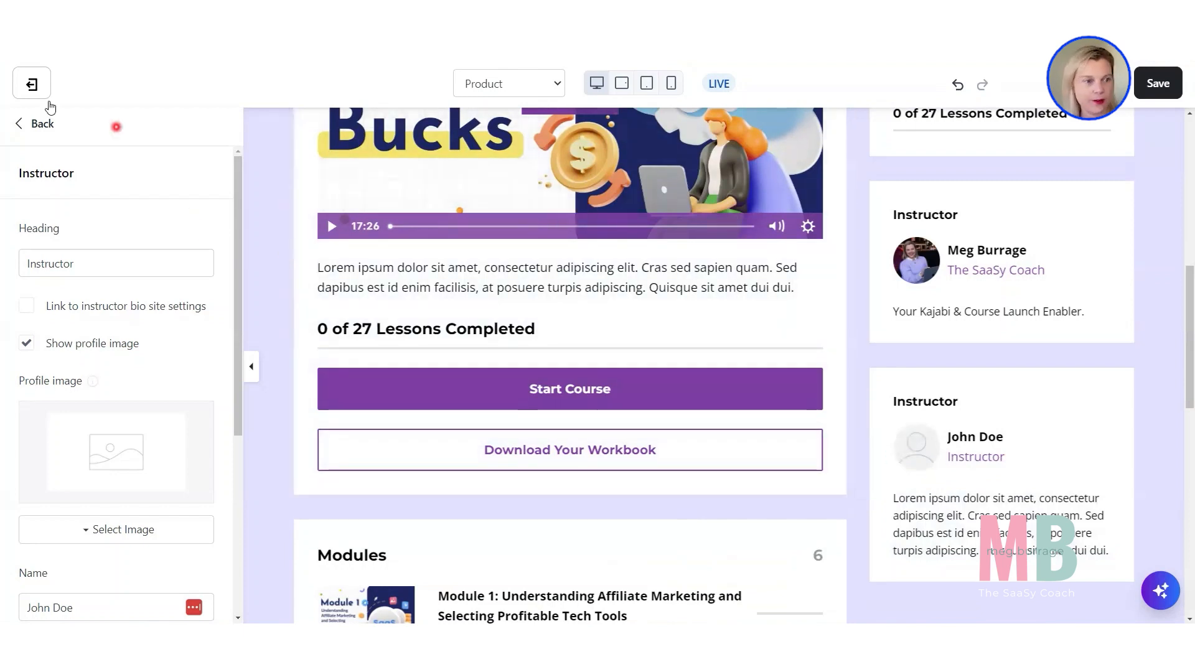
pyautogui.rightClick(29, 134)
pyautogui.click(35, 124)
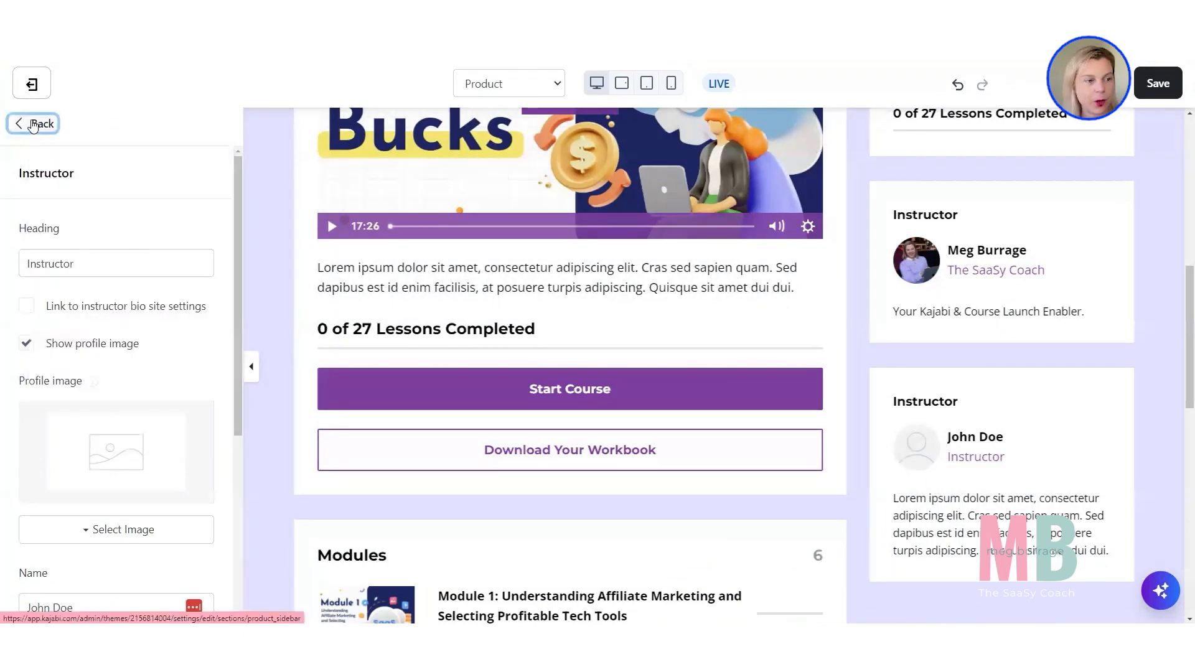
pyautogui.click(34, 124)
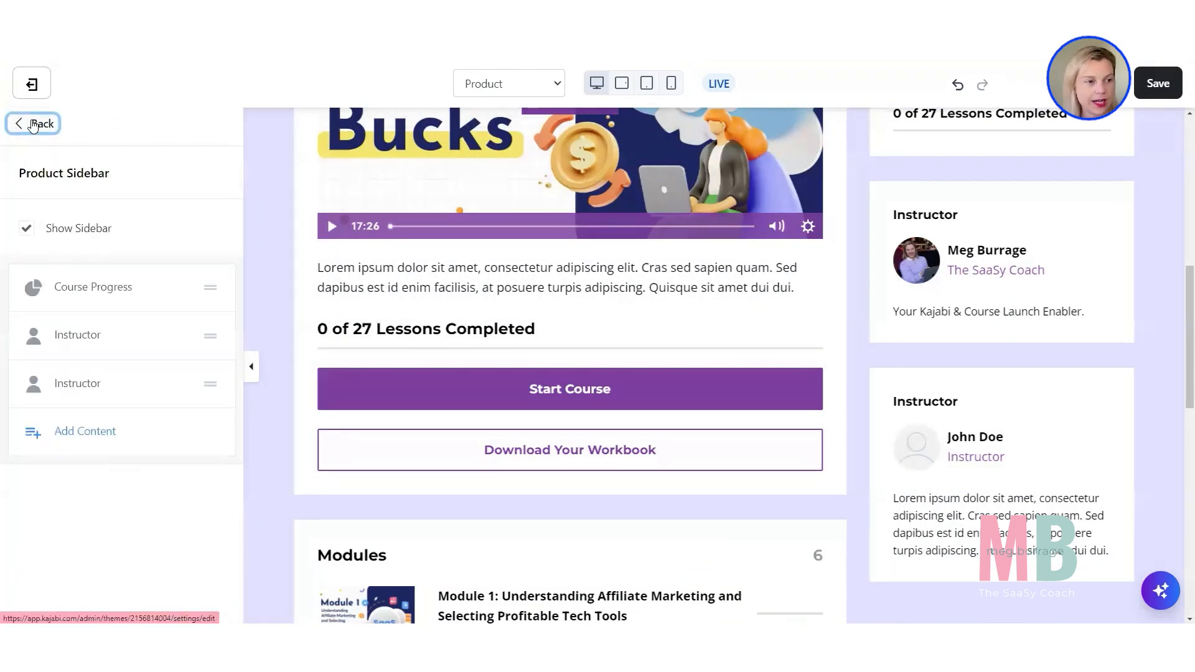
# - Add a Custom Block to the Product Sidebar and check its placement below the Instructor blocks
pyautogui.click(60, 431)
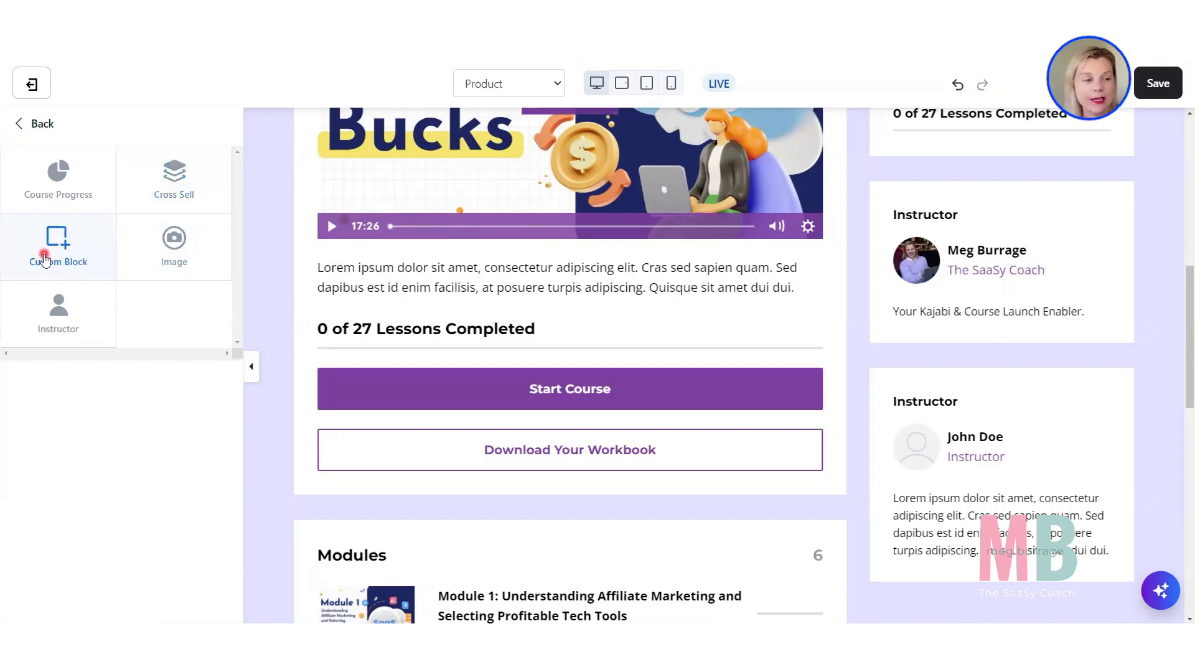
pyautogui.click(45, 259)
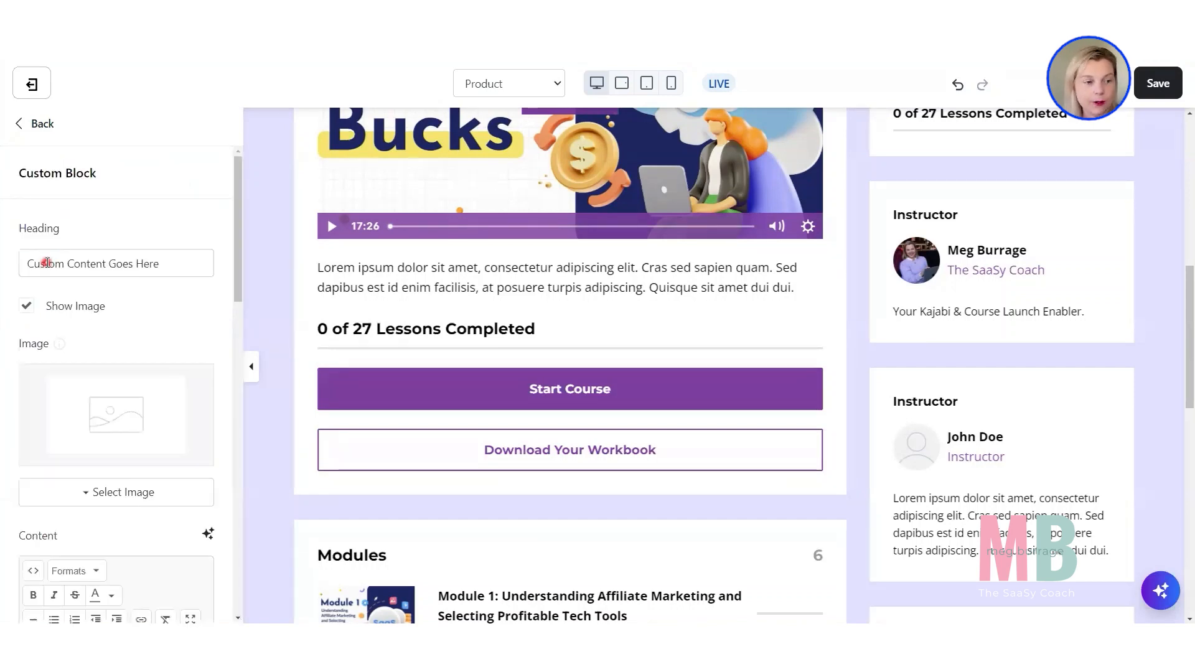
pyautogui.scroll(-5, 877, 387)
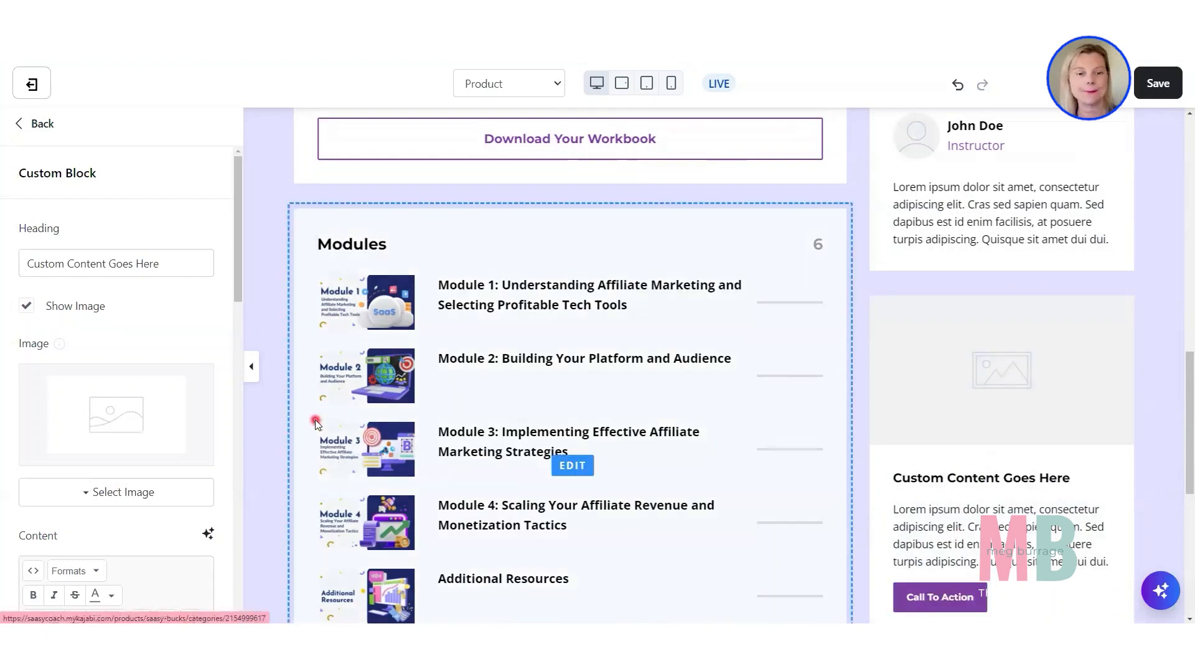
pyautogui.scroll(10, 999, 391)
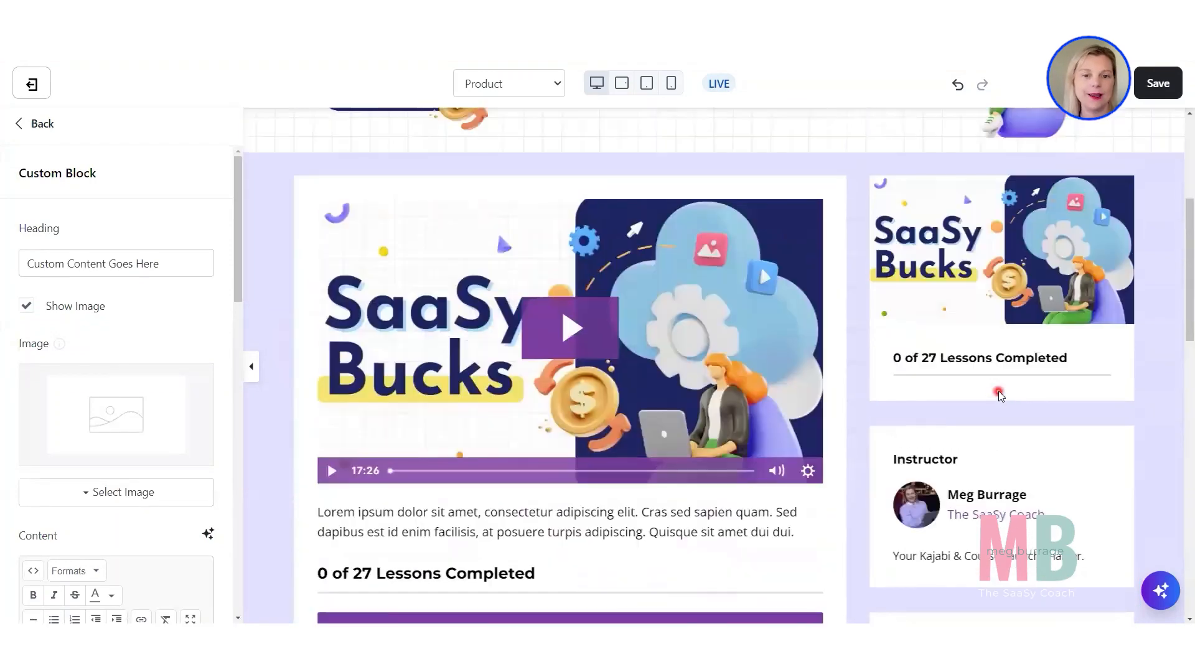
# - Look over the course page preview down to its end and open the Footer section's settings
pyautogui.scroll(5, 999, 396)
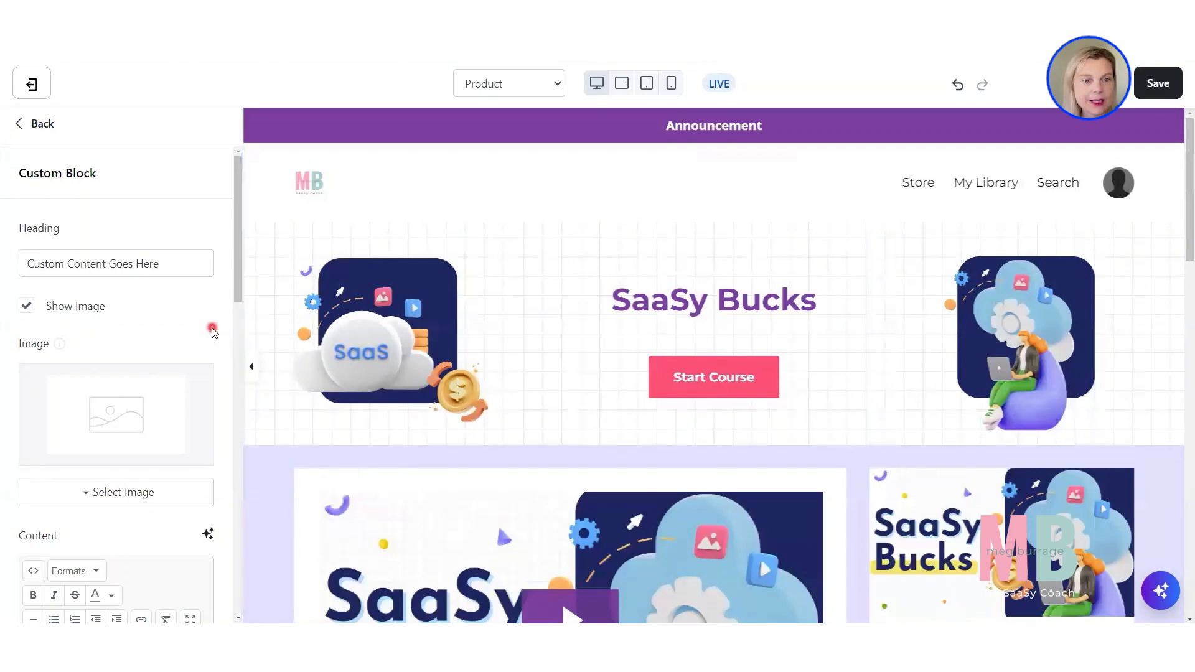
pyautogui.scroll(-10, 761, 399)
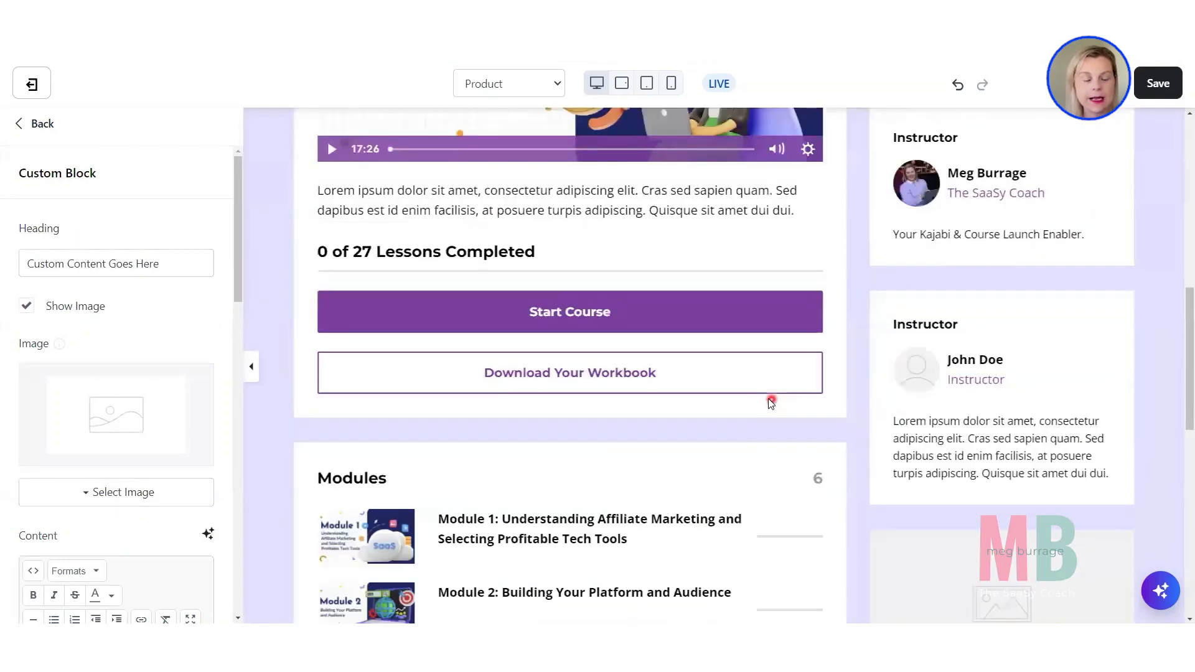
pyautogui.scroll(-4, 761, 400)
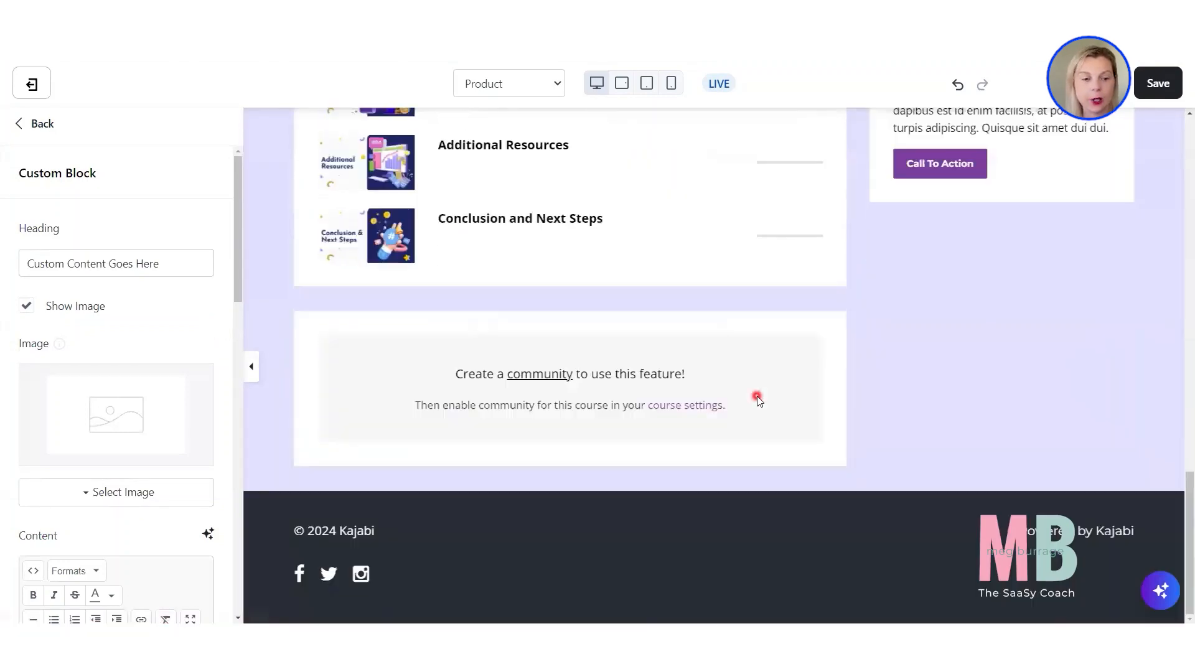
pyautogui.click(252, 515)
pyautogui.click(36, 127)
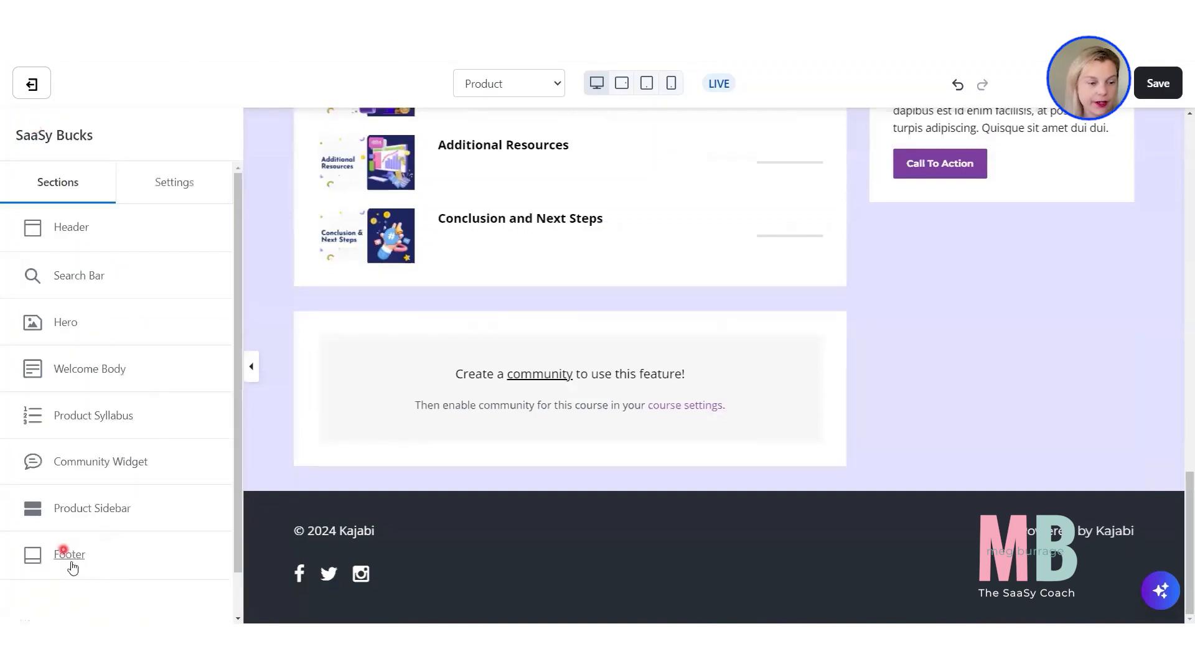
pyautogui.click(276, 545)
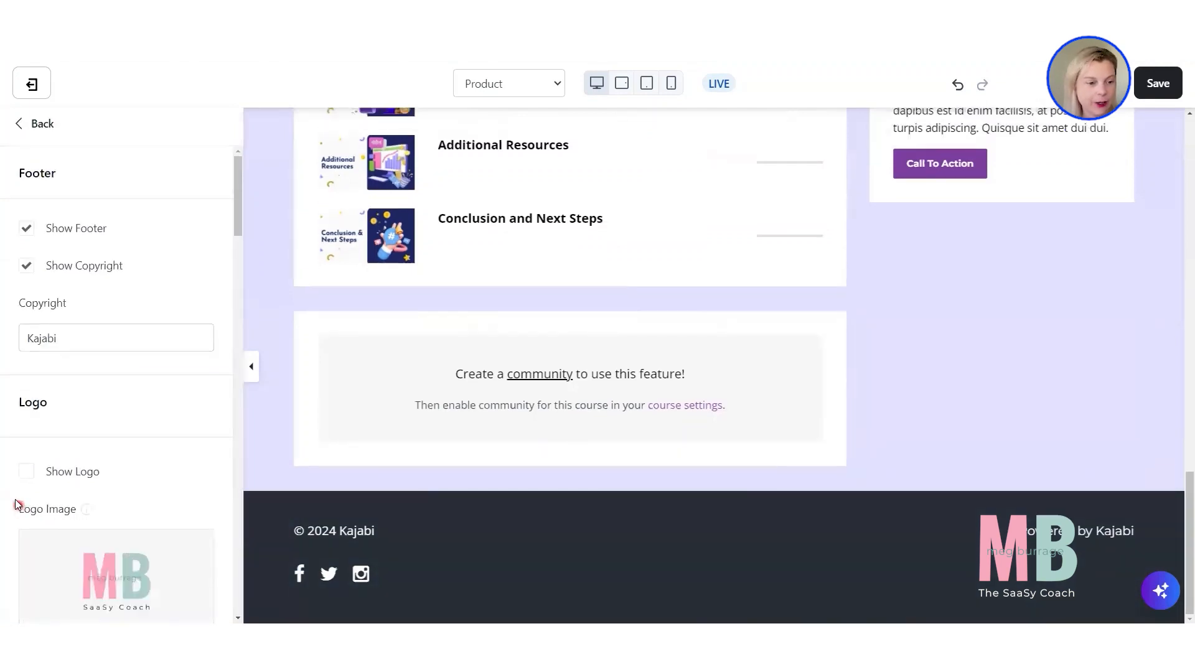
# - Set the footer's copyright text to The SaaSy Coach and enable Show Logo for the footer
pyautogui.scroll(-2, 96, 348)
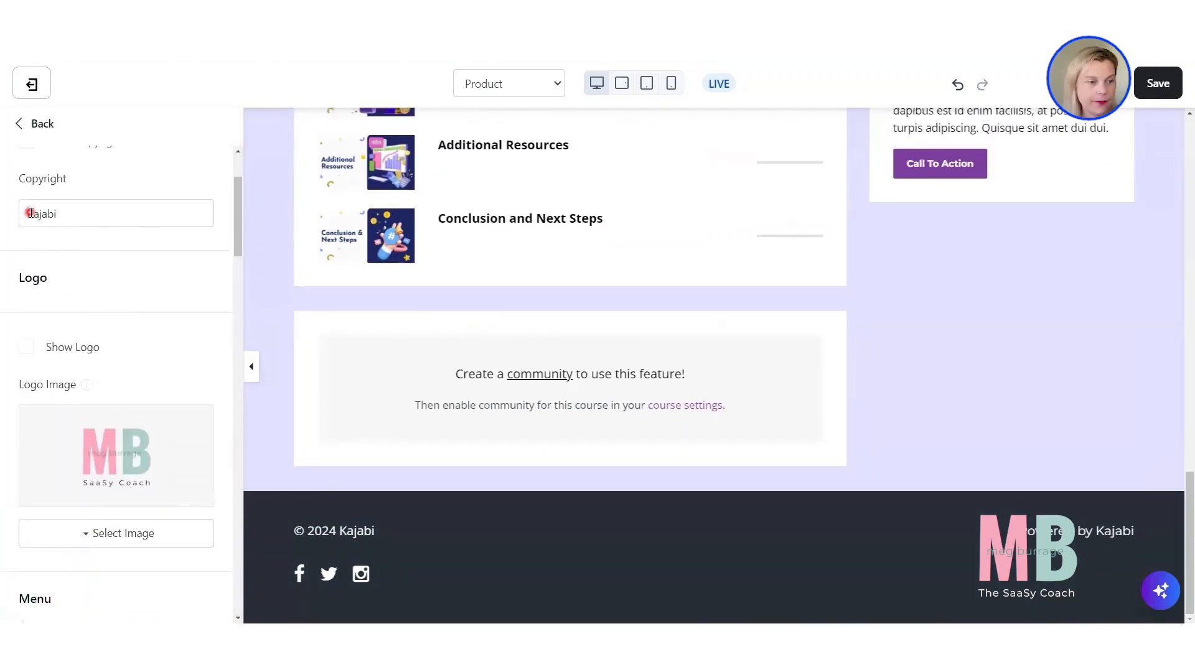
pyautogui.doubleClick(30, 213)
pyautogui.write('The Sass')
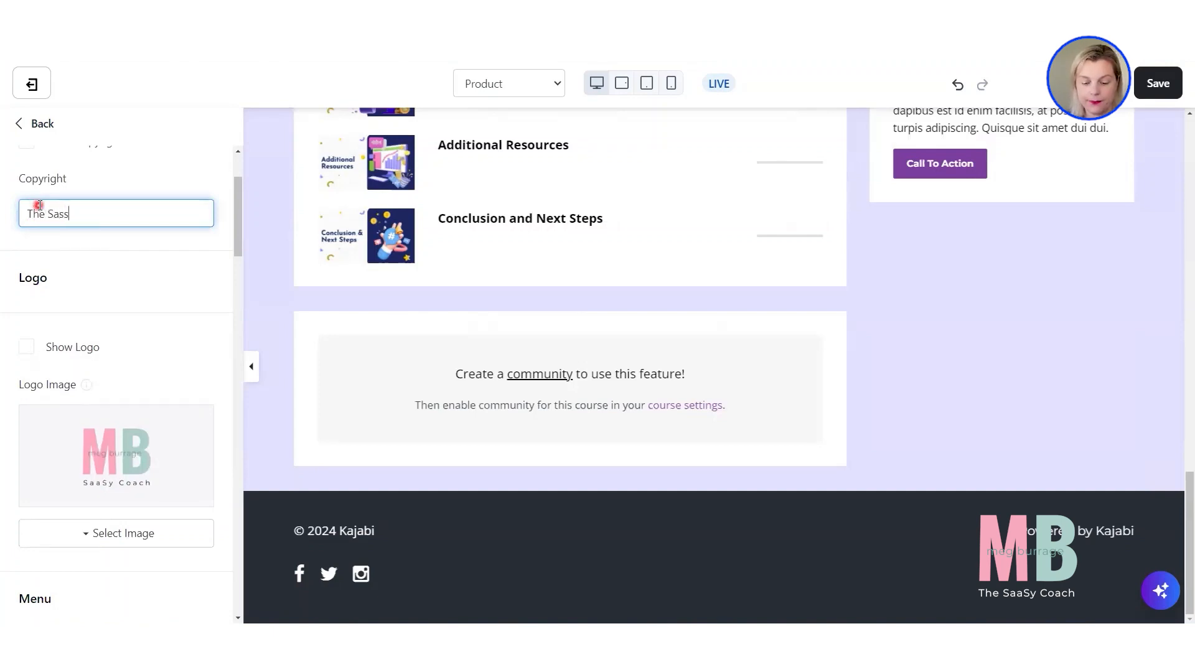
pyautogui.press('BackSpace')
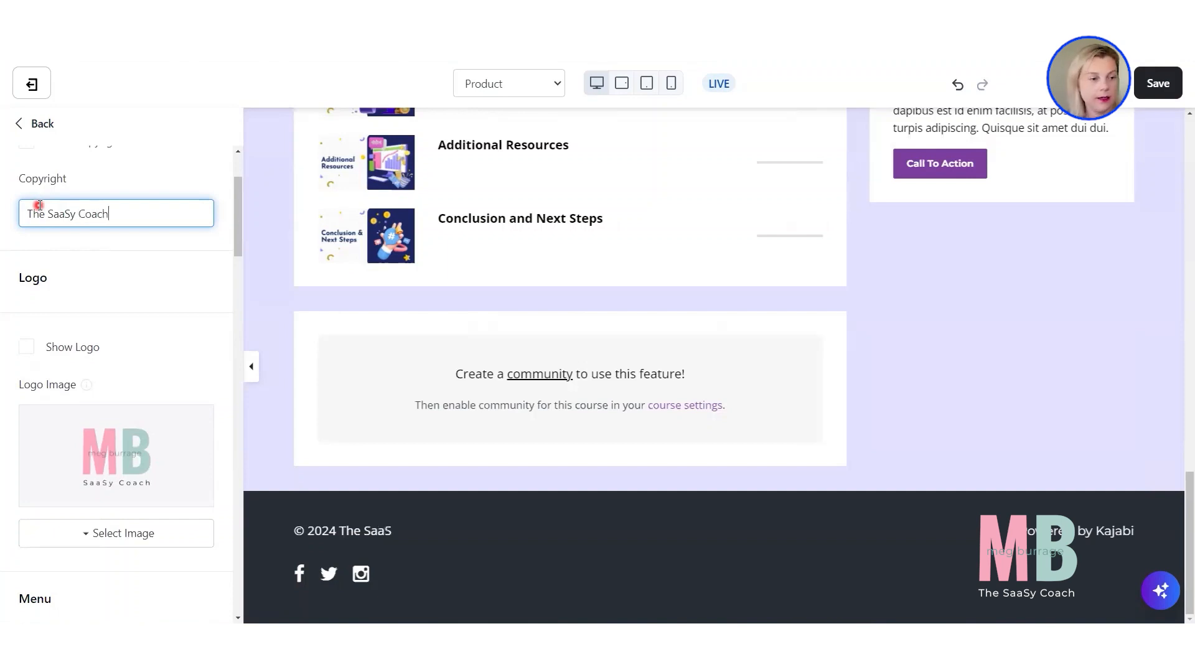
pyautogui.scroll(-2, 93, 348)
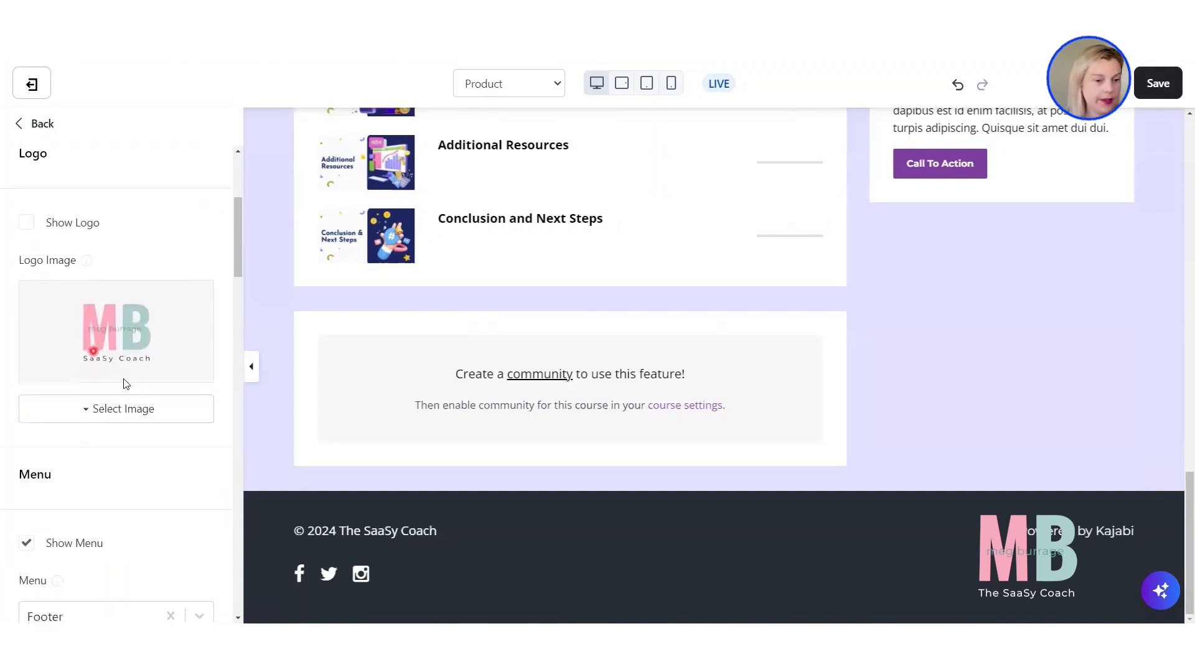
pyautogui.click(20, 225)
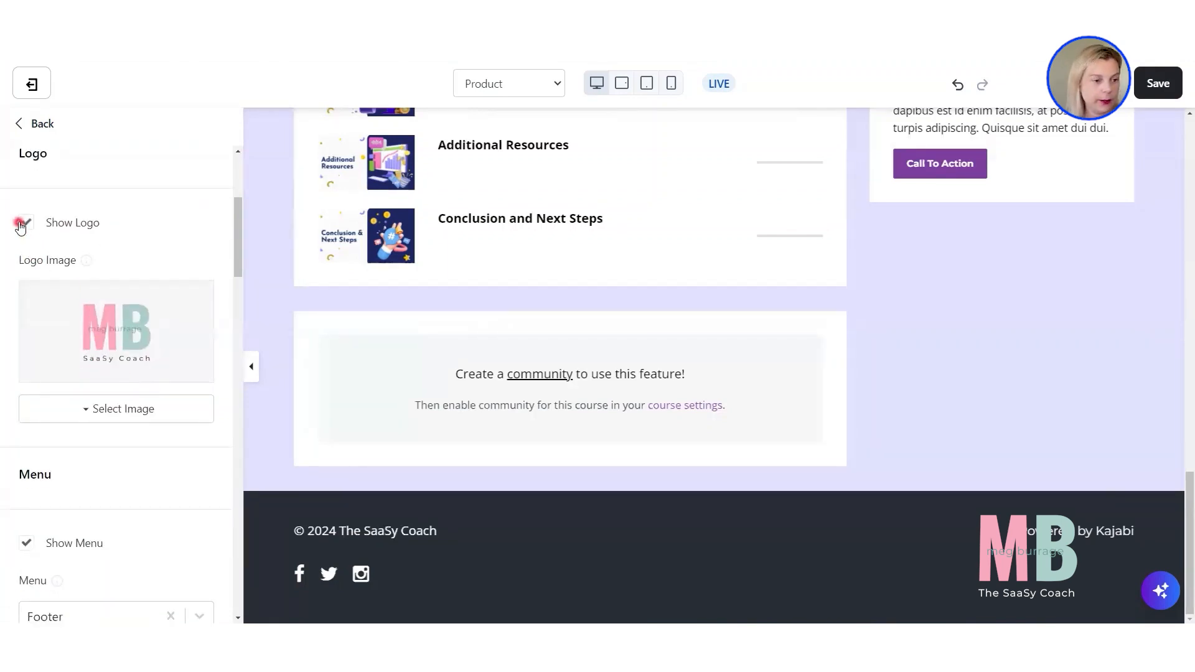
# - Review the footer's menu, section appearance and social icon settings, including the Facebook, Twitter and Instagram link fields
pyautogui.scroll(-5, 72, 359)
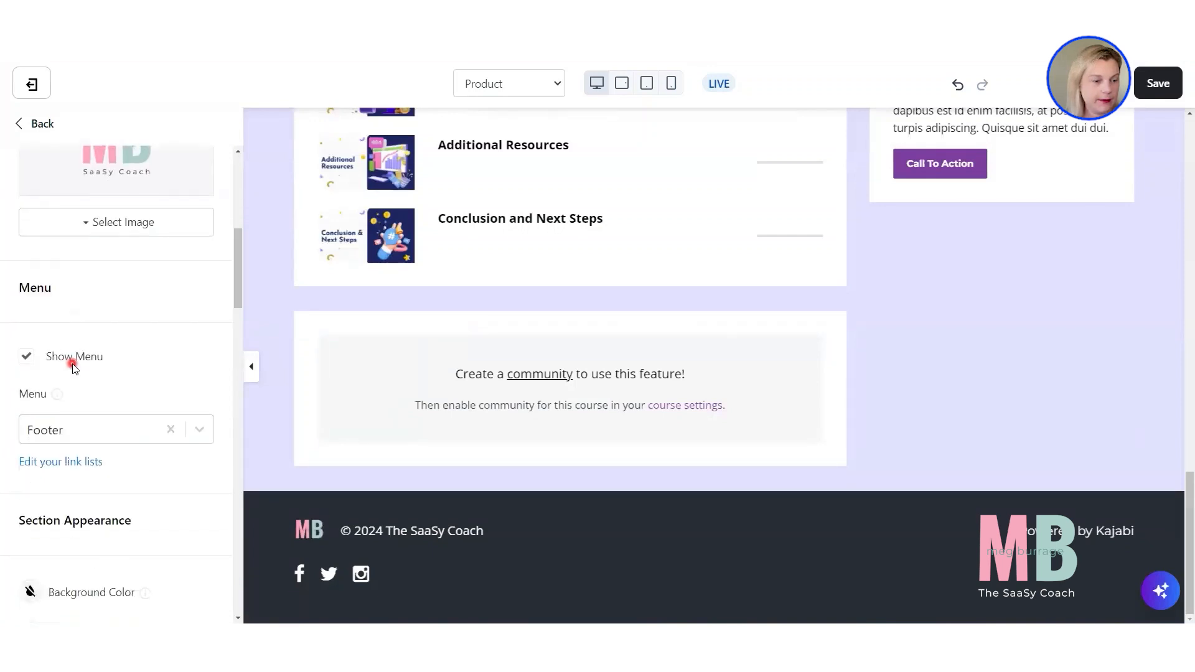
pyautogui.scroll(-6, 72, 367)
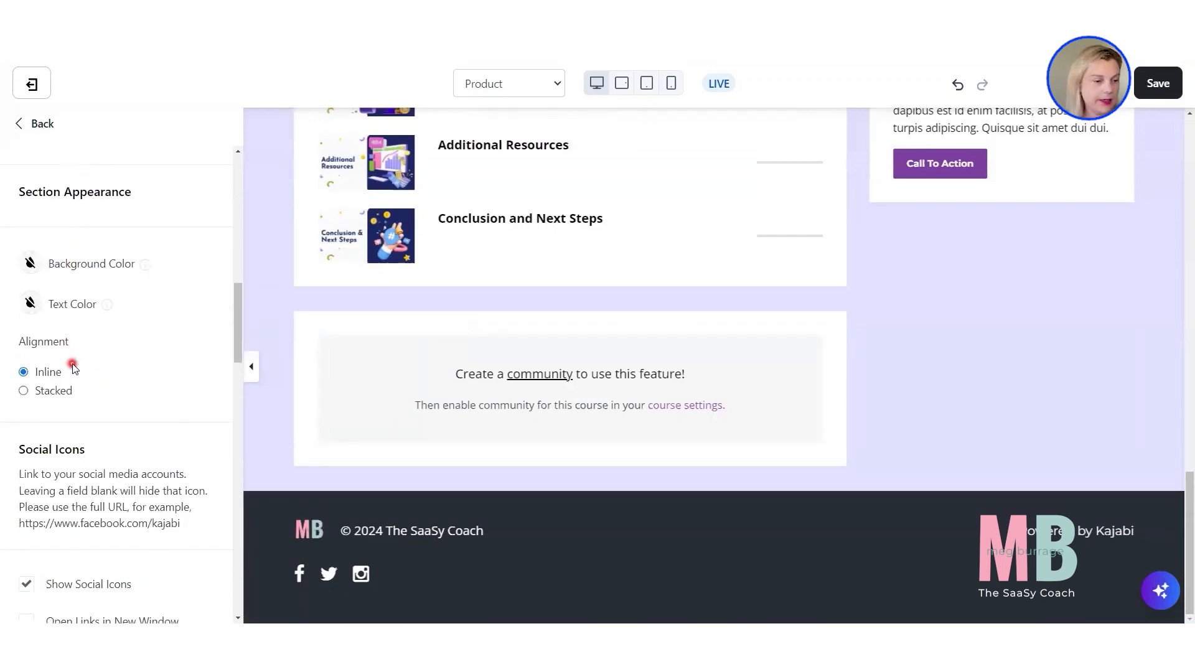
pyautogui.scroll(-6, 82, 445)
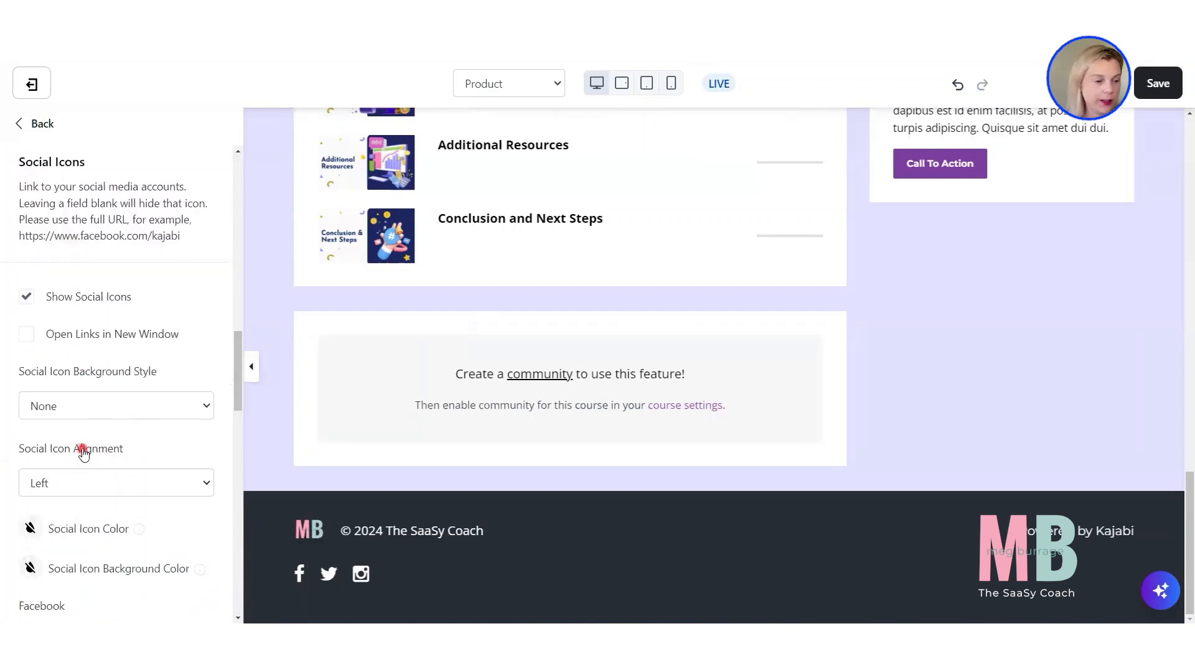
pyautogui.doubleClick(178, 387)
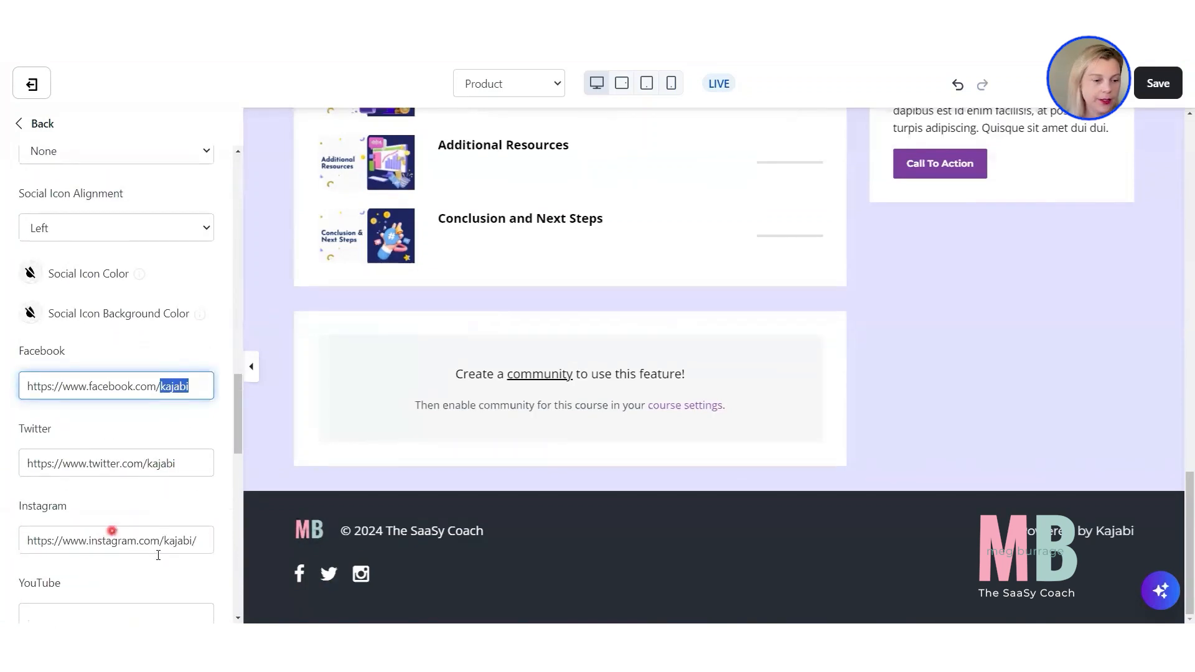
pyautogui.scroll(-10, 137, 522)
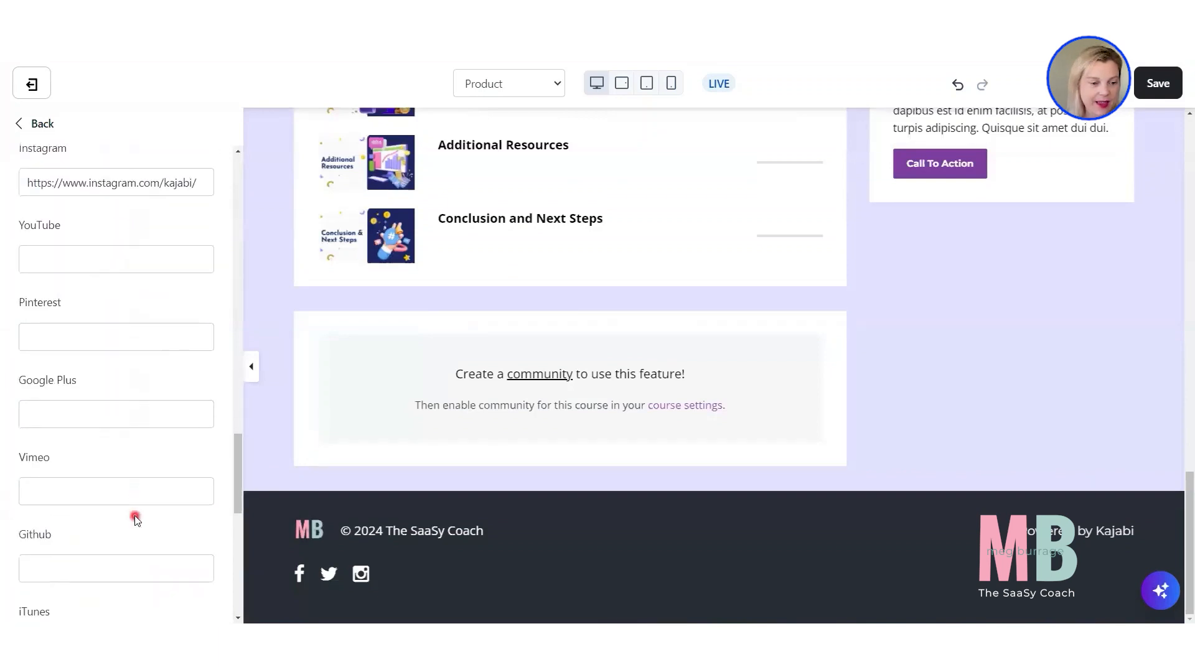
pyautogui.scroll(14, 131, 510)
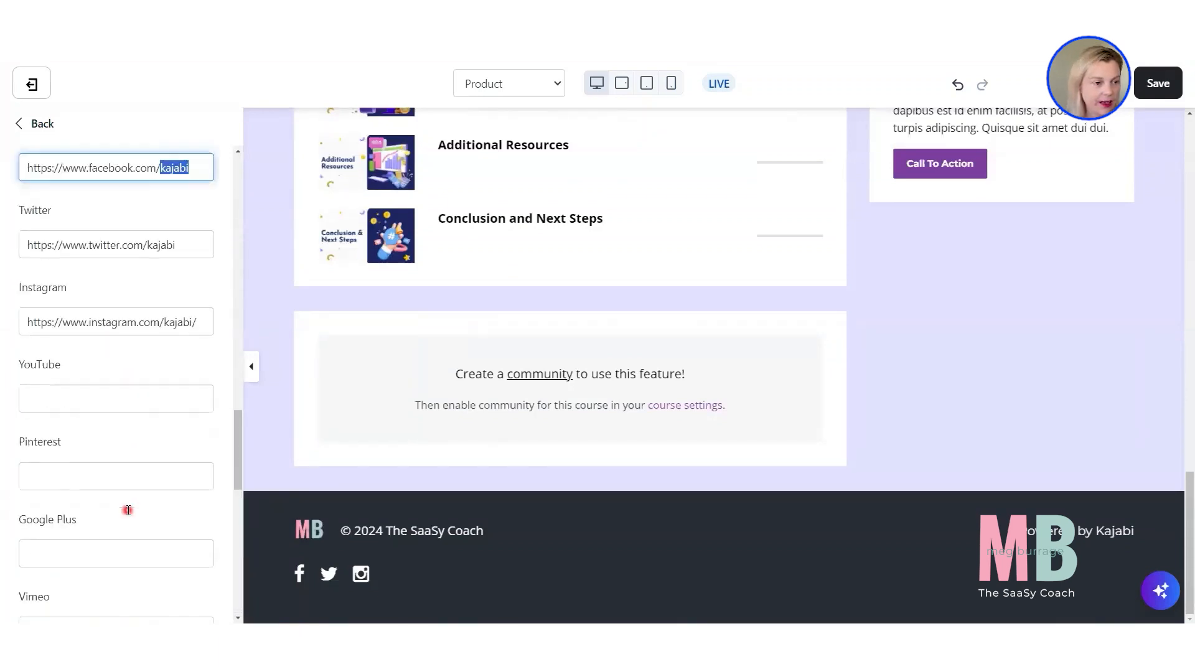
# - Set the footer's background color to 7B3EA0
pyautogui.scroll(6, 124, 507)
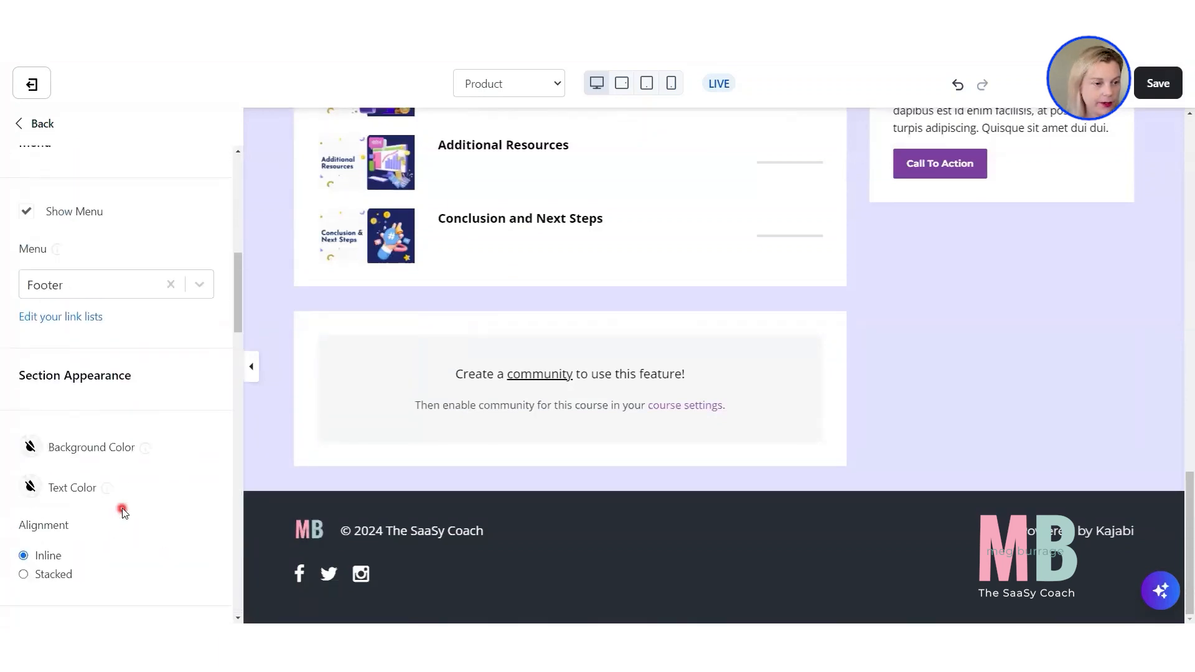
pyautogui.click(29, 446)
pyautogui.doubleClick(49, 308)
pyautogui.write('7B3EA0')
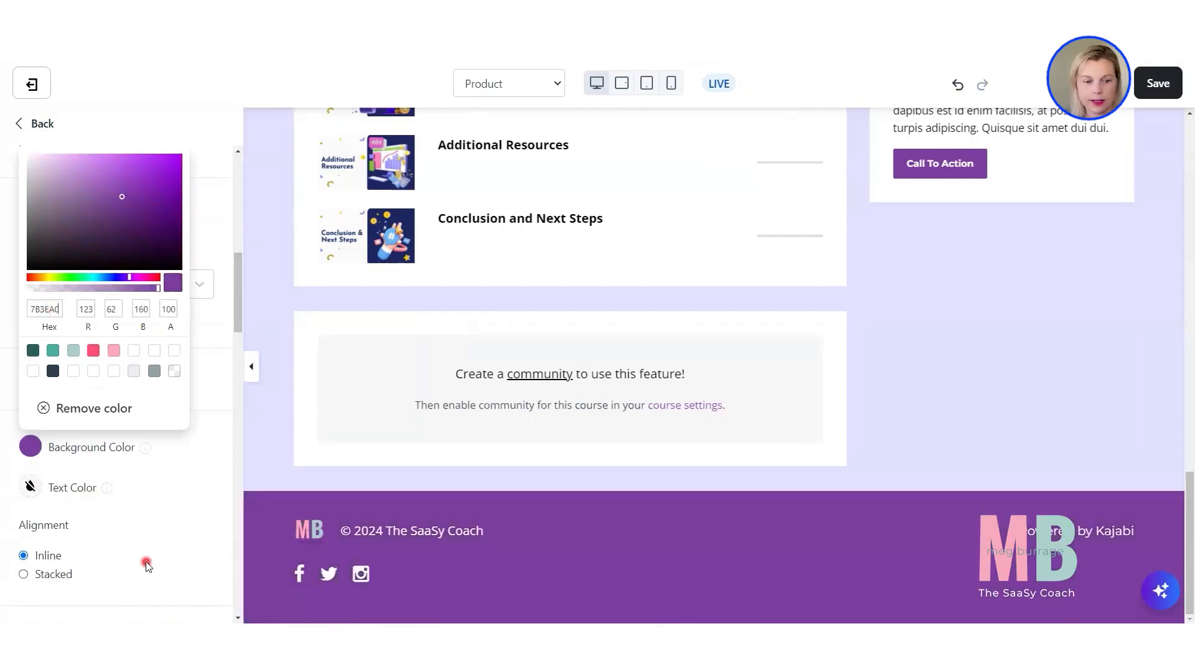
pyautogui.click(146, 564)
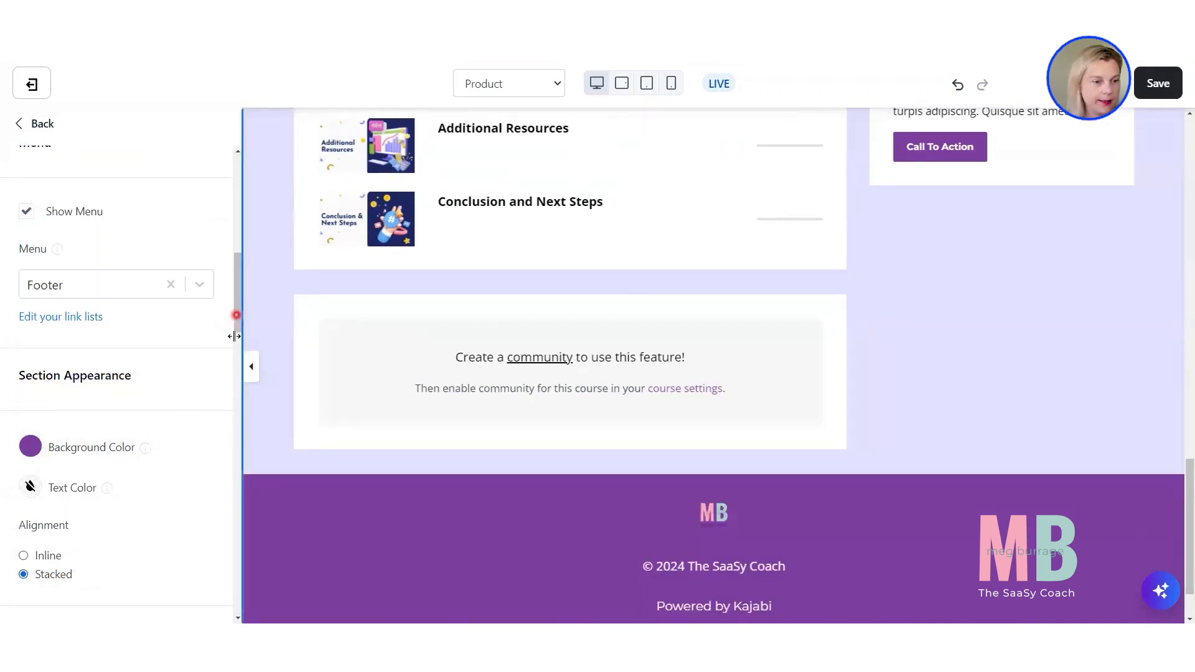
# - Check the footer's social icon settings and switch the footer's alignment from Stacked back to Inline
pyautogui.moveTo(237, 318); pyautogui.dragTo(224, 341)
pyautogui.scroll(-20, 200, 375)
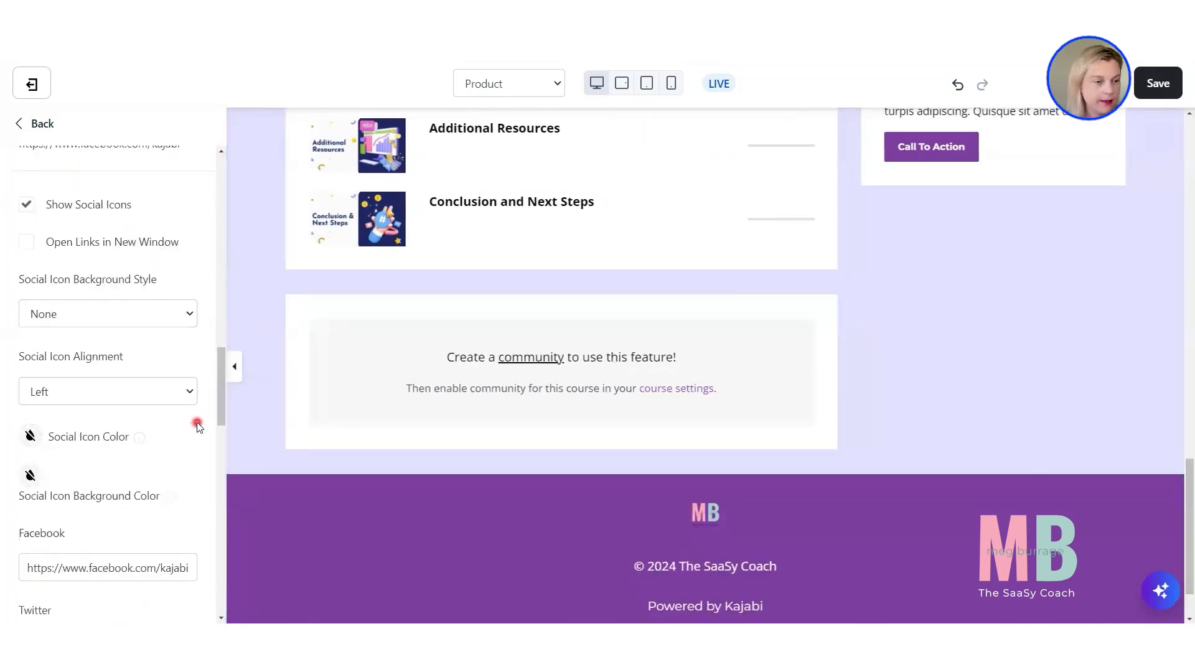
pyautogui.scroll(-3, 198, 426)
pyautogui.scroll(10, 149, 508)
pyautogui.scroll(3, 147, 510)
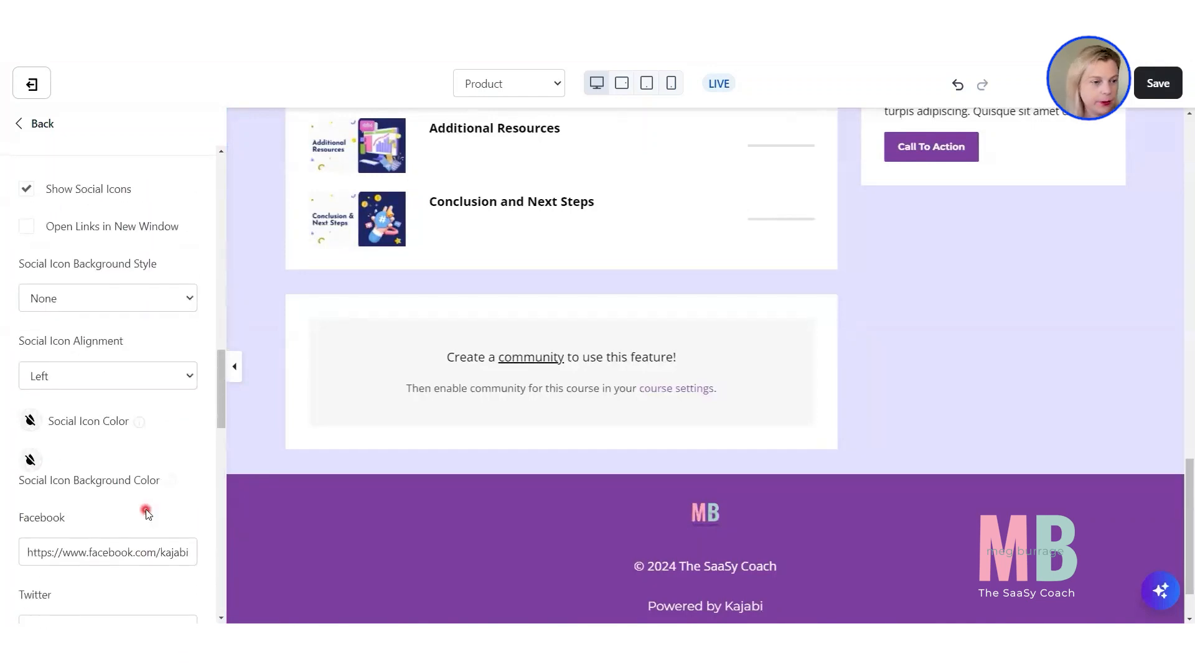
pyautogui.scroll(9, 136, 486)
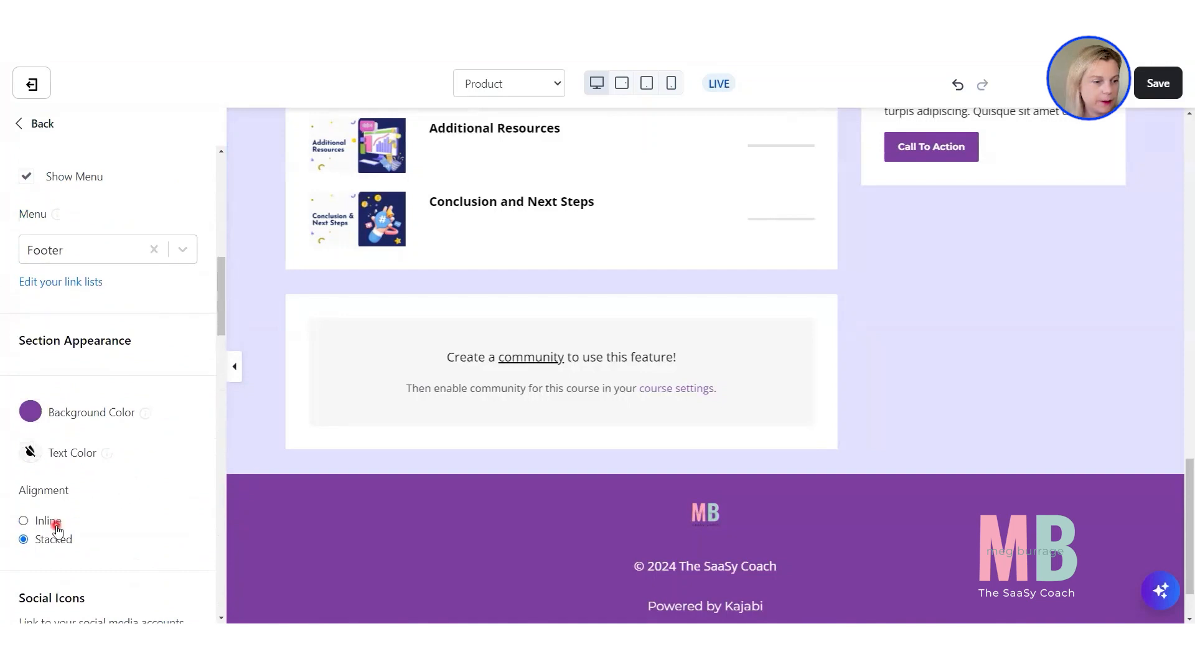
pyautogui.click(53, 526)
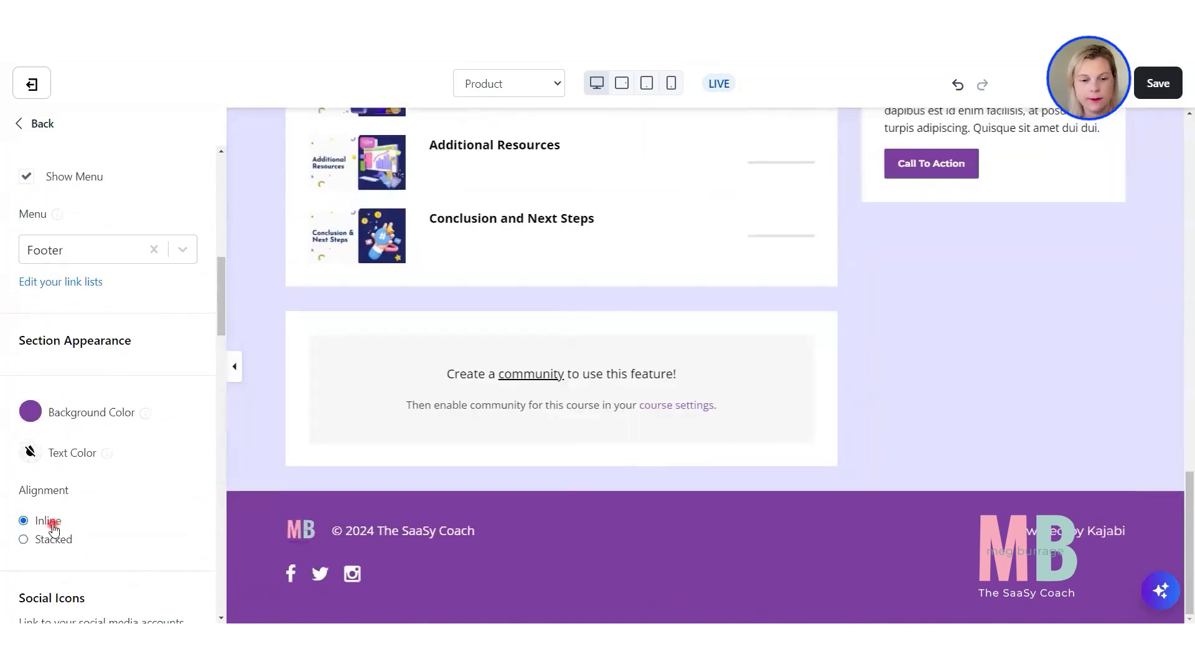
# - Check the page preview from the footer up to the header and save the template changes
pyautogui.scroll(10, 902, 389)
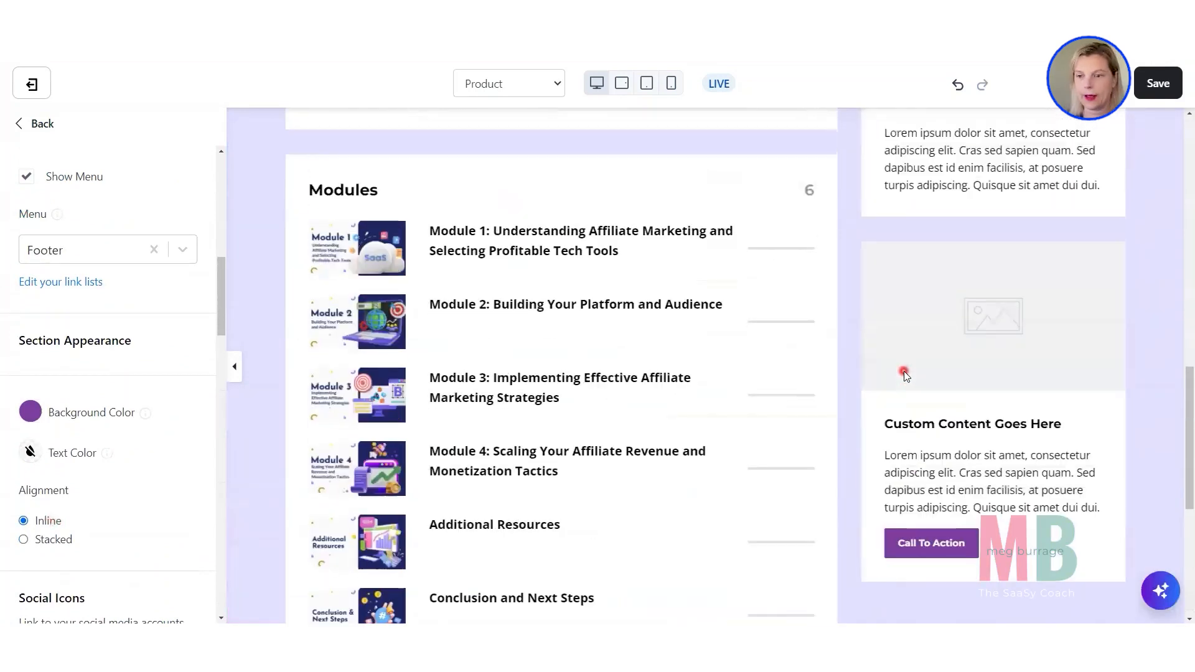
pyautogui.scroll(8, 902, 369)
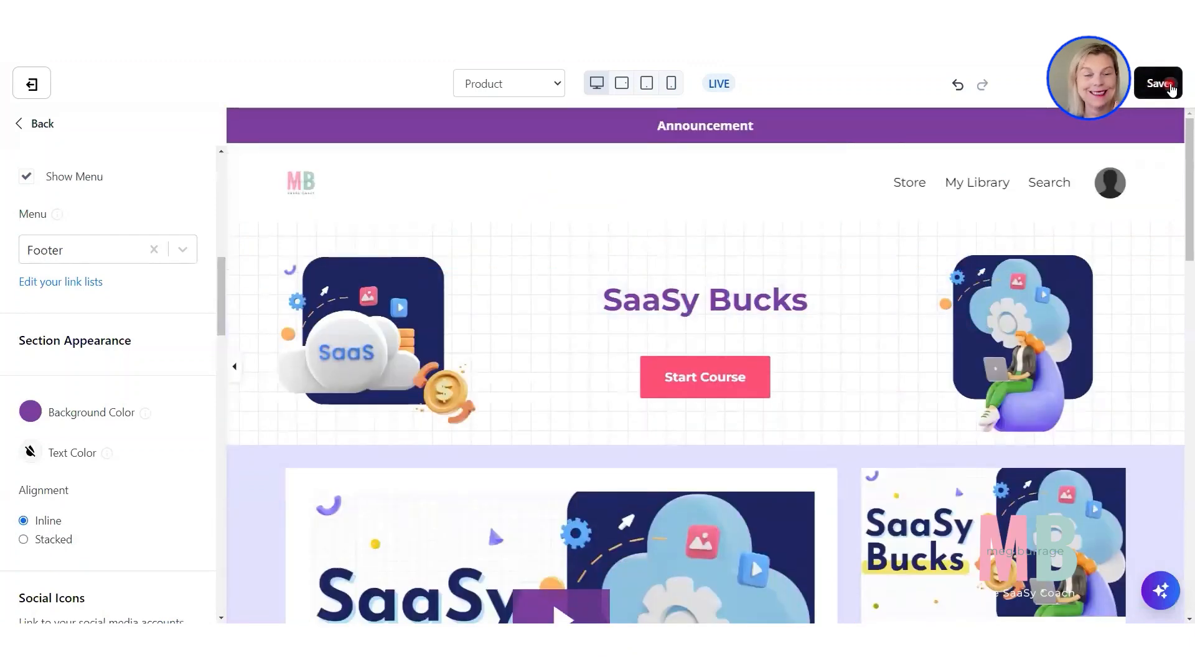
pyautogui.click(1160, 84)
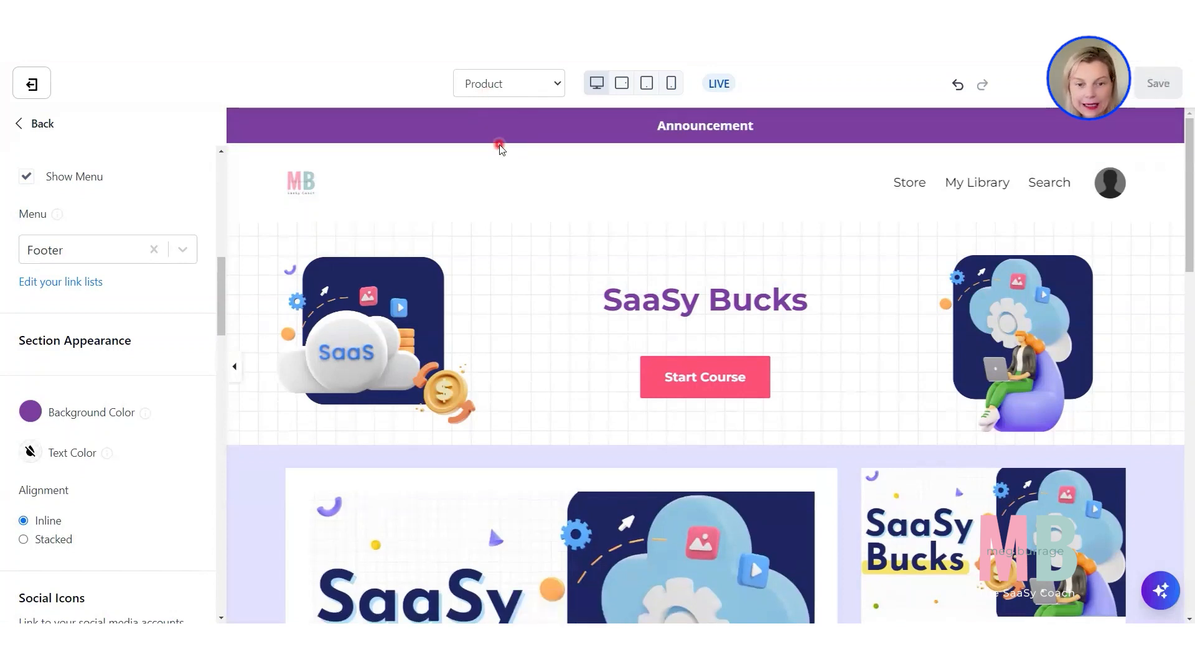
# - Leave the footer settings and open the Header section's settings
pyautogui.click(258, 487)
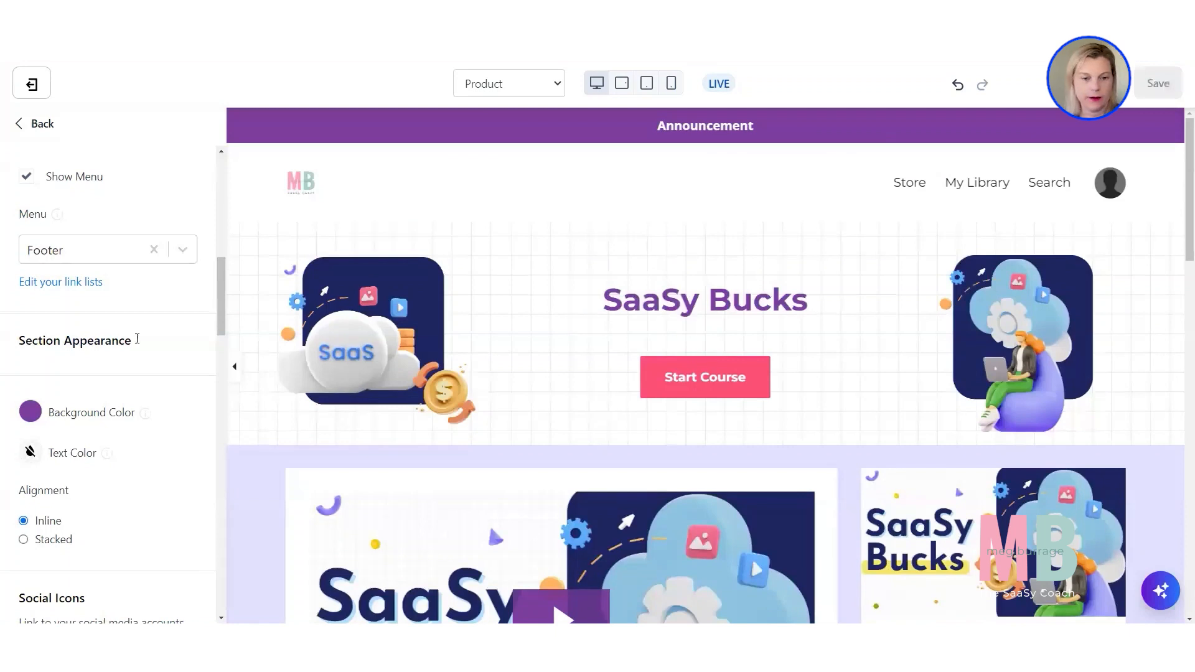
pyautogui.click(257, 161)
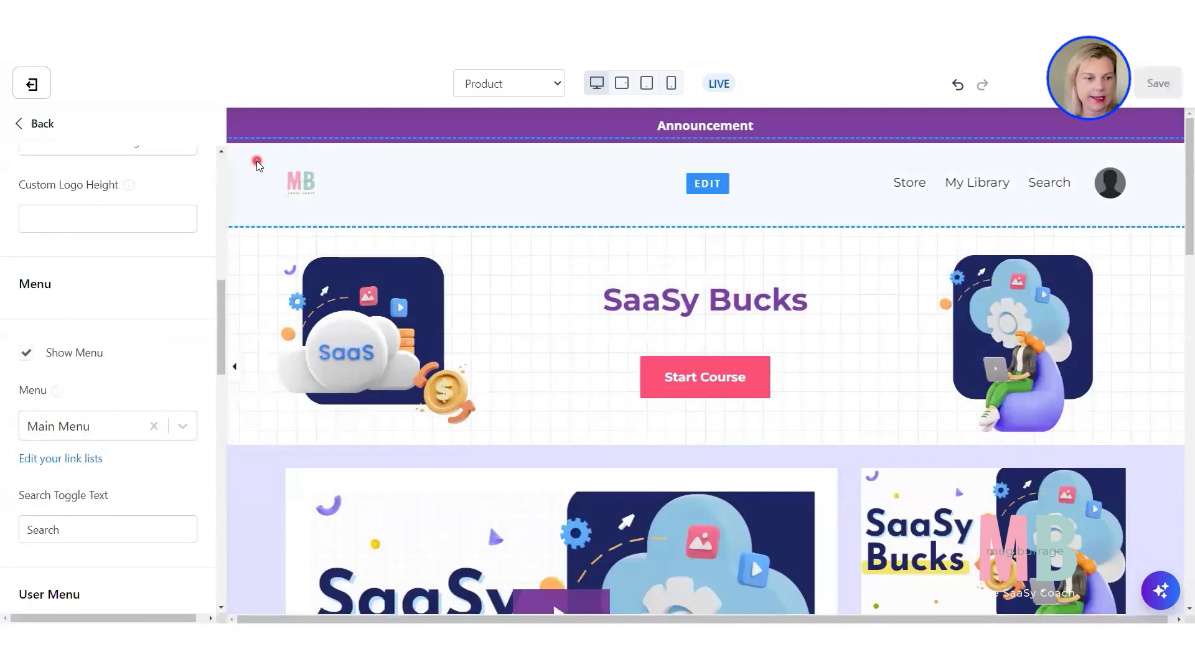
pyautogui.click(38, 124)
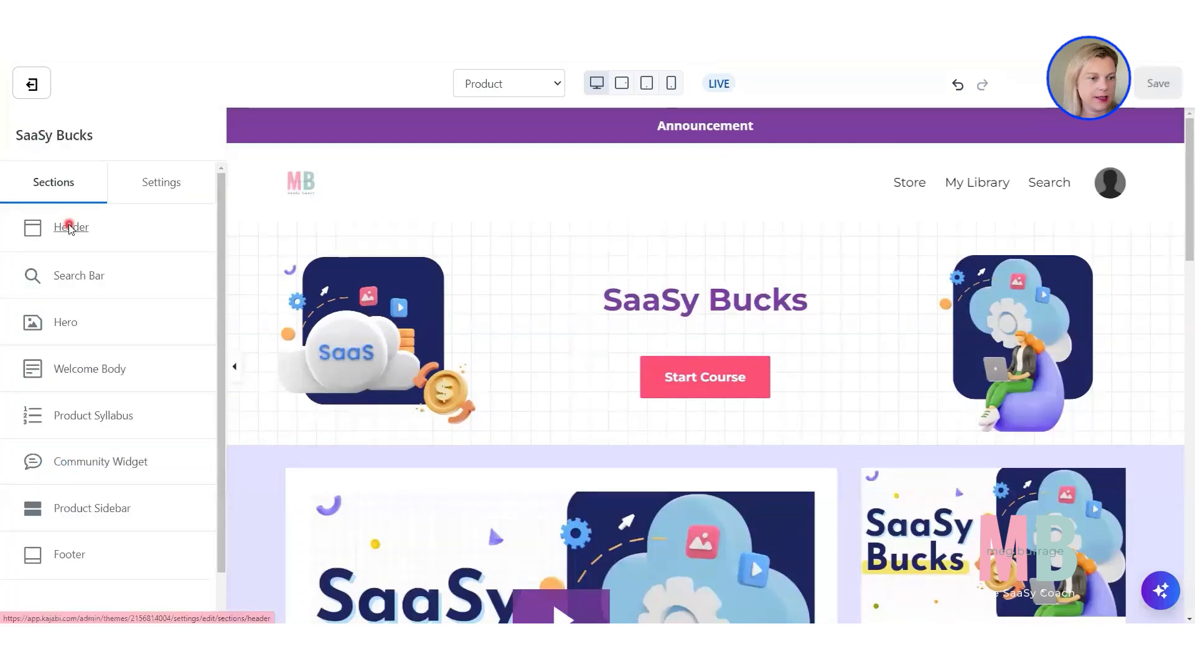
pyautogui.click(61, 232)
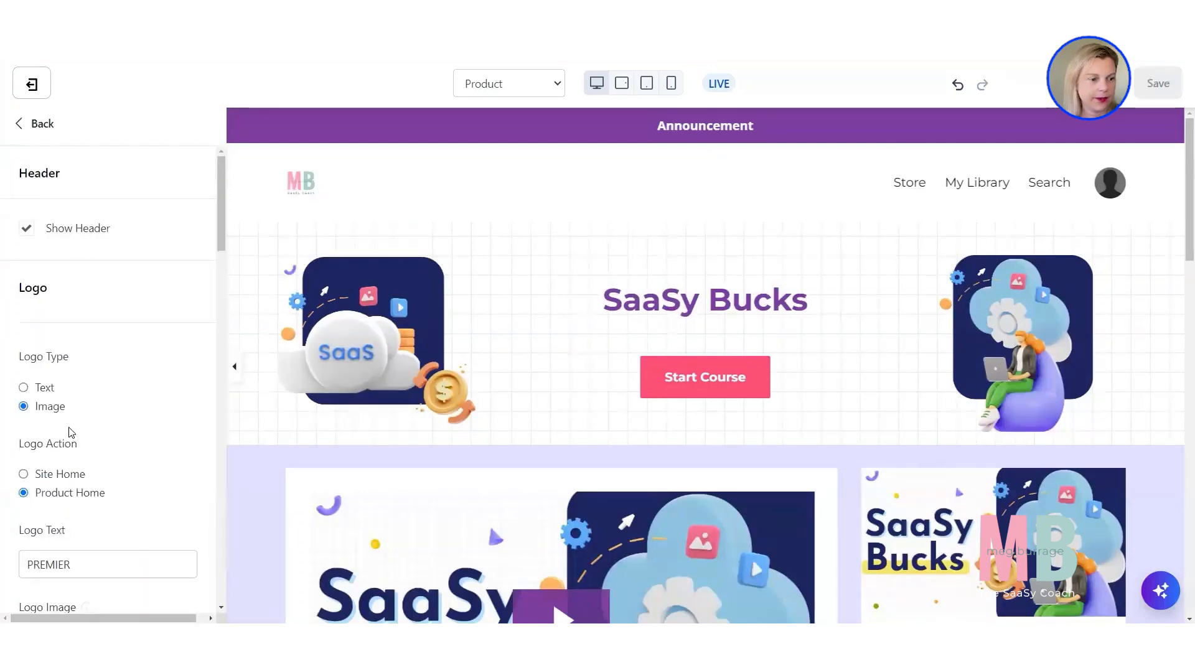
# - Set the header's Background Color Override to E0E2FF and check it in the page preview
pyautogui.scroll(-10, 70, 432)
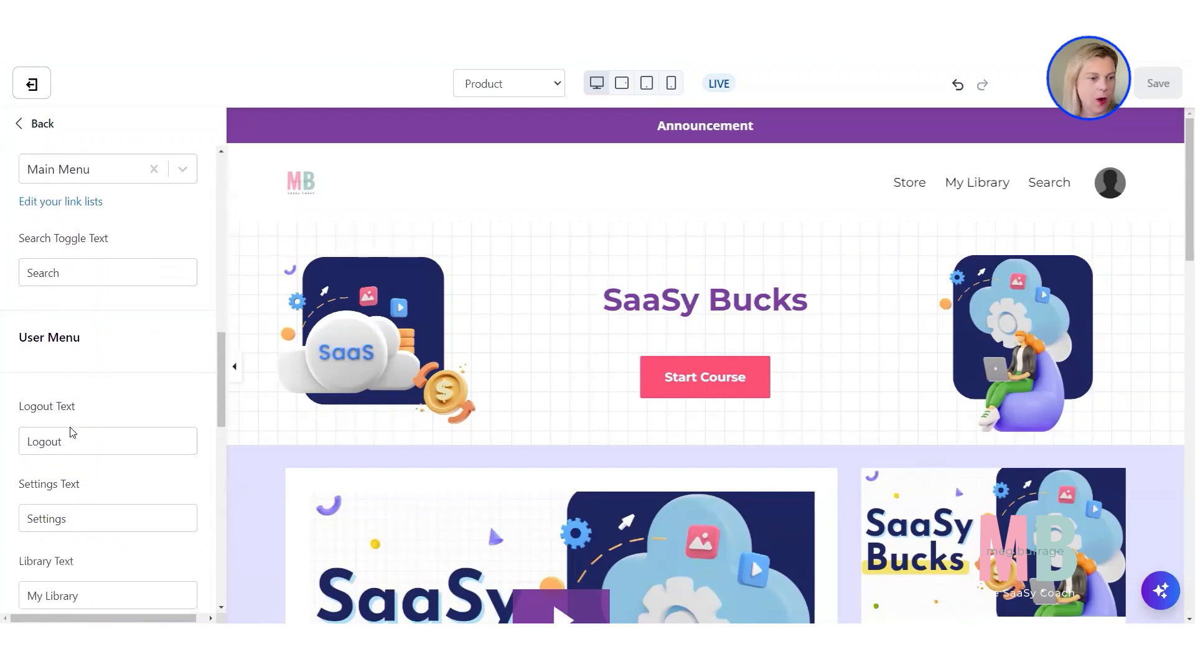
pyautogui.scroll(-7, 71, 432)
pyautogui.scroll(2, 70, 432)
pyautogui.scroll(-5, 70, 432)
pyautogui.scroll(-4, 70, 432)
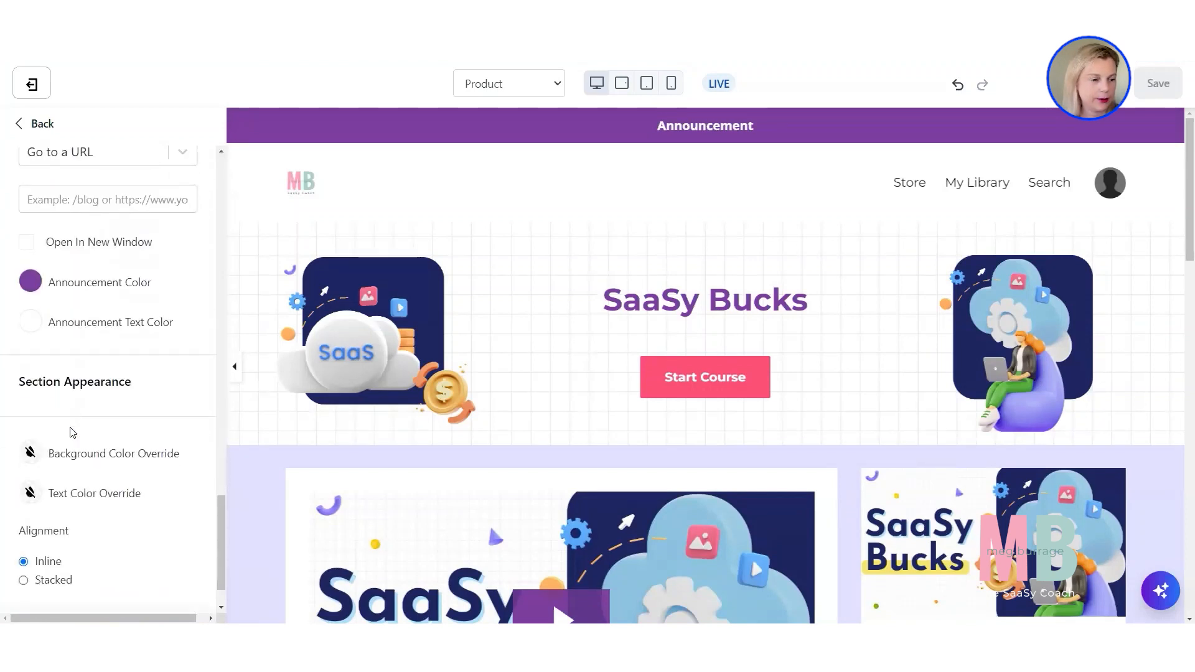
pyautogui.click(29, 452)
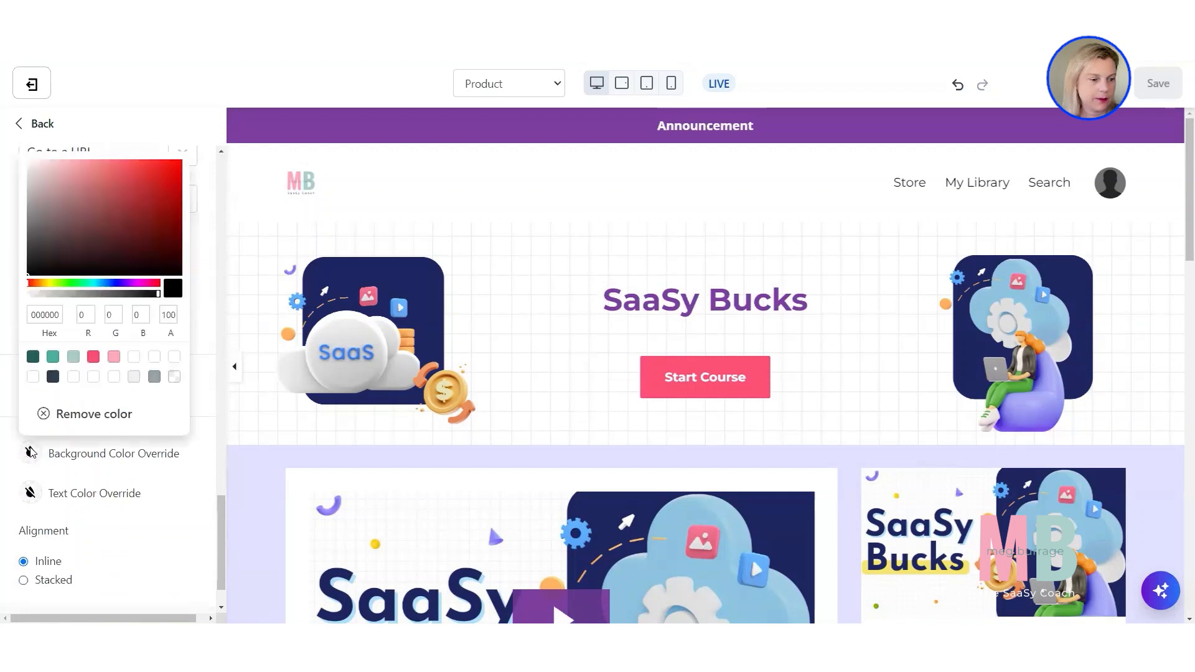
pyautogui.write('#E0E2FF')
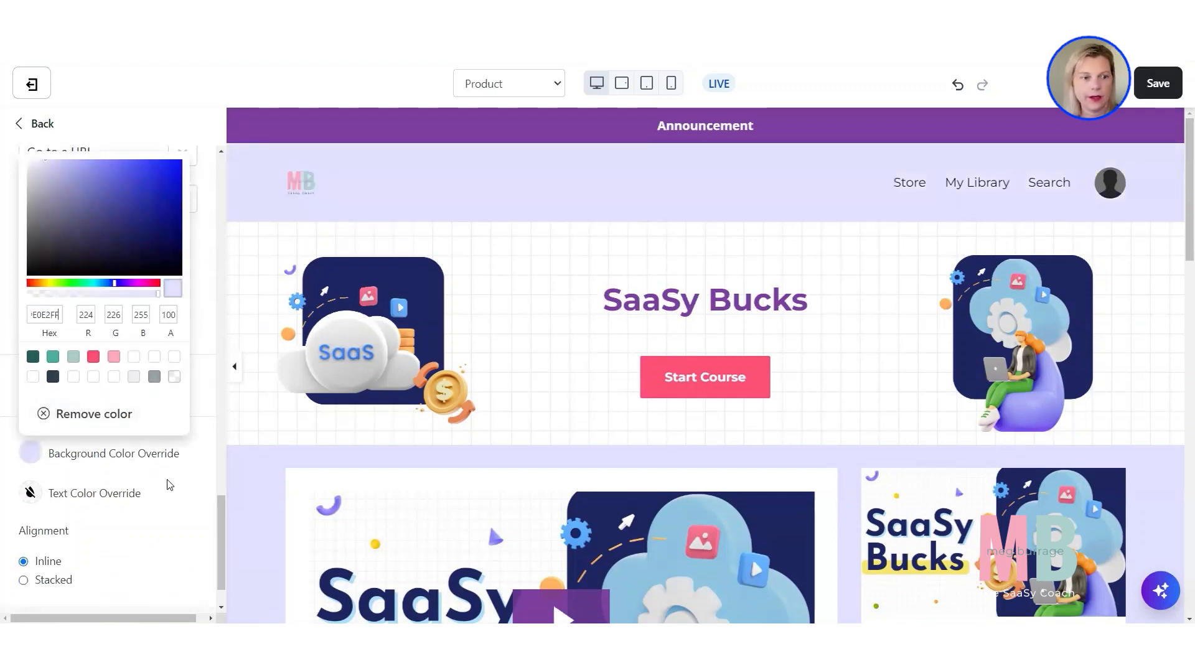
pyautogui.click(185, 496)
pyautogui.scroll(-2, 275, 475)
pyautogui.scroll(-7, 275, 471)
pyautogui.scroll(9, 273, 470)
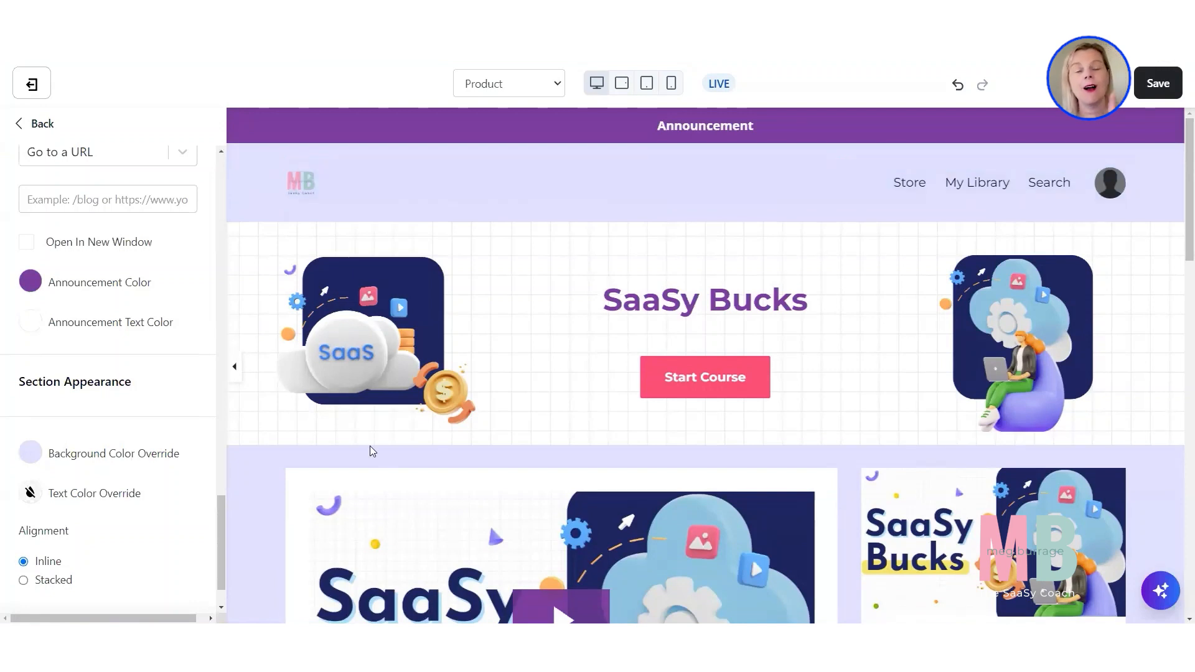
# - Save the header changes, switch the editor to the Post page and look over its preview down to the footer
pyautogui.click(1156, 83)
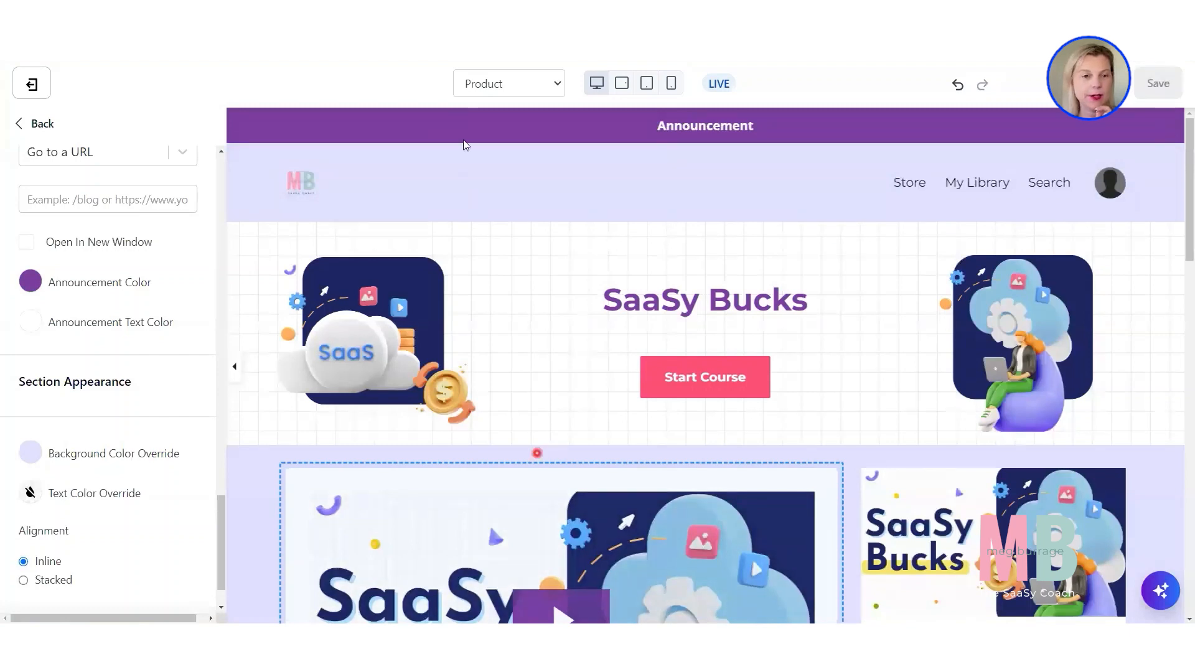
pyautogui.click(485, 87)
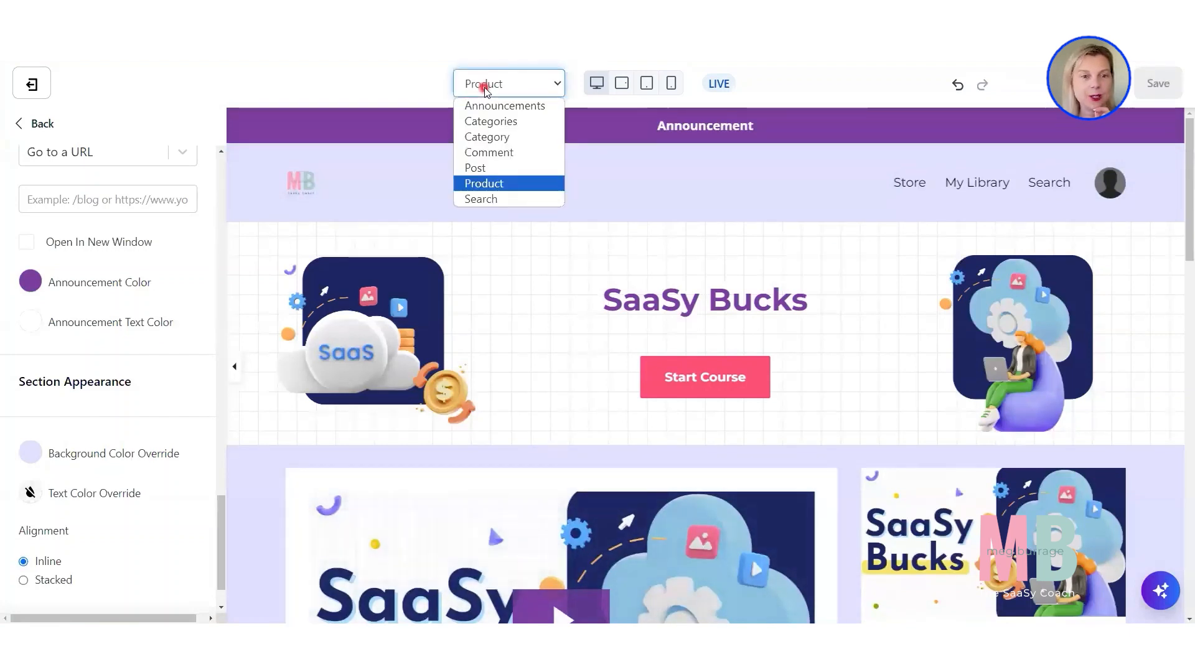
pyautogui.click(489, 168)
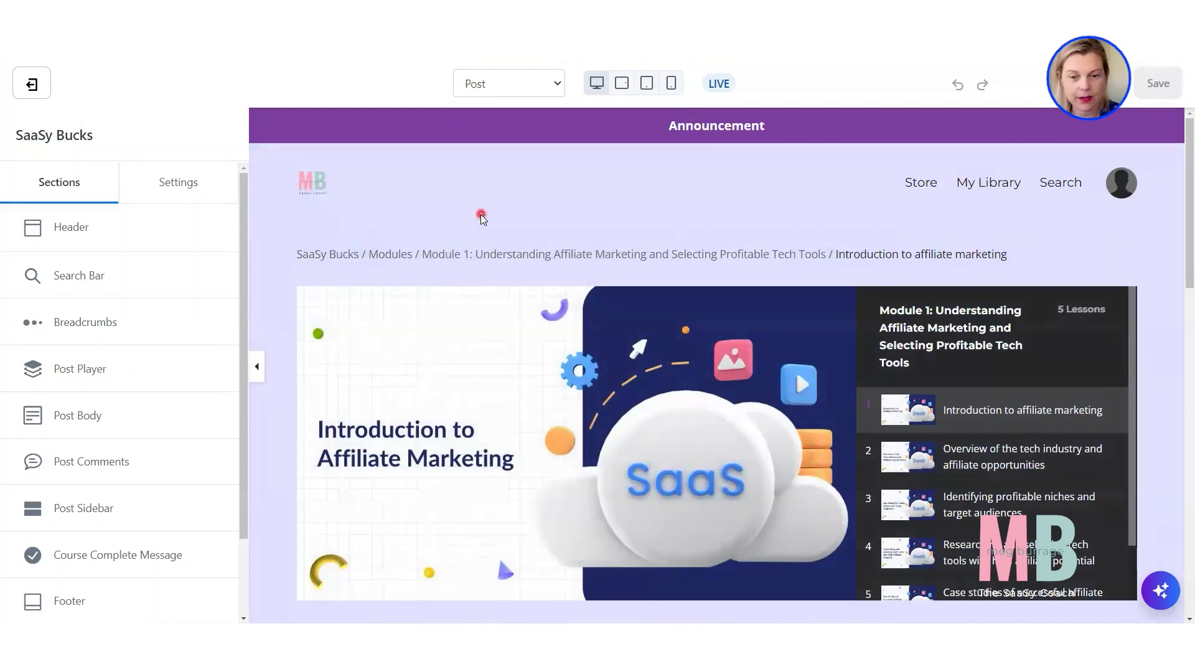
pyautogui.scroll(-1, 481, 216)
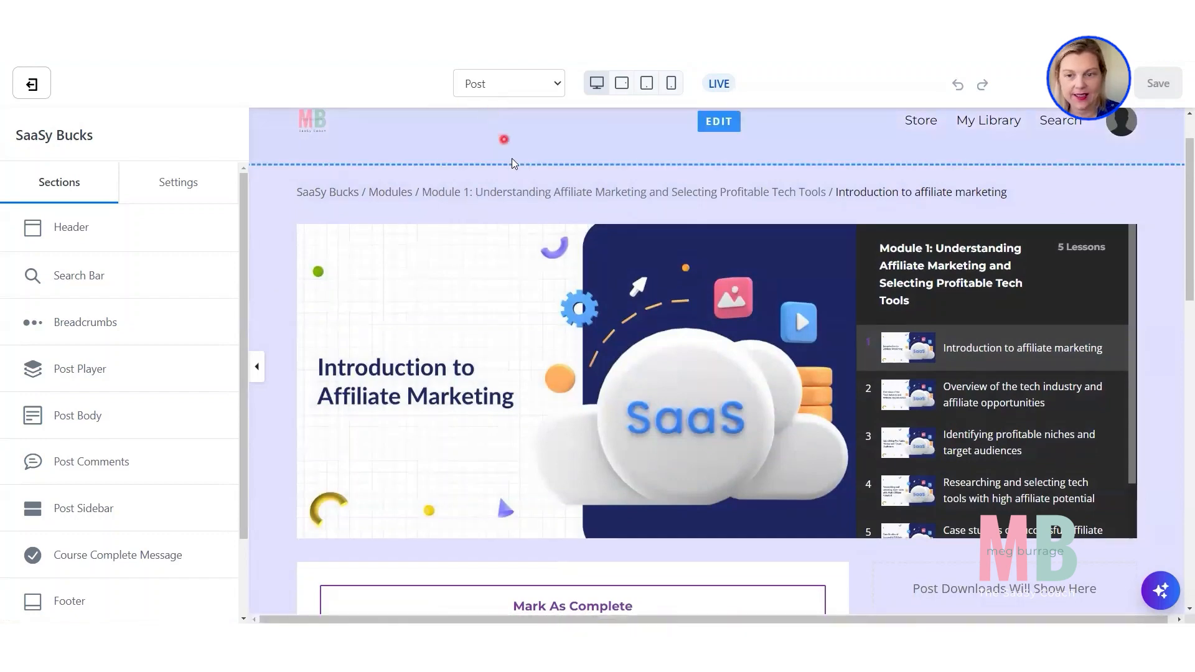
pyautogui.scroll(-3, 515, 165)
pyautogui.scroll(-12, 518, 176)
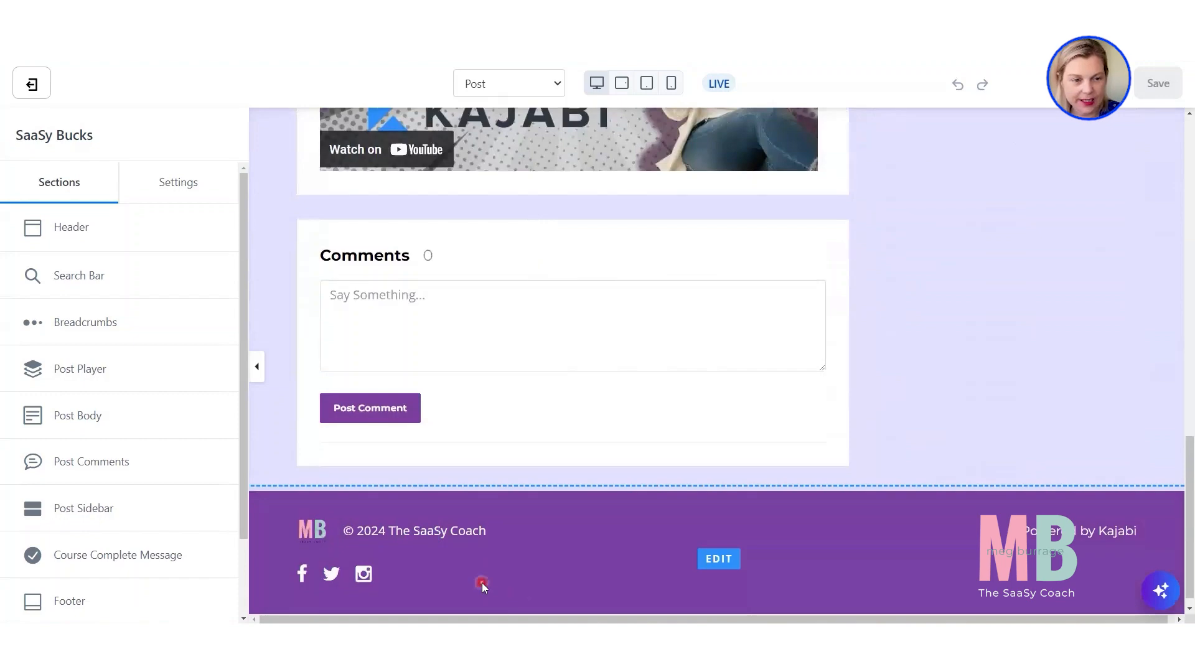
pyautogui.scroll(3, 482, 583)
pyautogui.scroll(12, 482, 583)
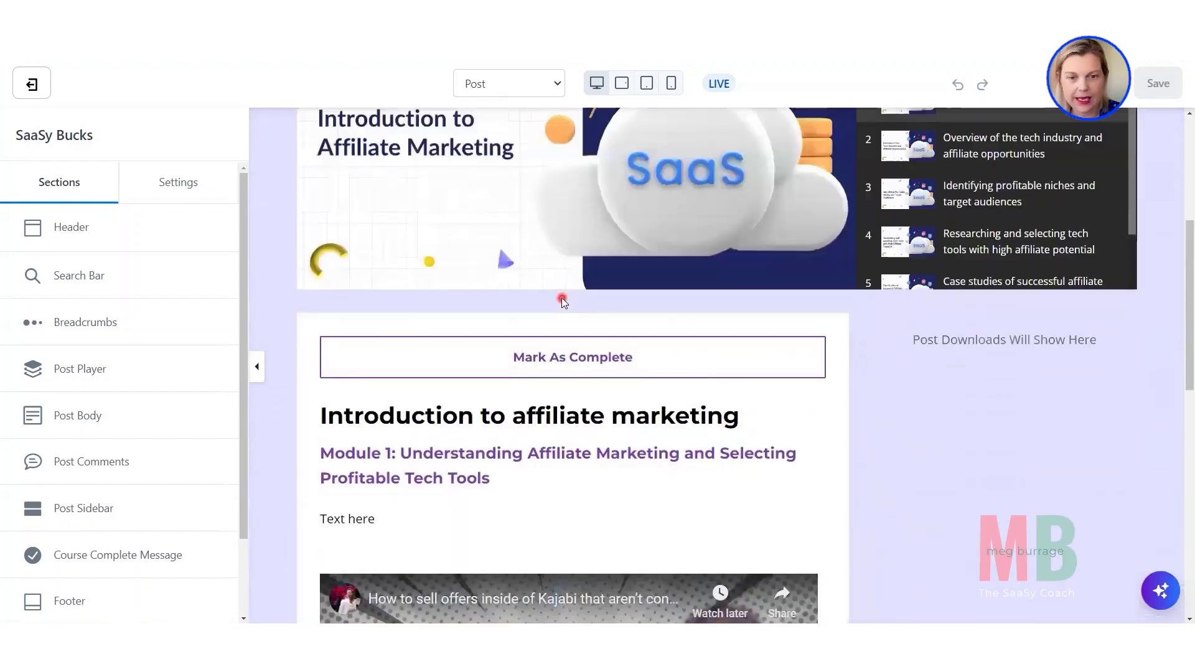
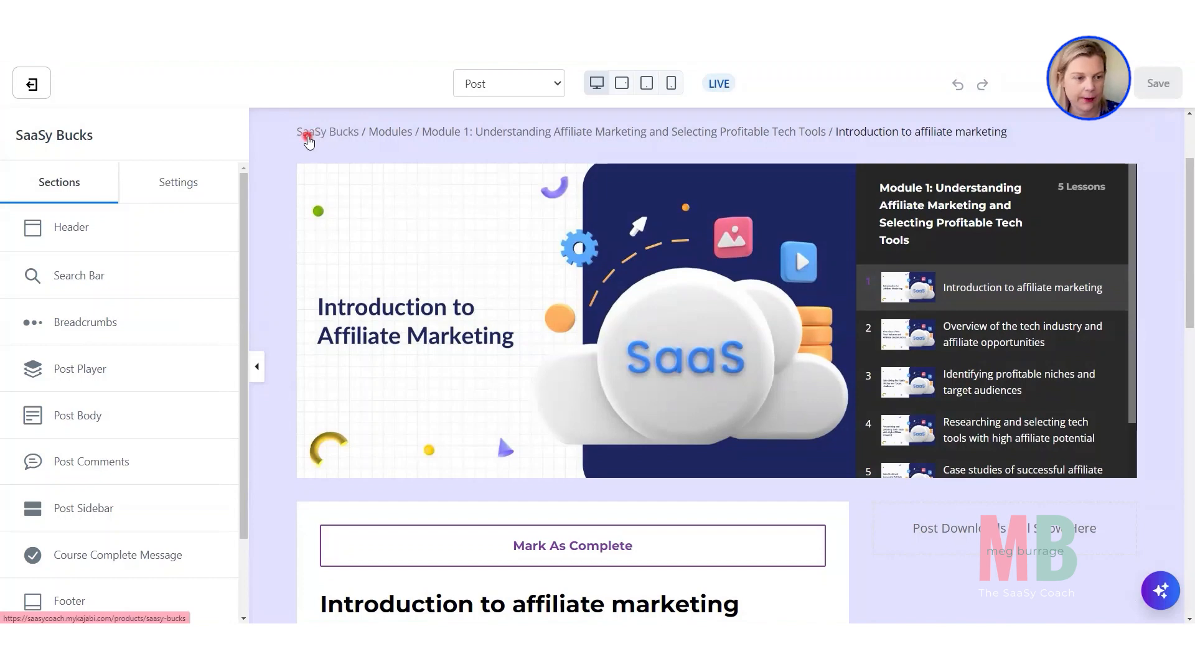
# - Open the Breadcrumbs section's settings and switch Show Breadcrumbs off and on again to compare the preview
pyautogui.click(97, 324)
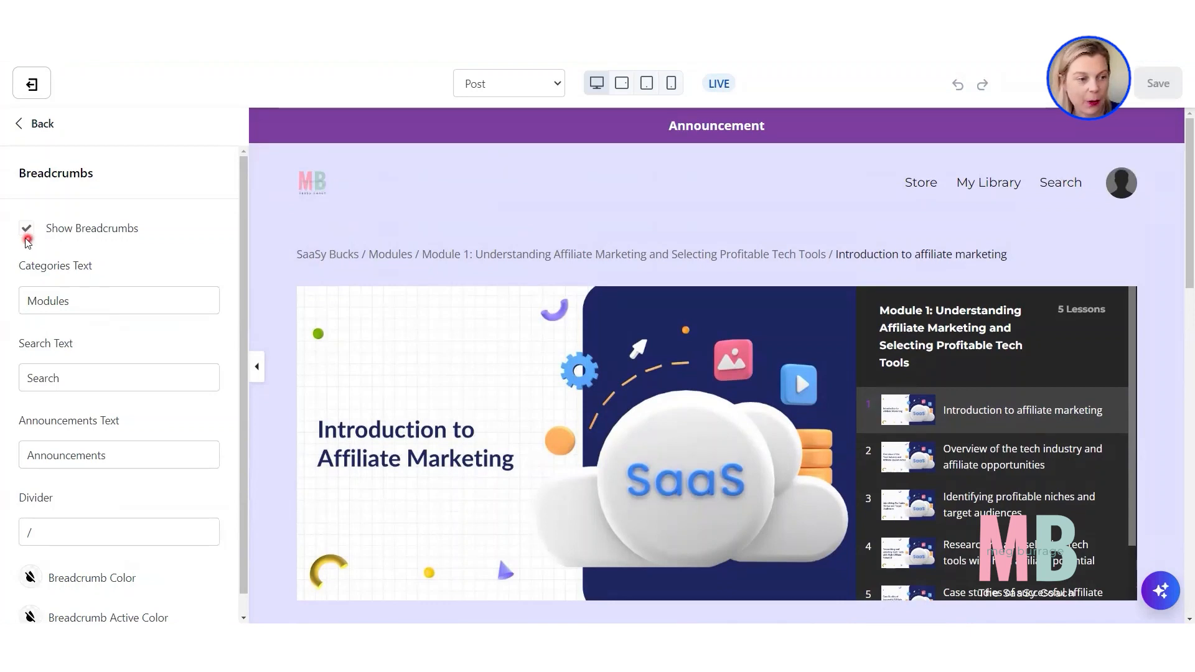
pyautogui.click(25, 234)
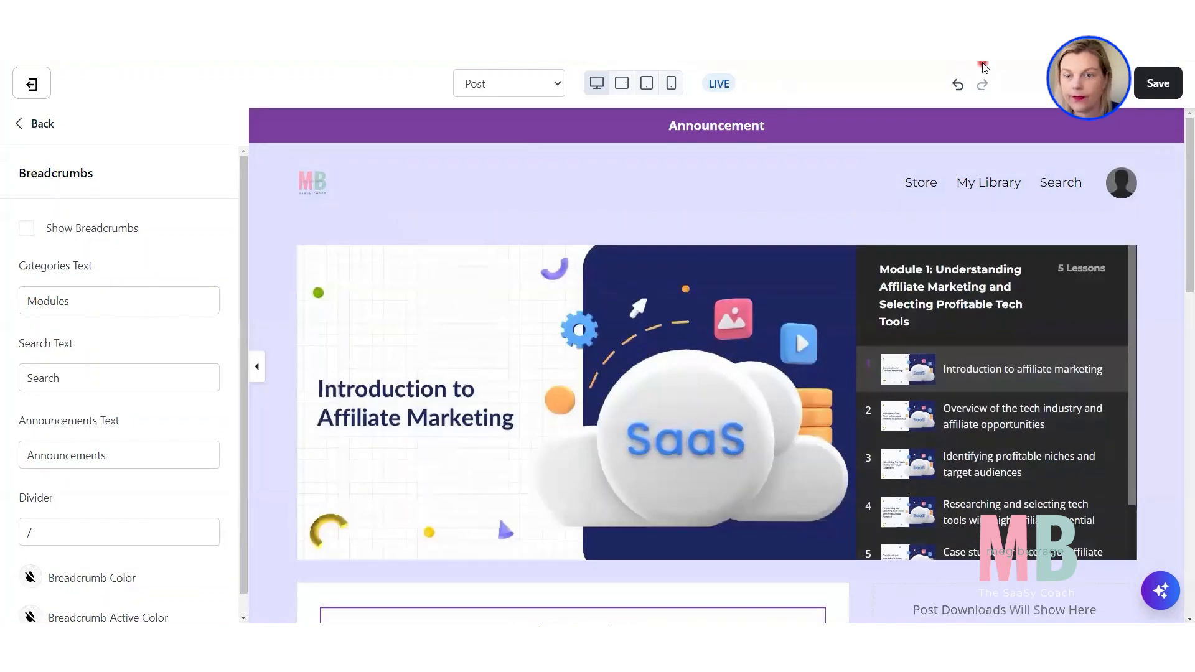
pyautogui.click(26, 228)
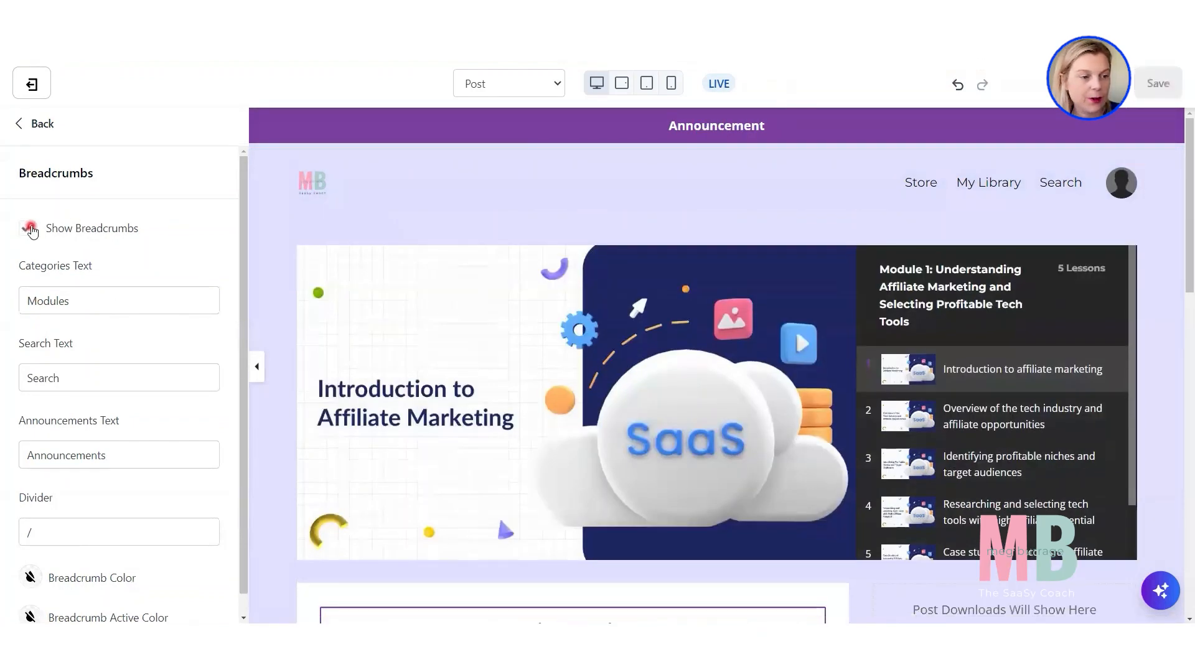
# - Set the Breadcrumb Color to 7B3EA0 and the Breadcrumb Active Color to the medium teal swatch
pyautogui.scroll(-1, 125, 408)
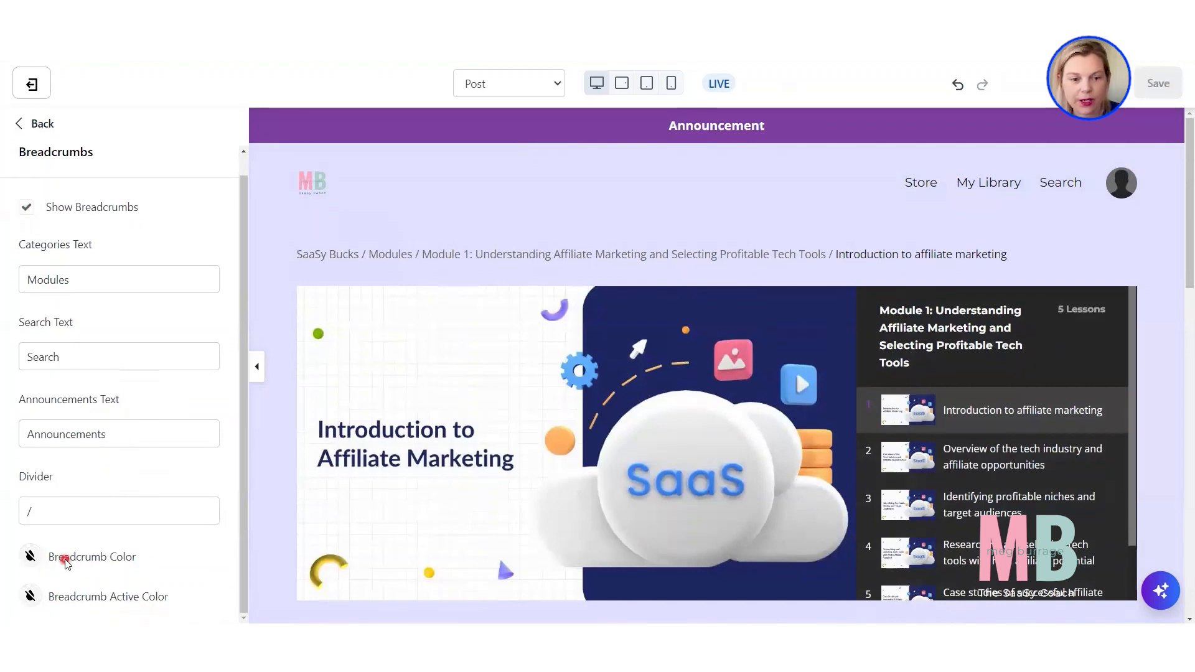
pyautogui.click(26, 559)
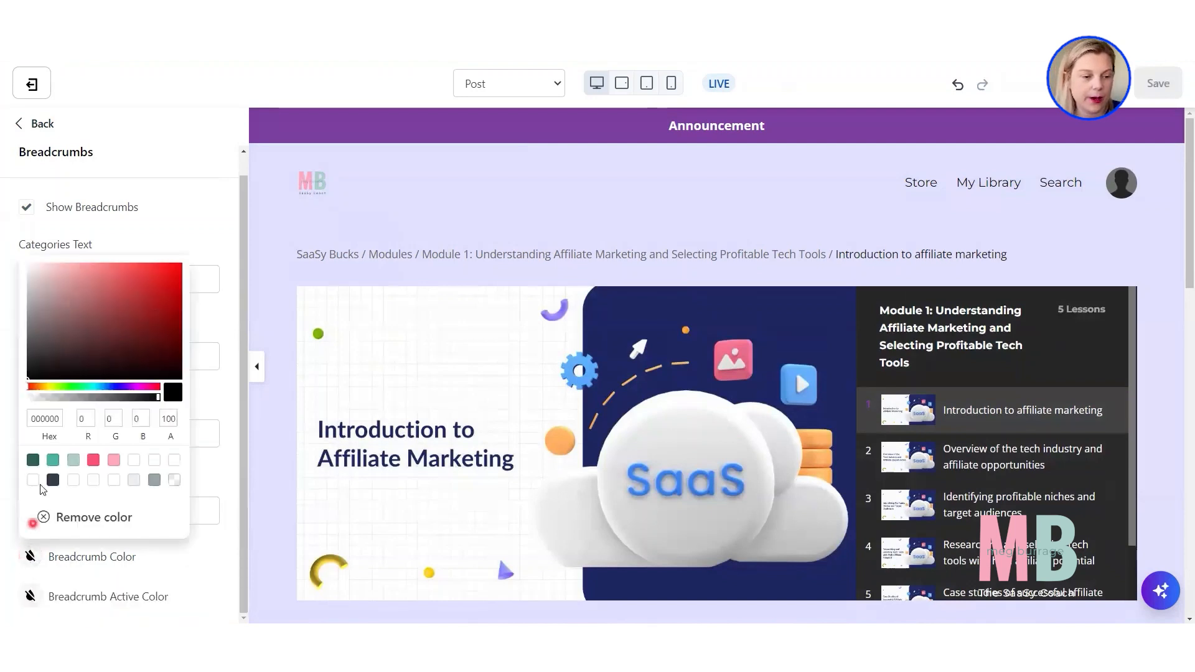
pyautogui.doubleClick(45, 420)
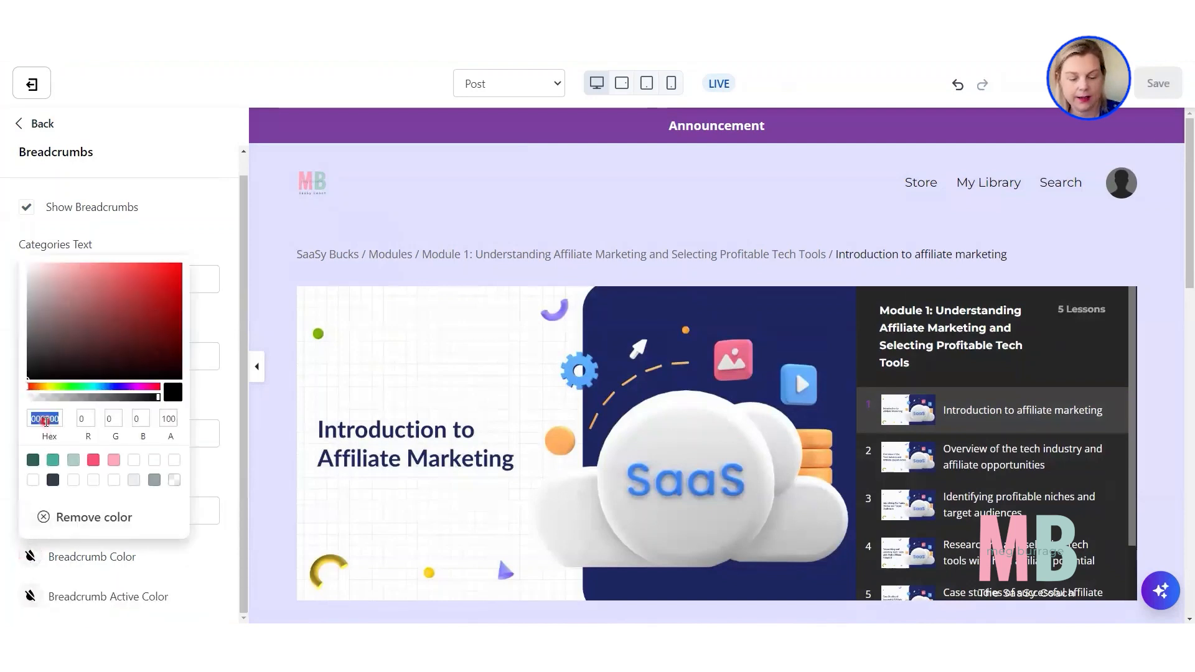
pyautogui.write('7B3EA0')
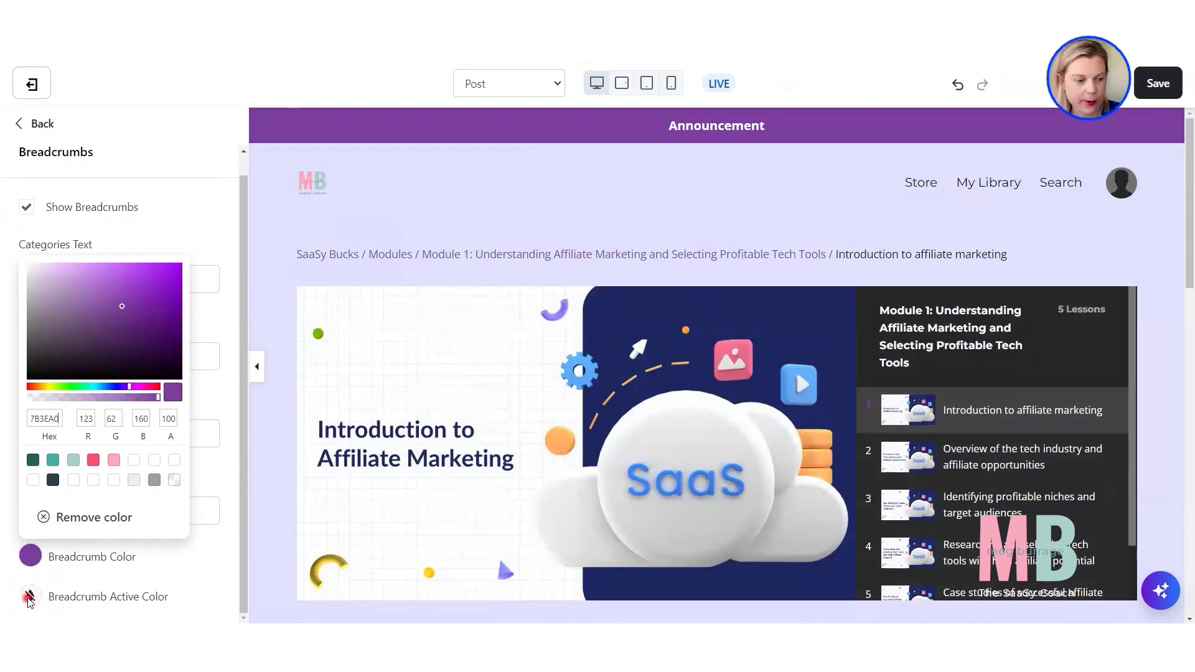
pyautogui.click(28, 597)
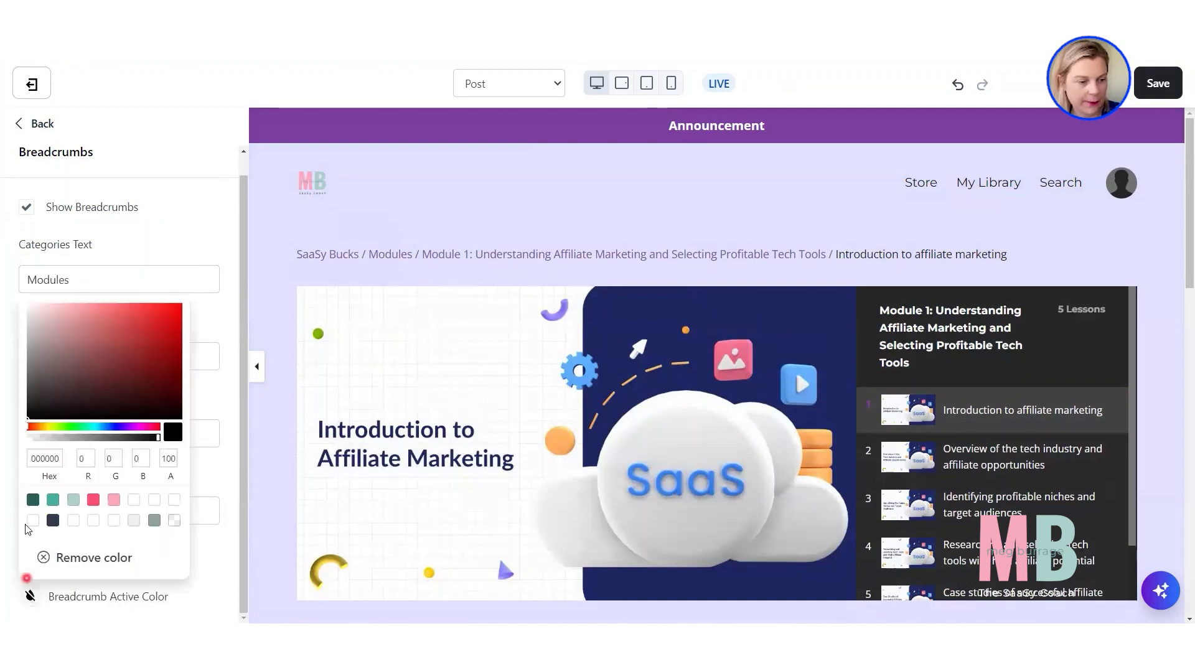
pyautogui.click(53, 500)
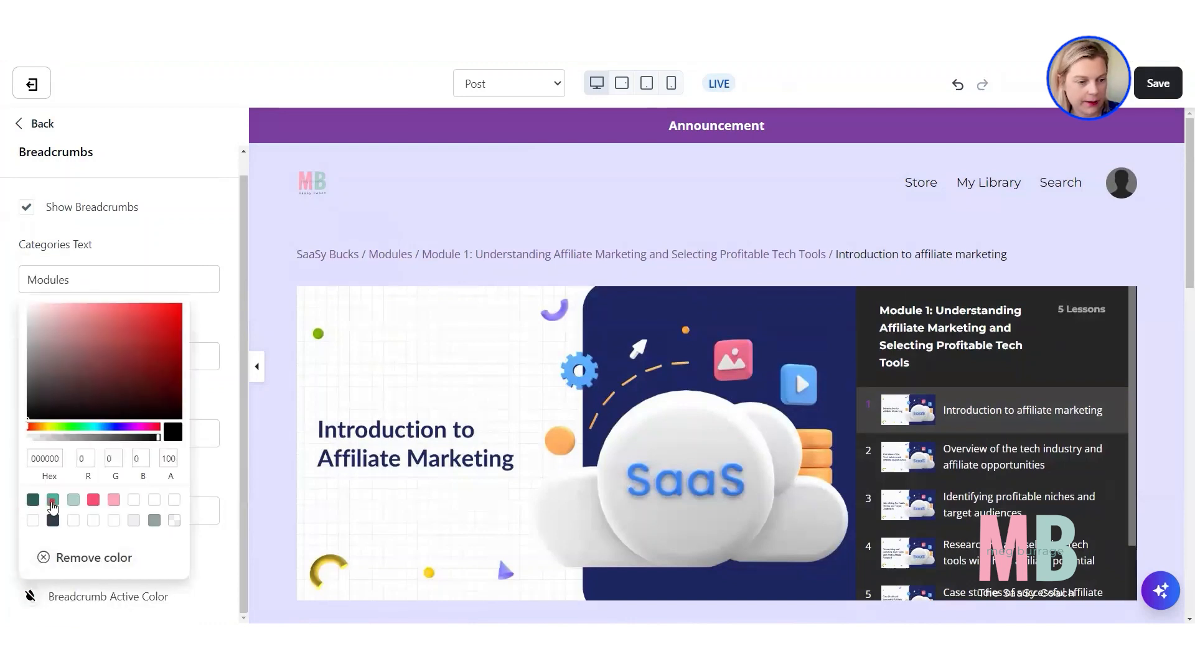
pyautogui.click(192, 569)
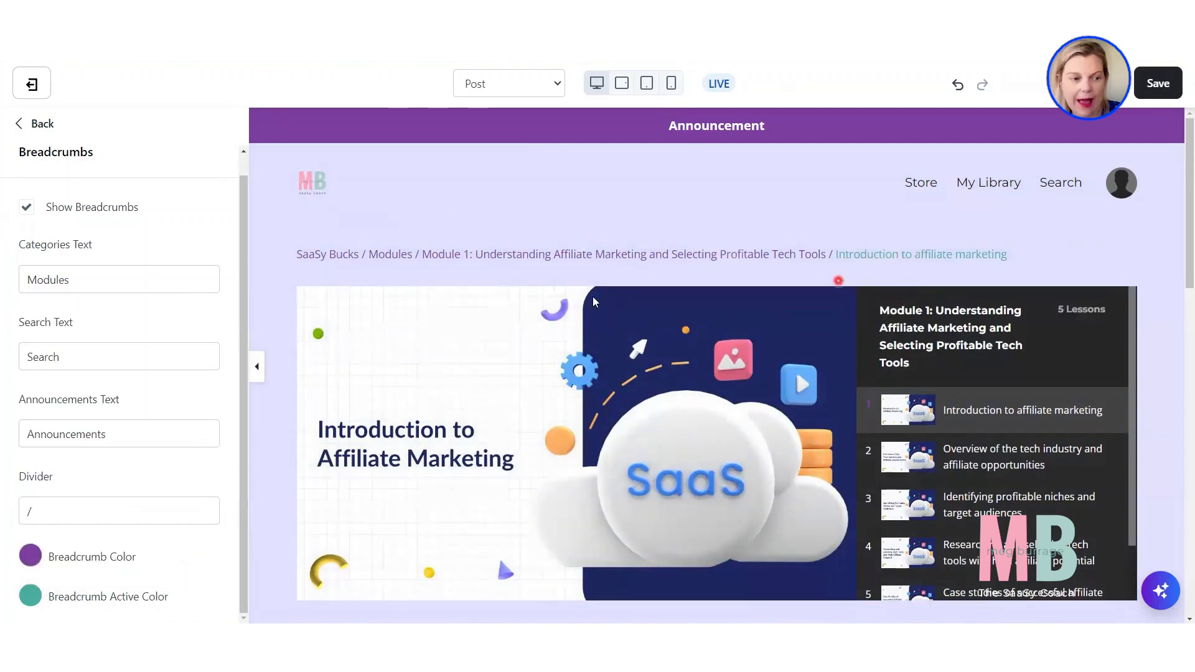
pyautogui.click(38, 127)
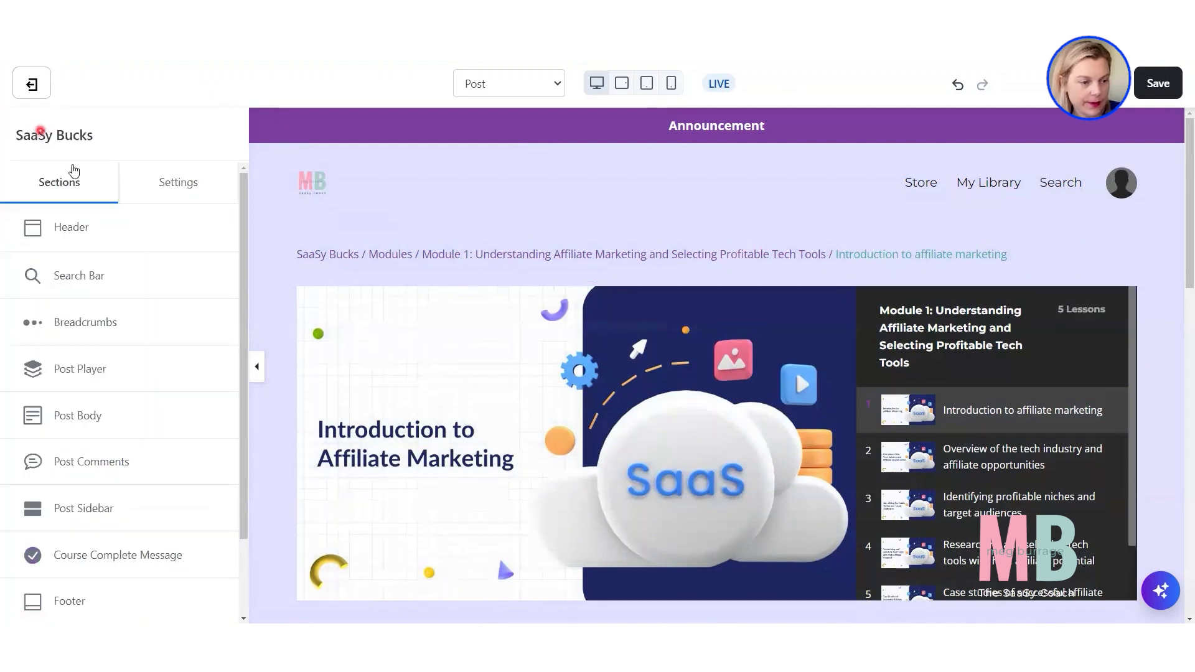
# - Try the Simple and None player types for the Post Player in the preview and return it to Inline
pyautogui.click(62, 369)
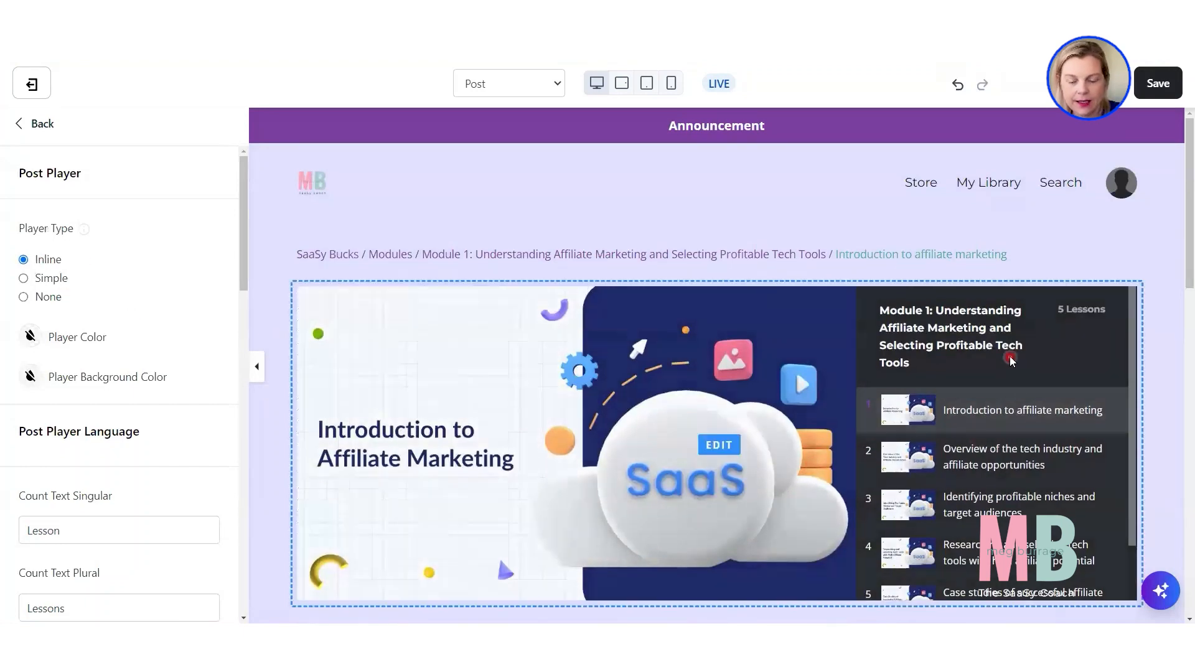
pyautogui.click(1063, 421)
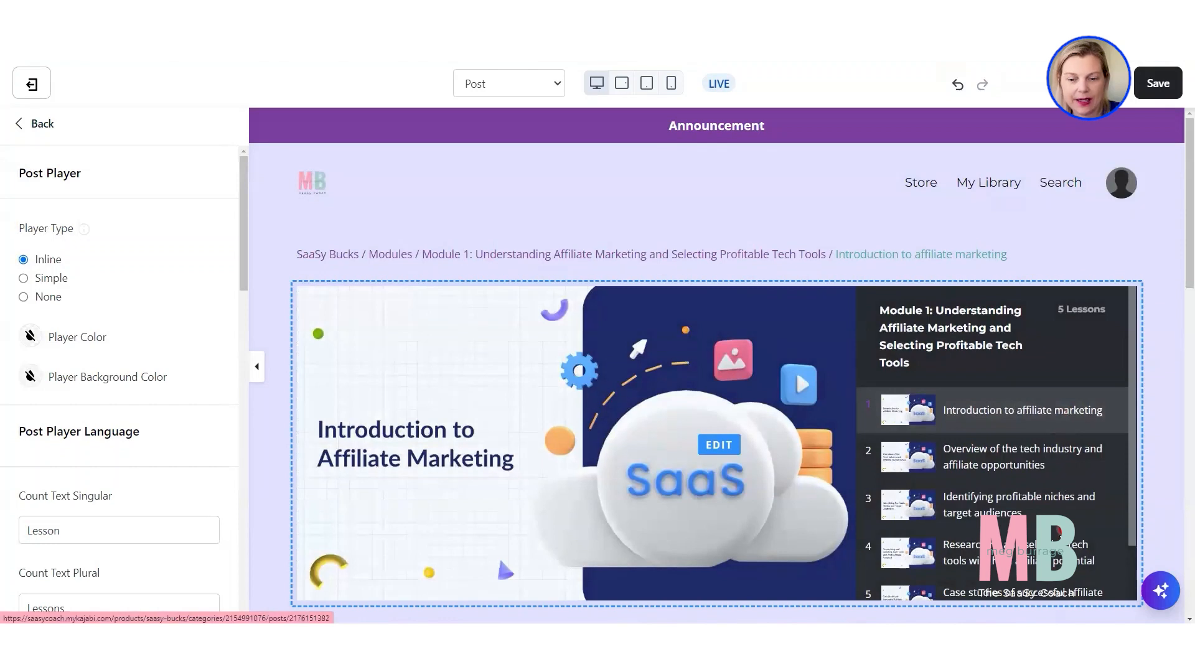
pyautogui.scroll(-2, 1045, 335)
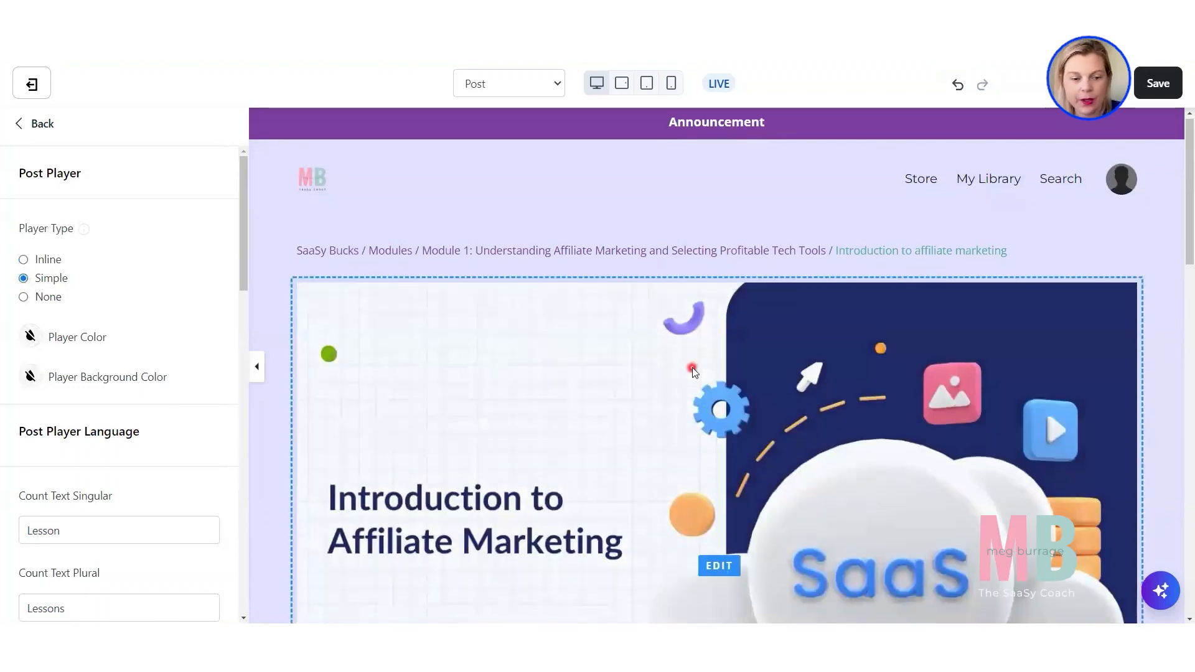
pyautogui.scroll(-3, 692, 368)
pyautogui.scroll(-2, 1008, 467)
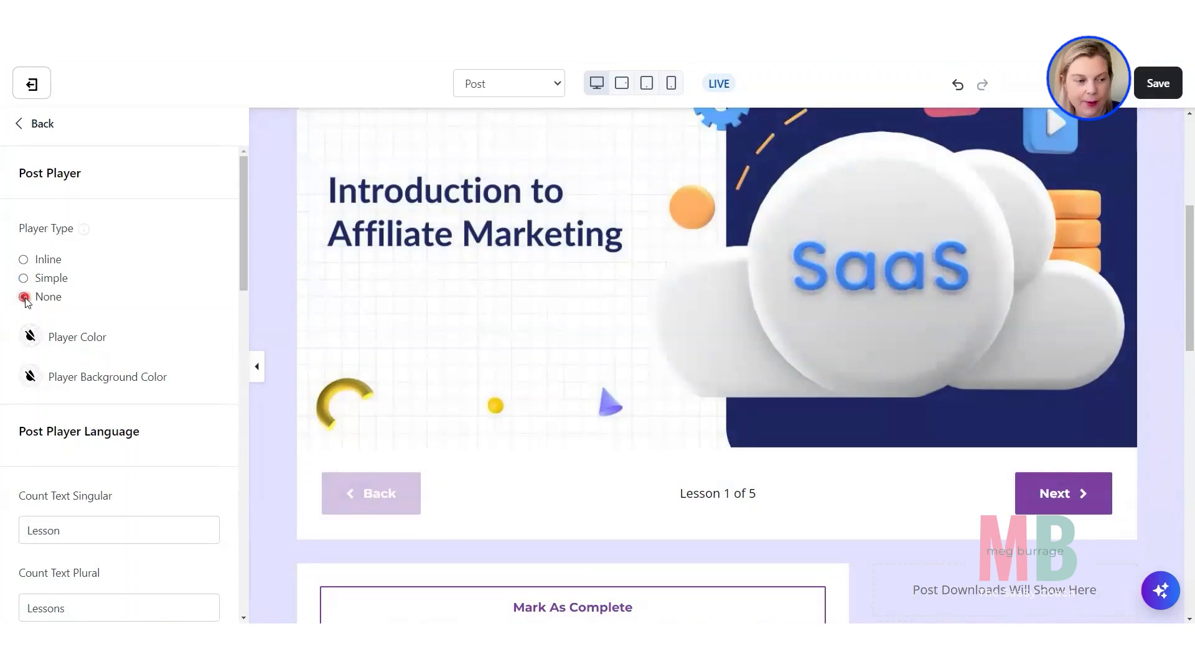
pyautogui.click(24, 297)
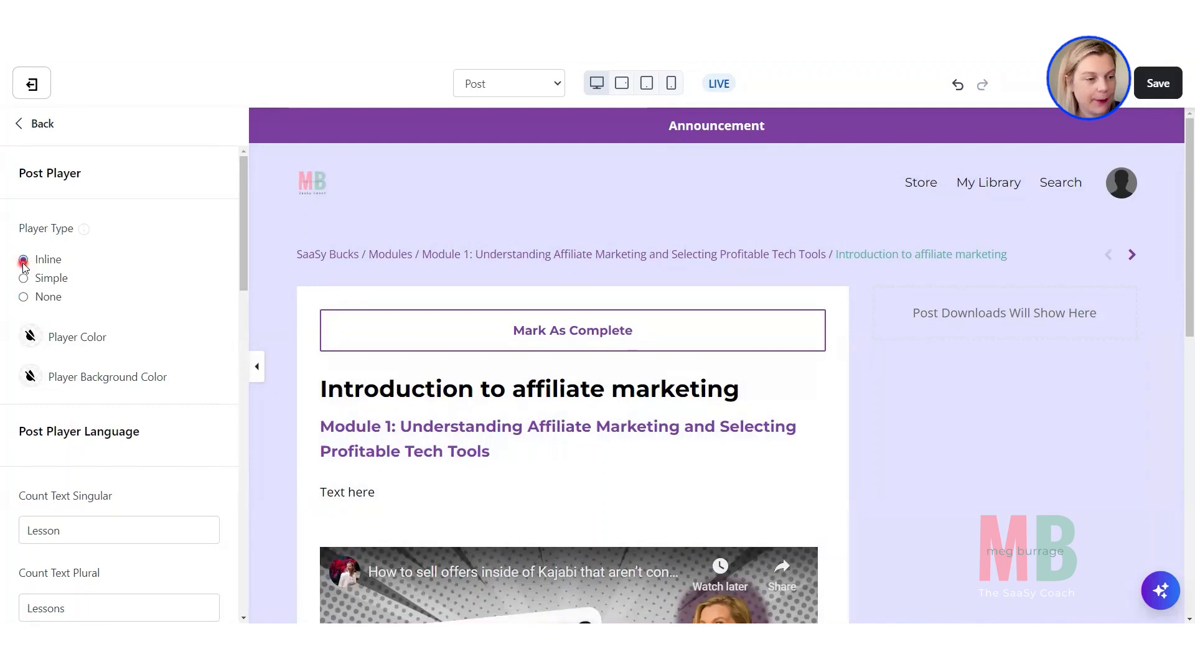
pyautogui.click(23, 260)
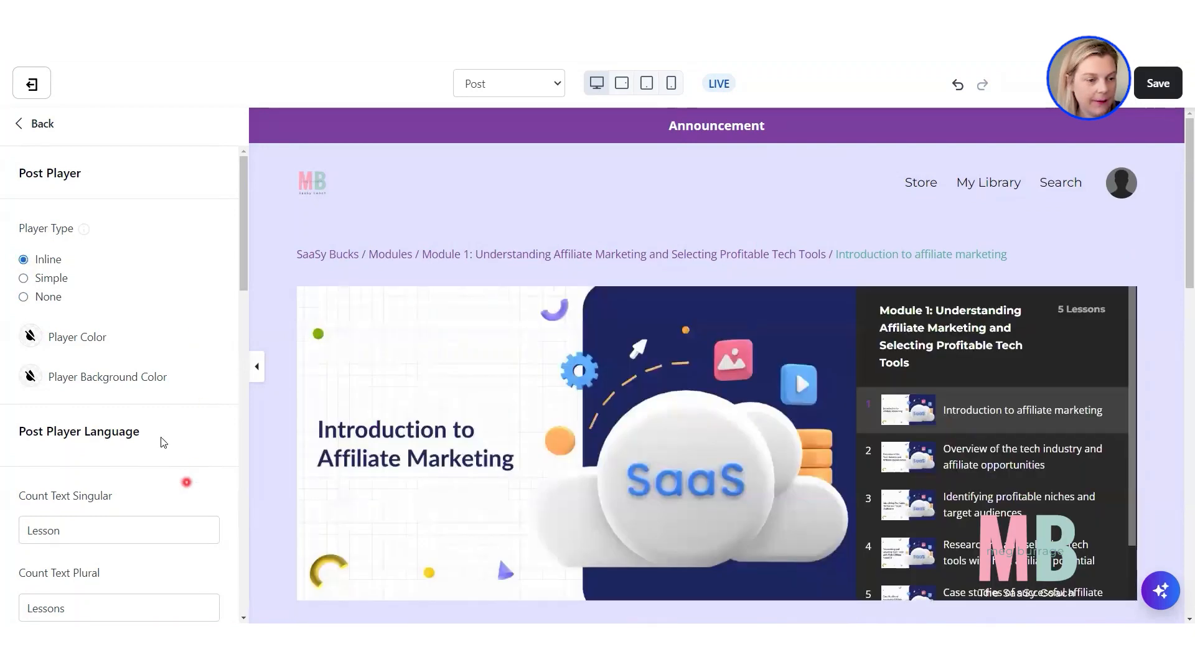
pyautogui.scroll(-1, 172, 378)
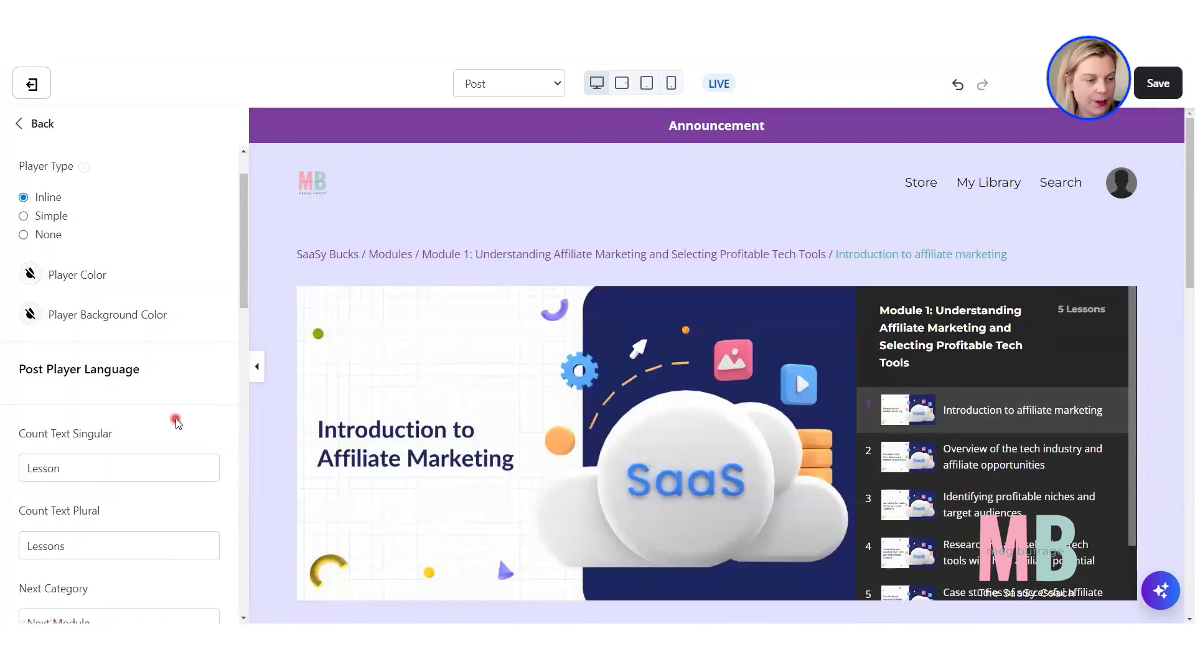
pyautogui.scroll(-7, 311, 424)
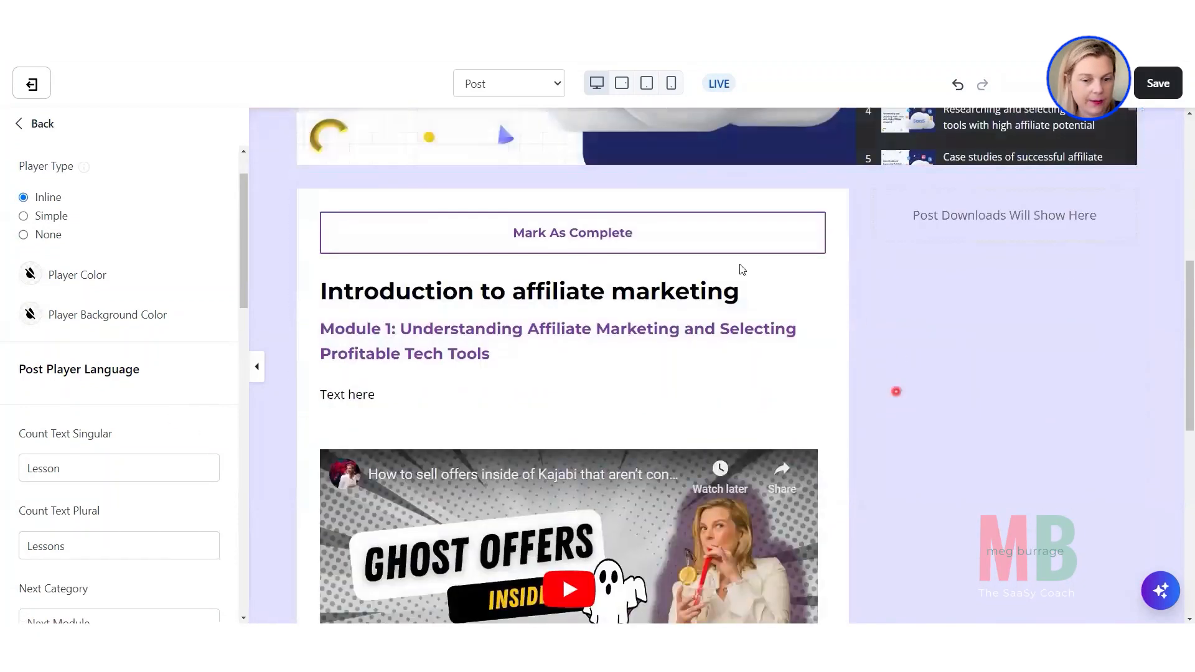
pyautogui.click(44, 123)
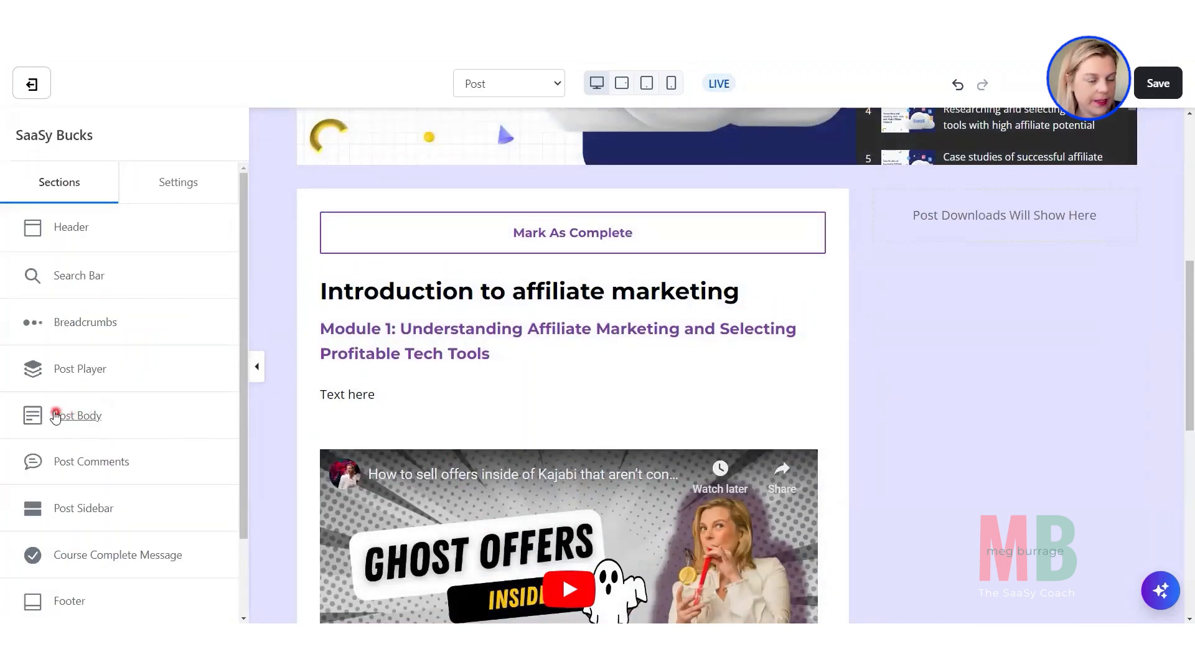
# - Hide the category in the Post Info block of the Post Body section
pyautogui.click(78, 415)
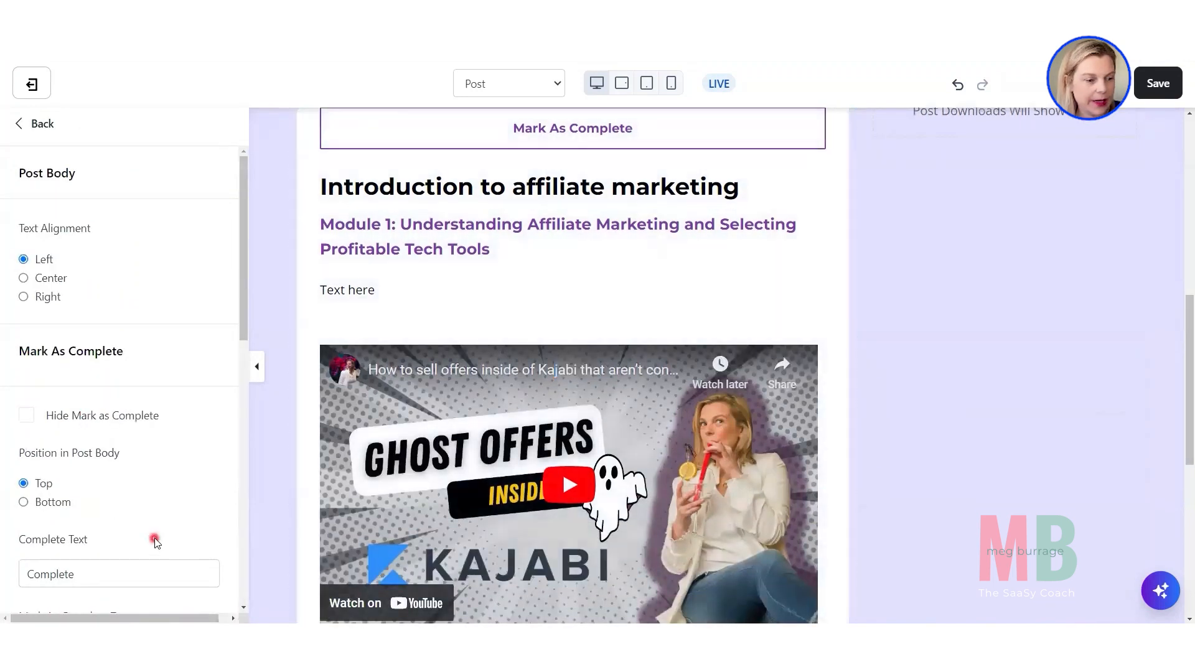
pyautogui.scroll(-8, 104, 455)
pyautogui.scroll(-3, 104, 456)
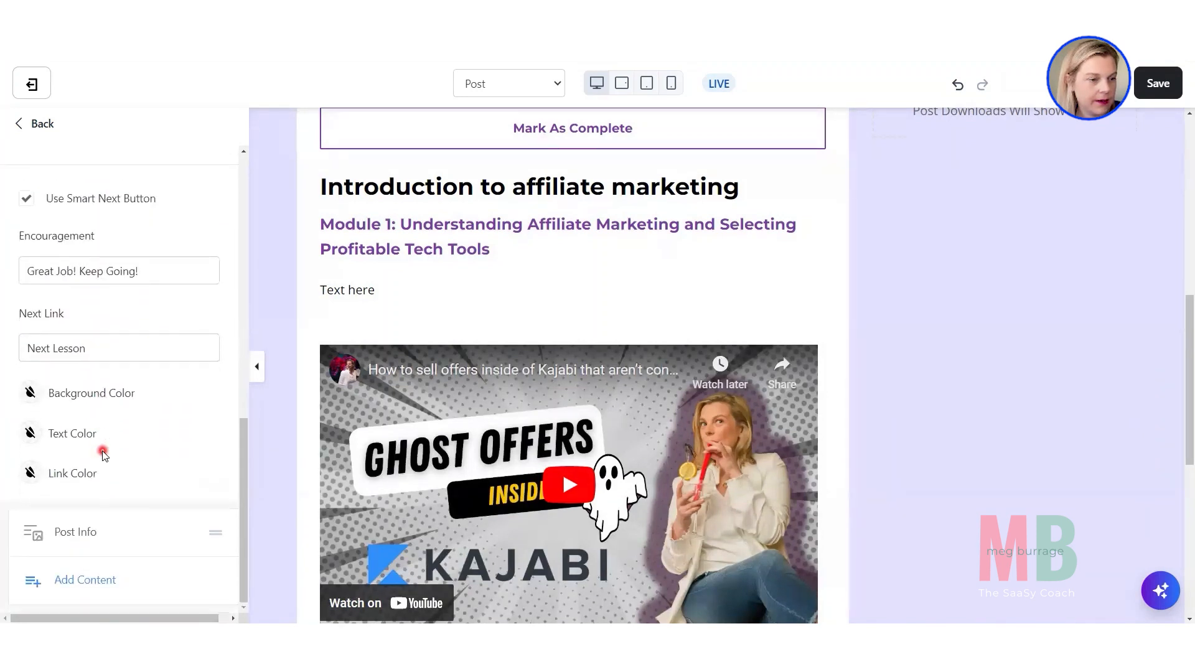
pyautogui.click(62, 535)
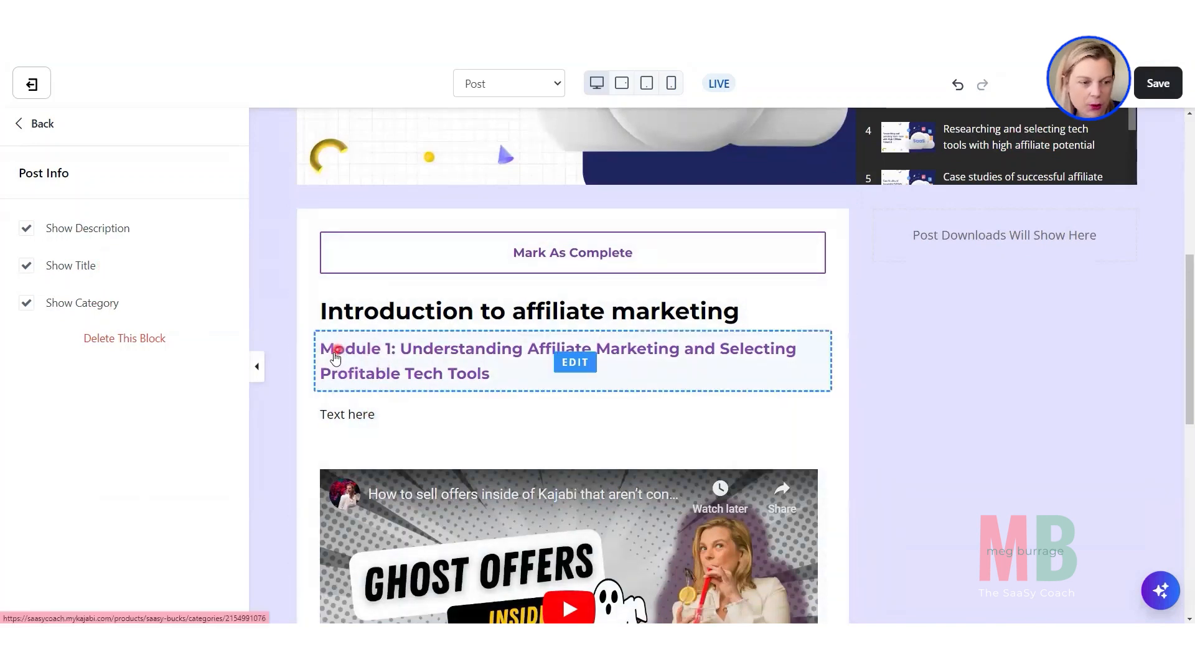
pyautogui.click(26, 305)
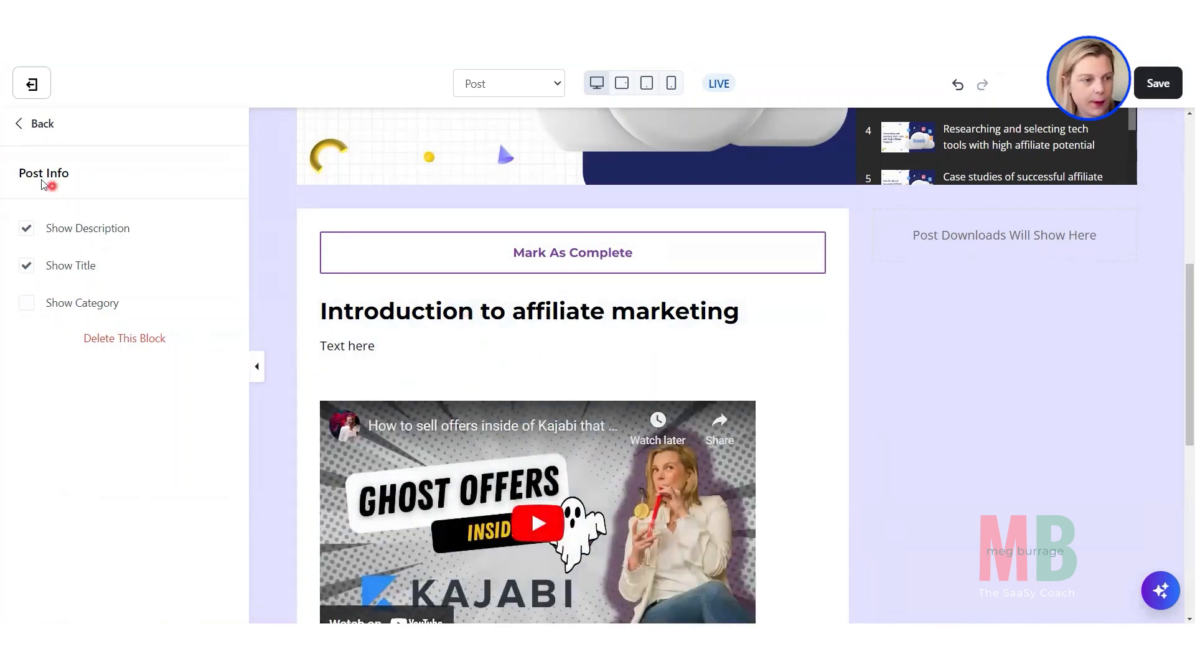
pyautogui.click(35, 123)
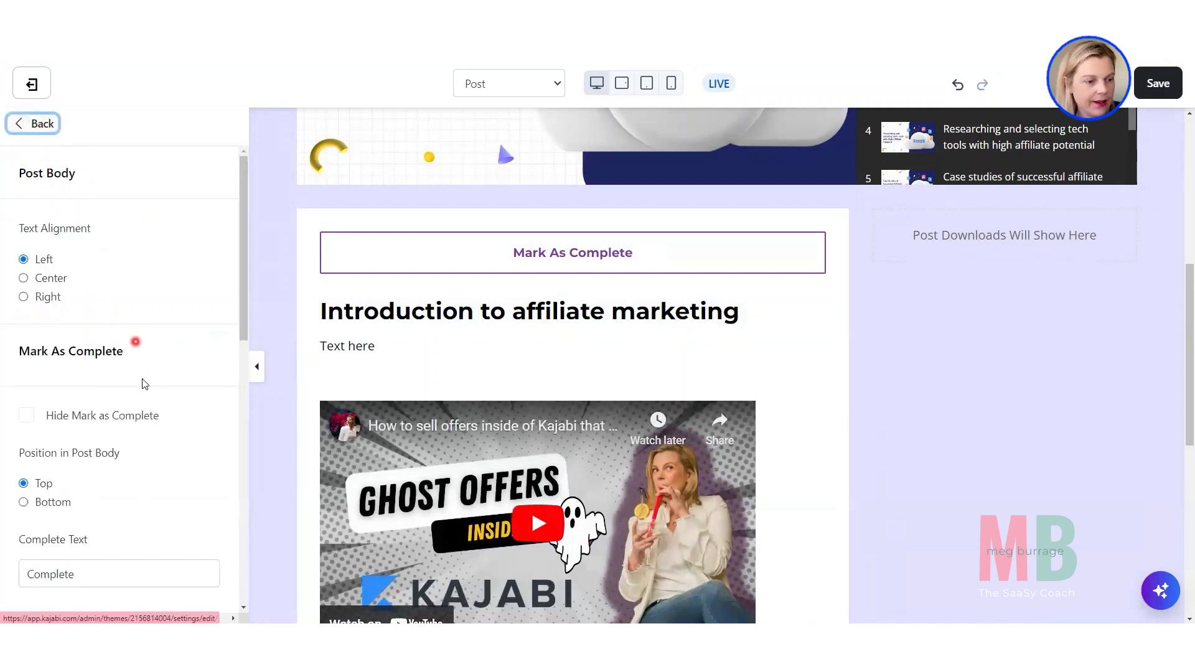
# - Examine the content blocks that can be added to the Post Body section
pyautogui.scroll(-8, 143, 383)
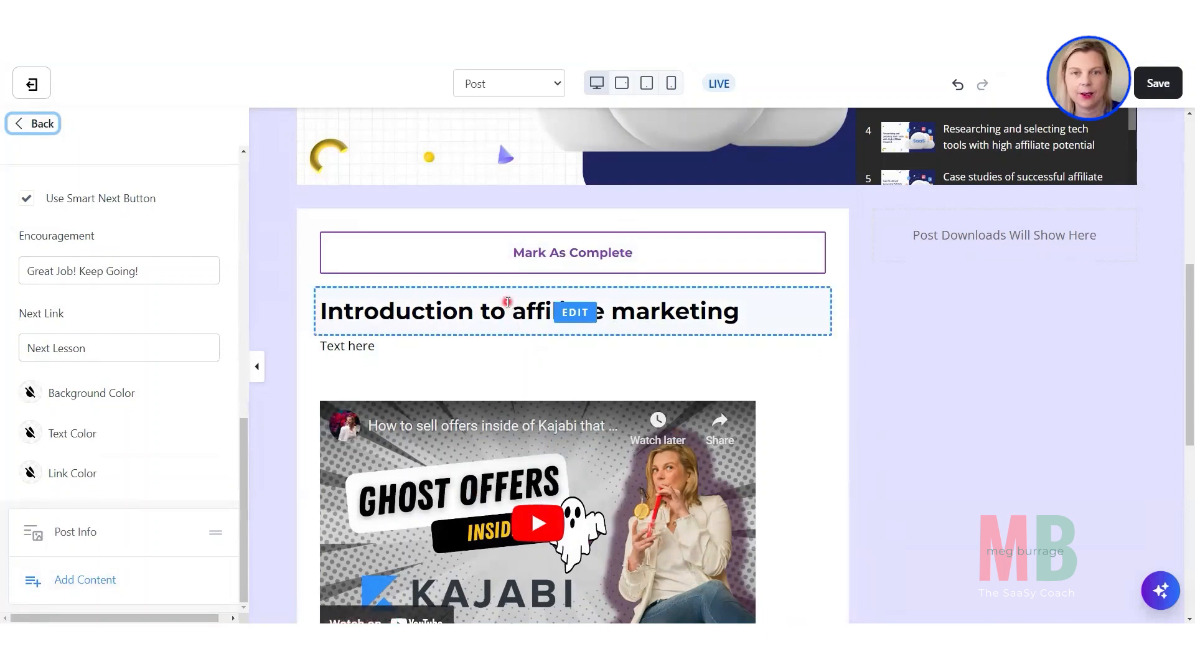
pyautogui.click(95, 582)
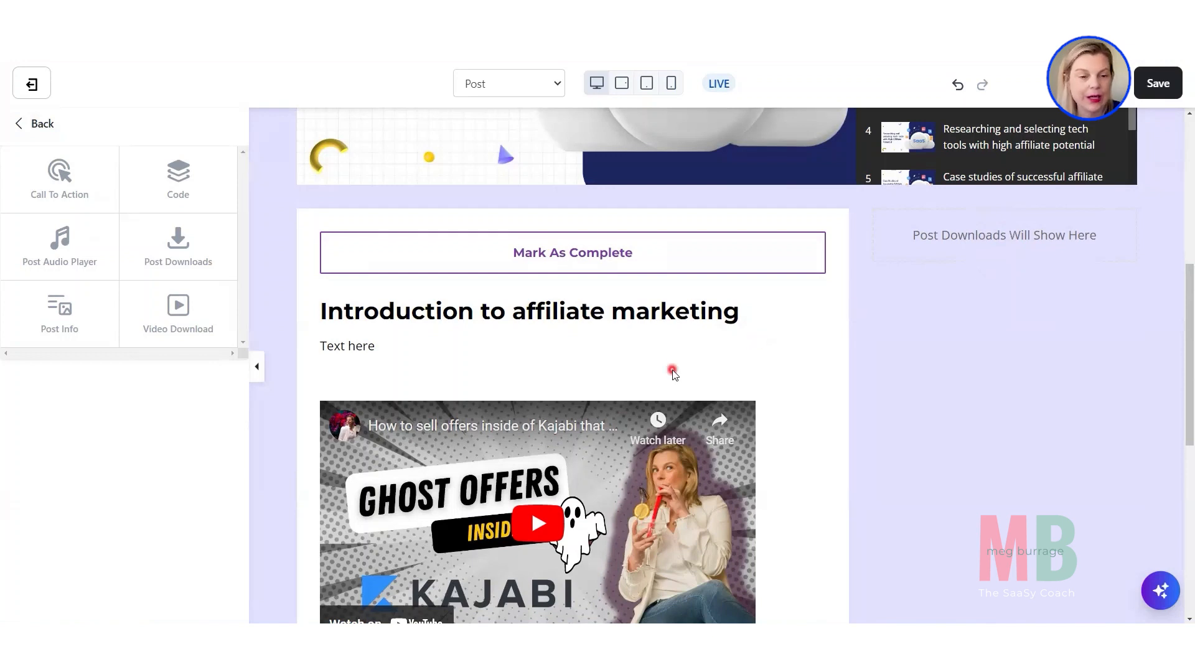
pyautogui.scroll(-1, 672, 371)
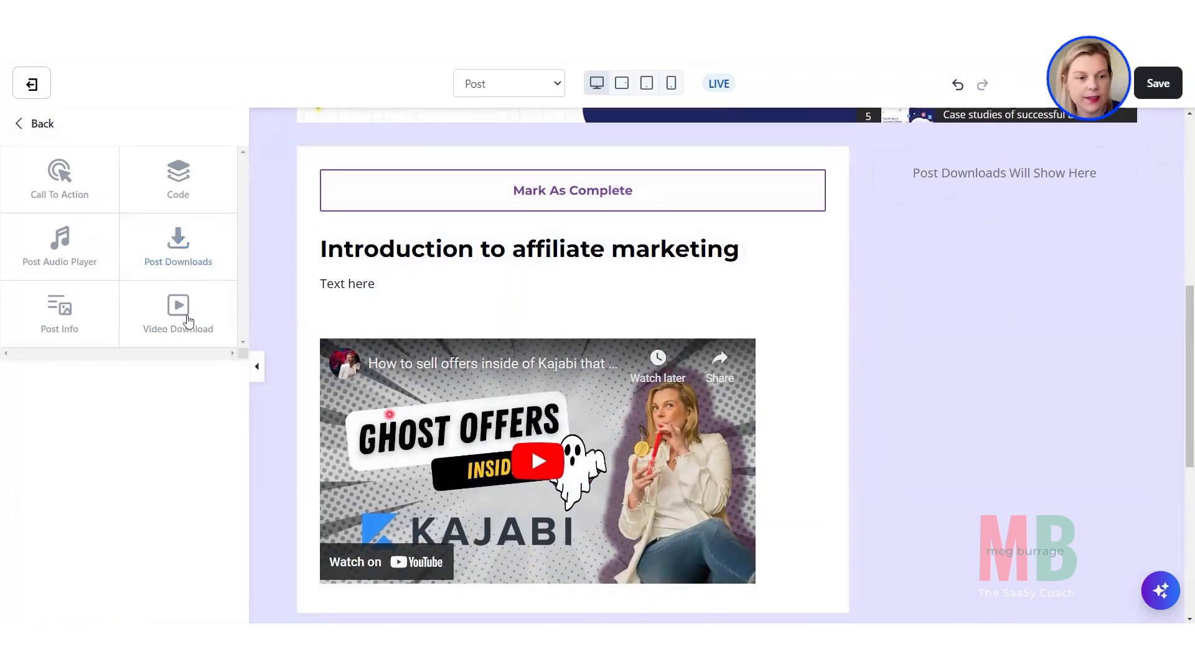
# - Add a Post Downloads block titled Downloads to the Post Body section and return to the section list
pyautogui.click(188, 253)
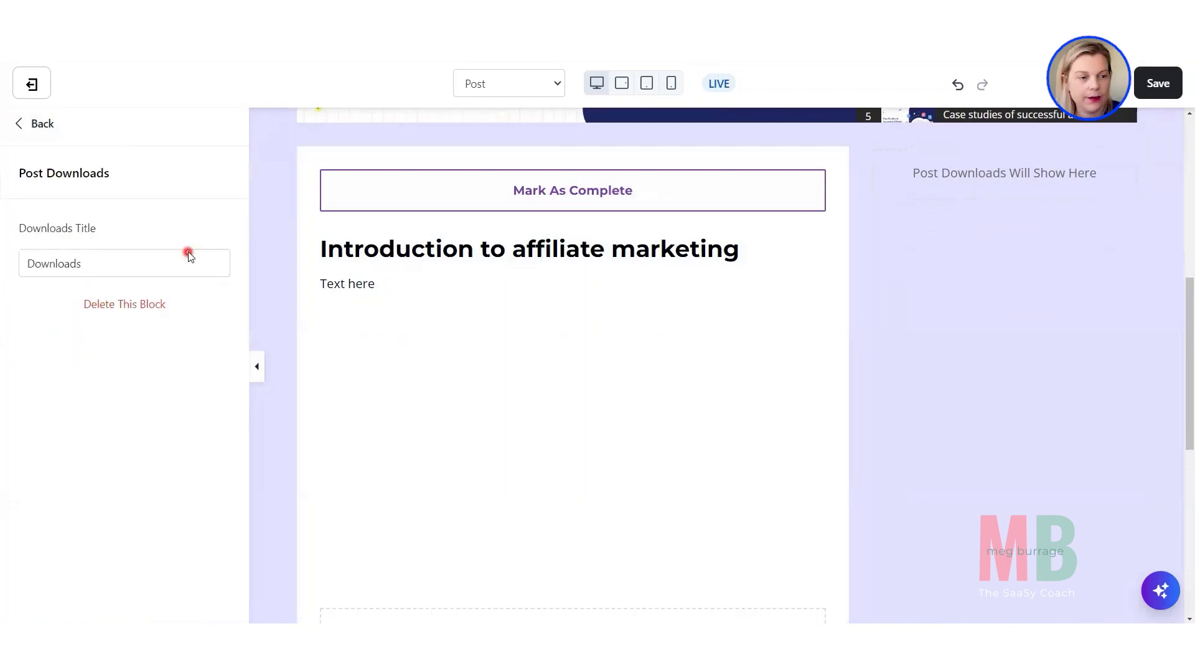
pyautogui.scroll(-4, 626, 348)
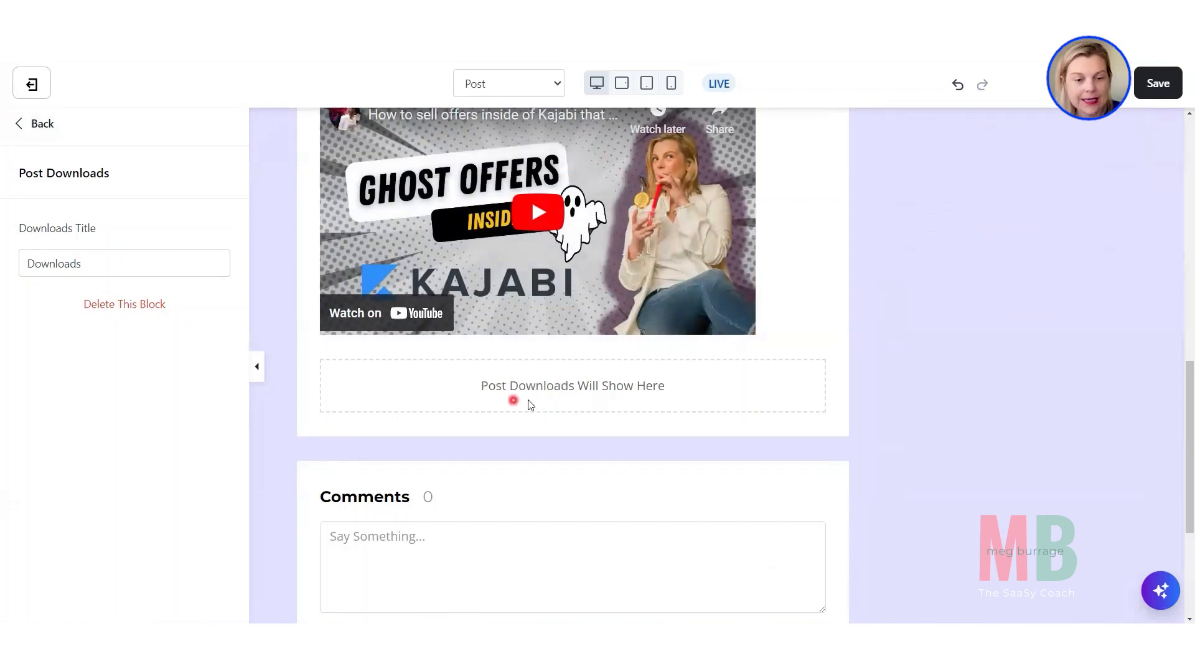
pyautogui.click(37, 123)
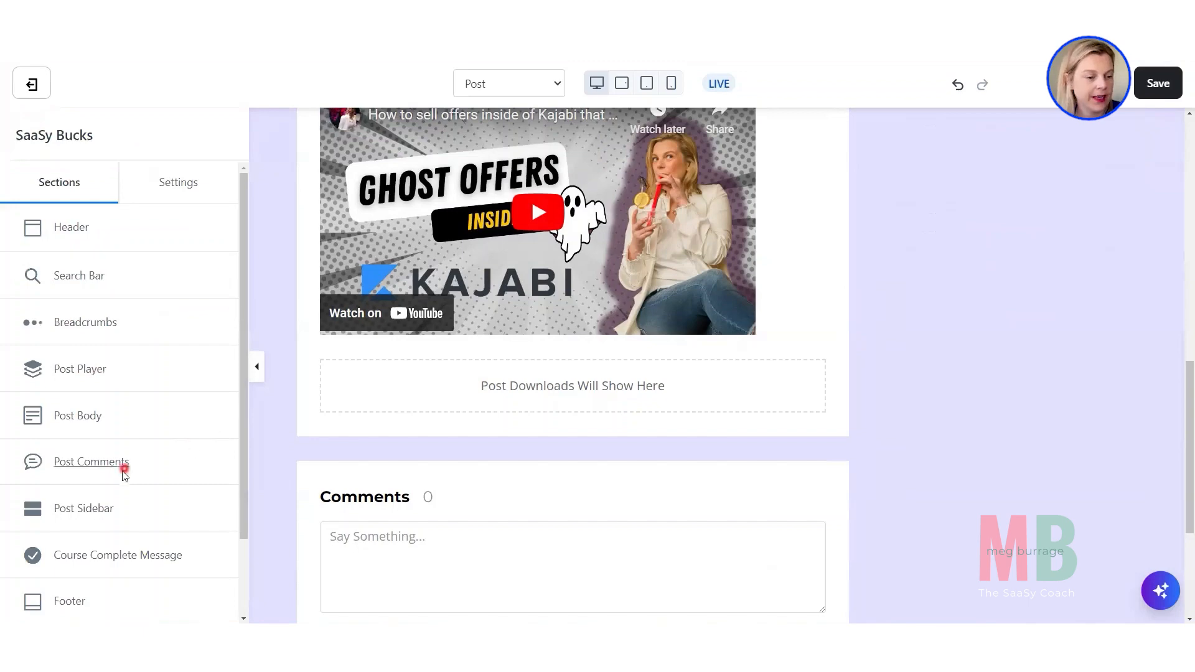
# - Hide the sidebar in the Post Sidebar section and check the post page's full-width layout
pyautogui.rightClick(100, 509)
pyautogui.press('Escape')
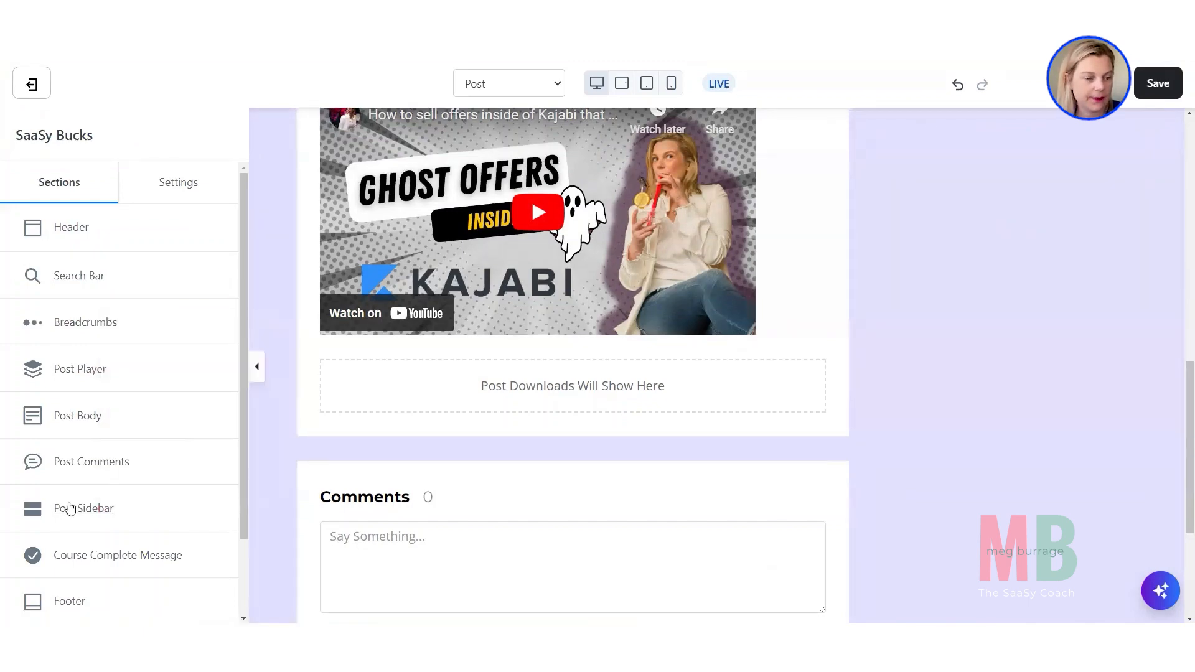
pyautogui.click(74, 508)
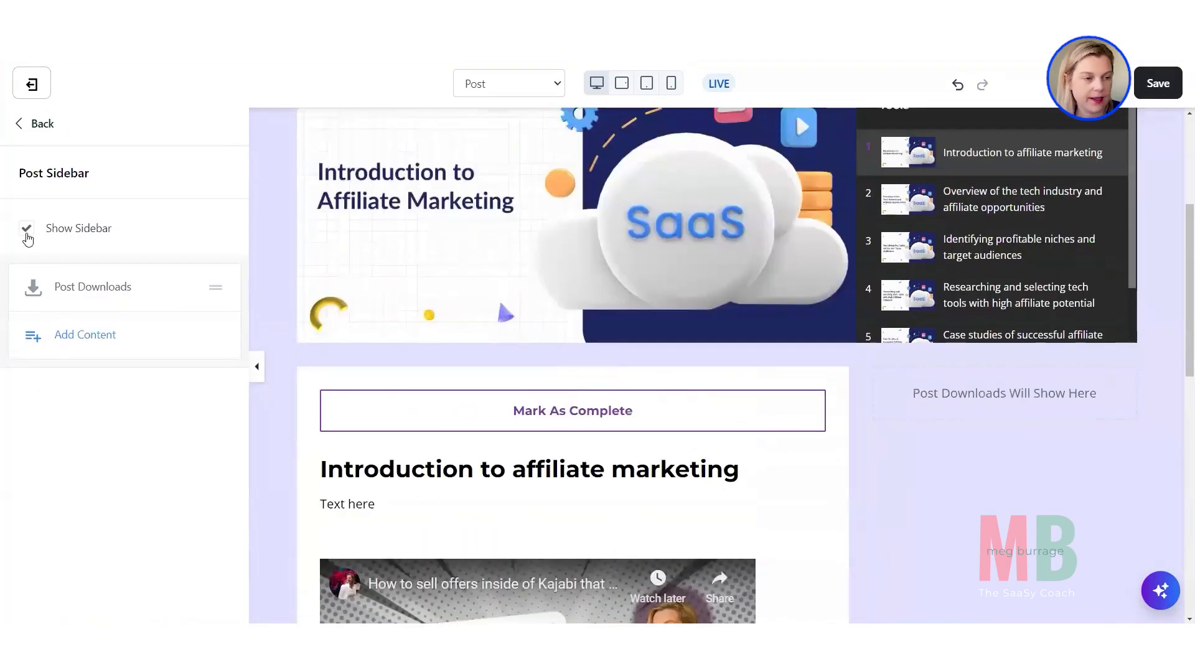
pyautogui.click(27, 231)
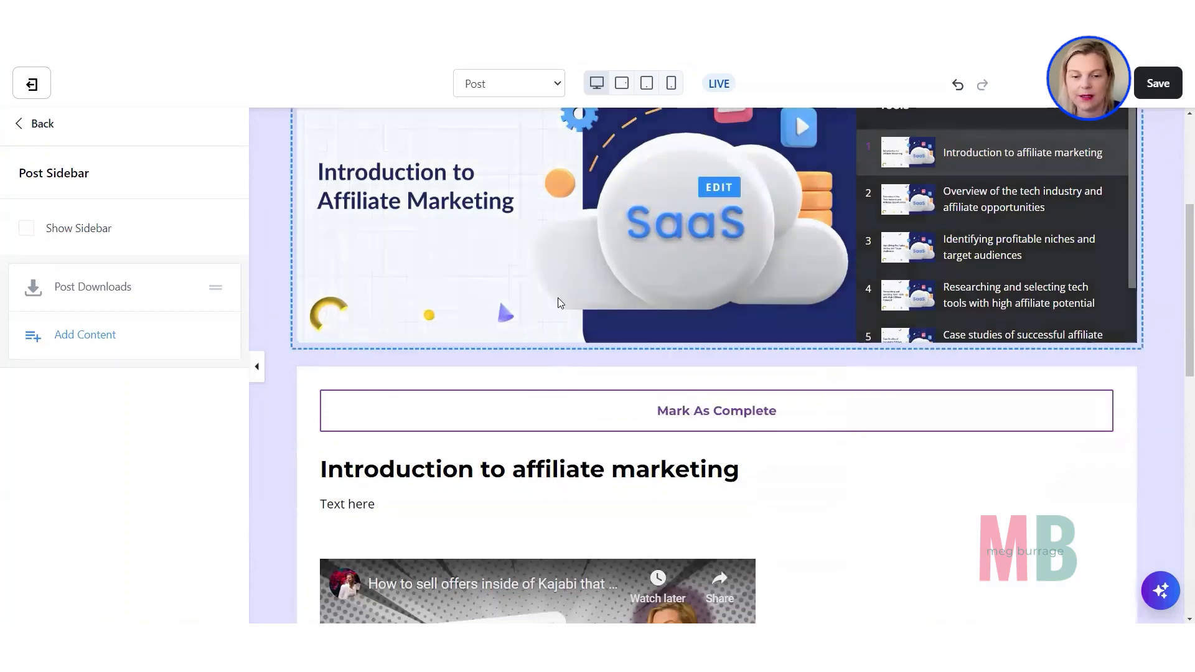
pyautogui.scroll(-2, 872, 312)
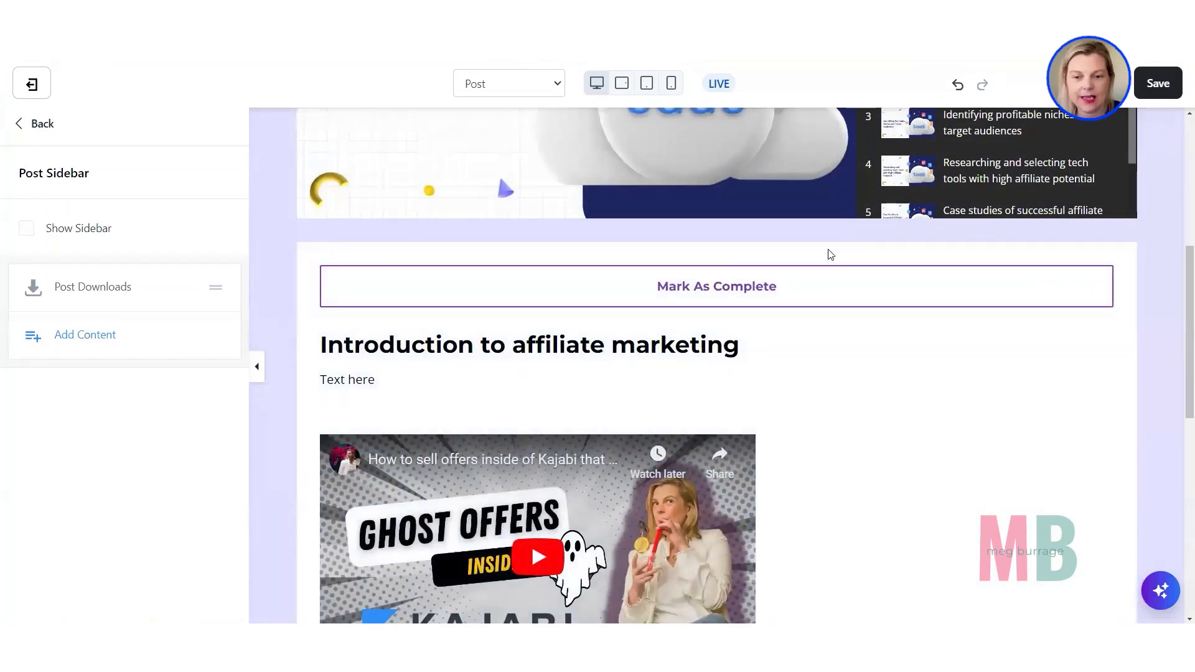
pyautogui.scroll(-6, 790, 286)
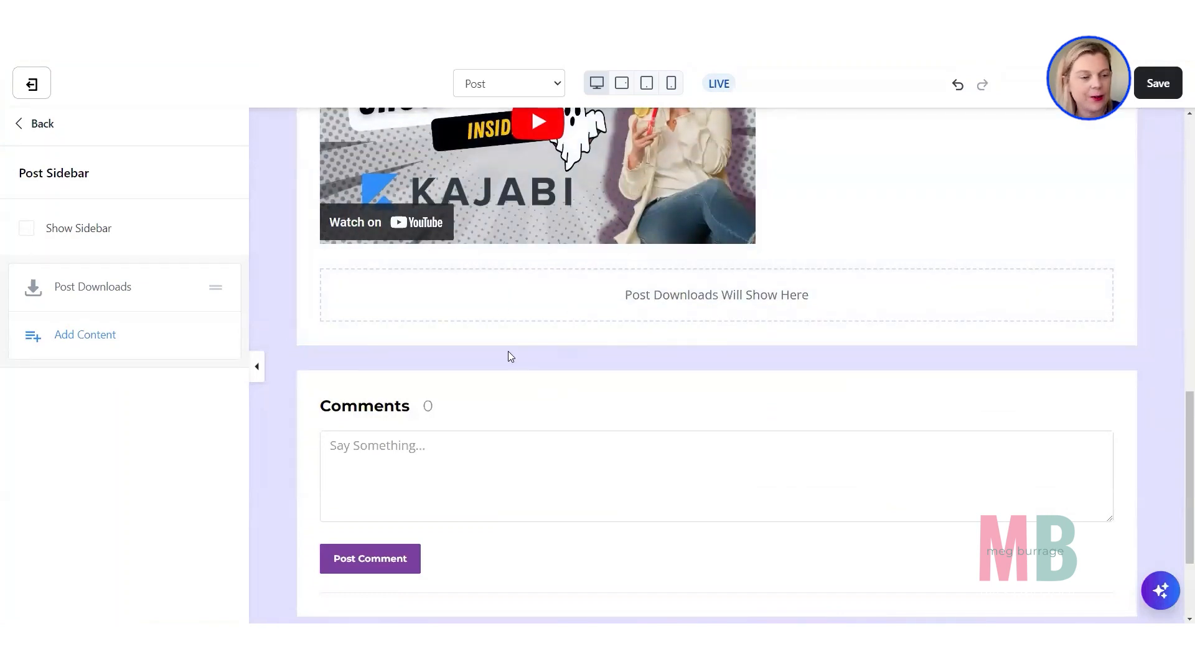
# - Check the content blocks available for the Post Sidebar, show the sidebar again and review its downloads area
pyautogui.click(75, 336)
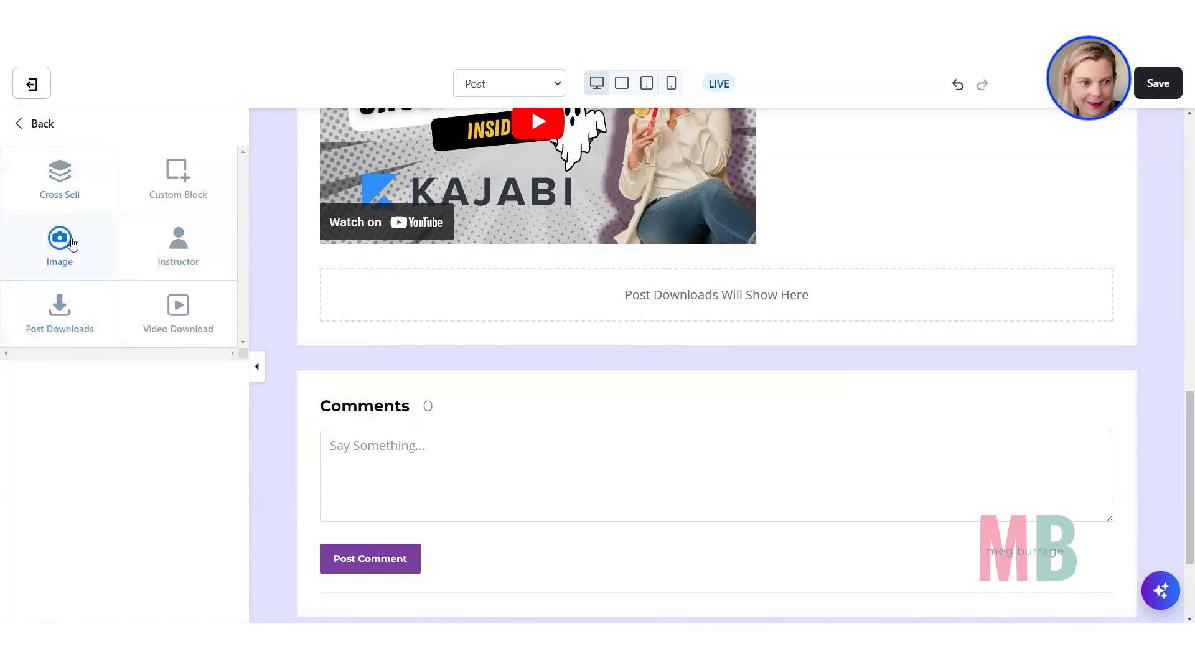
pyautogui.click(31, 130)
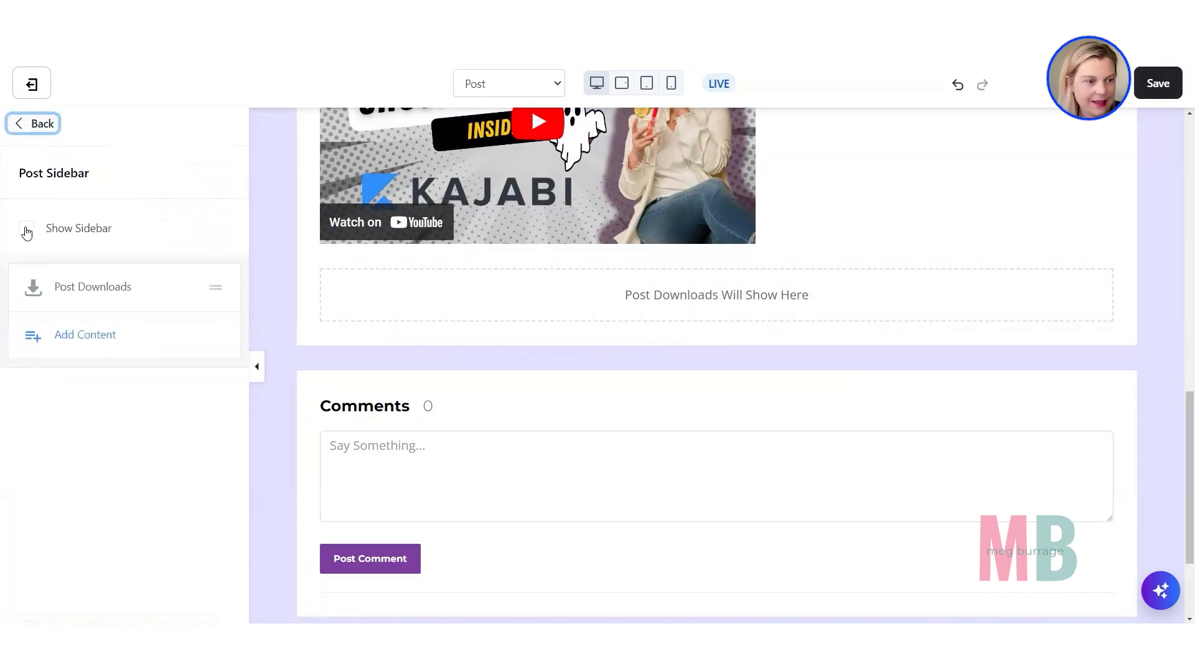
pyautogui.scroll(10, 1029, 388)
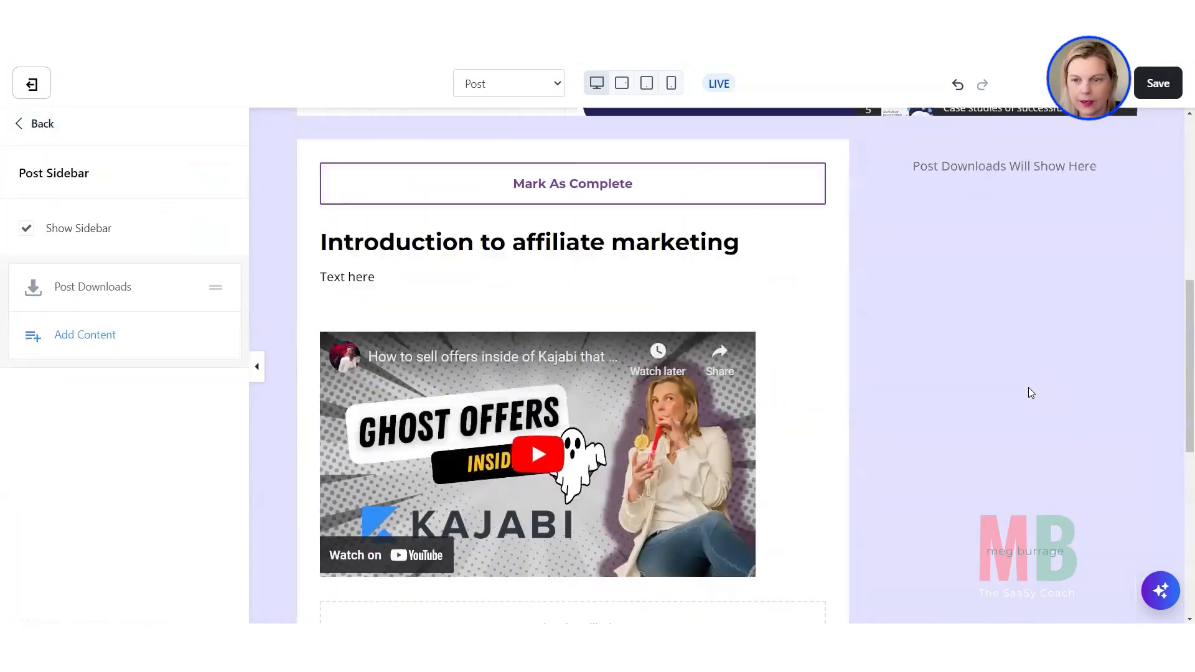
pyautogui.scroll(-1, 874, 450)
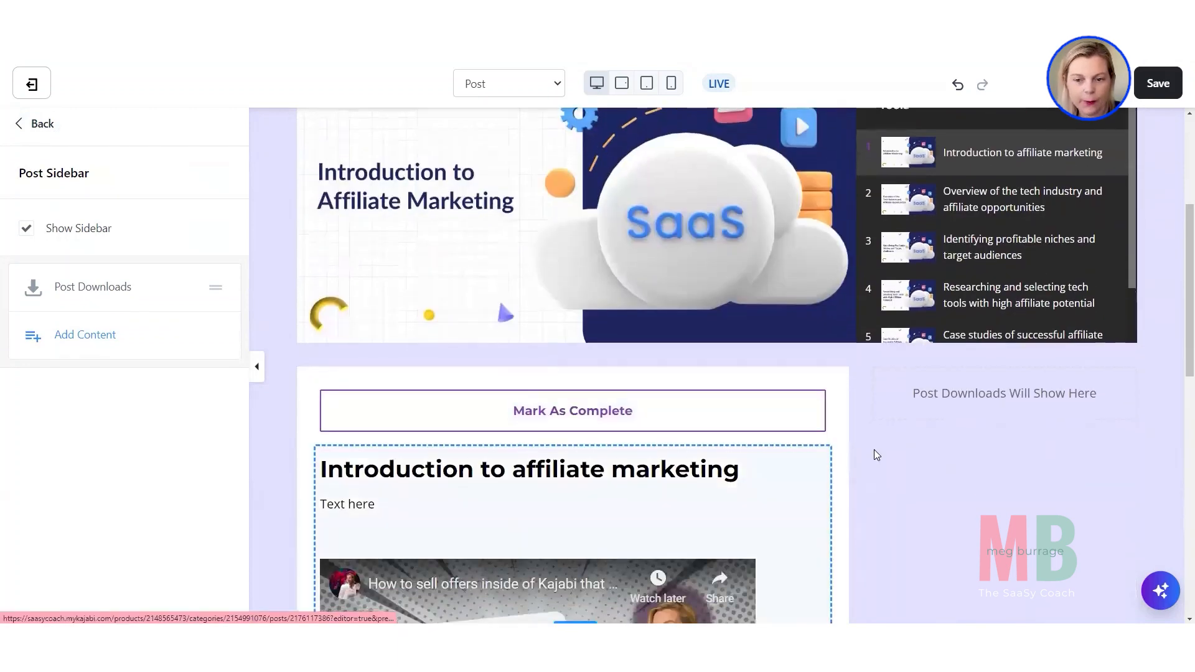
pyautogui.scroll(-2, 982, 404)
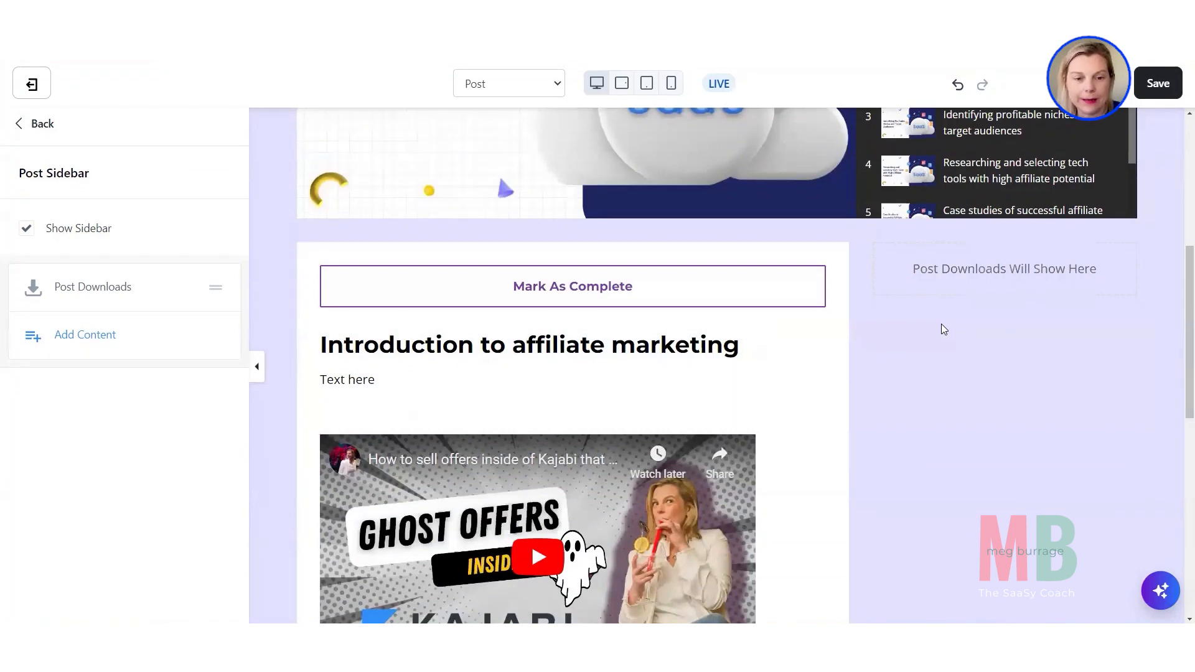
pyautogui.scroll(-2, 650, 404)
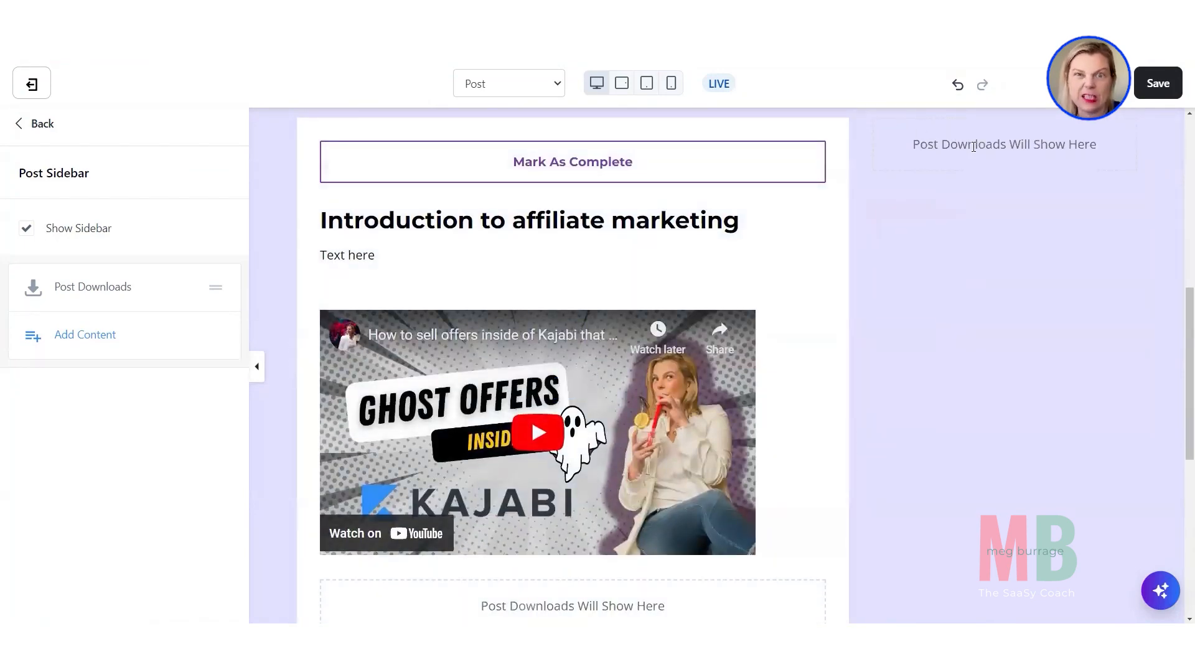
pyautogui.scroll(-4, 555, 411)
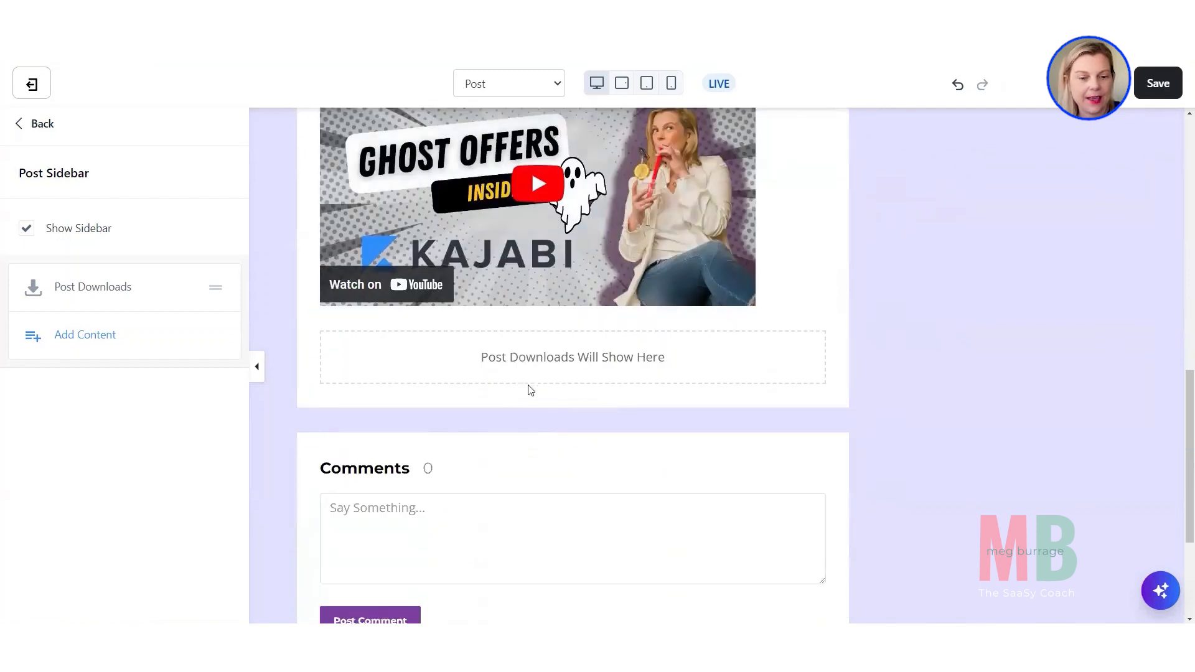
pyautogui.click(52, 135)
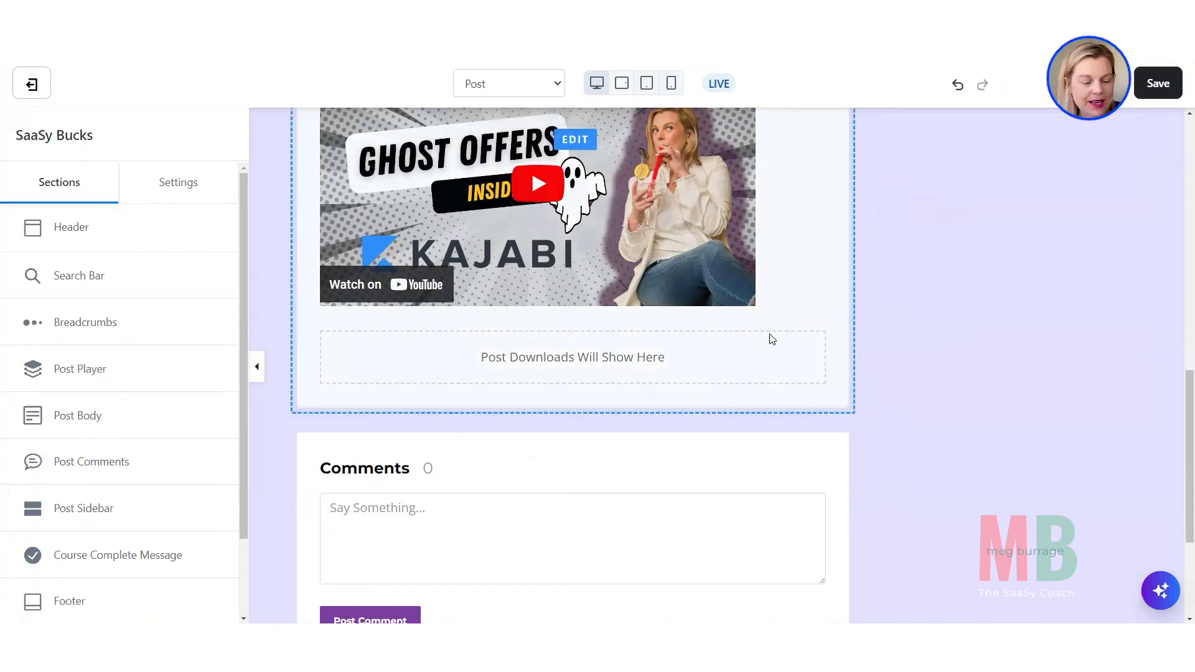
# - Look at the SaaSy Bucks course outline and review the Post page's comments area and footer in the editor
pyautogui.scroll(-2, 769, 339)
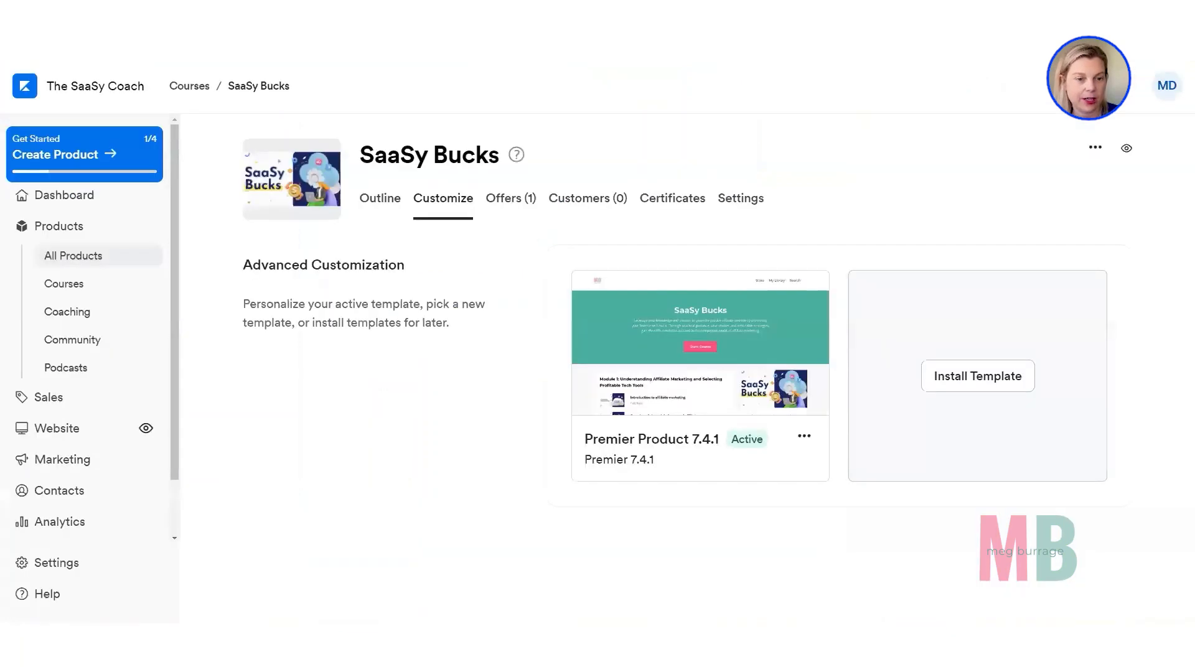
pyautogui.click(369, 200)
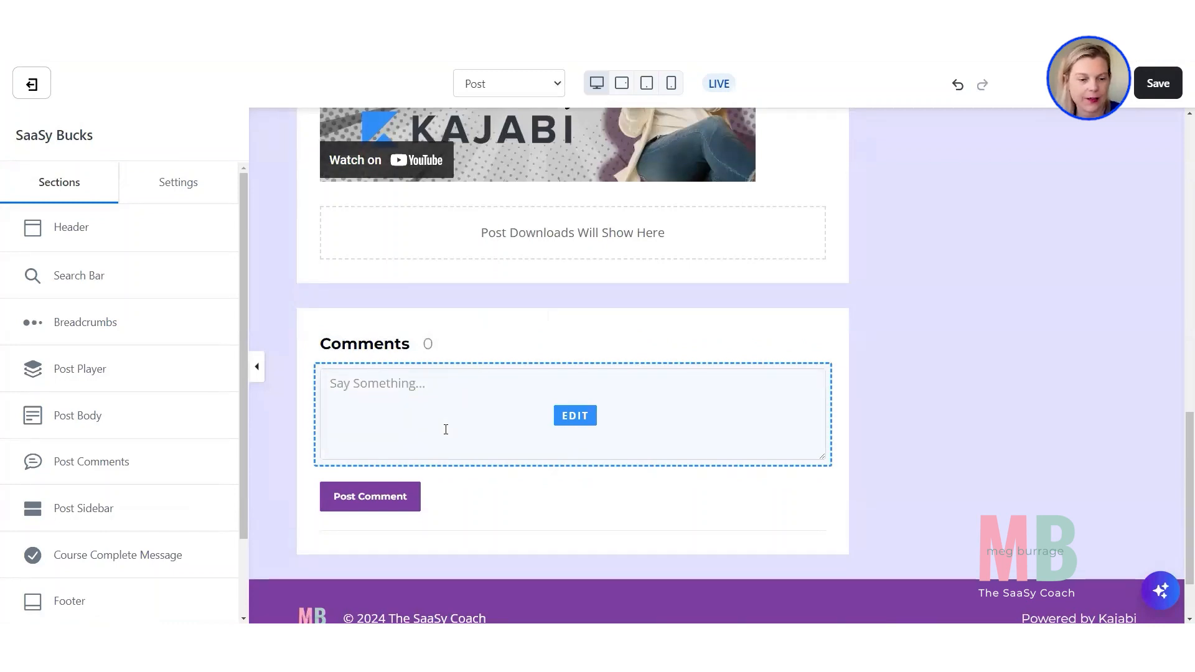
pyautogui.scroll(-2, 446, 429)
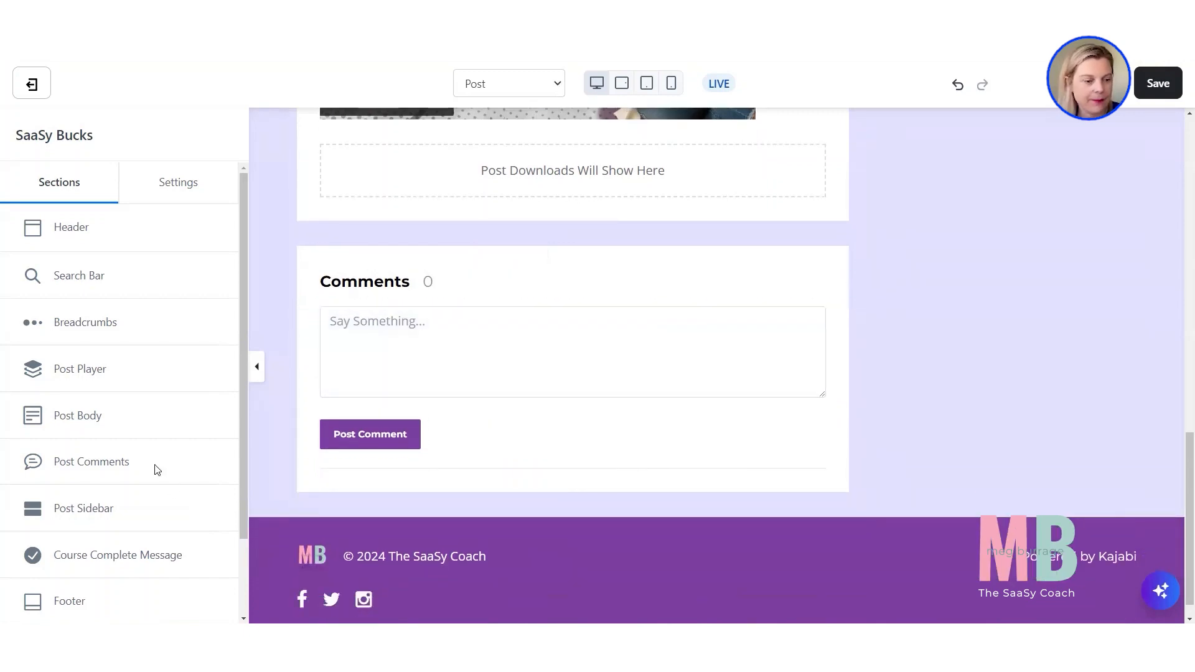
pyautogui.scroll(-2, 154, 472)
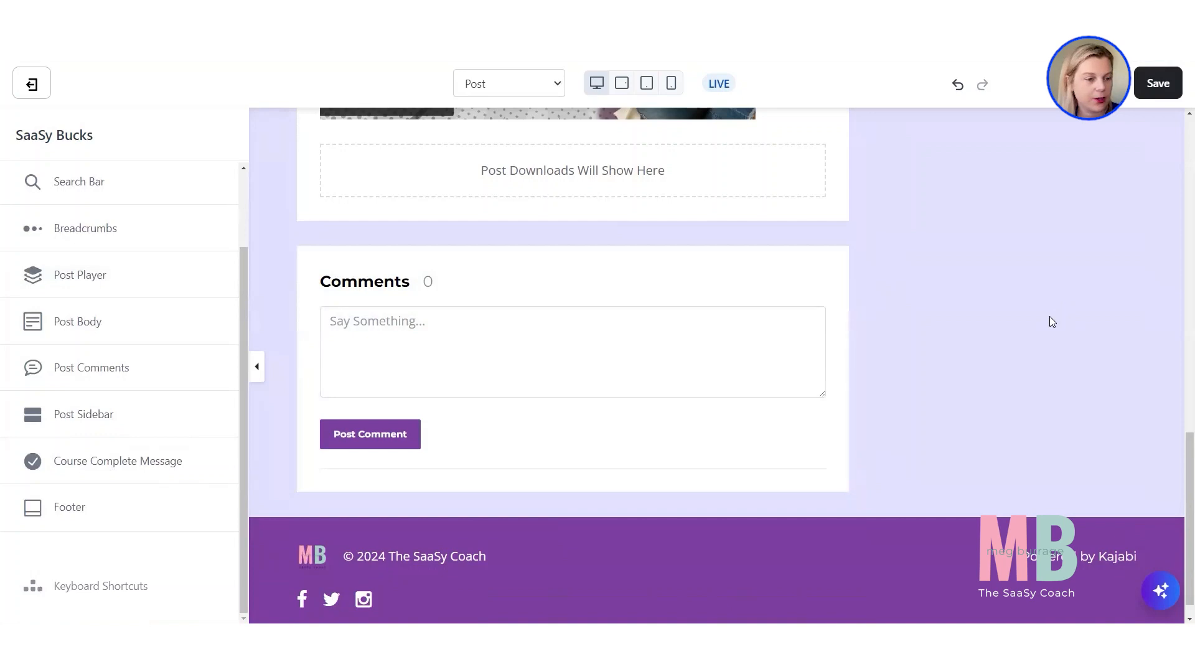
pyautogui.scroll(-1, 1053, 322)
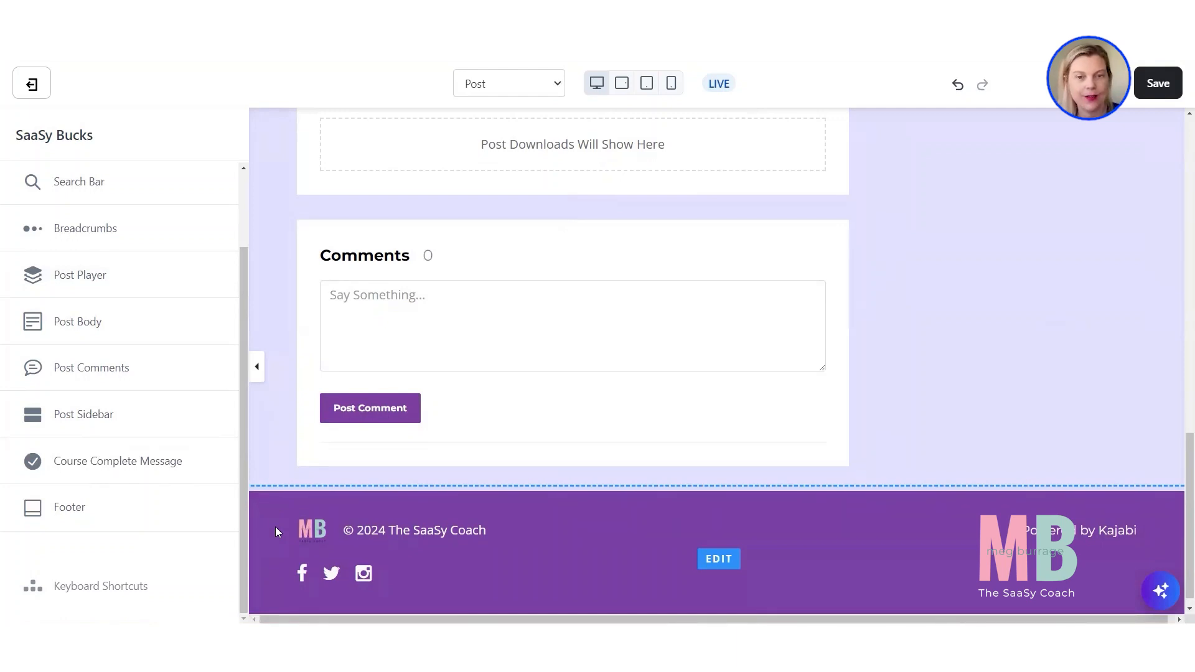
pyautogui.scroll(15, 275, 522)
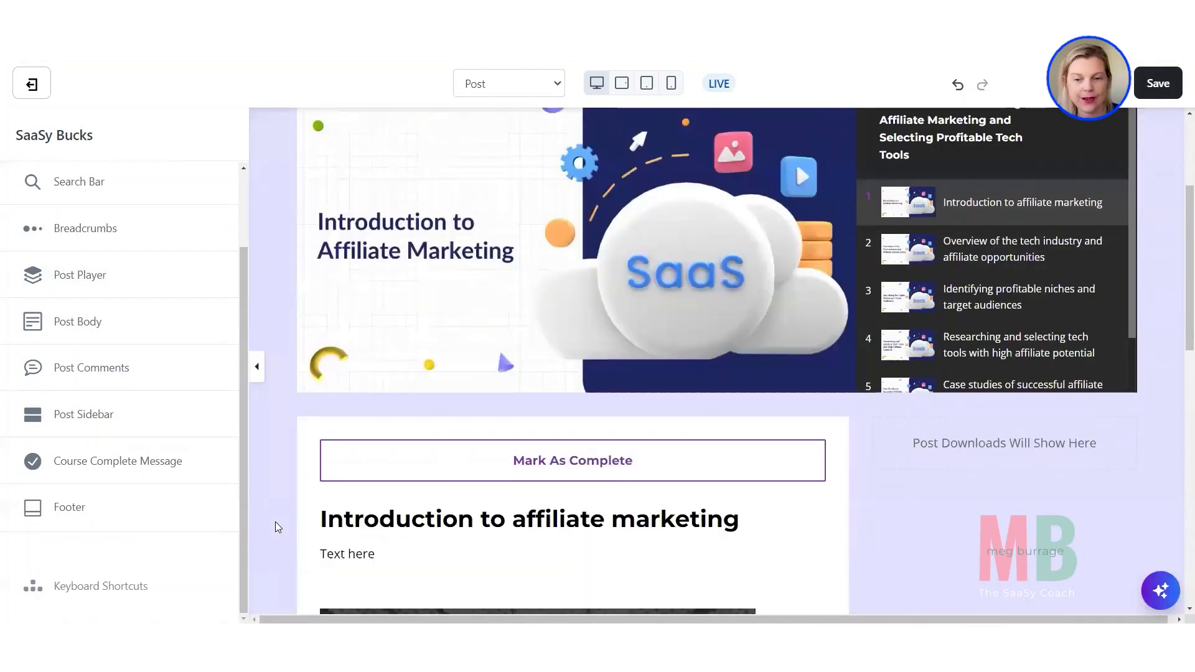